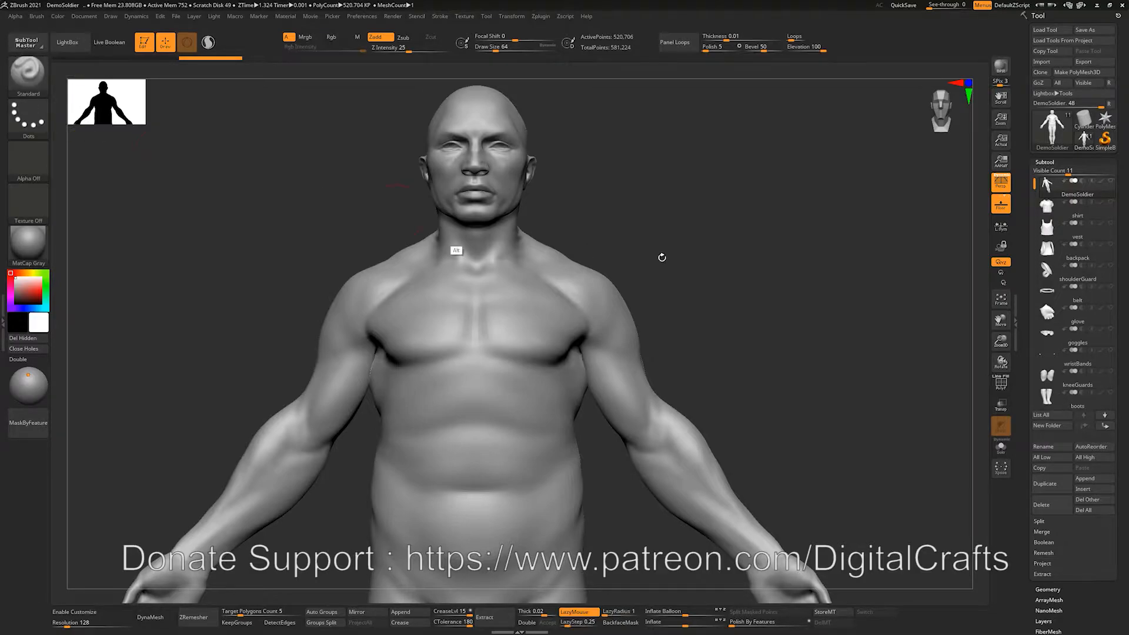
Paint a mask over the front of the soldier's chest and abdomen, adjusting the brush size as needed.
alt+drag(665, 293, 621, 270)
key(s)
mouse_move(510, 247)
mouse_down()
mouse_move(508, 233)
mouse_move(498, 253)
mouse_move(432, 267)
mouse_up()
key(s)
ctrl+drag(517, 276, 510, 388)
key(s)
mouse_move(460, 326)
mouse_down()
mouse_move(469, 280)
mouse_move(456, 327)
mouse_move(474, 360)
mouse_move(461, 410)
mouse_move(434, 448)
mouse_move(495, 457)
mouse_up()
ctrl+drag(525, 411, 523, 396)
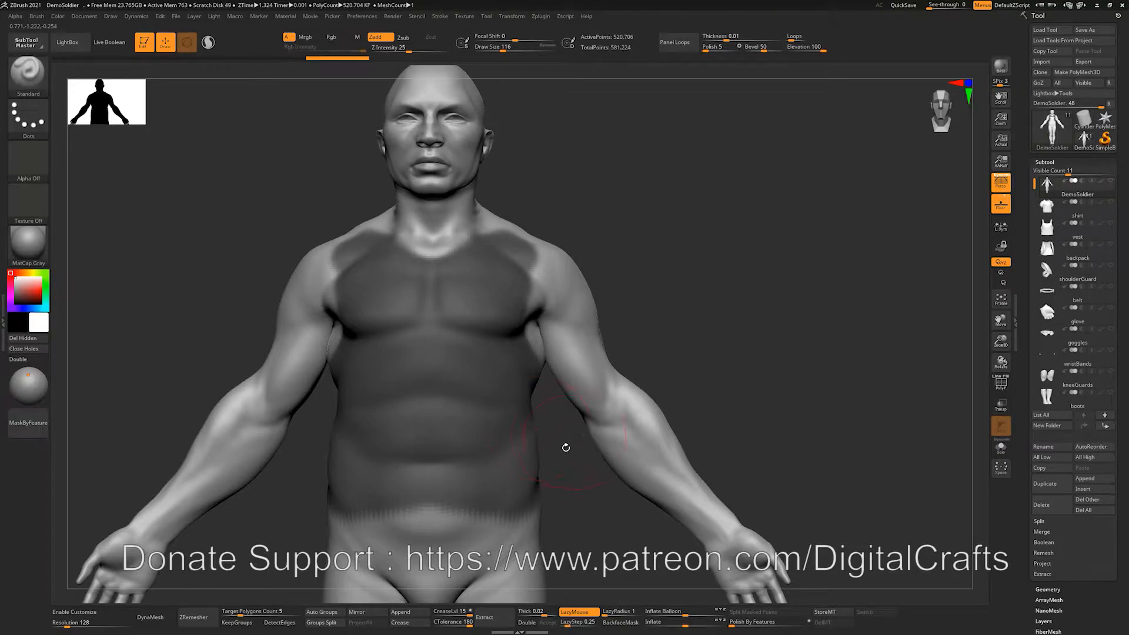
Extend the painted mask around the sides of the torso and onto the back.
drag(567, 449, 456, 462)
drag(648, 512, 628, 463)
mouse_move(392, 459)
ctrl+mouse_down()
mouse_move(465, 456)
mouse_move(401, 468)
mouse_move(441, 438)
mouse_move(431, 418)
mouse_move(461, 392)
ctrl+mouse_up()
shift+drag(724, 288, 592, 327)
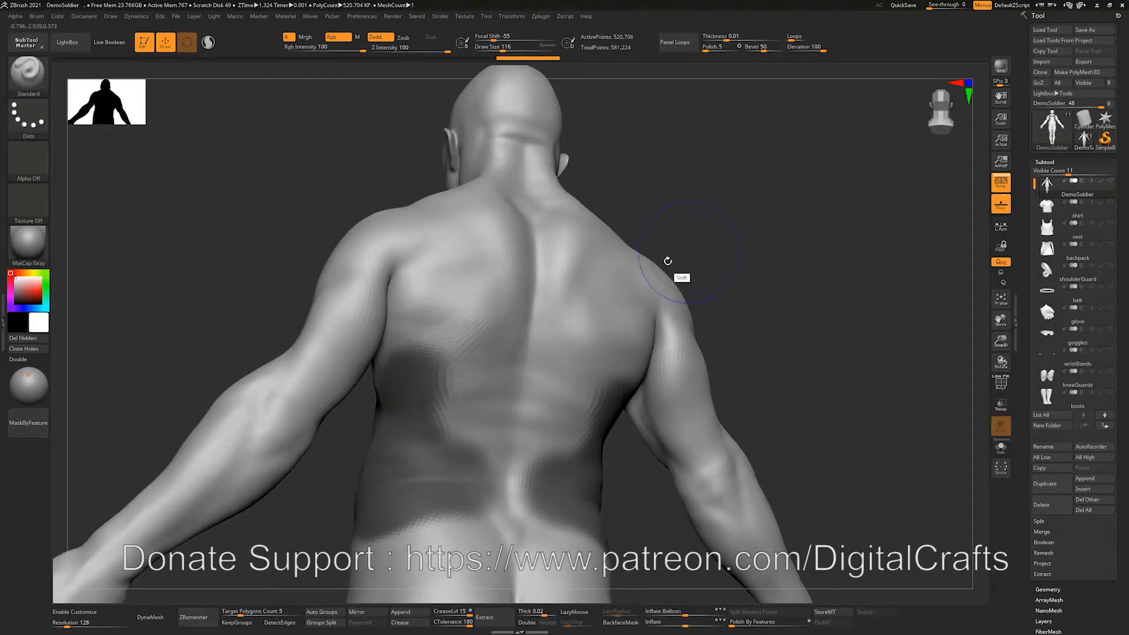
Display the polygroups, isolate and mask the torso polygroup, and bring the whole body back into view.
key(shift+f)
key(l)
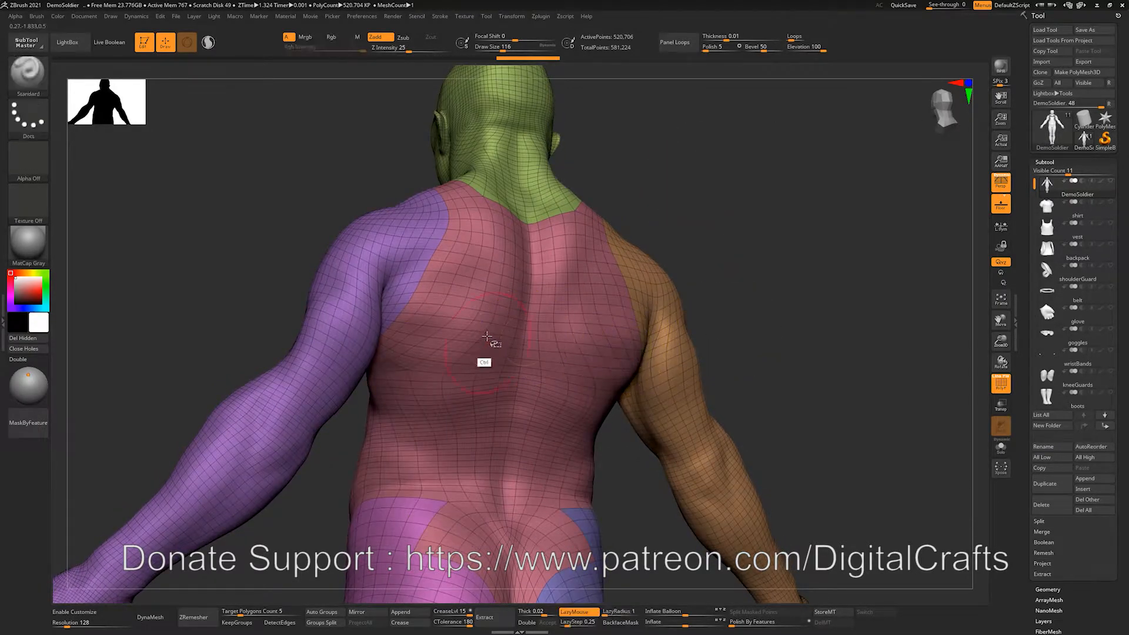
ctrl+shift+click(558, 447)
mouse_move(730, 323)
mouse_down()
mouse_move(720, 272)
mouse_move(766, 280)
mouse_move(698, 272)
mouse_up()
key(ctrl+shift)
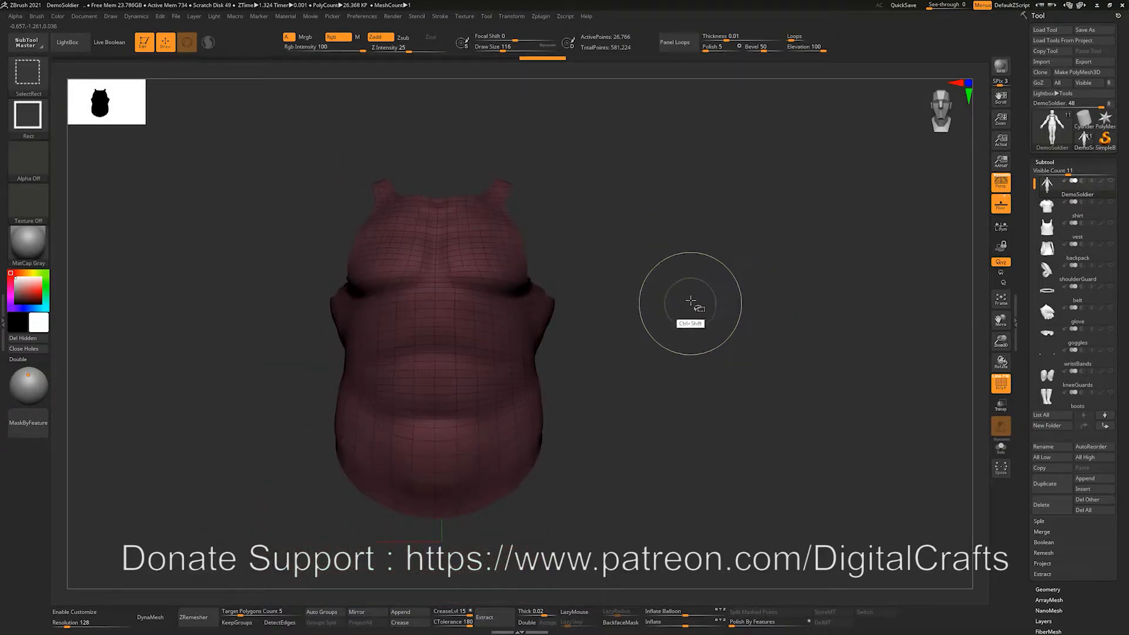
ctrl+shift+click(700, 241)
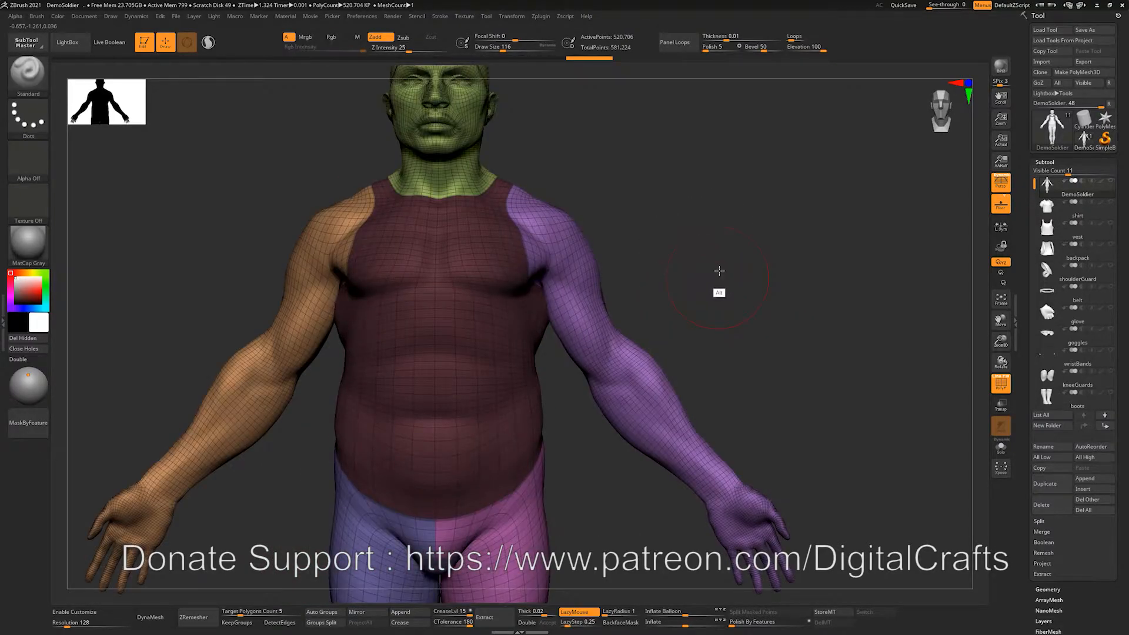
Turn off the polygroup display and erase the mask below the waist on the back of the body.
key(shift+f)
mouse_move(710, 285)
mouse_down()
mouse_move(711, 220)
mouse_move(713, 237)
mouse_move(652, 265)
mouse_up()
text(s35)
key(Return)
mouse_move(460, 426)
ctrl+alt+mouse_down()
mouse_move(432, 426)
mouse_move(509, 427)
ctrl+alt+mouse_up()
mouse_move(432, 411)
ctrl+alt+mouse_down()
mouse_move(458, 432)
mouse_move(522, 445)
mouse_move(505, 461)
ctrl+alt+mouse_up()
key(s)
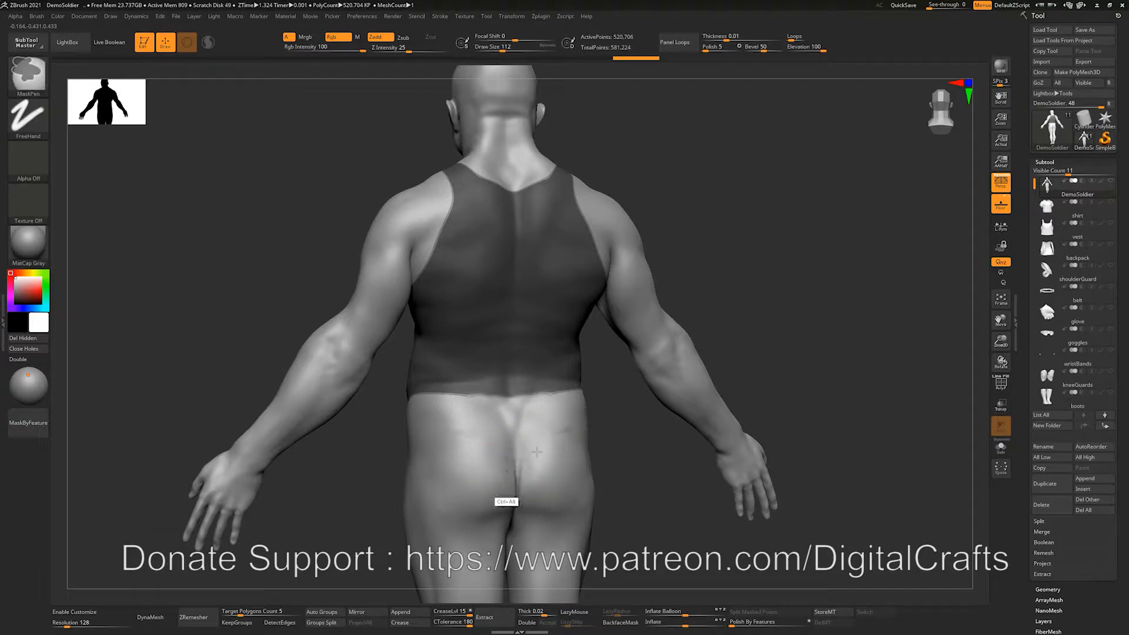
Clear the mask from the lower abdomen and hips with a rectangular selection, leaving a straight hem at the waist.
drag(314, 492, 485, 479)
alt+drag(663, 470, 599, 433)
key(s)
drag(429, 401, 563, 419)
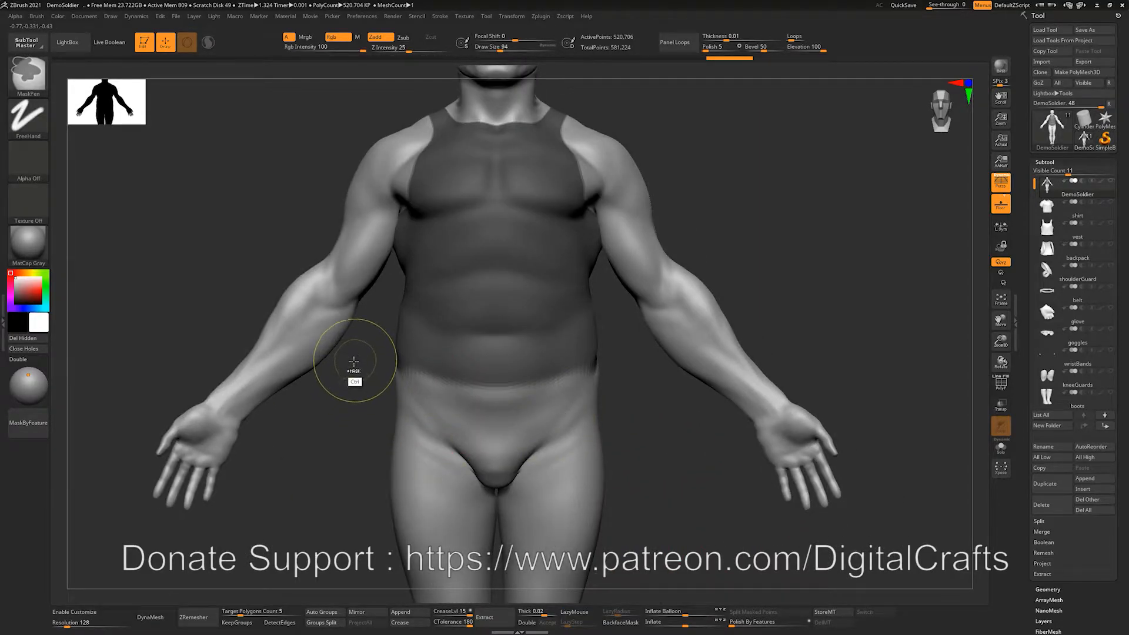
ctrl+drag(353, 359, 641, 463)
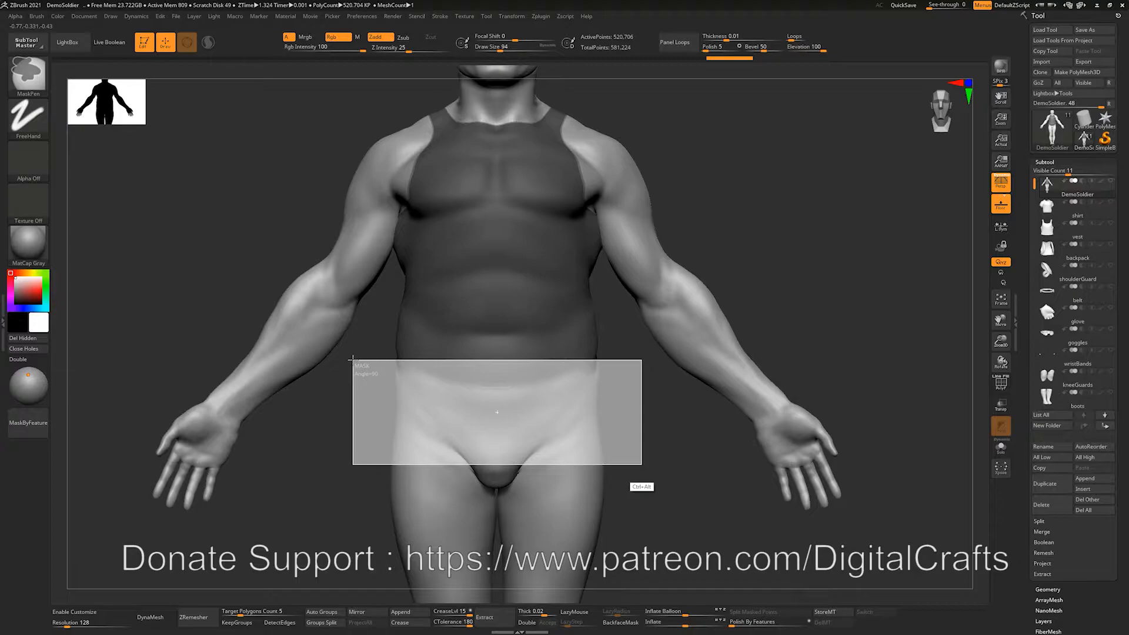
ctrl+alt+drag(641, 464, 641, 465)
mouse_move(664, 408)
mouse_down()
mouse_move(614, 423)
mouse_move(655, 435)
mouse_move(628, 417)
mouse_up()
alt+drag(763, 312, 722, 279)
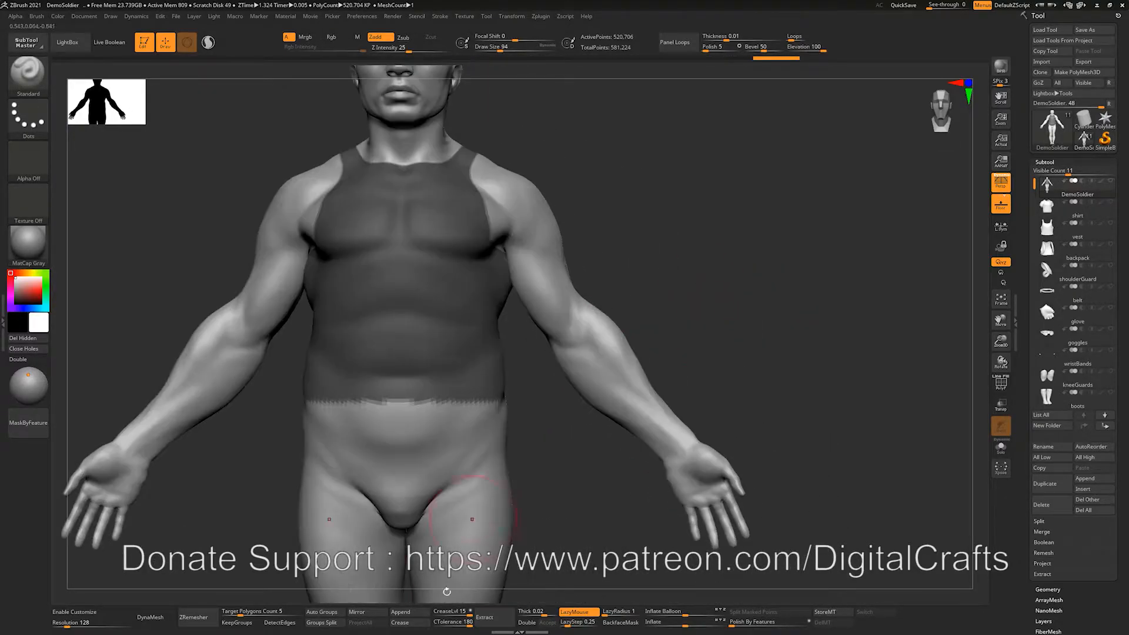
Preview an extraction of the masked torso and check its thickness on the body.
click(495, 618)
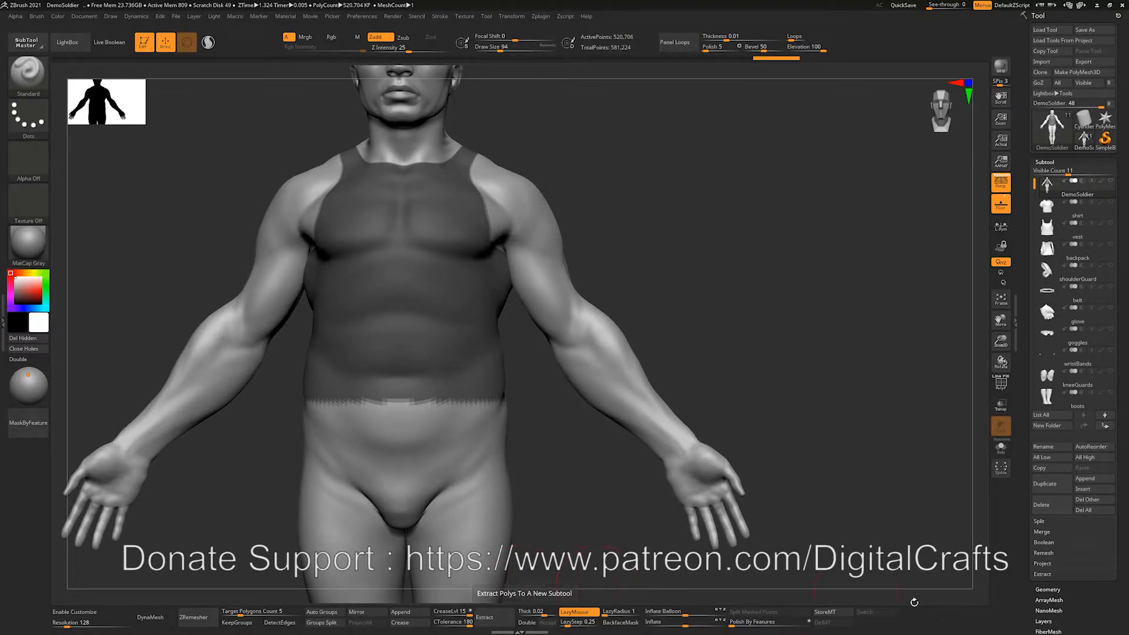
click(1042, 575)
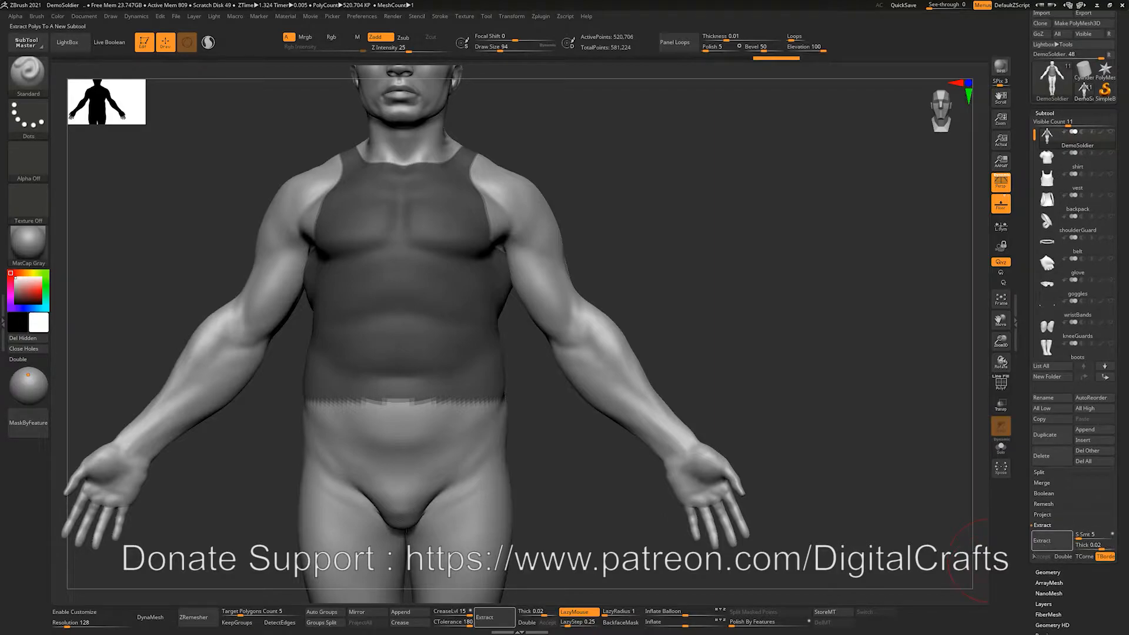
click(1044, 541)
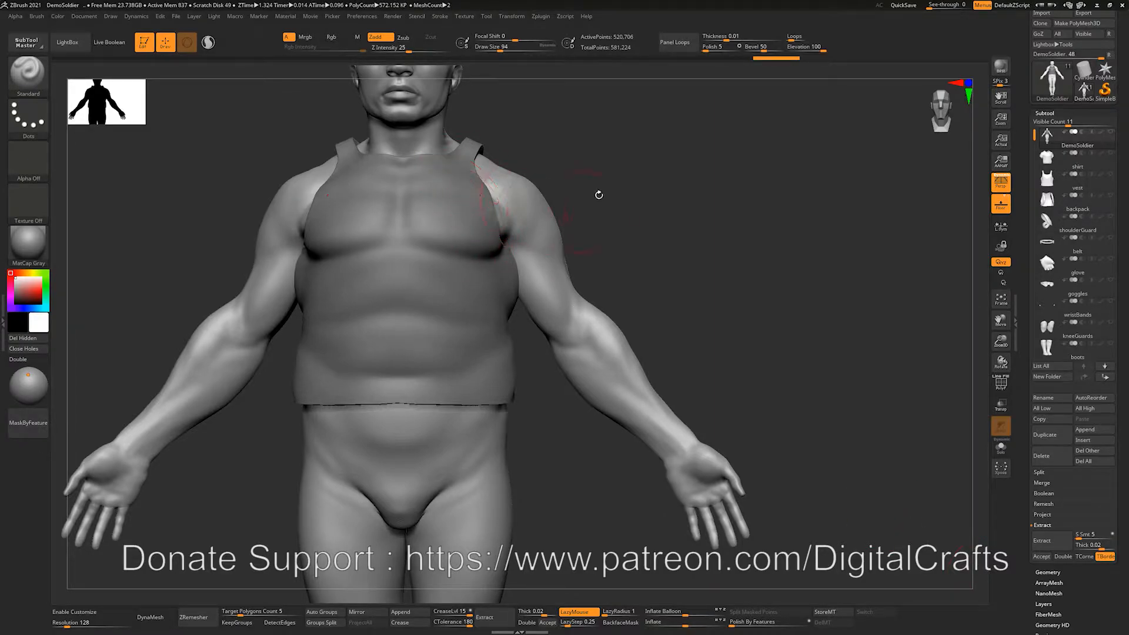
drag(633, 146, 621, 238)
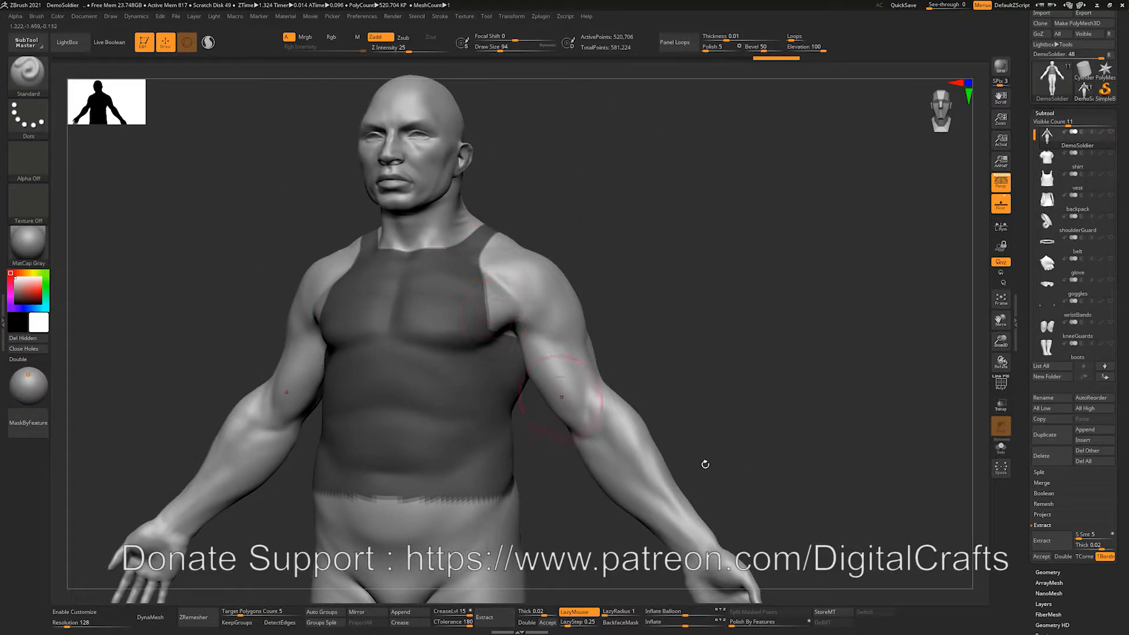
click(1044, 545)
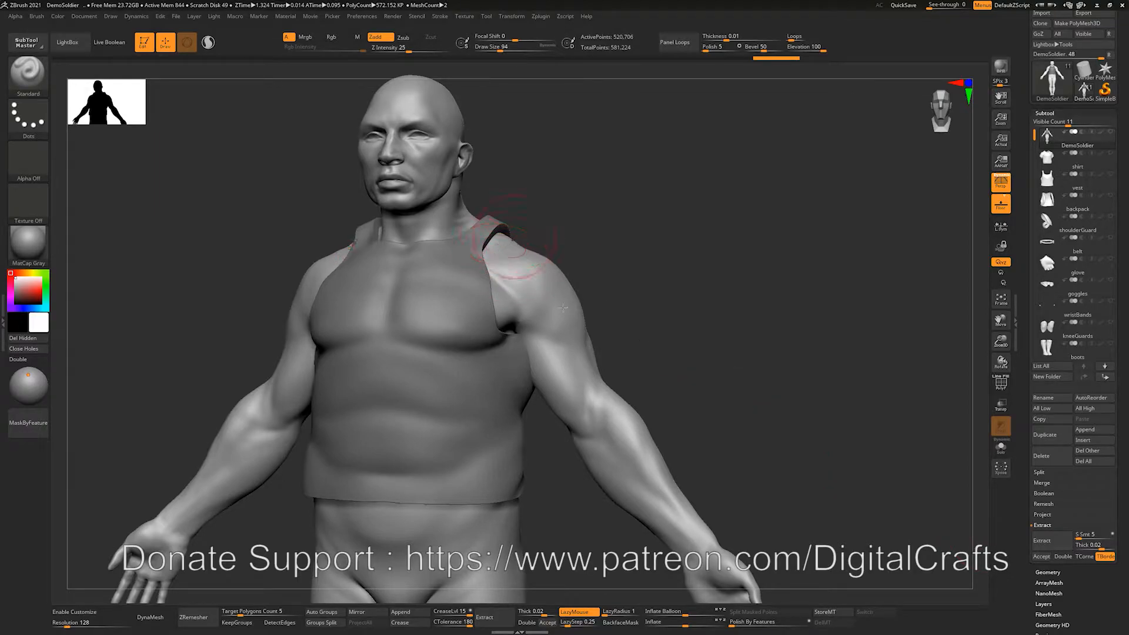
Set the extraction thickness to 0.005, extract the masked torso and accept it as a new subtool.
click(1099, 545)
text(0.0)
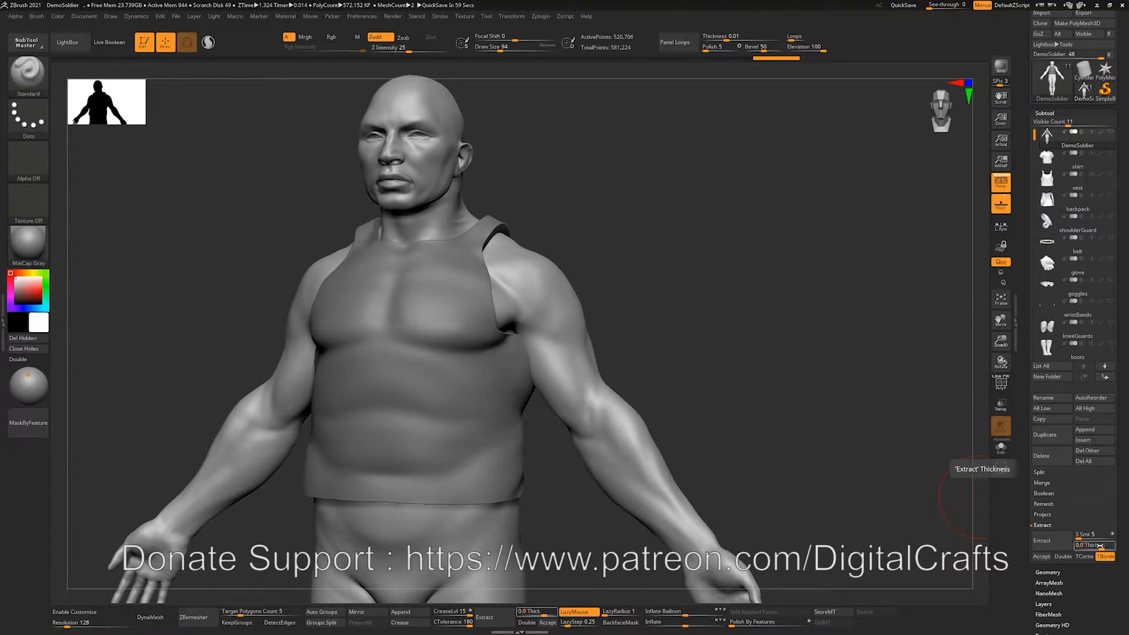
text(05)
key(Return)
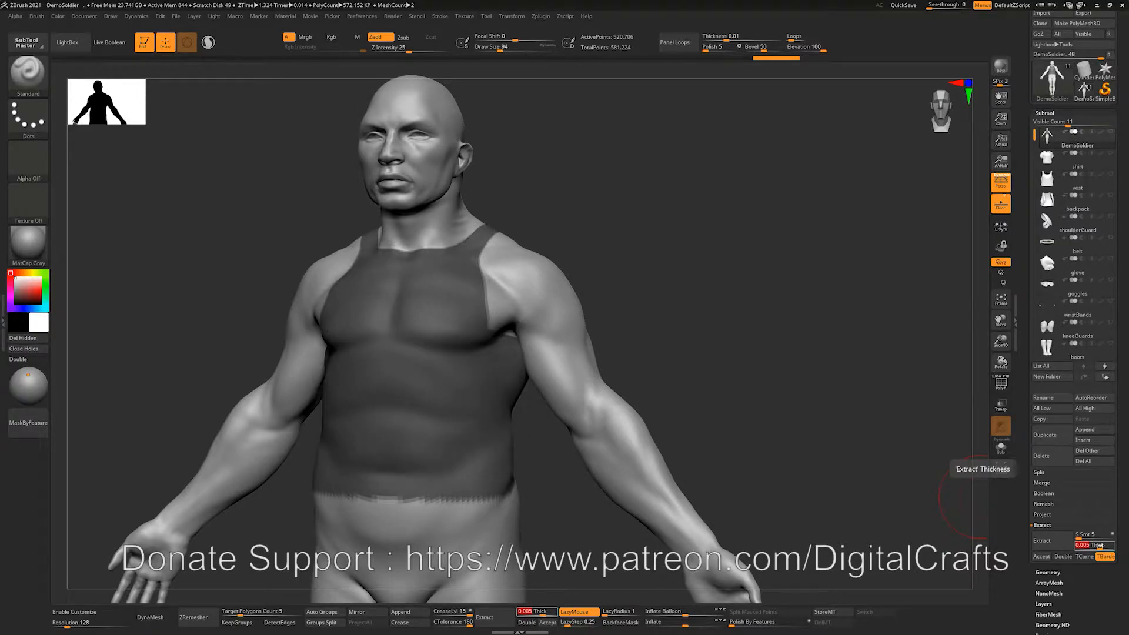
click(1044, 542)
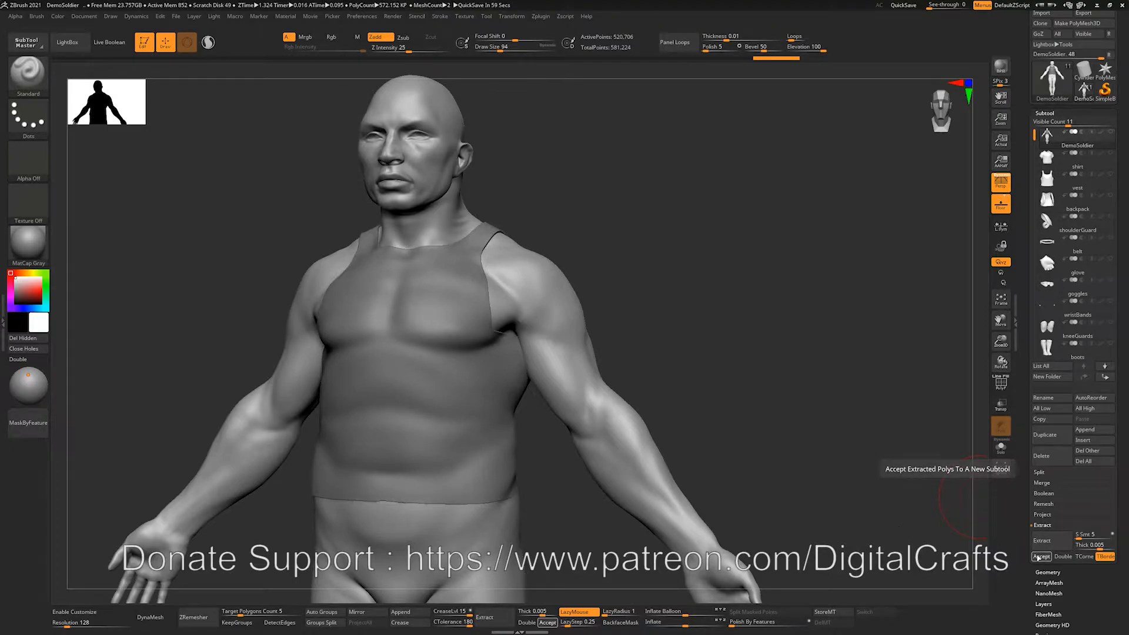
click(1040, 556)
Show the extracted vest's polygroups, isolate and mask its inner surface, and unhide the remaining parts.
mouse_move(651, 318)
mouse_down()
mouse_move(608, 334)
mouse_move(655, 330)
mouse_move(637, 345)
mouse_move(599, 350)
mouse_up()
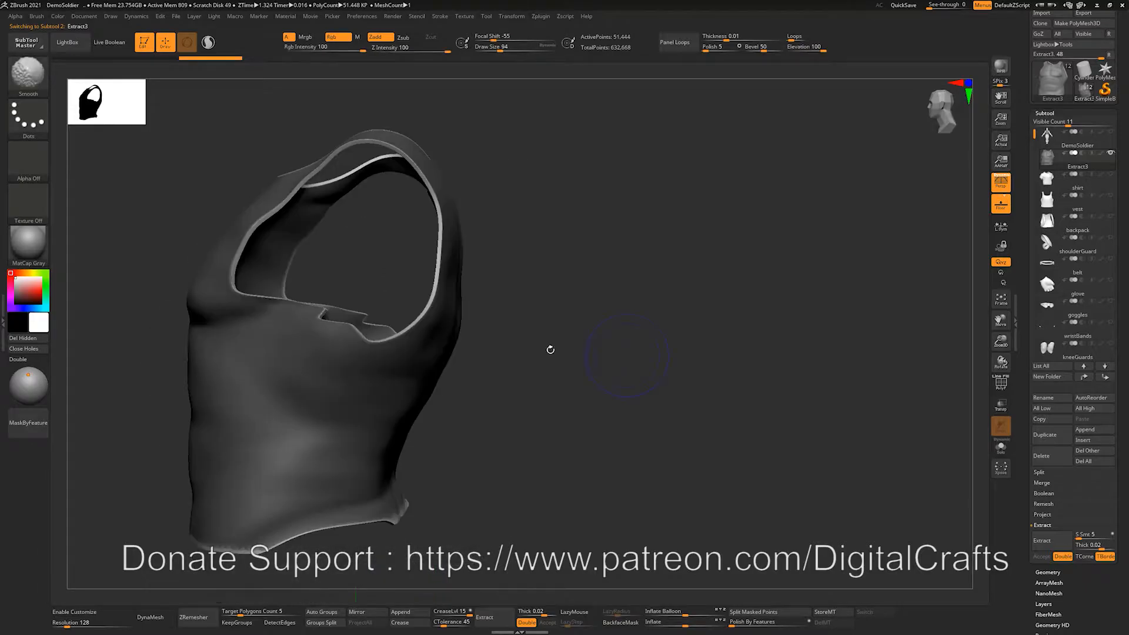
key(shift+f)
mouse_move(479, 348)
mouse_down()
mouse_move(676, 364)
mouse_move(662, 385)
mouse_move(631, 347)
mouse_move(632, 362)
mouse_move(648, 340)
mouse_move(710, 331)
mouse_move(683, 349)
mouse_up()
ctrl+shift+click(520, 396)
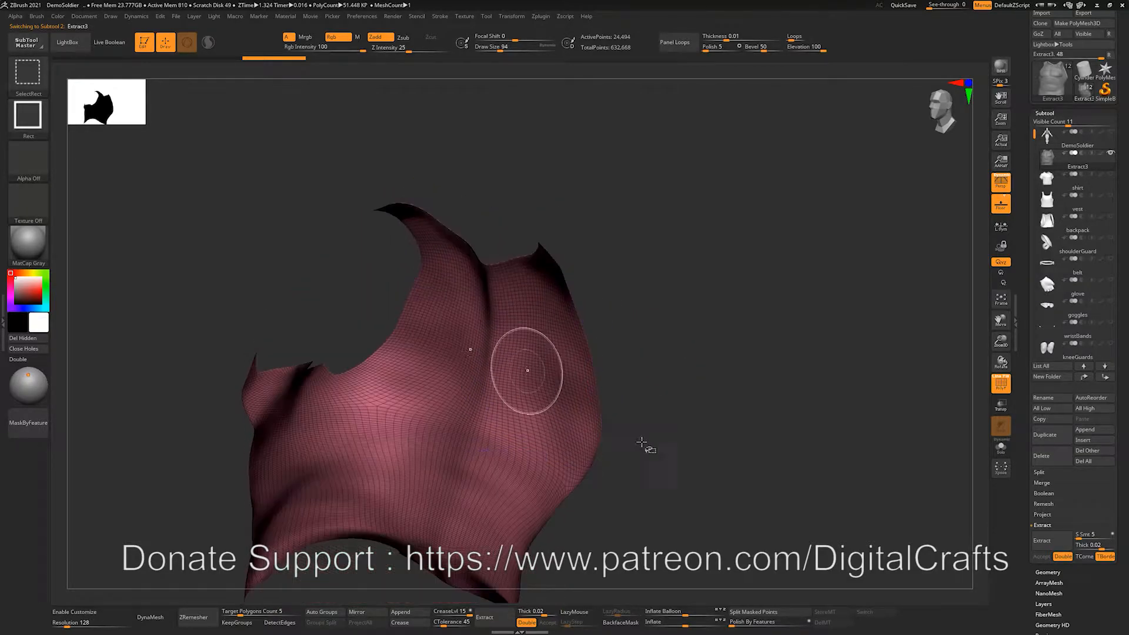
ctrl+click(705, 329)
ctrl+shift+click(655, 351)
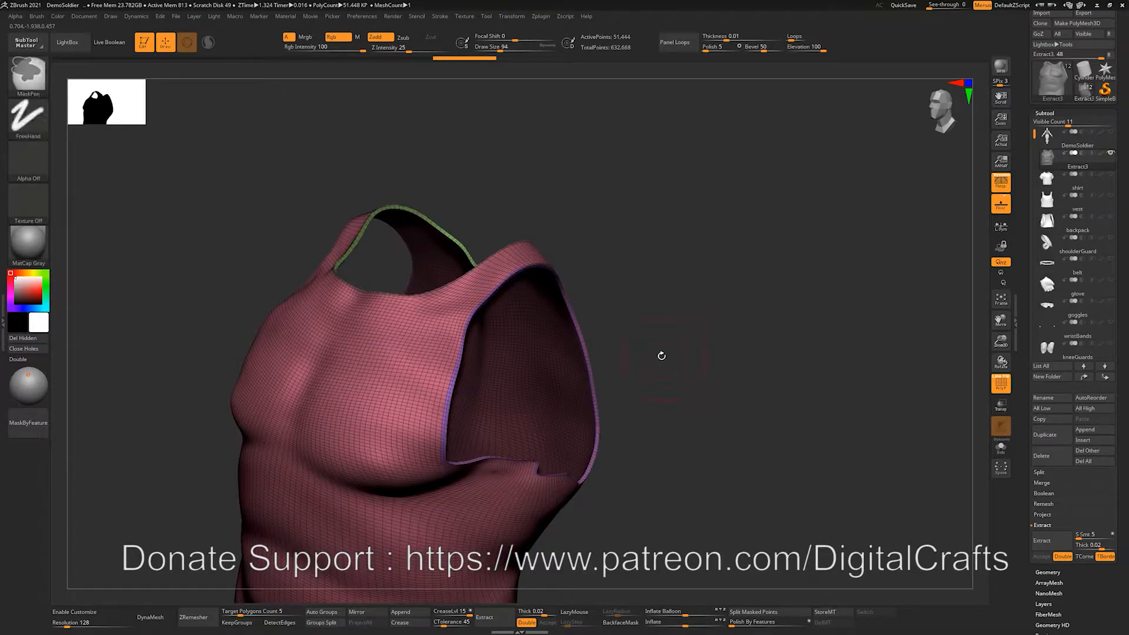
Pull the vest's unmasked outer surface outward around the shoulder and chest with an enlarged Move brush.
key(s)
mouse_move(482, 299)
mouse_down()
mouse_move(495, 301)
mouse_move(478, 236)
mouse_up()
key(b)
key(m)
key(v)
drag(596, 242, 511, 259)
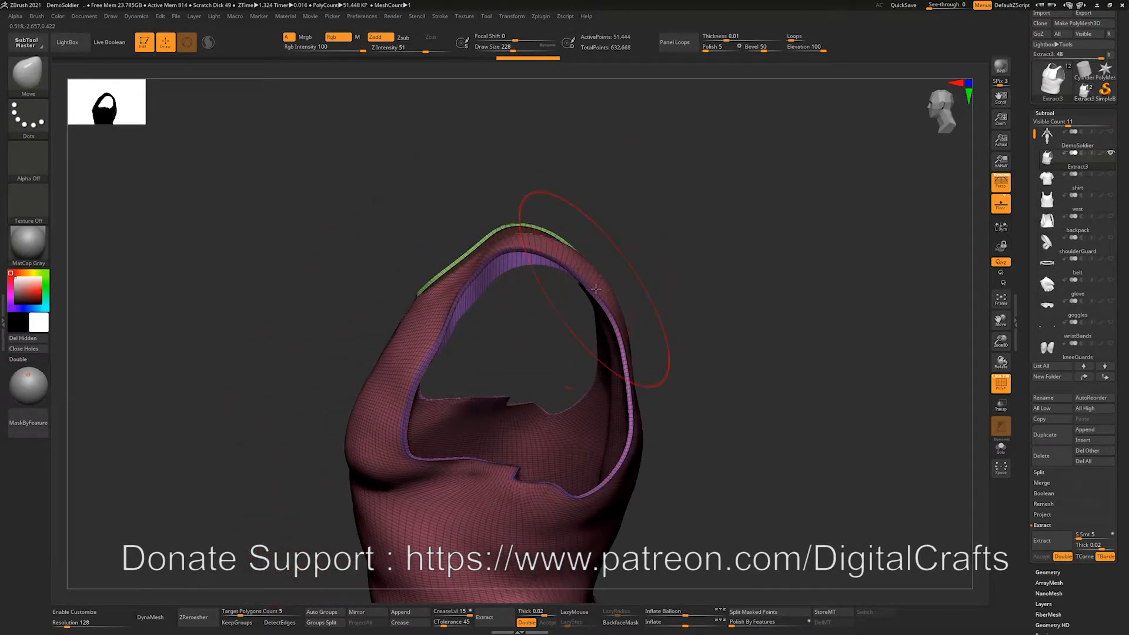
drag(448, 298, 427, 281)
drag(419, 342, 402, 333)
drag(381, 407, 369, 403)
drag(741, 295, 703, 279)
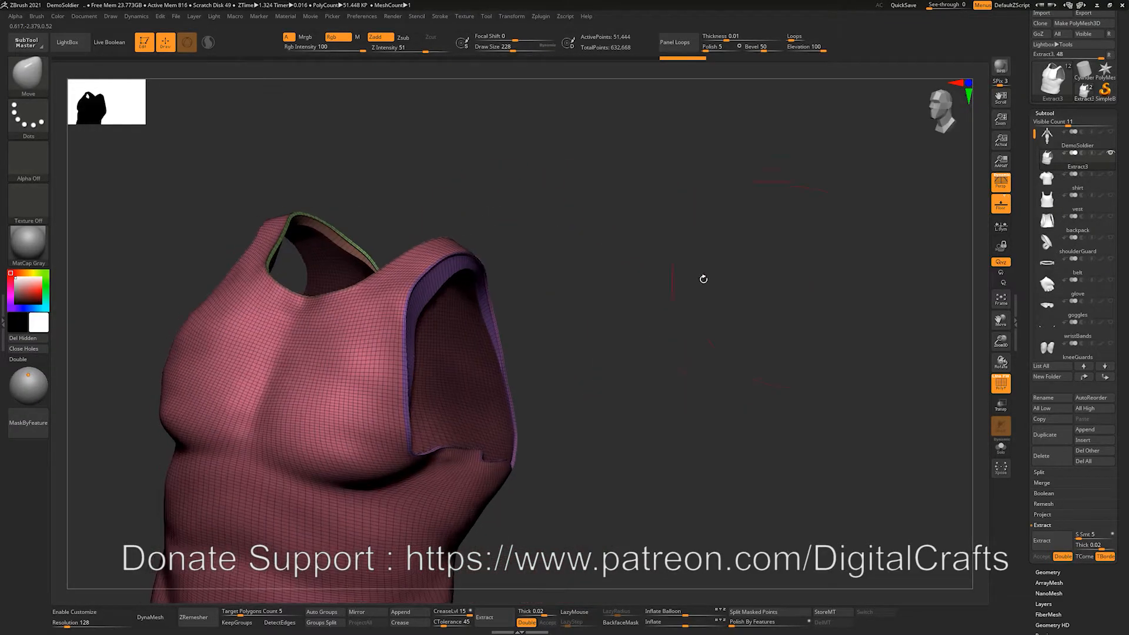
Undo the Move brush edits on the vest and unhide the entire mesh.
alt+drag(649, 245, 668, 287)
key(ctrl+z)
key(ctrl+z)
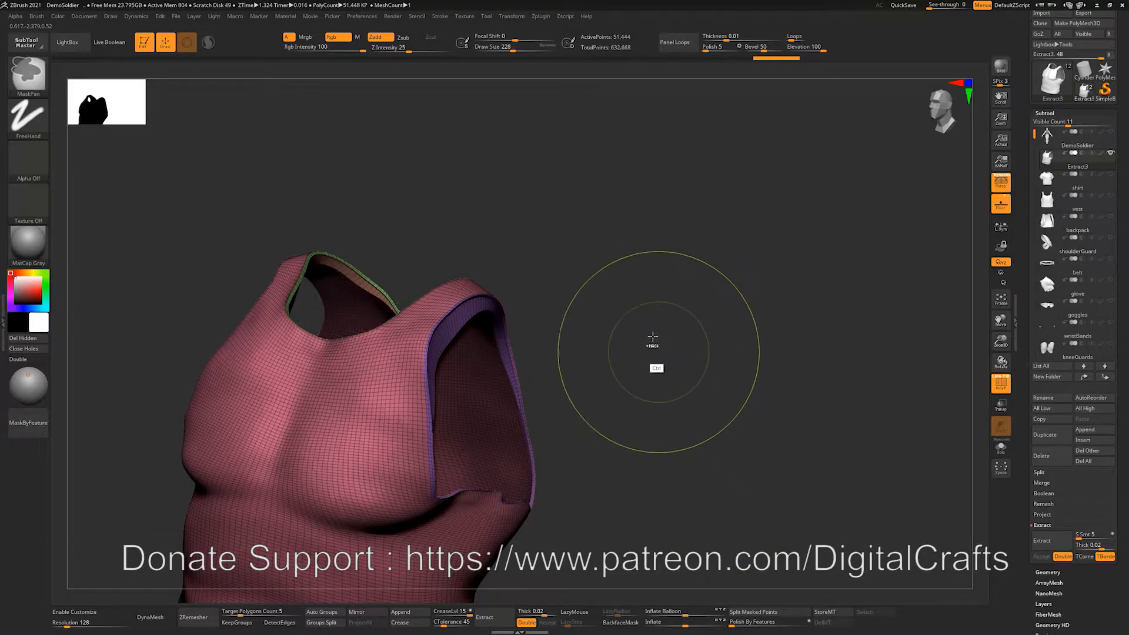
key(ctrl+z)
key(ctrl+z)
key(ctrl+z)
key(ctrl+z)
key(ctrl+z)
key(ctrl+z)
key(ctrl+z)
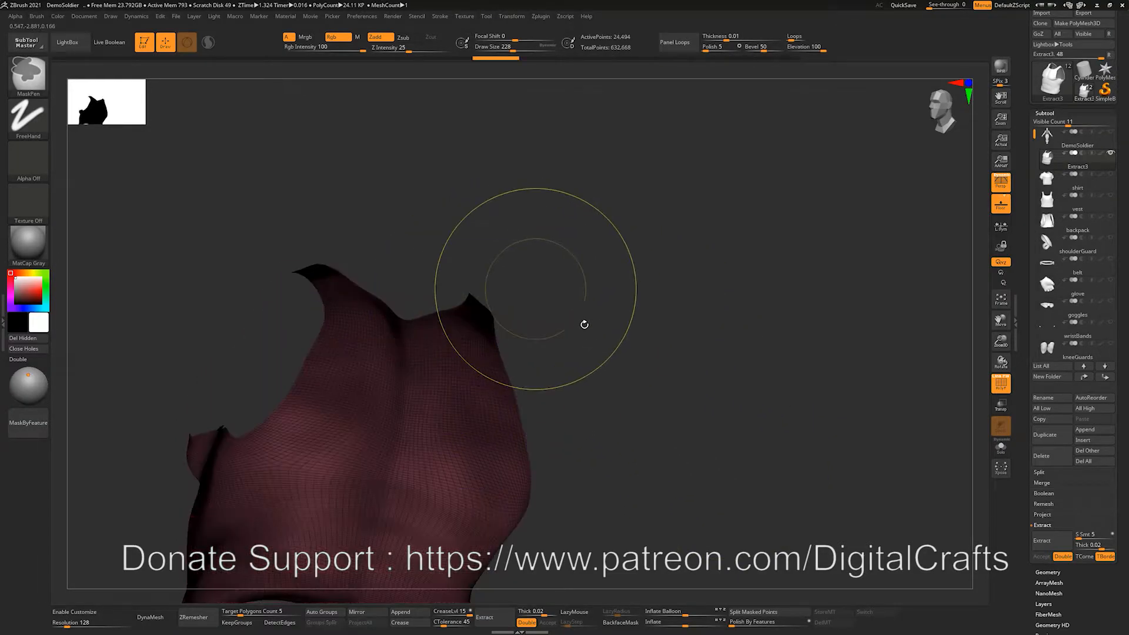
ctrl+shift+click(592, 288)
Remesh the vest with ZRemesher without keeping its polygroups, and inspect the new topology around the armhole.
mouse_move(614, 247)
mouse_down()
mouse_move(677, 388)
mouse_move(606, 330)
mouse_move(597, 343)
mouse_move(617, 338)
mouse_move(595, 360)
mouse_move(699, 312)
mouse_move(728, 327)
mouse_move(726, 302)
mouse_move(756, 297)
mouse_move(795, 346)
mouse_move(678, 354)
mouse_up()
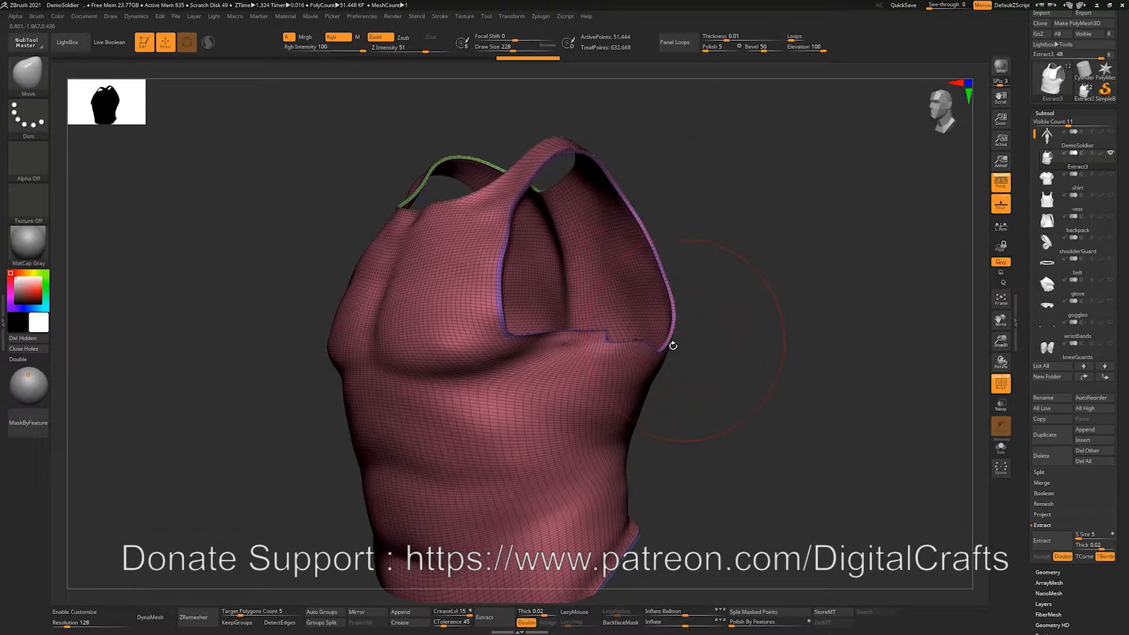
alt+drag(786, 278, 745, 297)
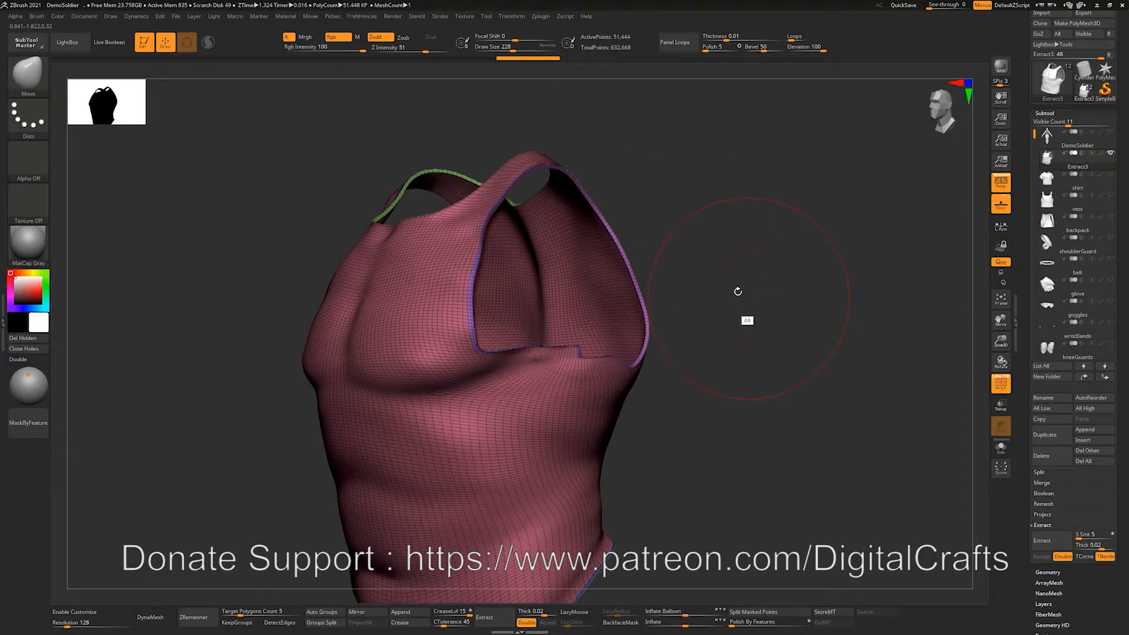
alt+drag(743, 350, 714, 336)
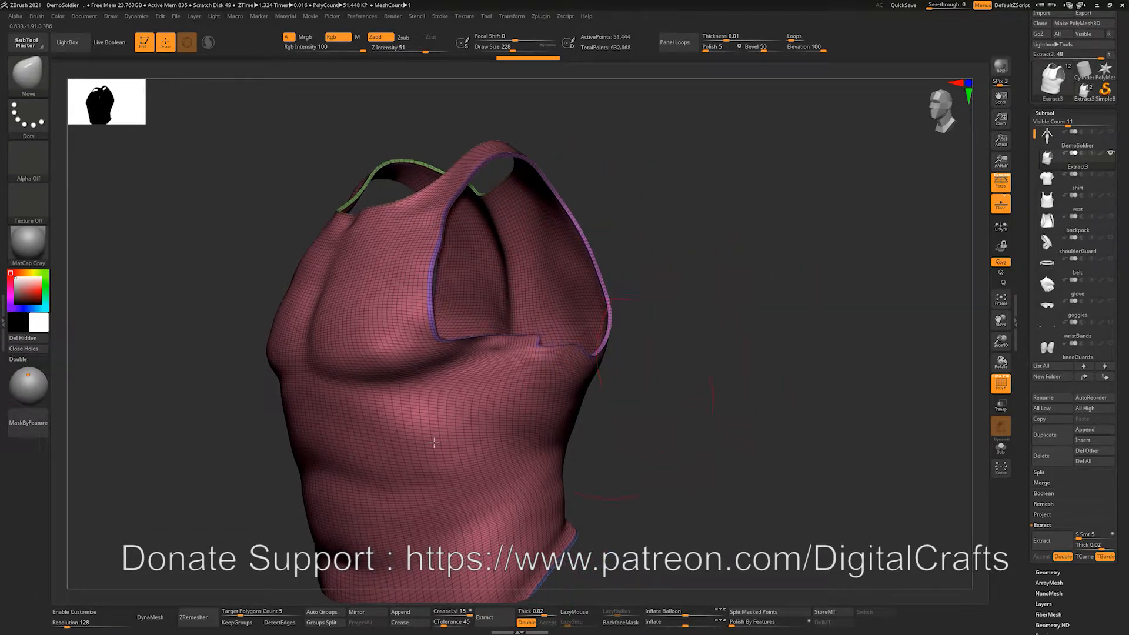
click(1047, 572)
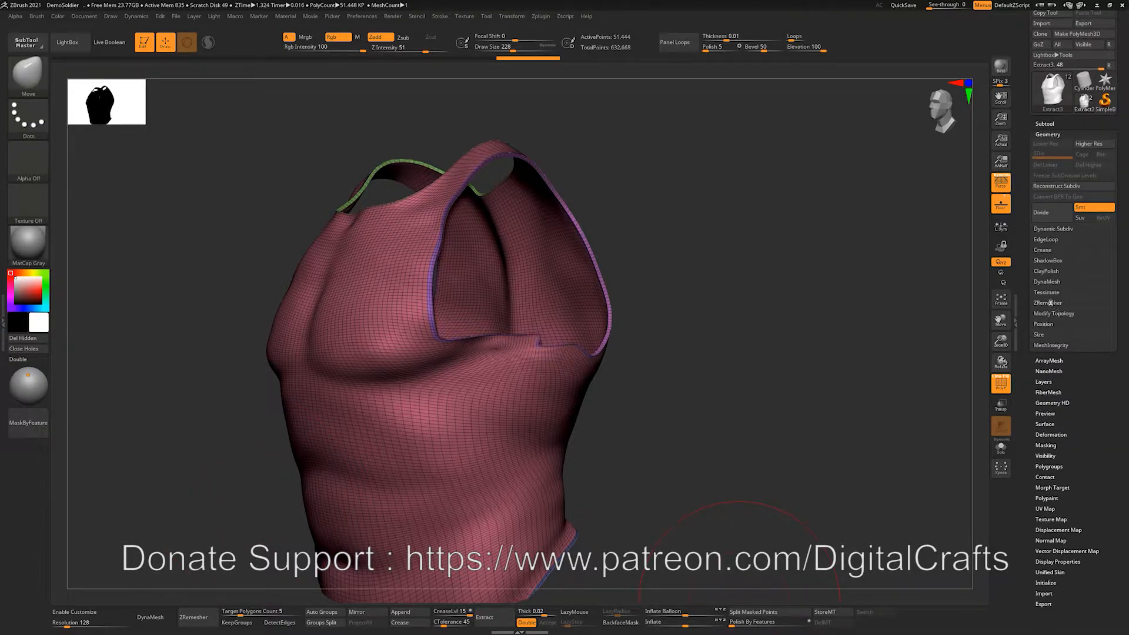
click(1051, 303)
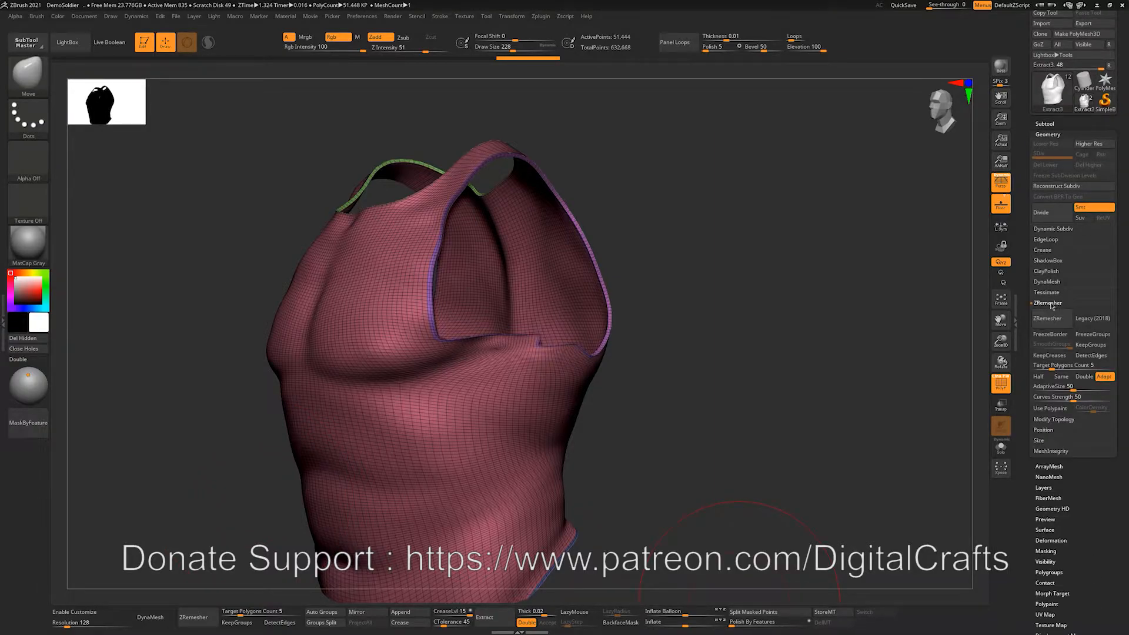
click(198, 617)
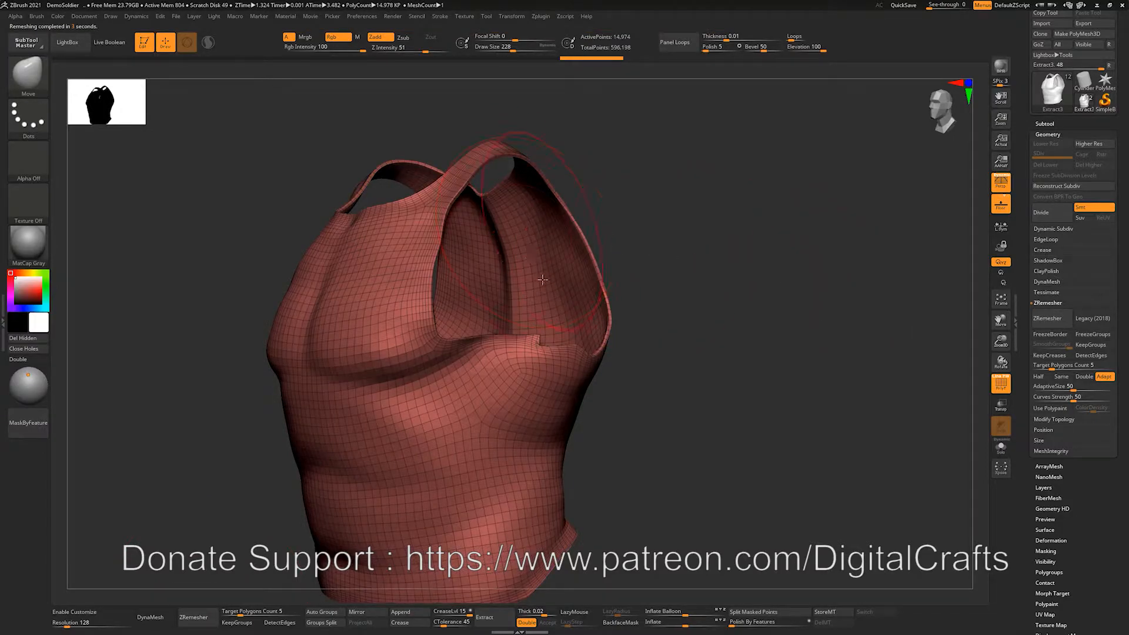
drag(672, 236, 569, 257)
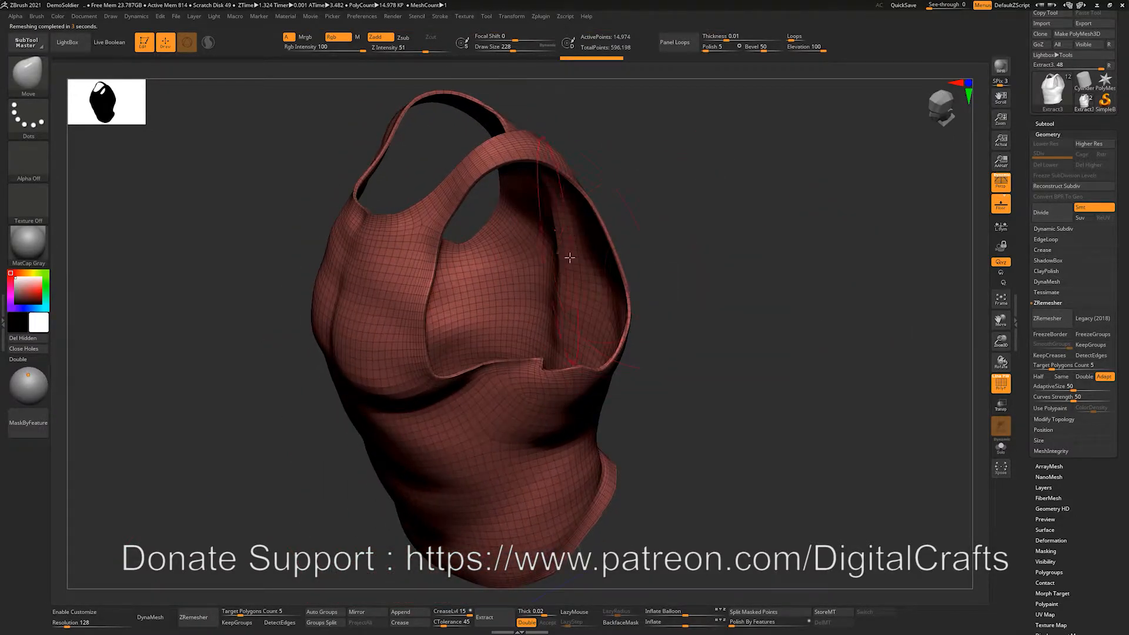
drag(738, 298, 694, 258)
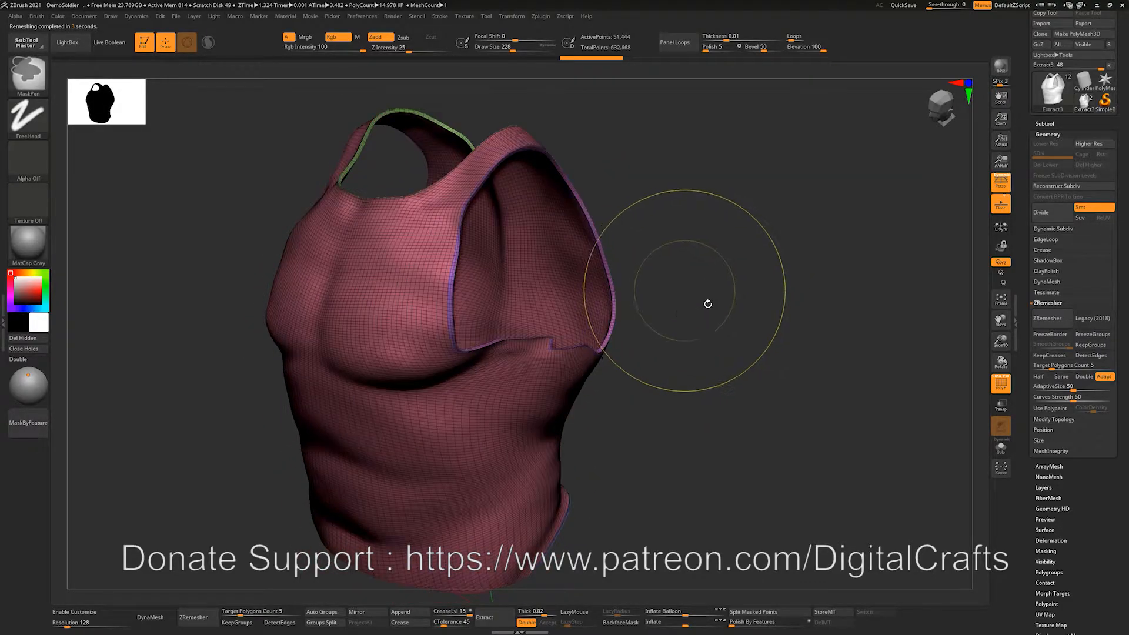
Enable KeepGroups for the original extracted vest and run ZRemesher on it.
drag(708, 302, 659, 318)
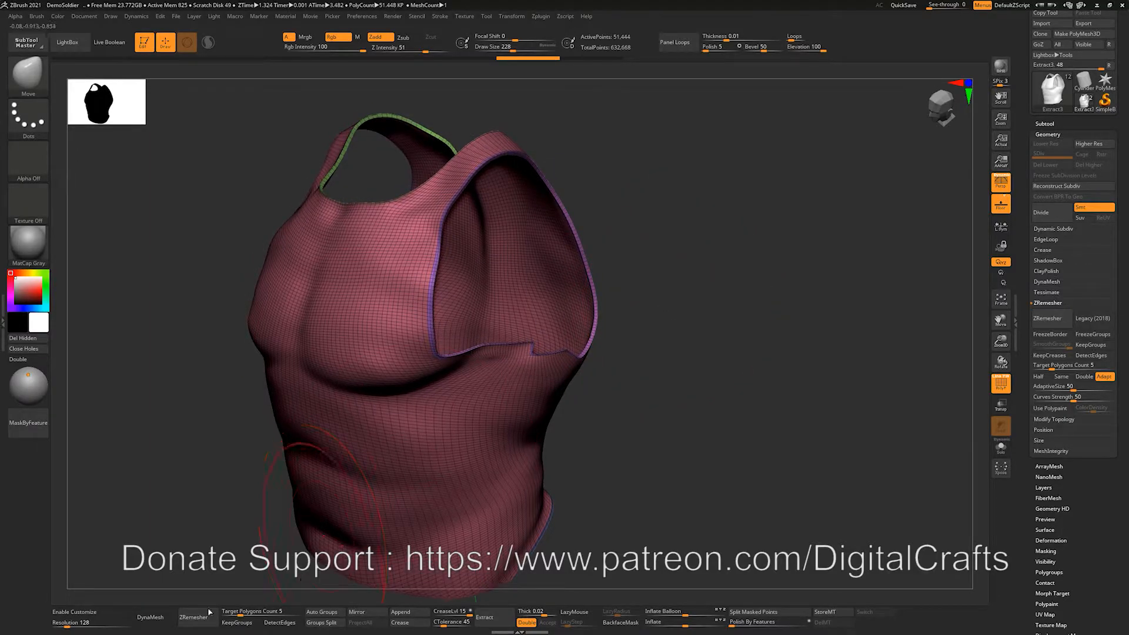
click(243, 624)
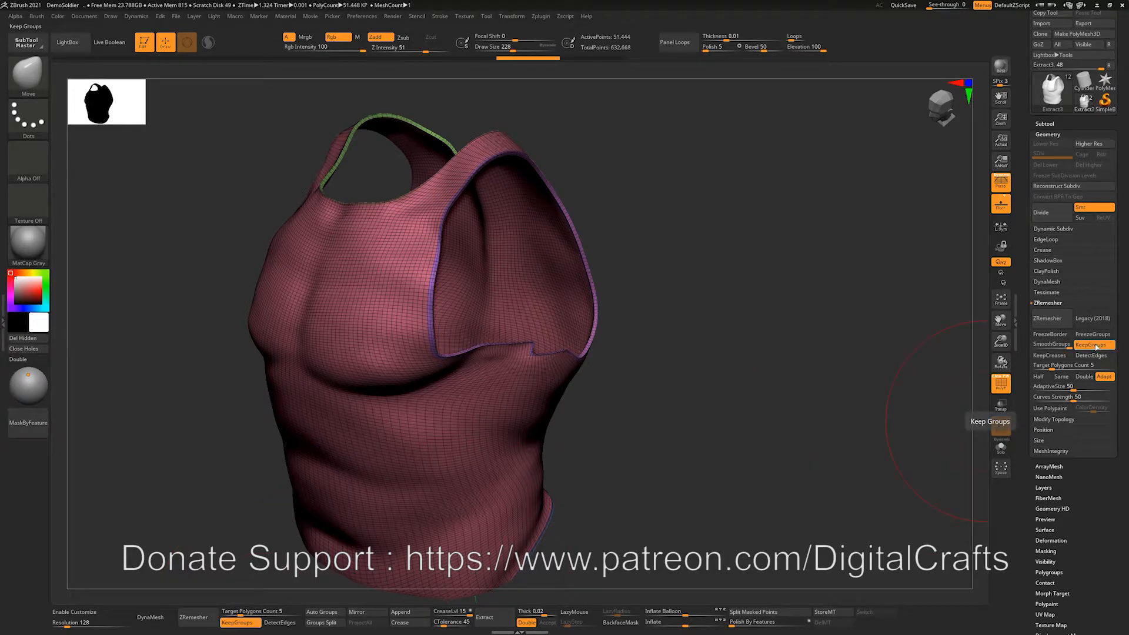
click(194, 617)
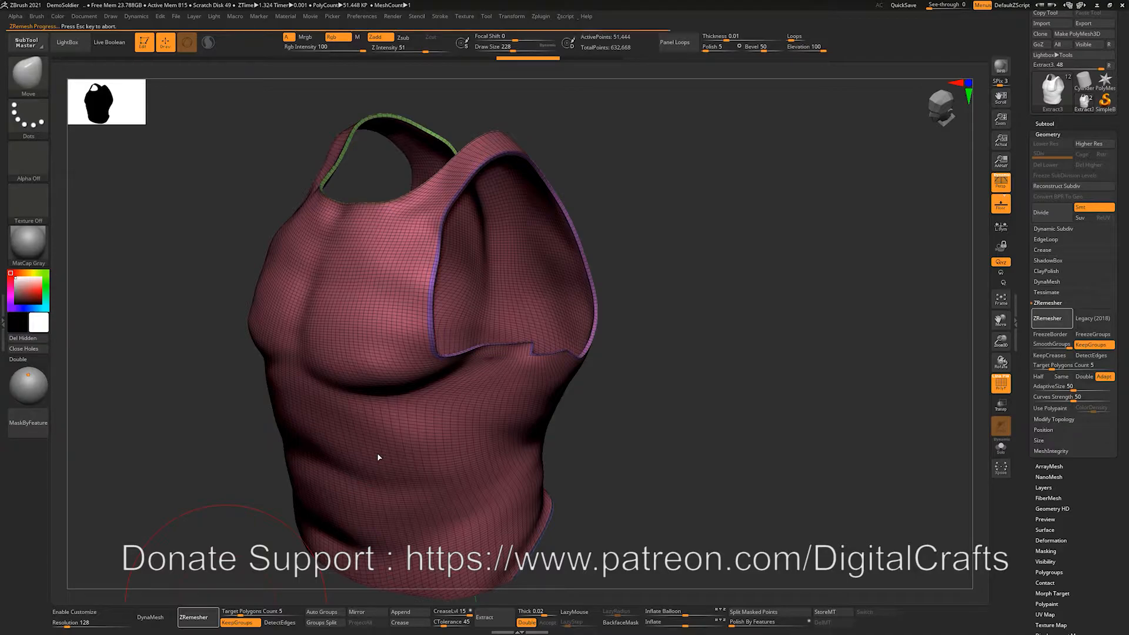
Isolate one polygroup of the remeshed vest to inspect its topology, and show the entire mesh again.
alt+drag(839, 268, 802, 305)
ctrl+shift+click(582, 300)
ctrl+shift+drag(822, 264, 745, 323)
key(ctrl+z)
key(ctrl+z)
key(shift+f)
key(shift+f)
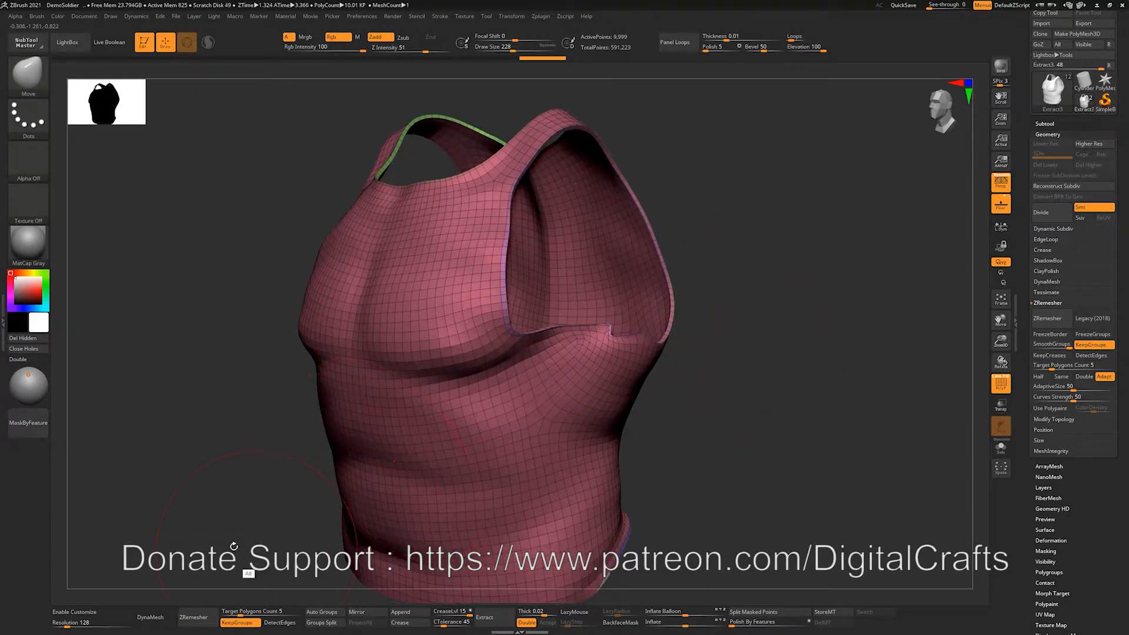
key(ctrl+z)
key(ctrl+z)
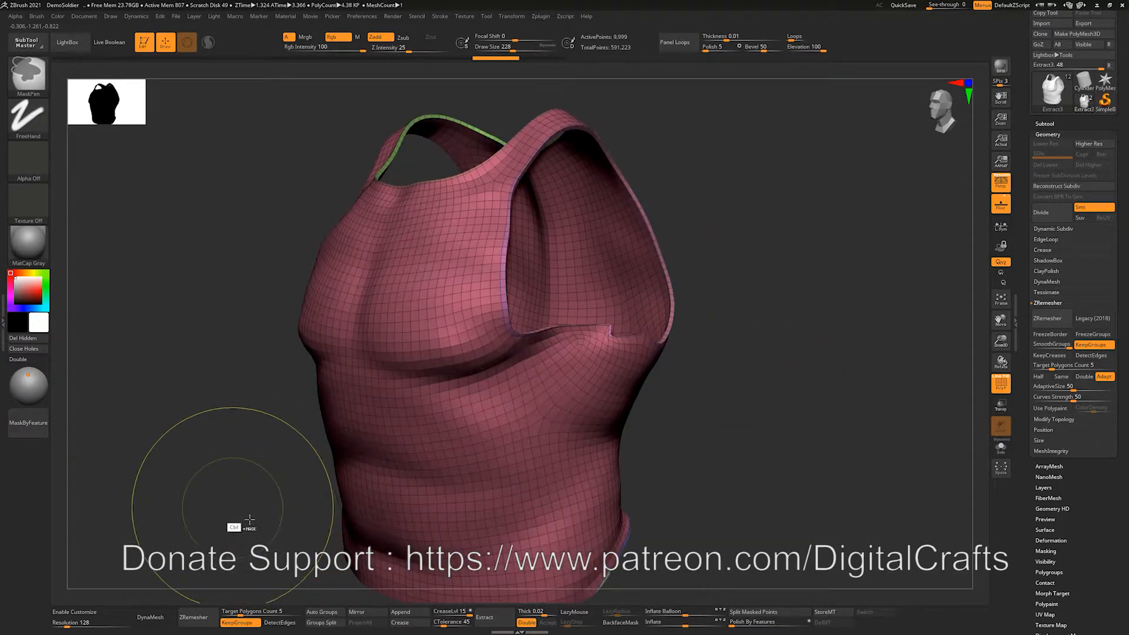
Try ZRemesher with Target Polygons Count lowered to 1.41985, and undo back to the original dense vest.
drag(240, 612, 235, 612)
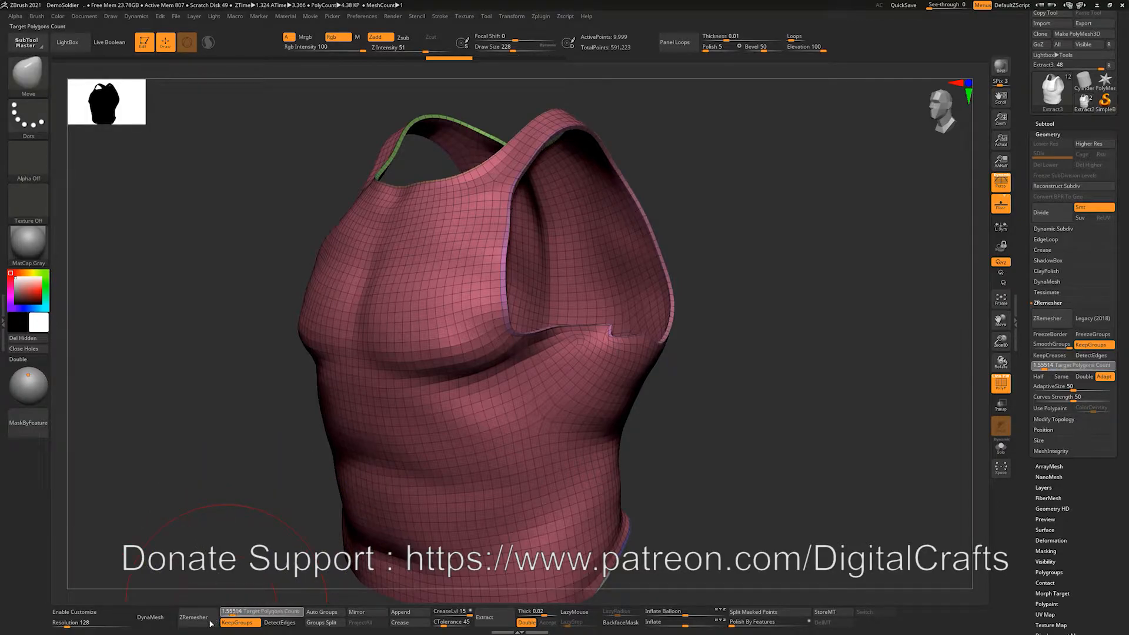
click(209, 621)
drag(252, 537, 197, 458)
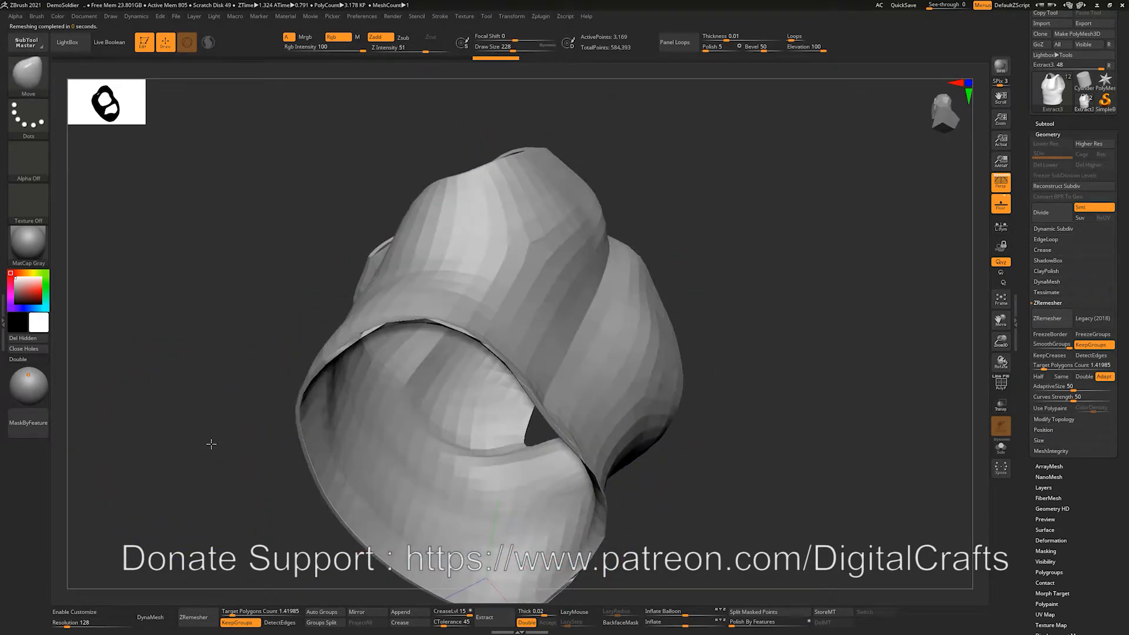
key(ctrl)
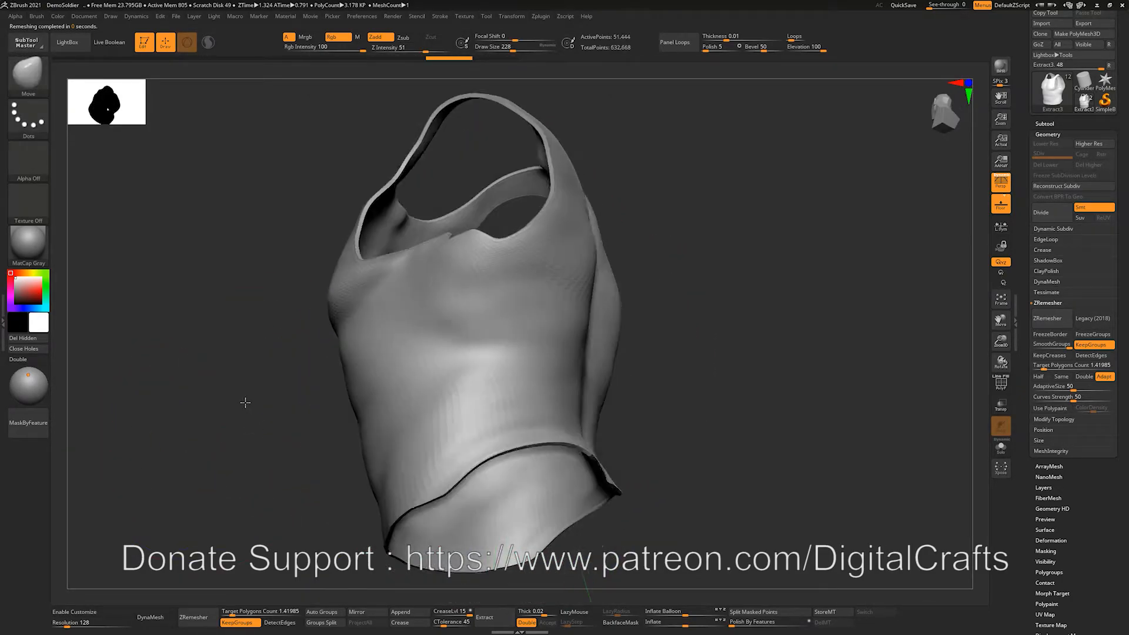
Mask everything on the vest except the outer surface polygroup, and keep the entire mesh visible with its polyframe.
key(shift+f)
key(ctrl+shift)
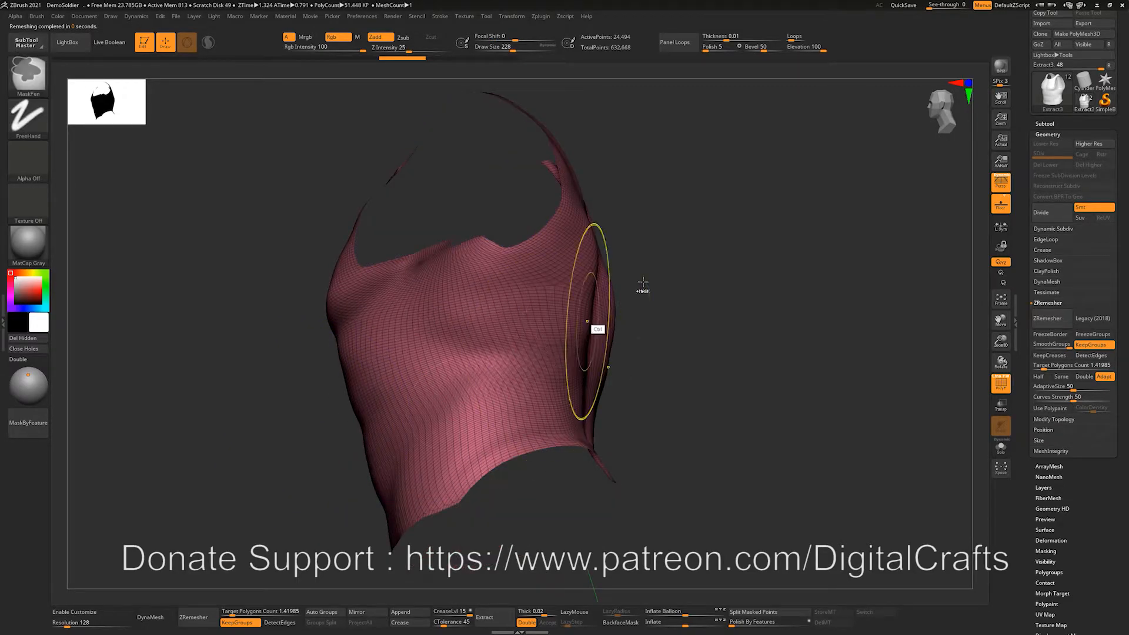
ctrl+click(669, 278)
ctrl+shift+click(671, 282)
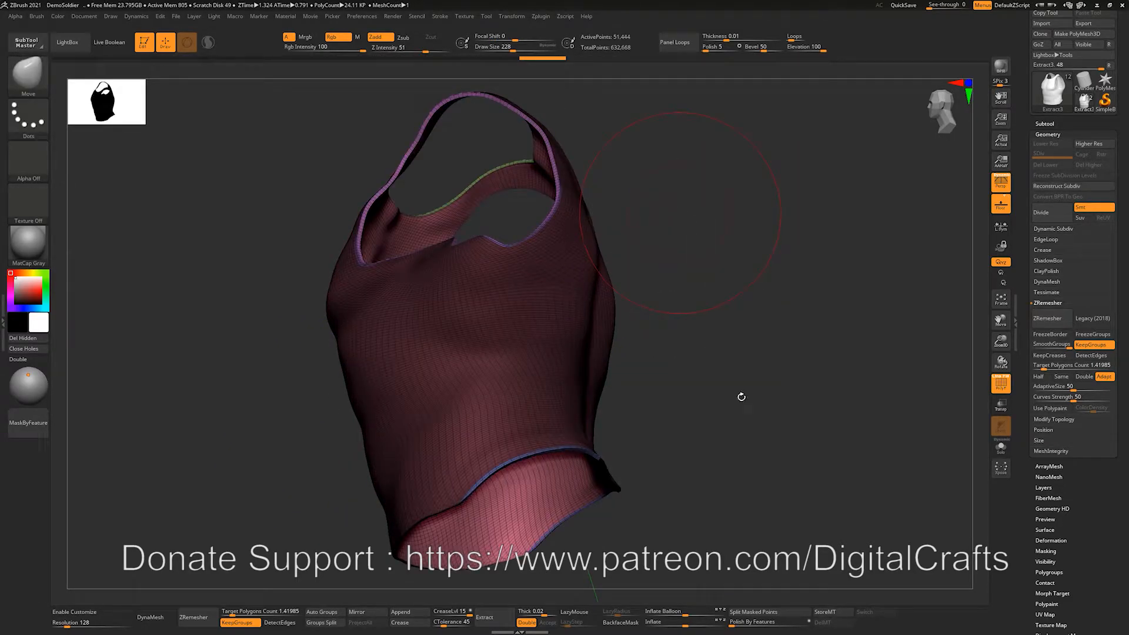
ctrl+click(685, 458)
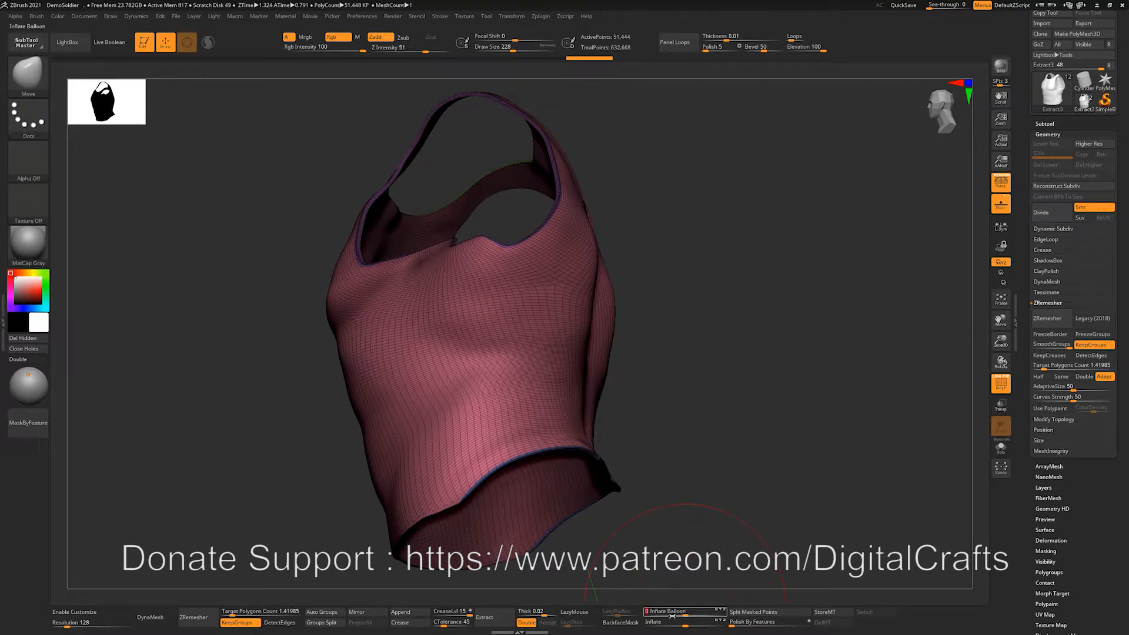
Smooth the vest along its polygroup borders with the Polish By Groups deformation.
drag(1122, 489, 1120, 446)
click(1079, 494)
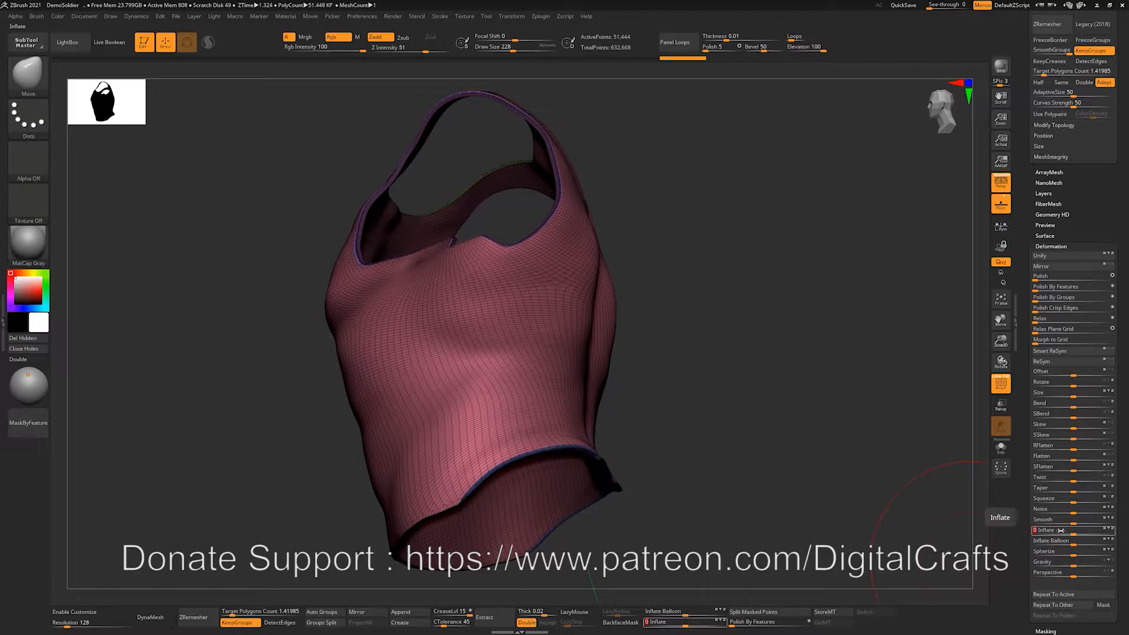
drag(785, 311, 421, 238)
key(shift+f)
key(shift+f)
key(shift+f)
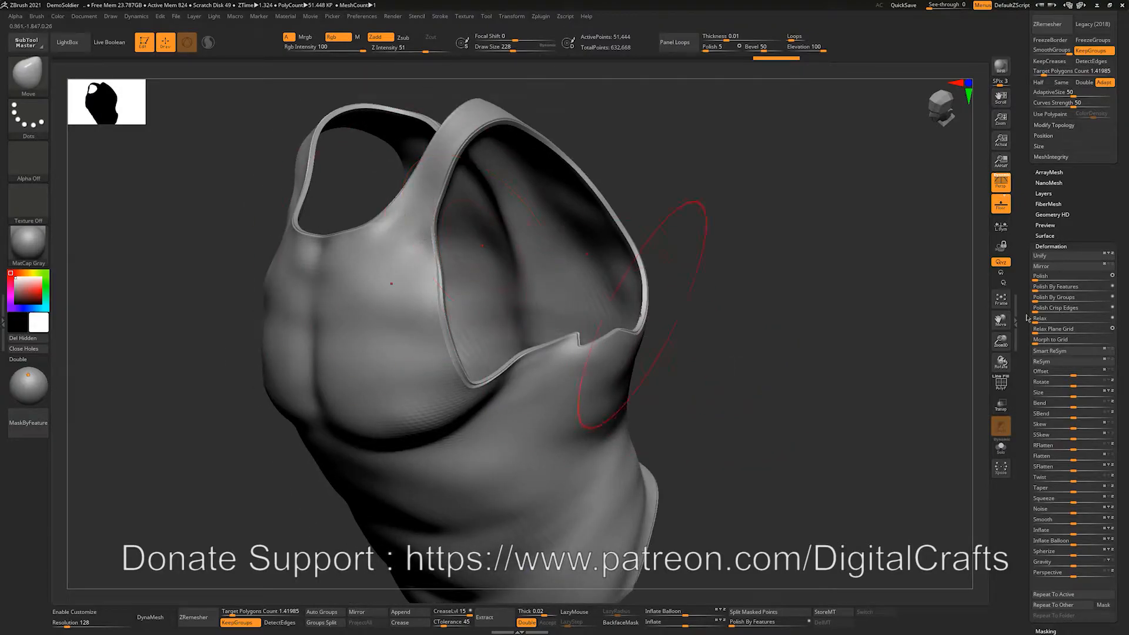
drag(1050, 297, 1075, 297)
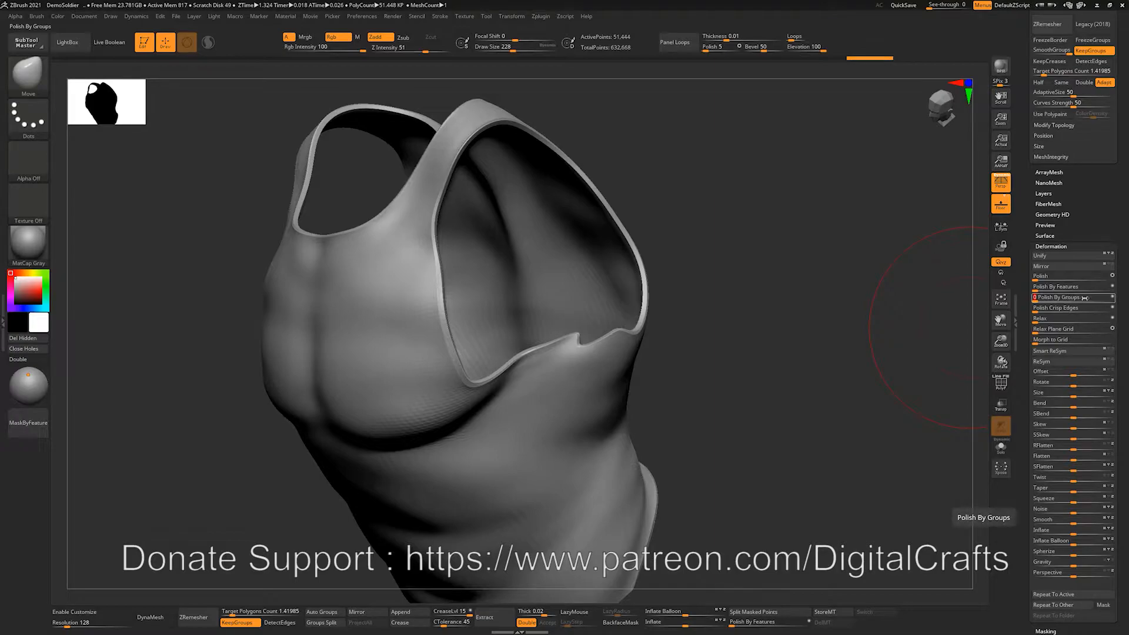
key(shift+f)
key(shift+f)
Inspect the polished armhole rim and reduce the Move brush's Draw Size to 51.
drag(735, 250, 492, 335)
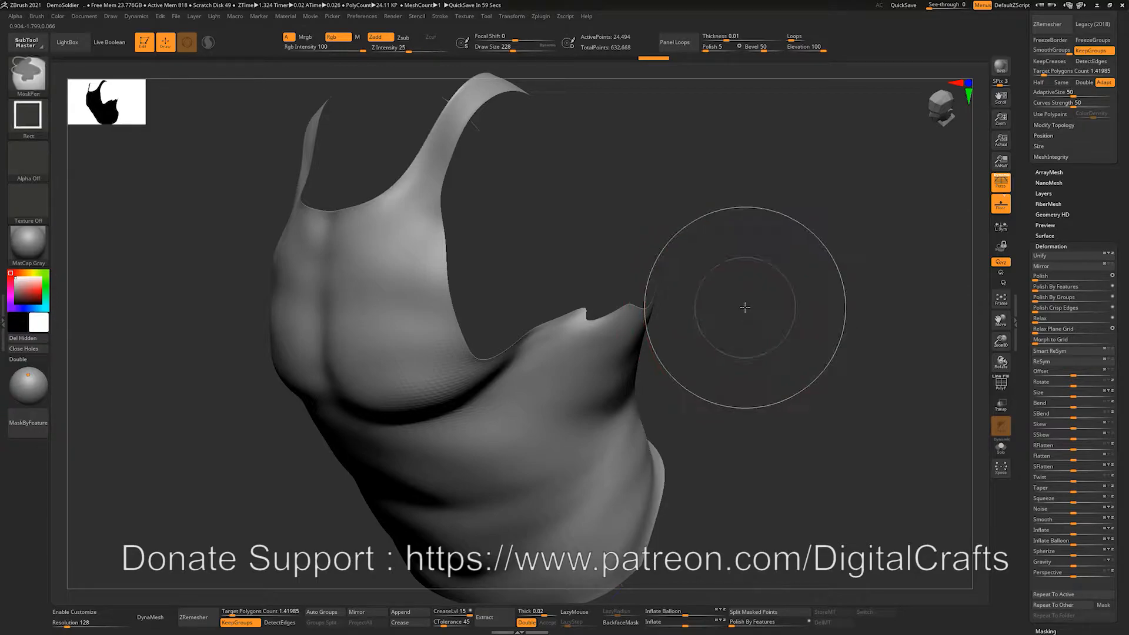
drag(746, 310, 619, 266)
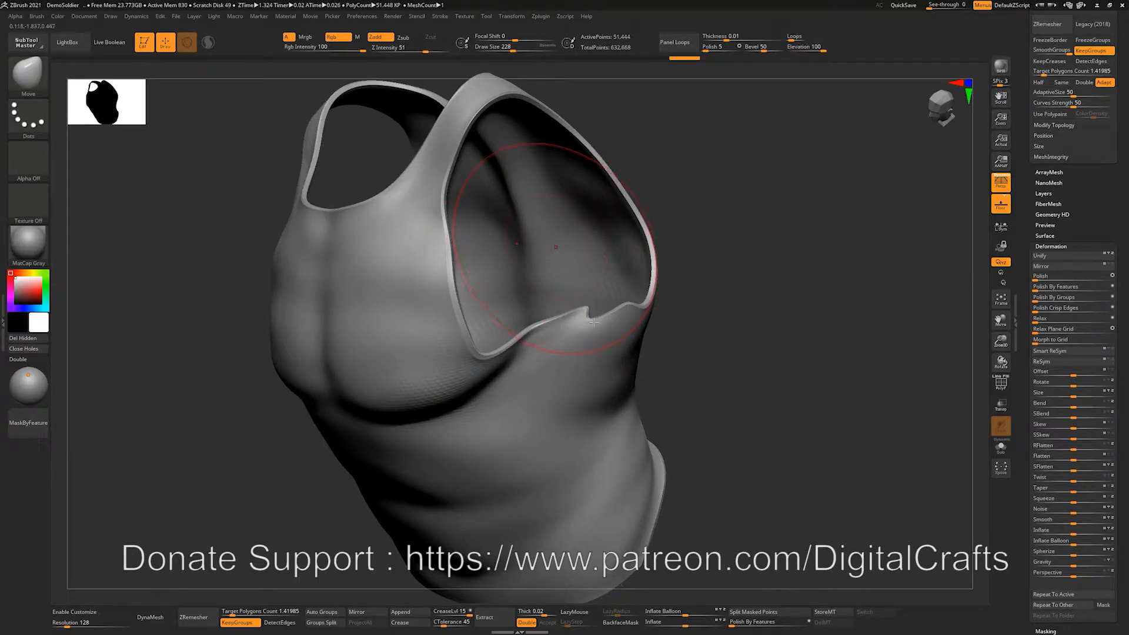
drag(674, 335, 586, 311)
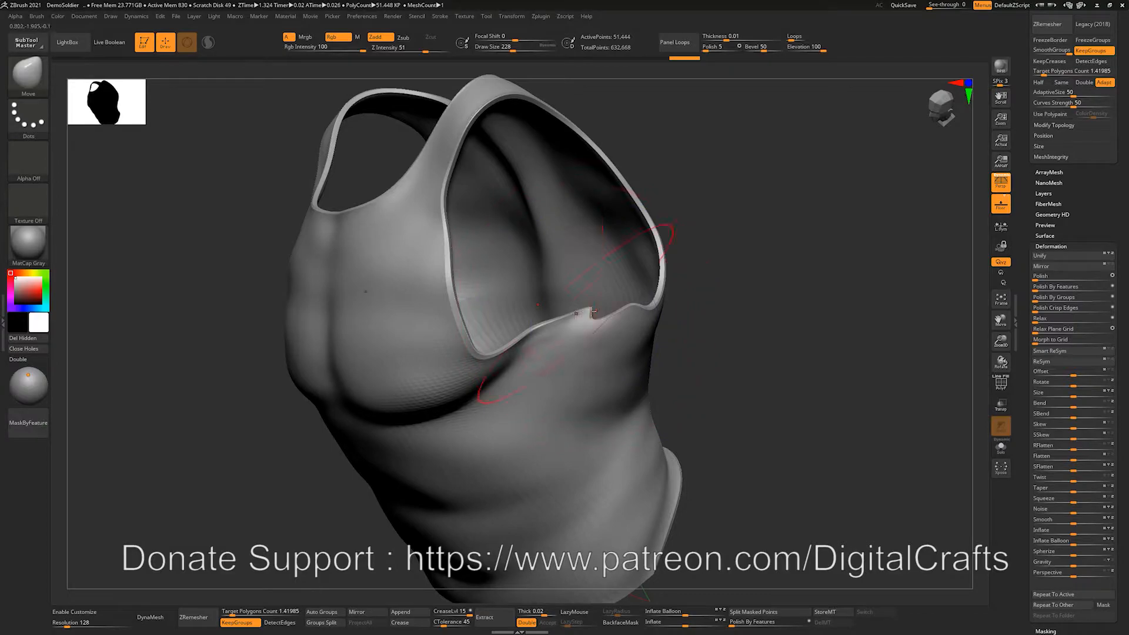
drag(587, 314, 568, 314)
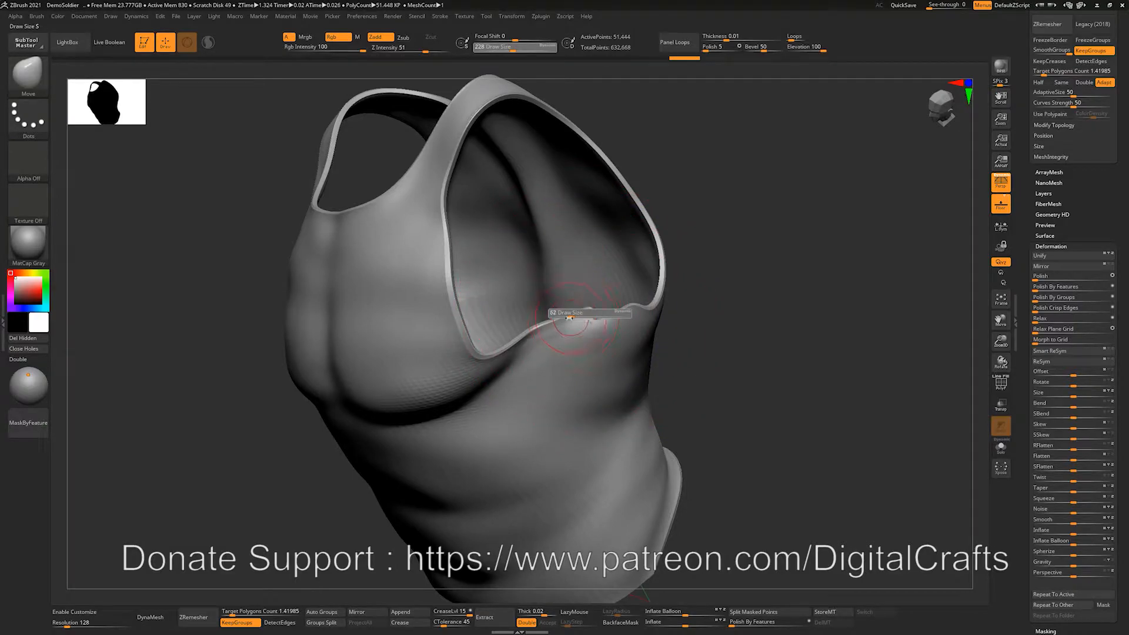
drag(762, 338, 718, 322)
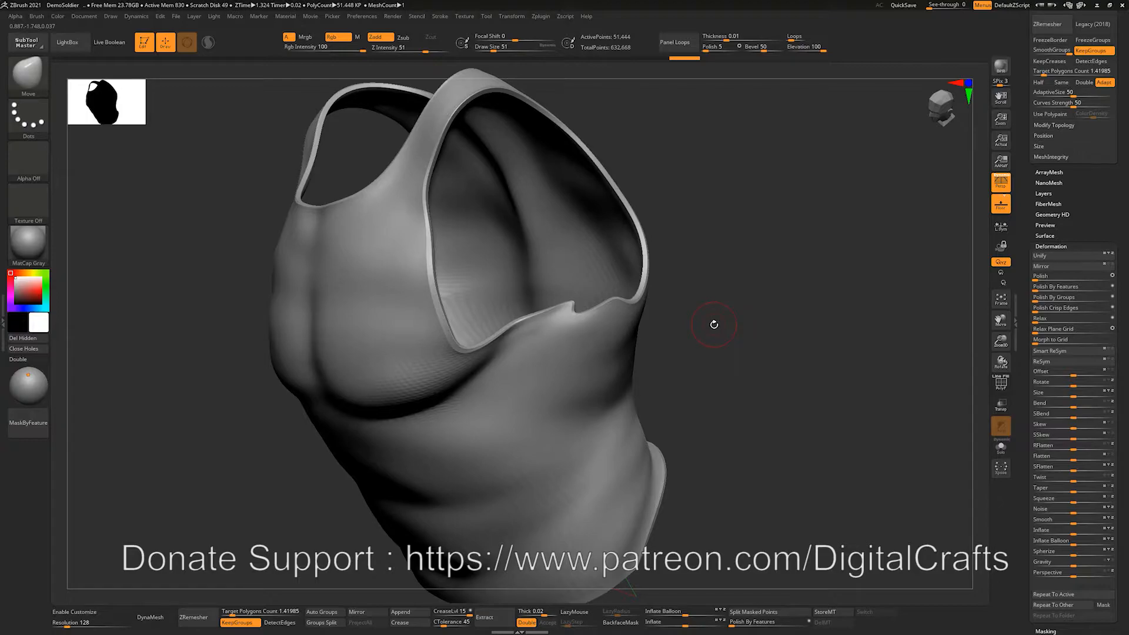
Isolate the vest's outer surface polygroup and delete the hidden inner surface and rim.
ctrl+shift+click(467, 434)
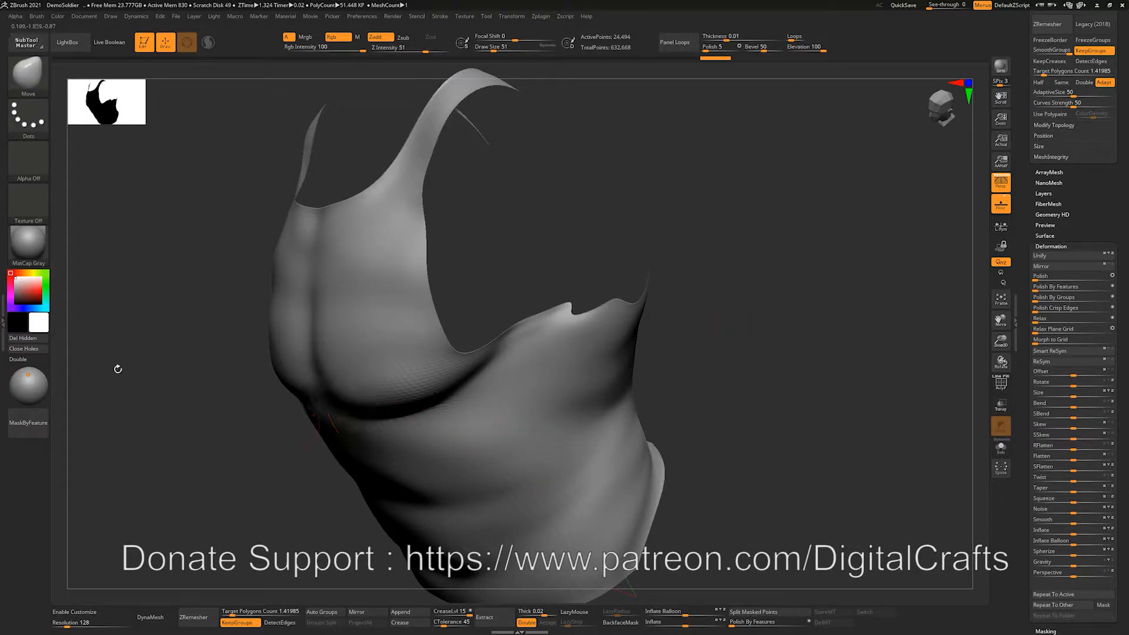
drag(1122, 213, 1120, 420)
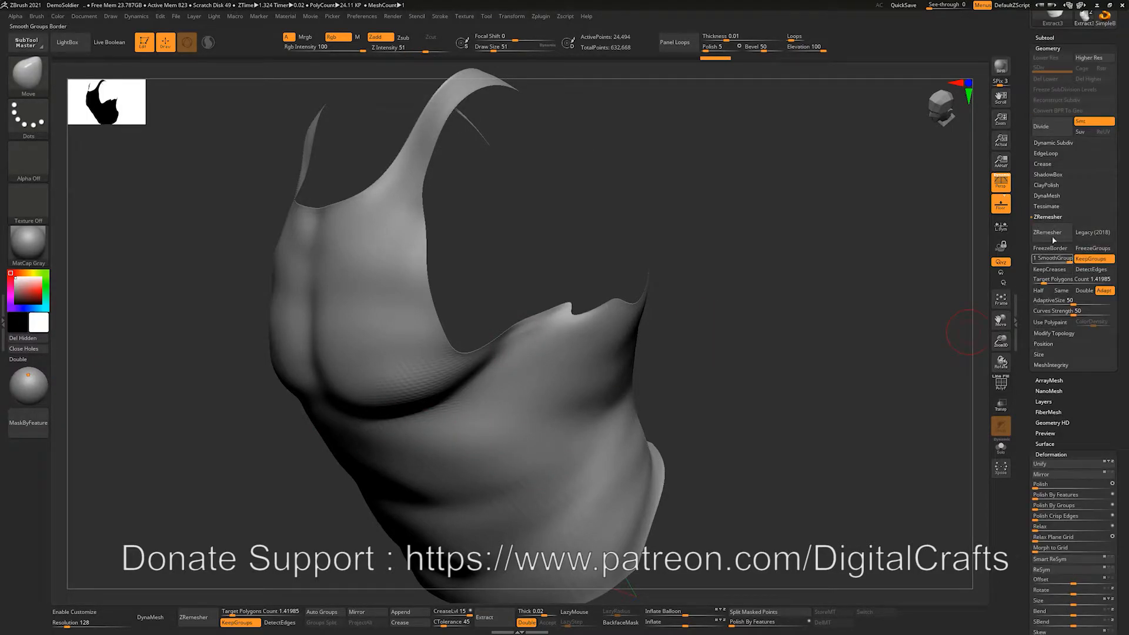
click(1055, 334)
click(1054, 375)
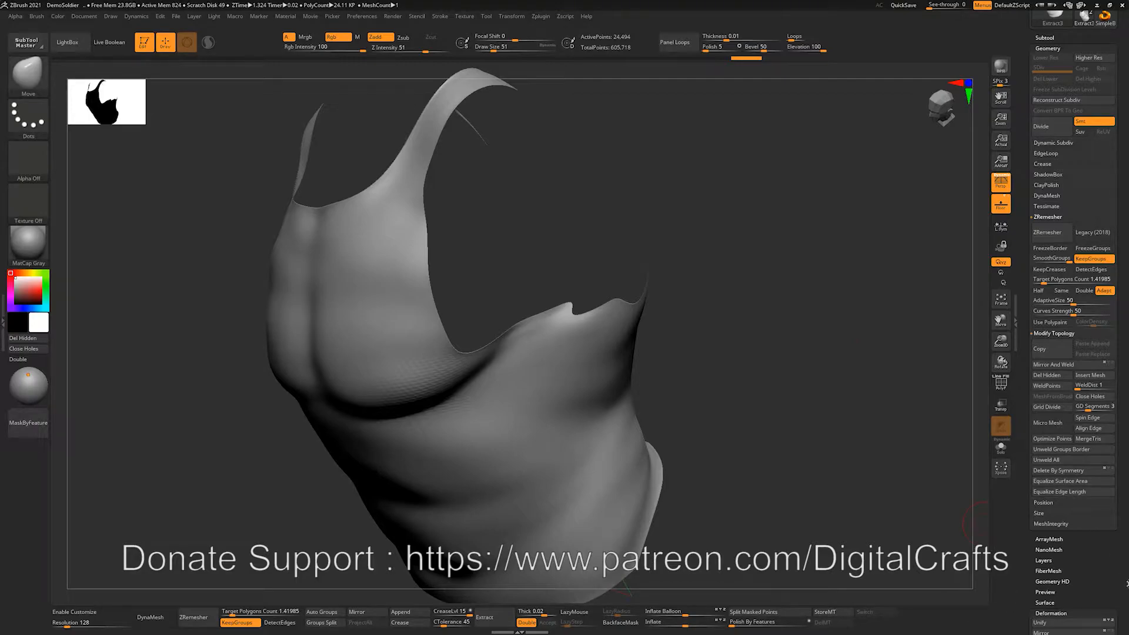
Enable Double in the display properties so the single-layer vest renders from both sides.
drag(1126, 589, 1127, 447)
drag(1127, 617, 1127, 394)
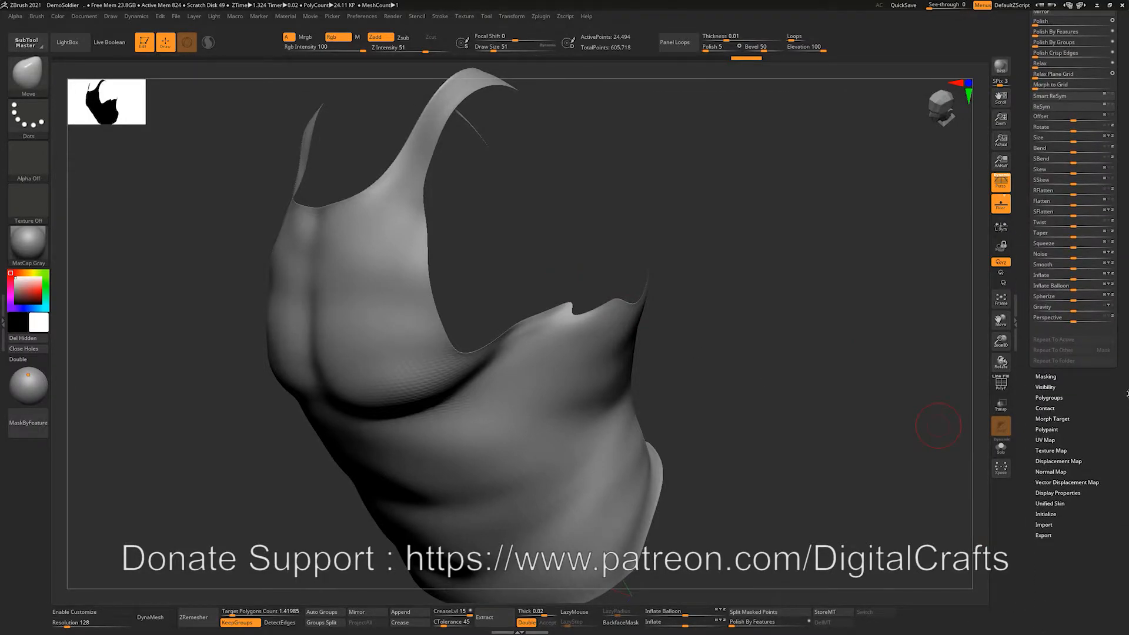
click(1057, 493)
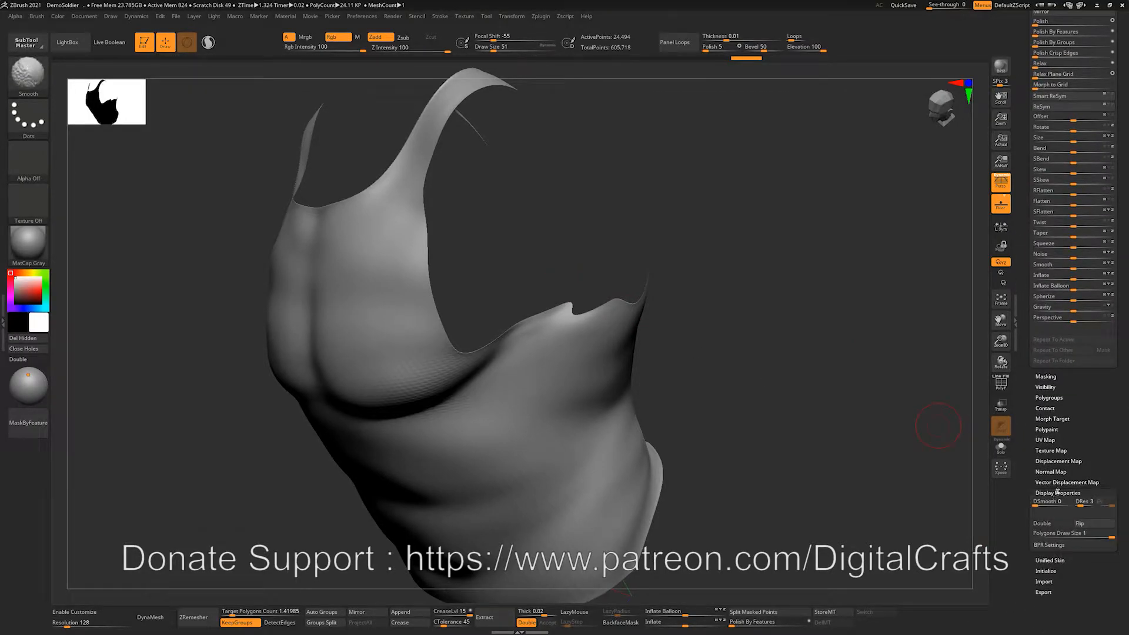
click(1047, 527)
drag(731, 372, 549, 260)
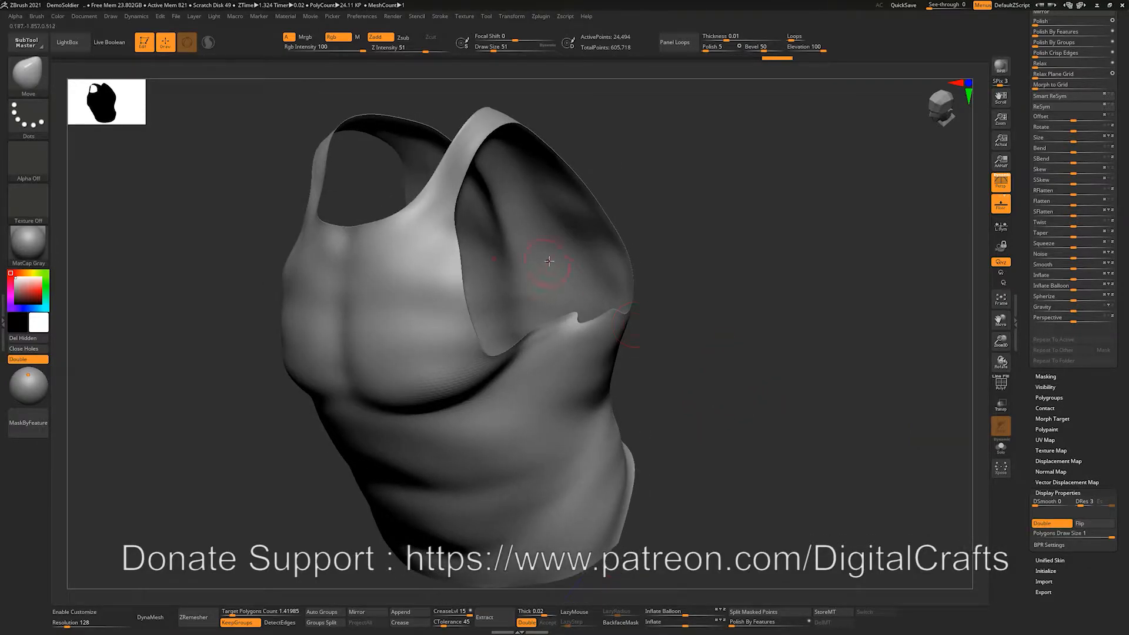
alt+drag(763, 324, 759, 322)
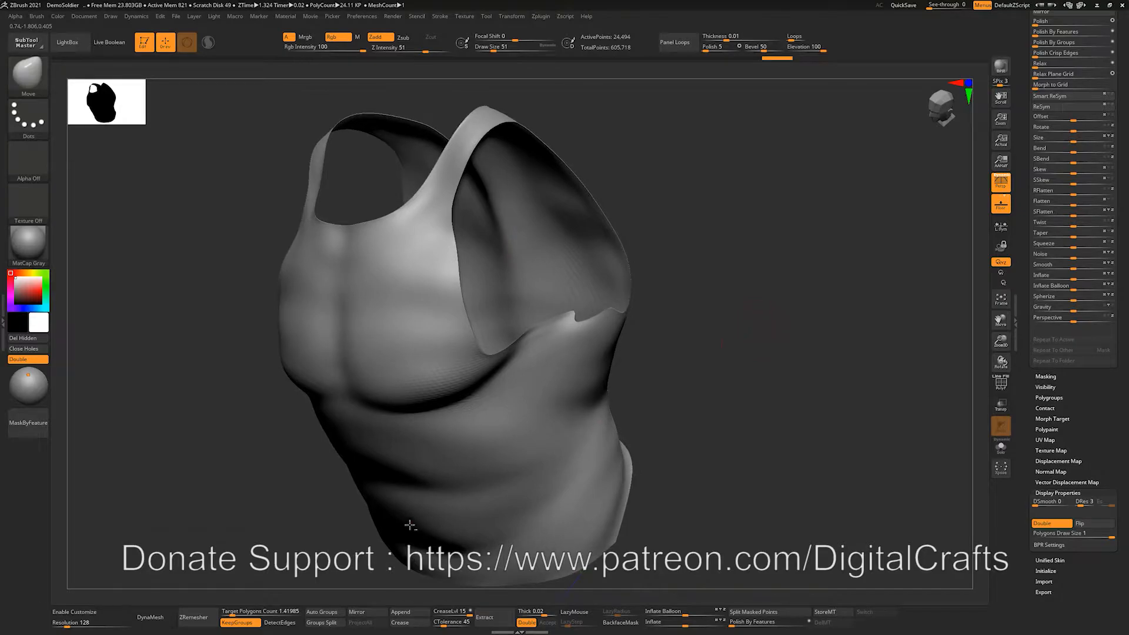
Remesh the single-layer vest with ZRemesher and smooth it with Polish By Features.
click(205, 618)
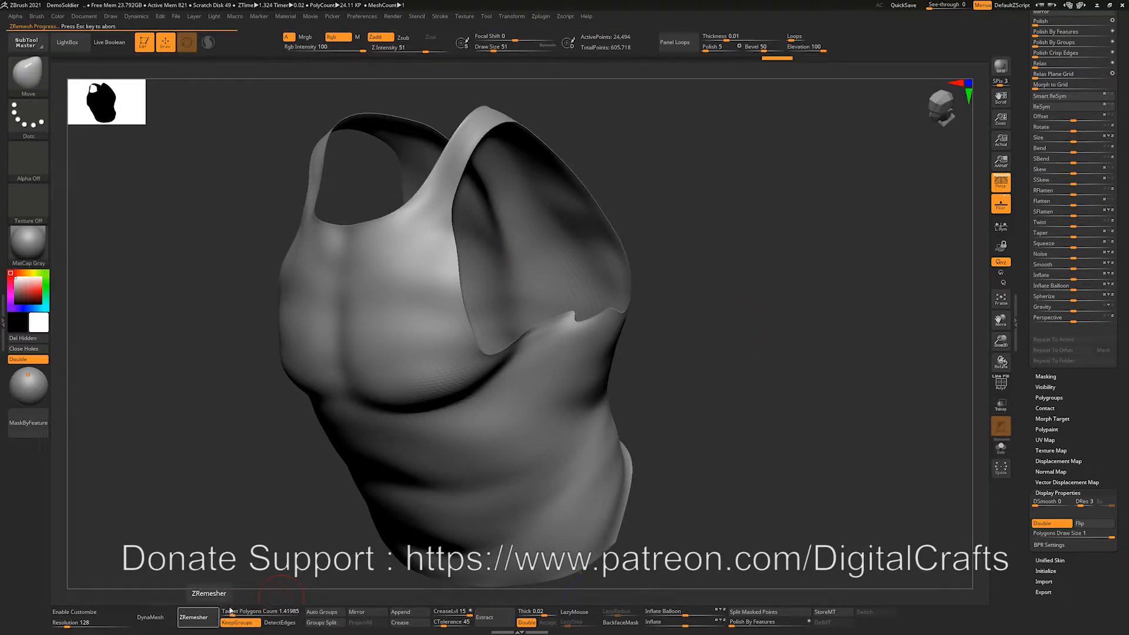
key(shift+f)
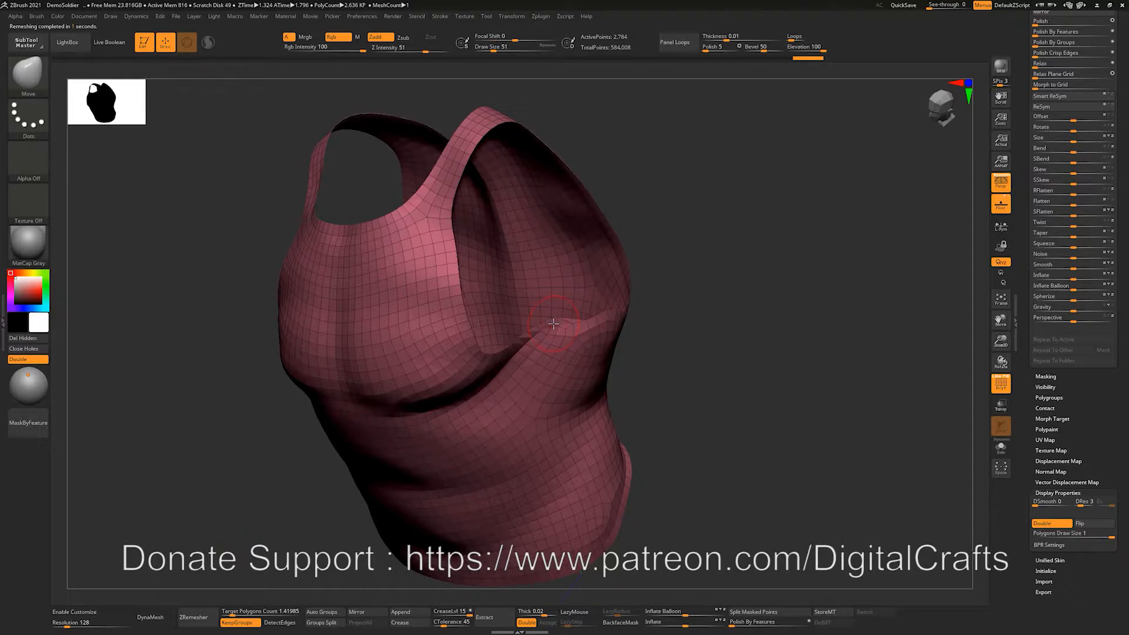
click(759, 622)
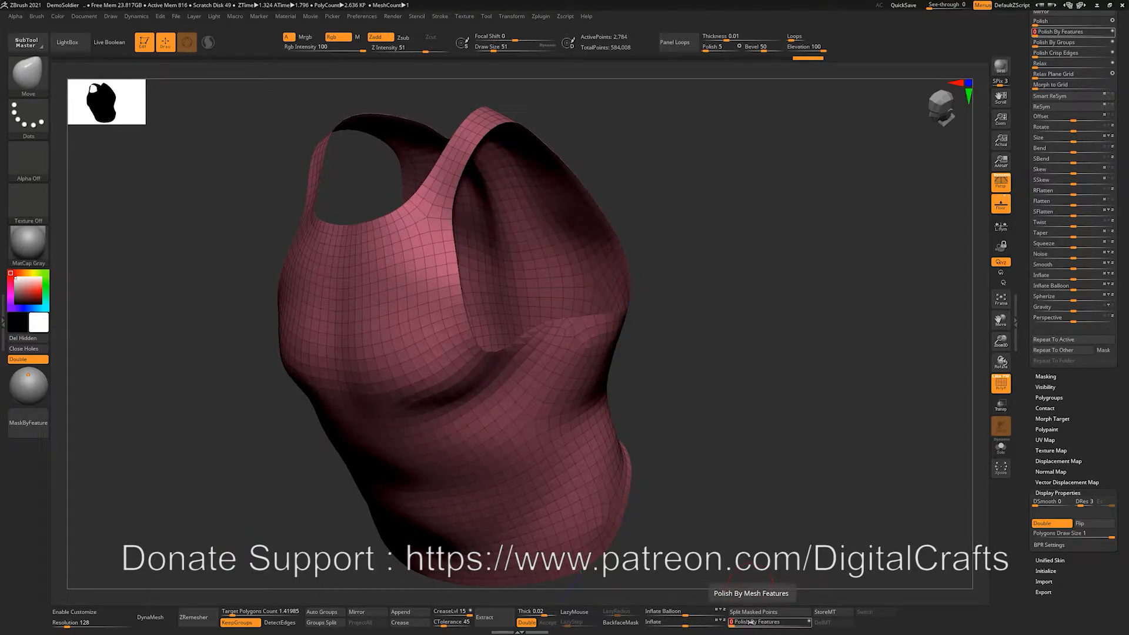
drag(666, 476, 581, 399)
key(shift+f)
Lower Target Polygons Count to 0.36727 and remesh the vest into a coarser mesh.
drag(766, 370, 729, 376)
drag(228, 613, 213, 618)
key(shift+f)
drag(755, 390, 736, 366)
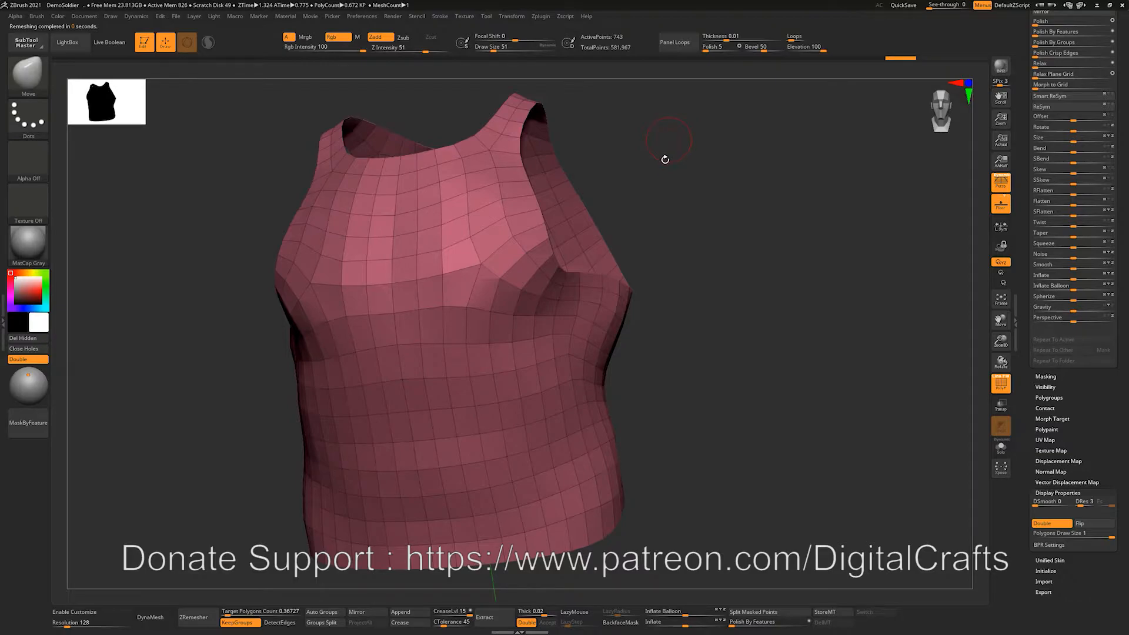
drag(665, 174, 922, 217)
Open the EdgeLoop geometry settings and examine the Panel Loops thickness, polish, bevel and elevation options alongside the single-layer vest.
drag(1126, 266, 1127, 598)
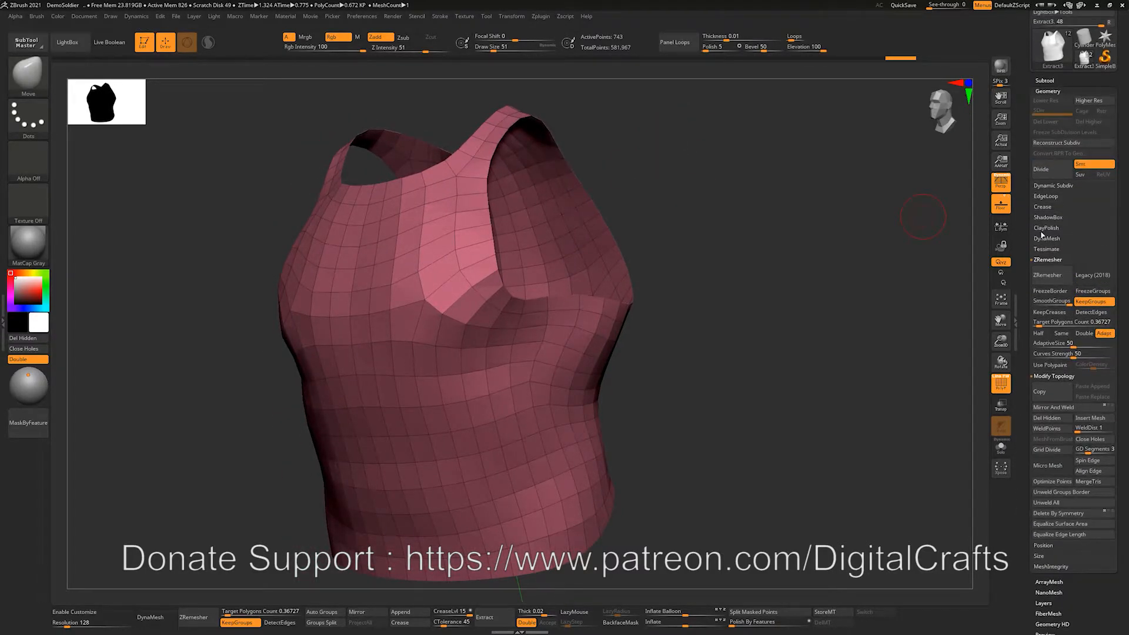
click(1046, 196)
mouse_move(884, 249)
mouse_down()
mouse_move(776, 217)
mouse_move(748, 229)
mouse_move(807, 225)
mouse_up()
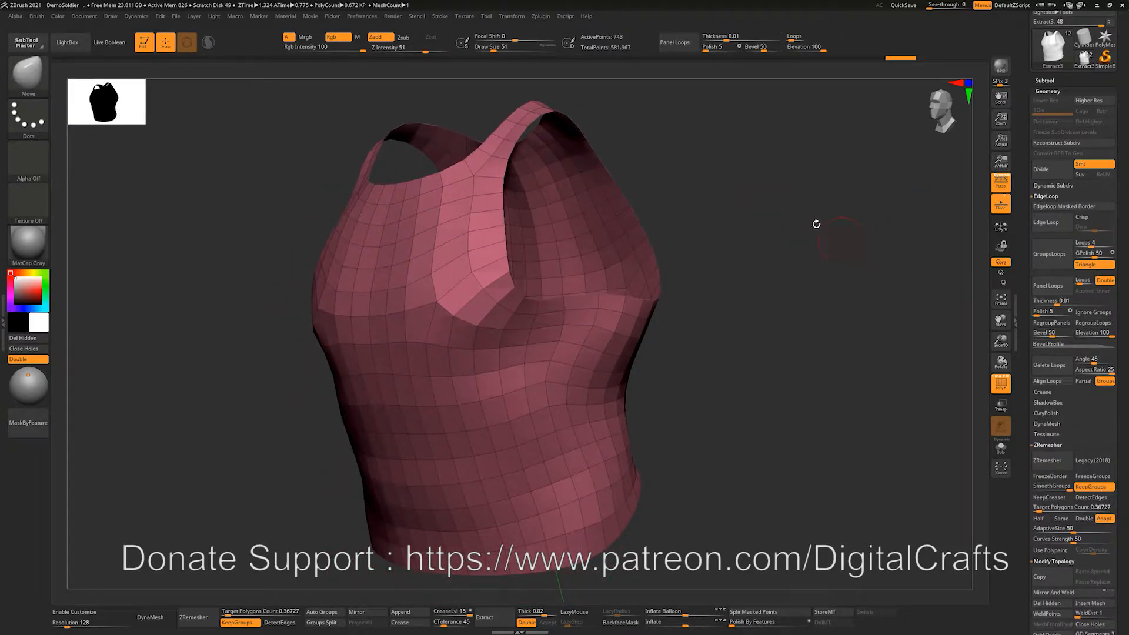
drag(686, 191, 738, 249)
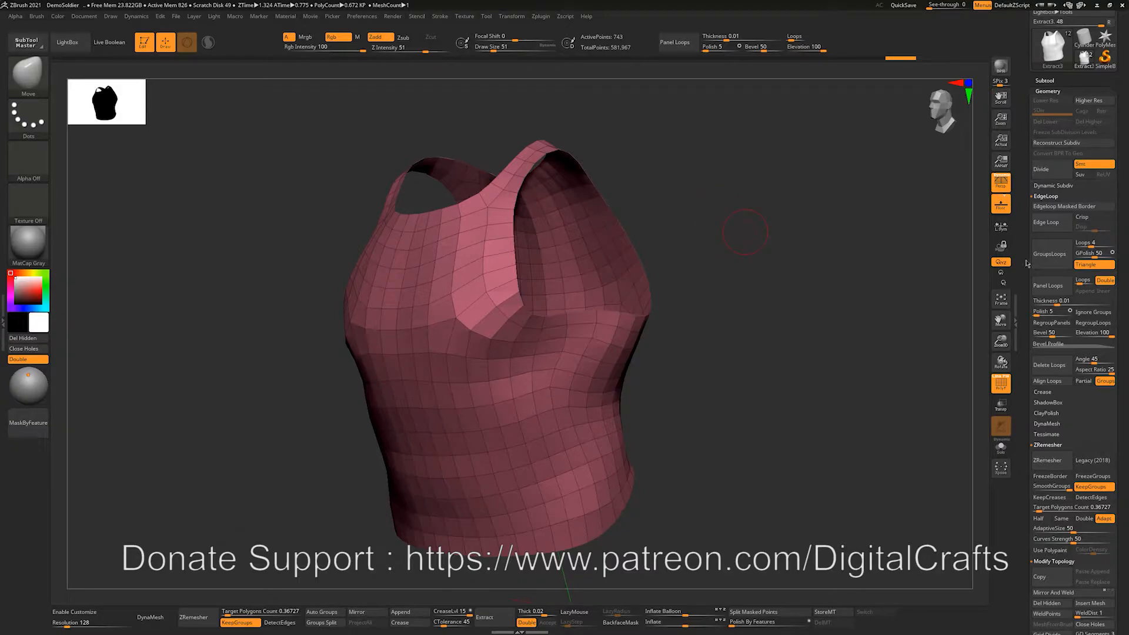
mouse_move(813, 252)
alt+mouse_down()
mouse_move(826, 266)
mouse_move(817, 263)
alt+mouse_up()
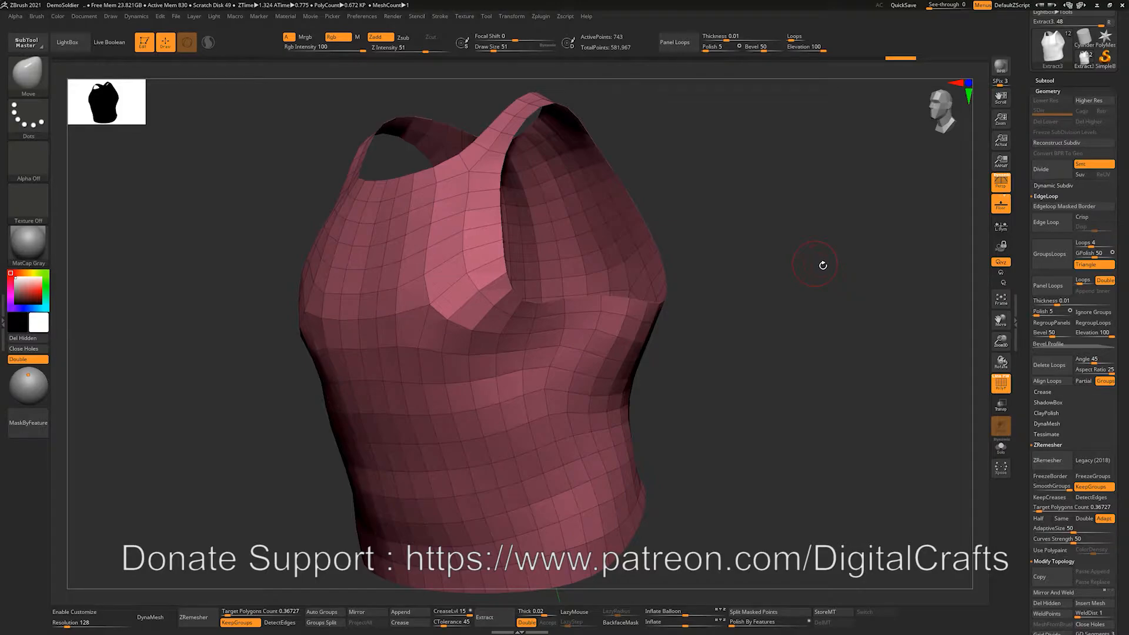
drag(756, 214, 549, 181)
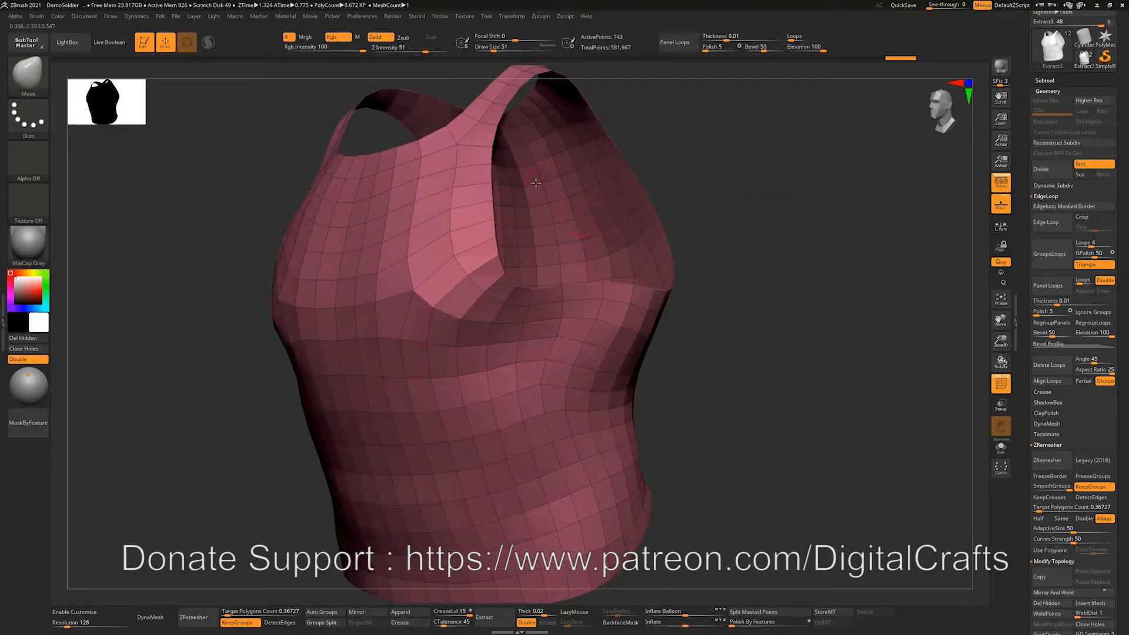
drag(810, 213, 812, 228)
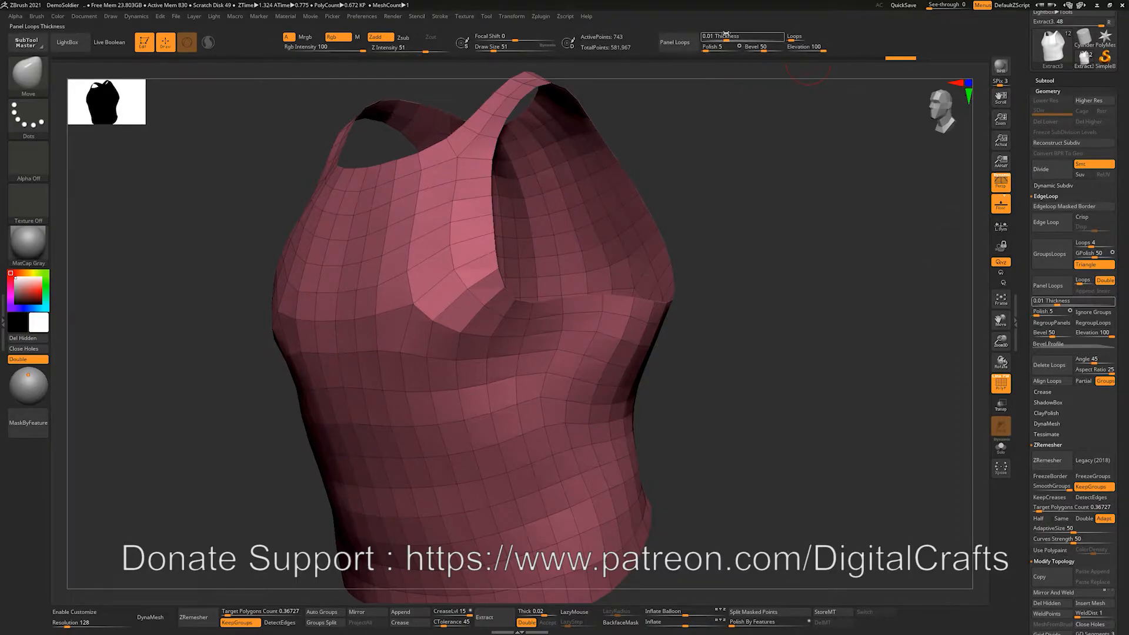
drag(833, 240, 943, 260)
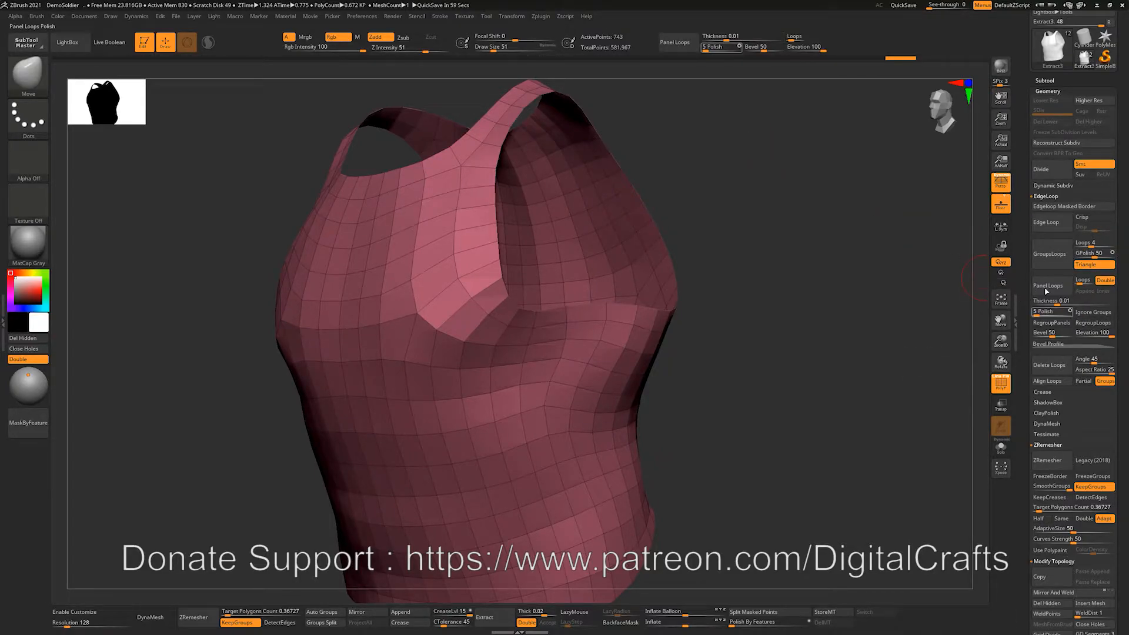
alt+drag(732, 191, 741, 205)
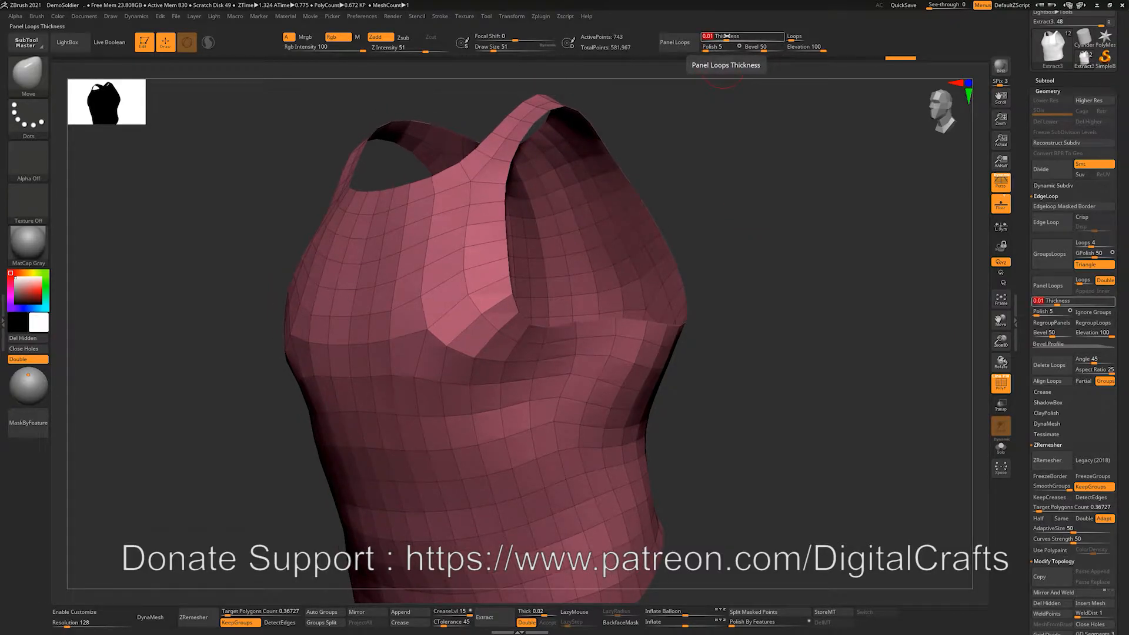
Try thickening the vest with Panel Loops at a thickness of 0.01 and Polish 5, and undo it.
click(674, 43)
drag(692, 196, 715, 182)
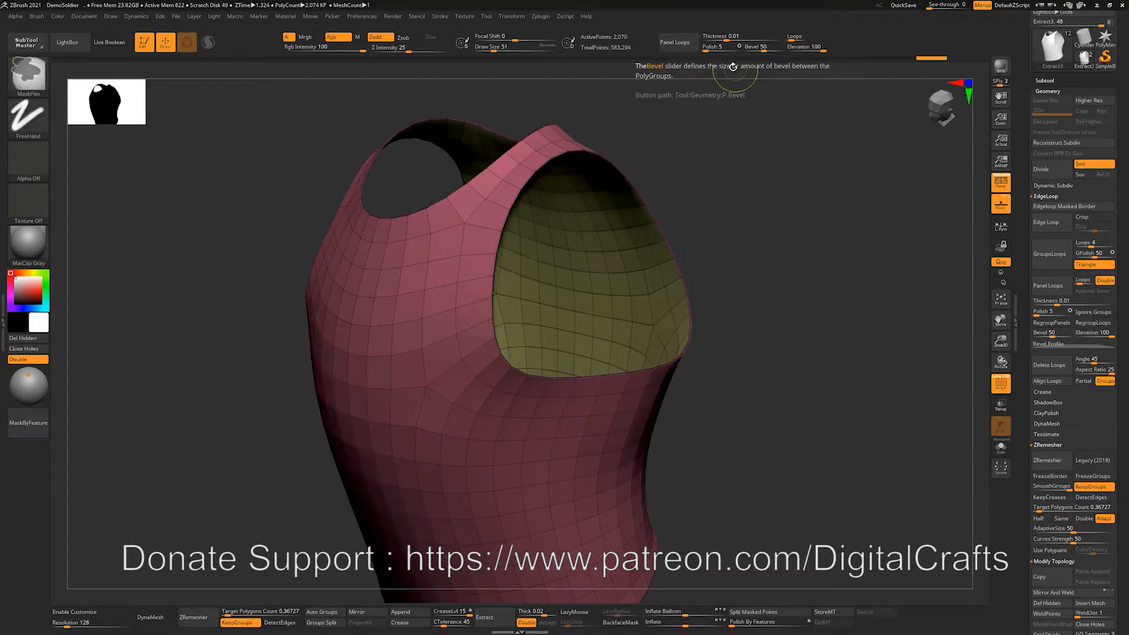
key(ctrl+z)
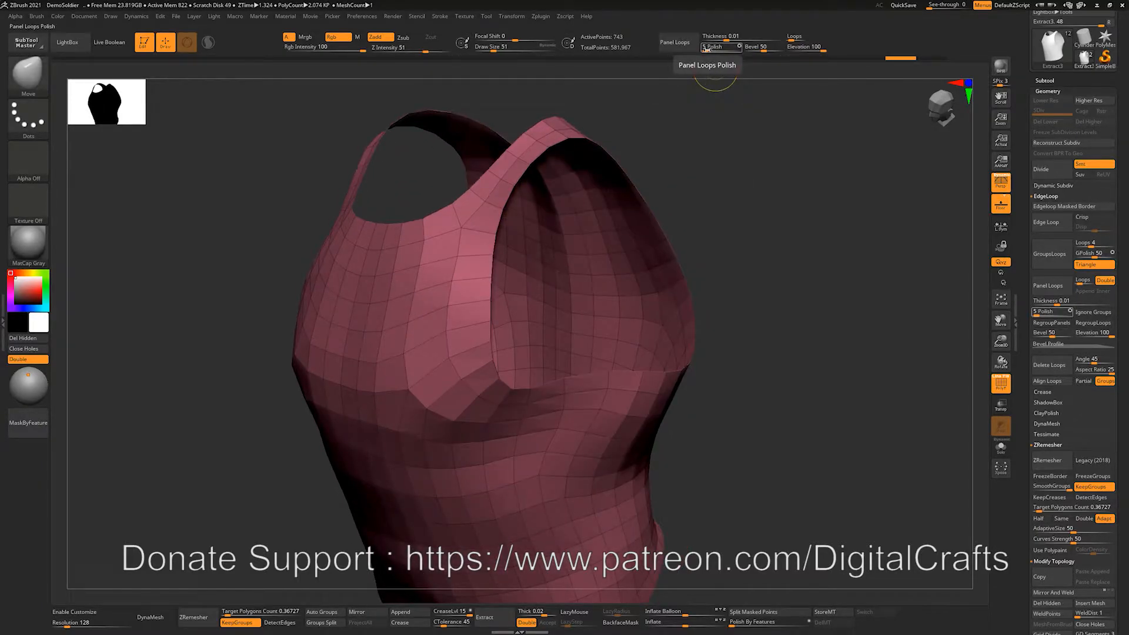
Set Panel Loops Polish to 0, test the thickening on the vest, and undo the test.
drag(705, 47, 698, 47)
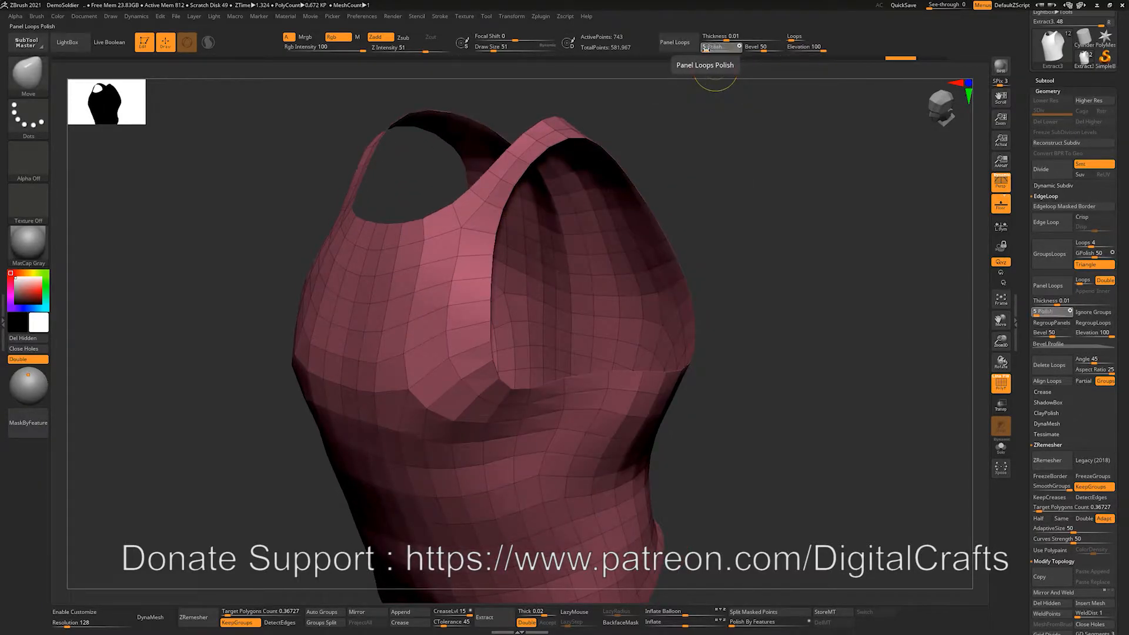
click(675, 42)
drag(749, 256, 734, 226)
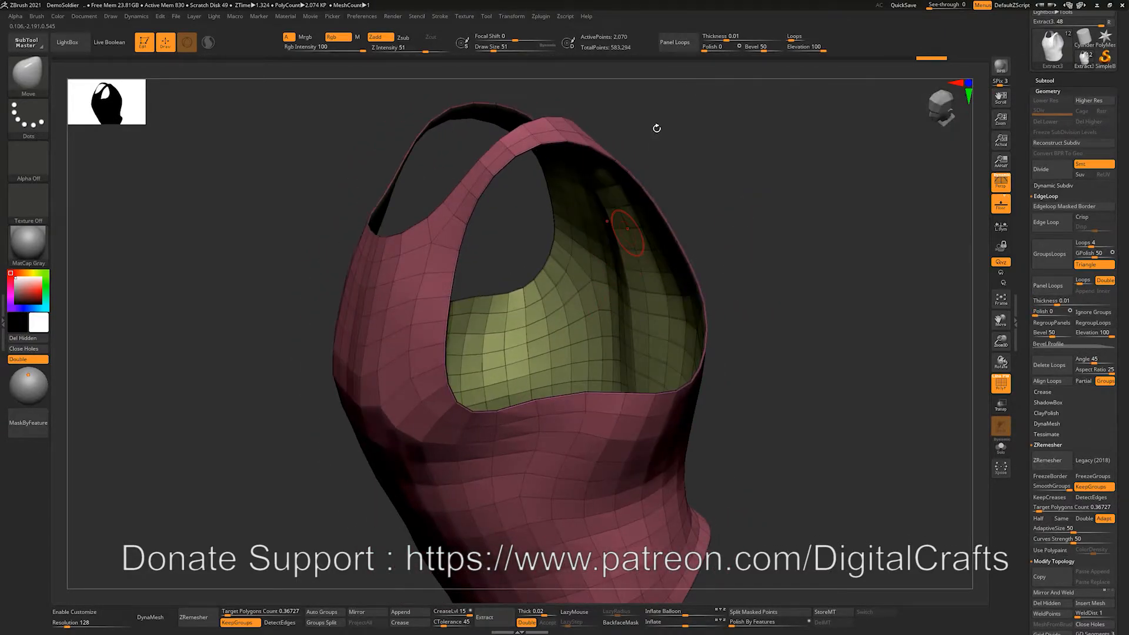
key(ctrl)
key(ctrl+z)
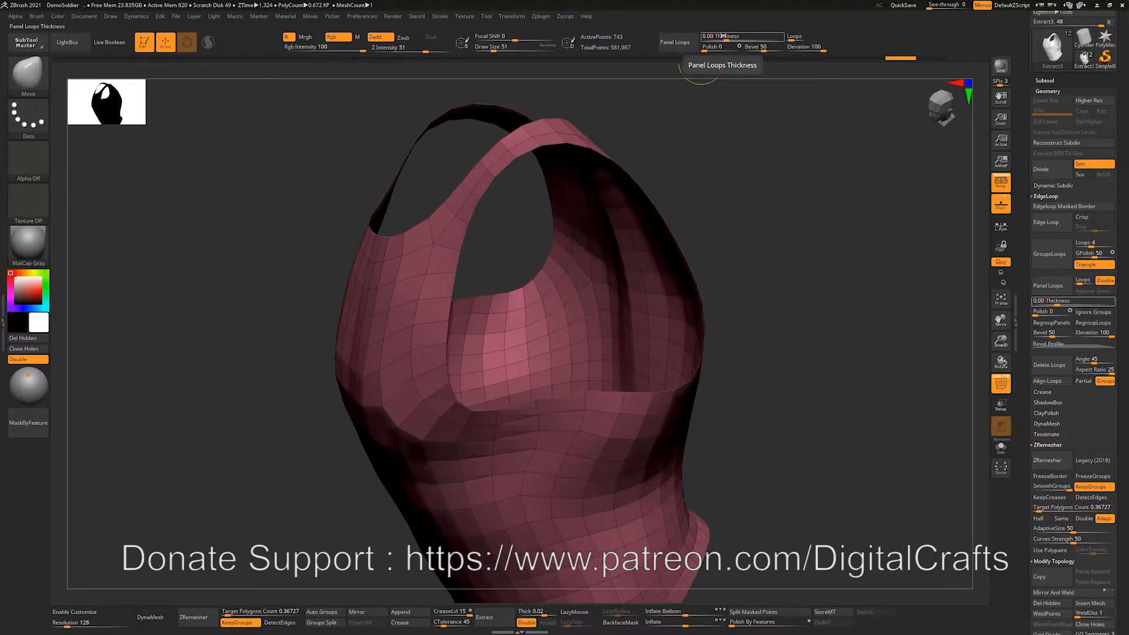
Try Panel Loops on the vest with a thickness of 0.05, inspect the armhole rim, and undo it.
click(674, 41)
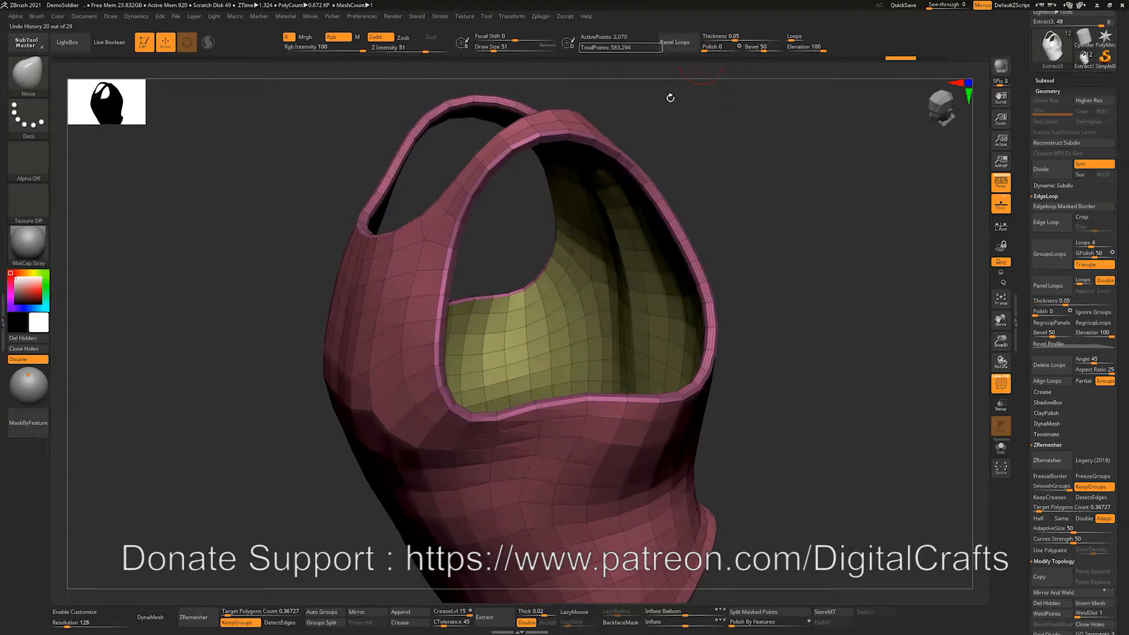
drag(711, 139, 686, 141)
key(ctrl+z)
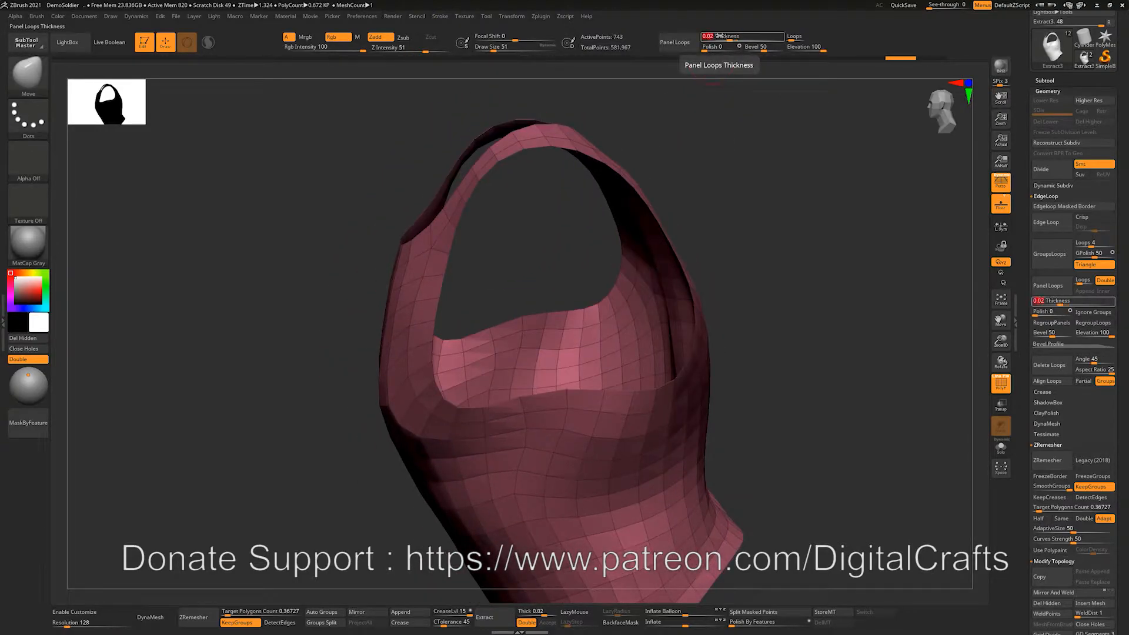
Set Panel Loops Thickness to 0.02, test it on the vest's armhole rim, and undo the test.
click(674, 41)
mouse_move(720, 131)
mouse_down()
mouse_move(753, 141)
mouse_move(702, 130)
mouse_move(823, 141)
mouse_move(756, 403)
mouse_move(668, 229)
mouse_move(669, 275)
mouse_move(666, 223)
mouse_up()
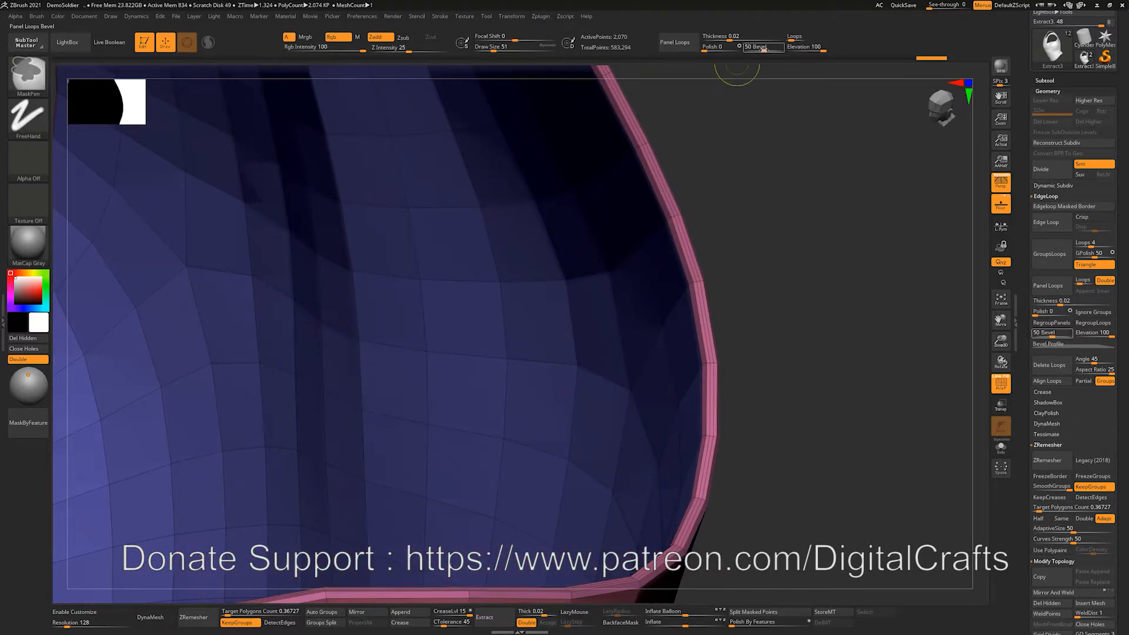
key(ctrl+z)
Set Panel Loops Bevel to 0, test it on the vest, inspect the rim edges, and undo the test.
text(0)
key(Return)
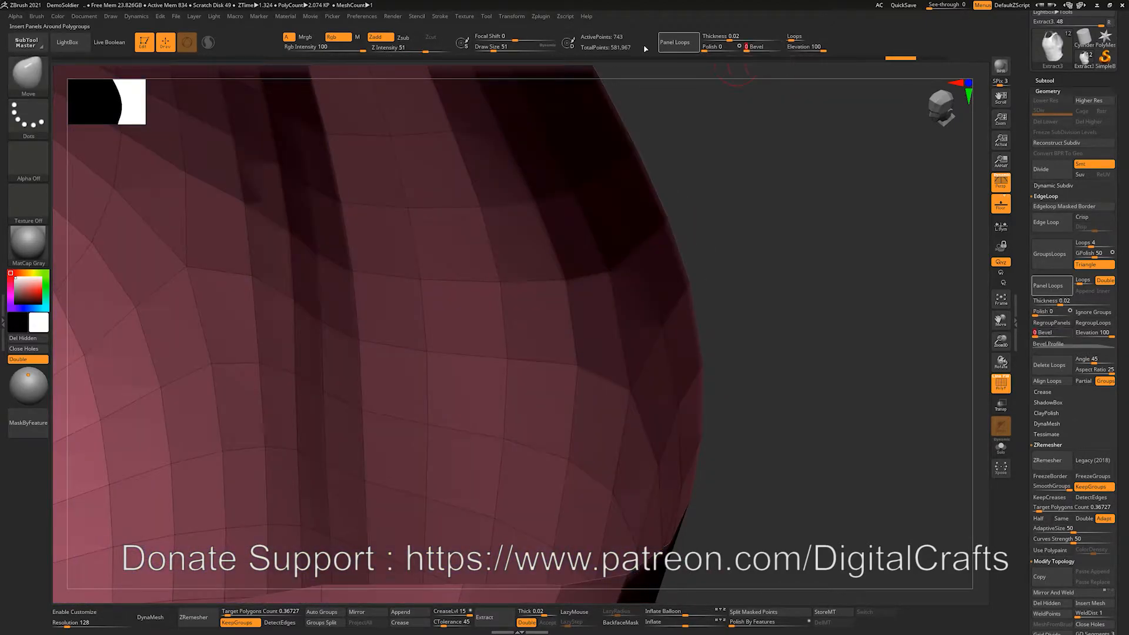
click(674, 42)
drag(716, 204, 667, 223)
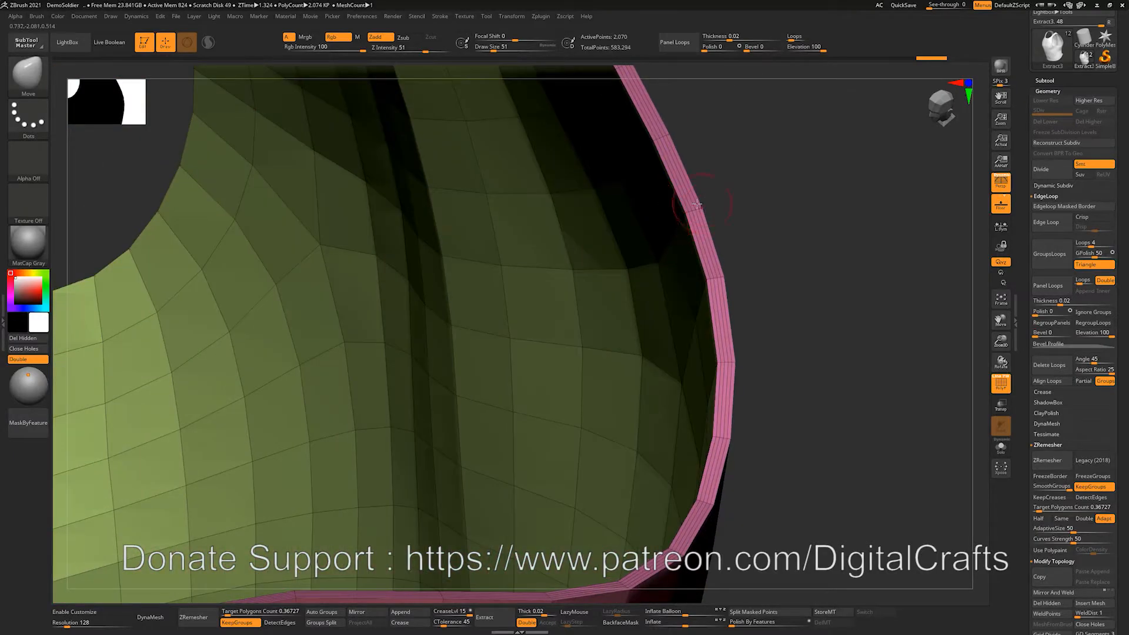
mouse_move(780, 179)
mouse_down()
mouse_move(496, 249)
mouse_move(576, 156)
mouse_move(567, 187)
mouse_move(620, 222)
mouse_move(654, 212)
mouse_up()
drag(834, 206, 713, 227)
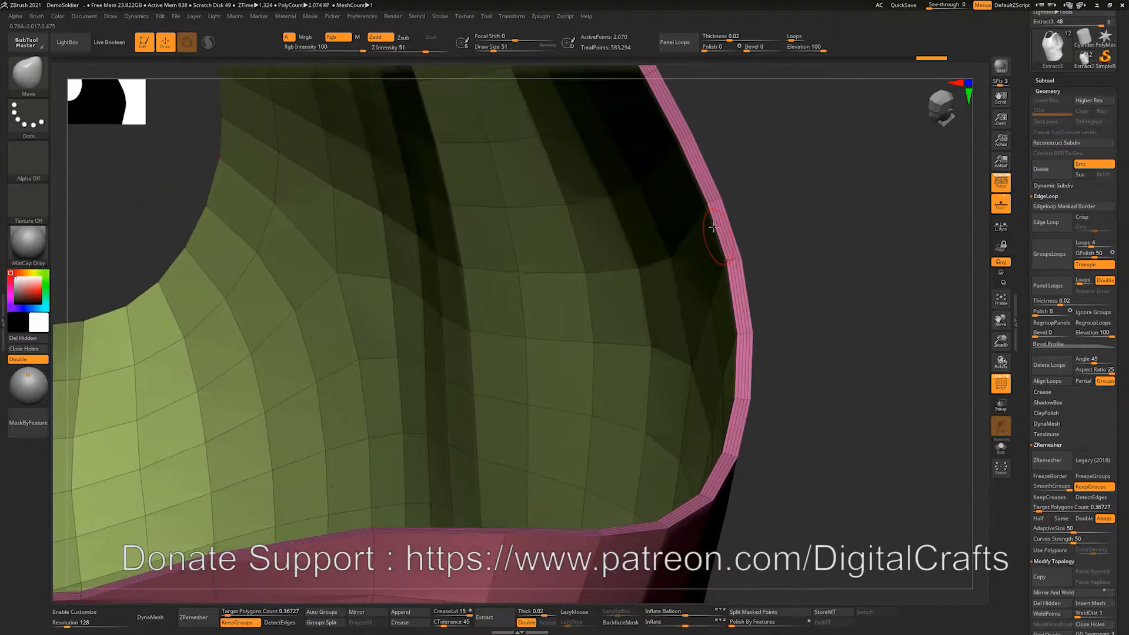
key(ctrl+z)
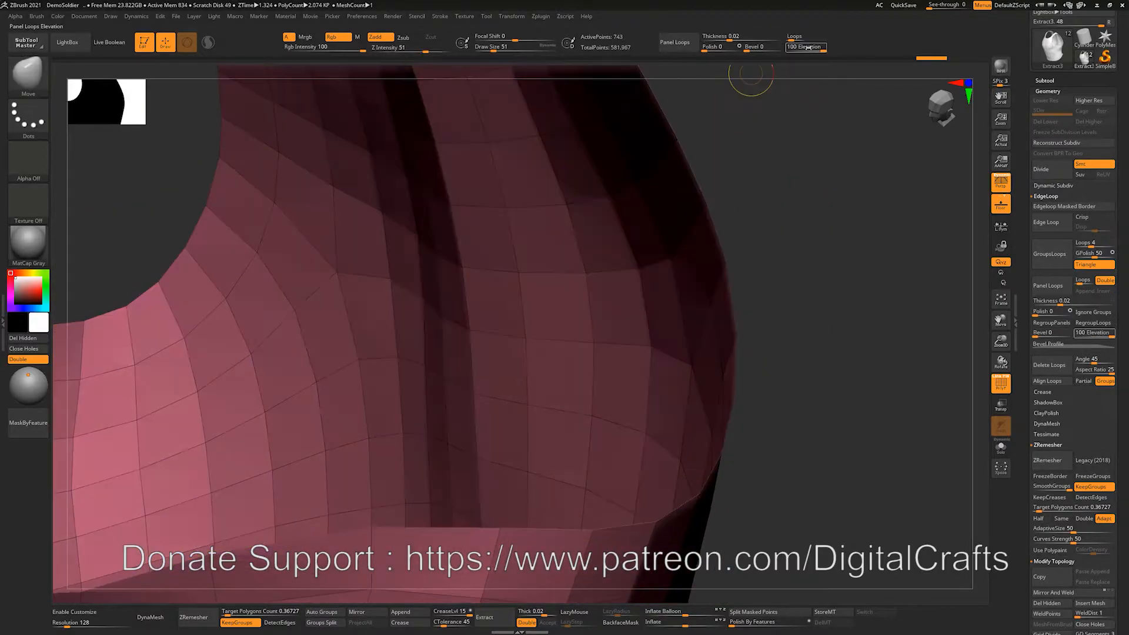
Set the Panel Loops count to 3, test it on the vest, and undo the test.
click(795, 37)
text(5)
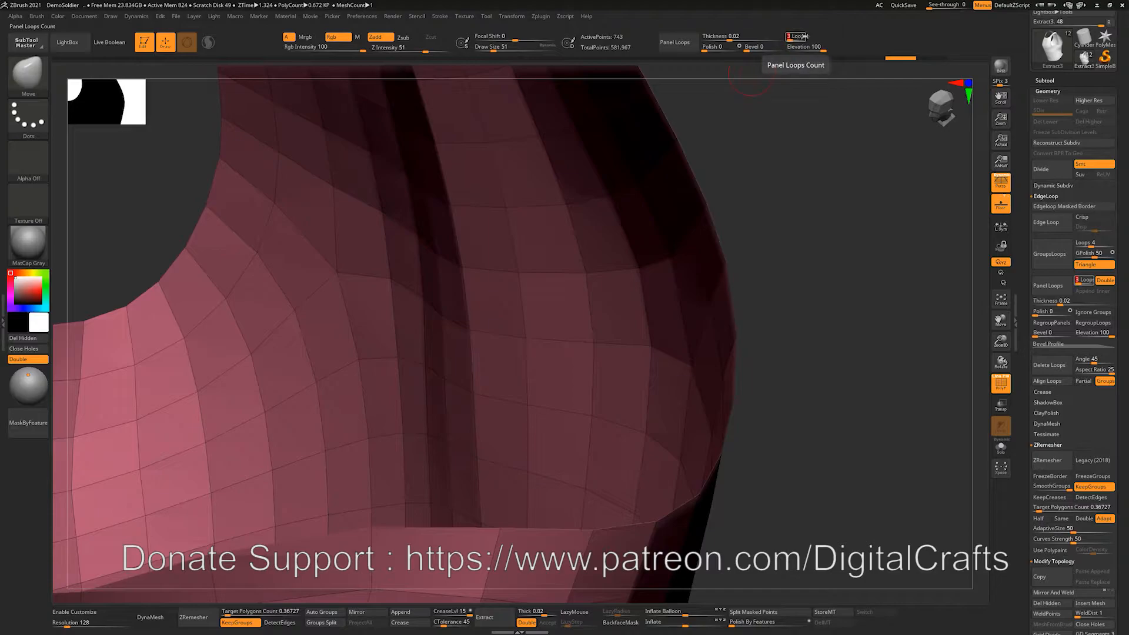
key(Return)
drag(819, 171, 806, 108)
click(675, 40)
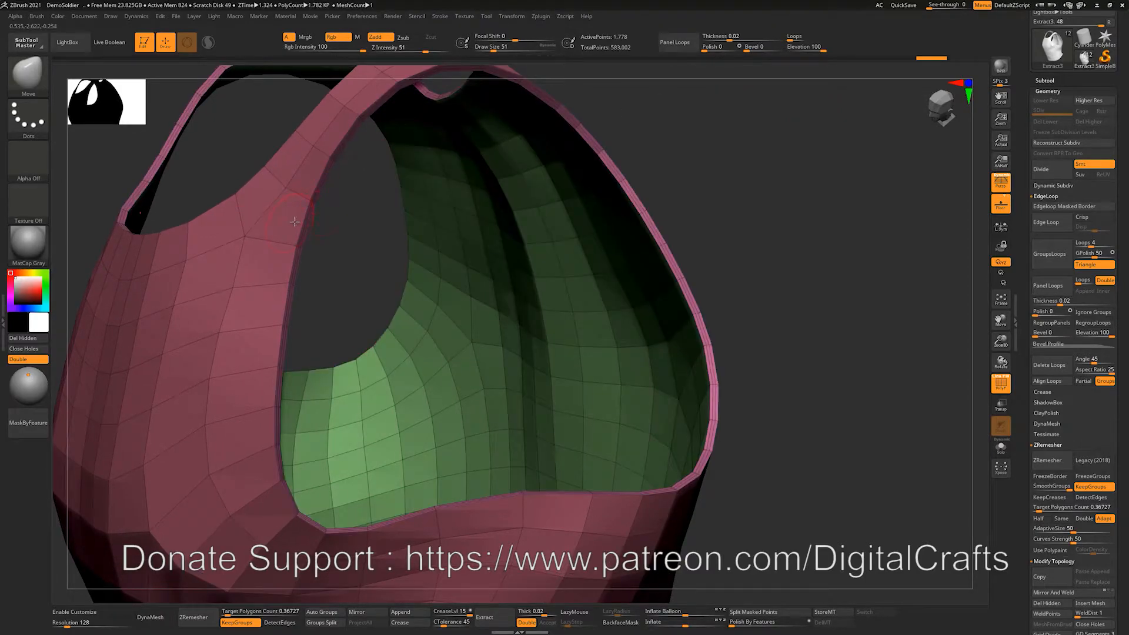
key(ctrl+z)
Try thickening the vest inward with Panel Loops Elevation set to -100, and undo it.
click(792, 48)
text(-100)
key(Return)
click(679, 42)
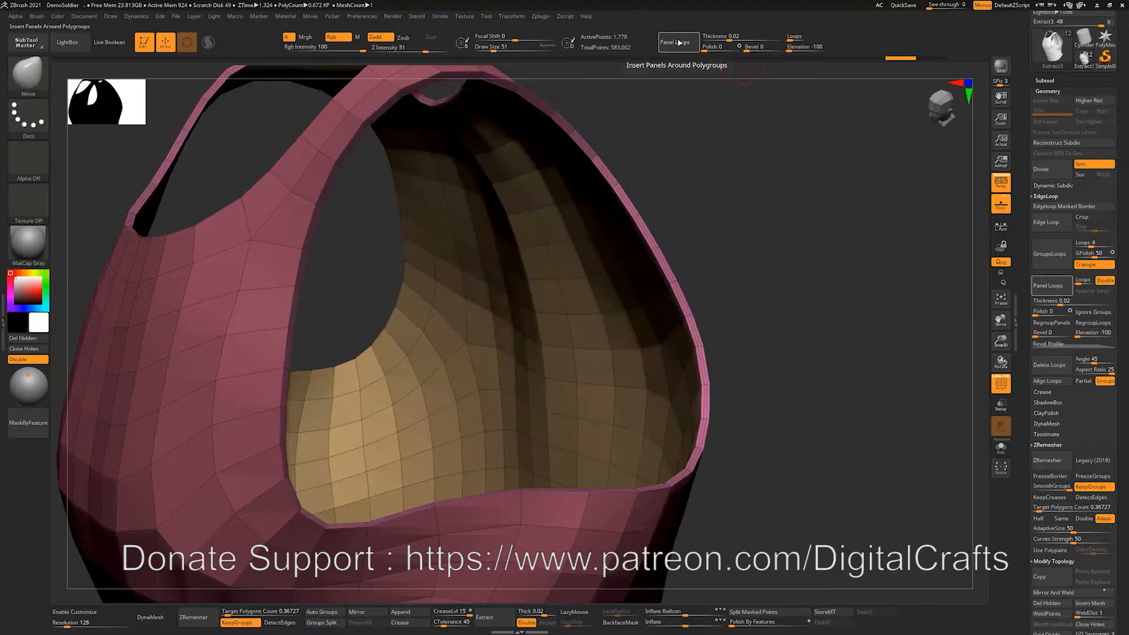
key(ctrl+z)
Set Panel Loops Elevation to 100 and apply Panel Loops to thicken the vest.
click(802, 49)
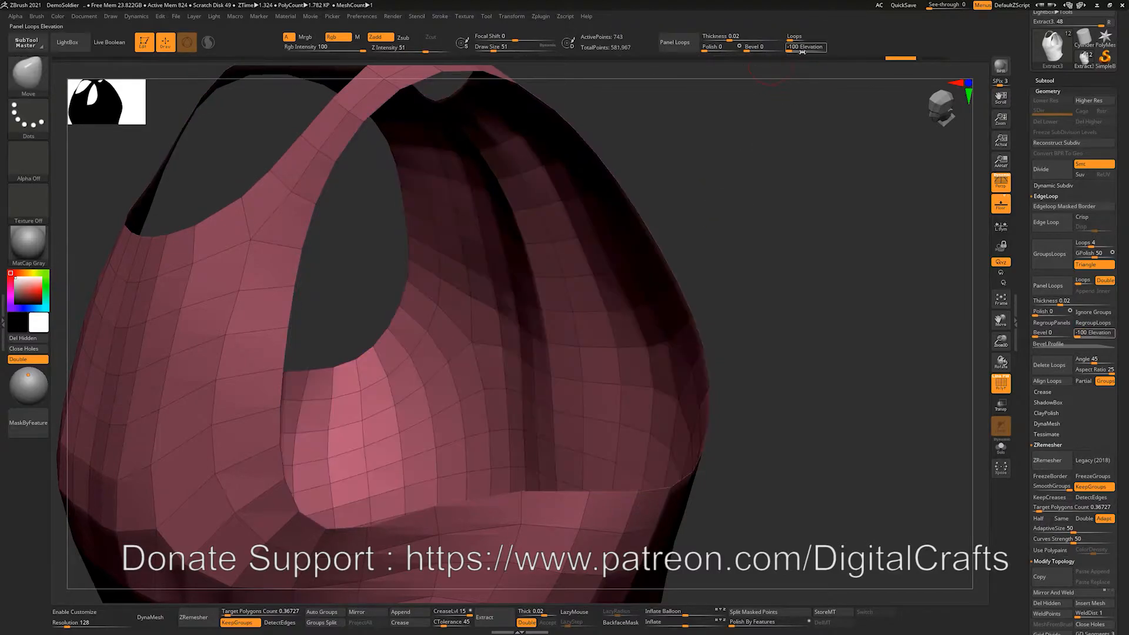
key(Return)
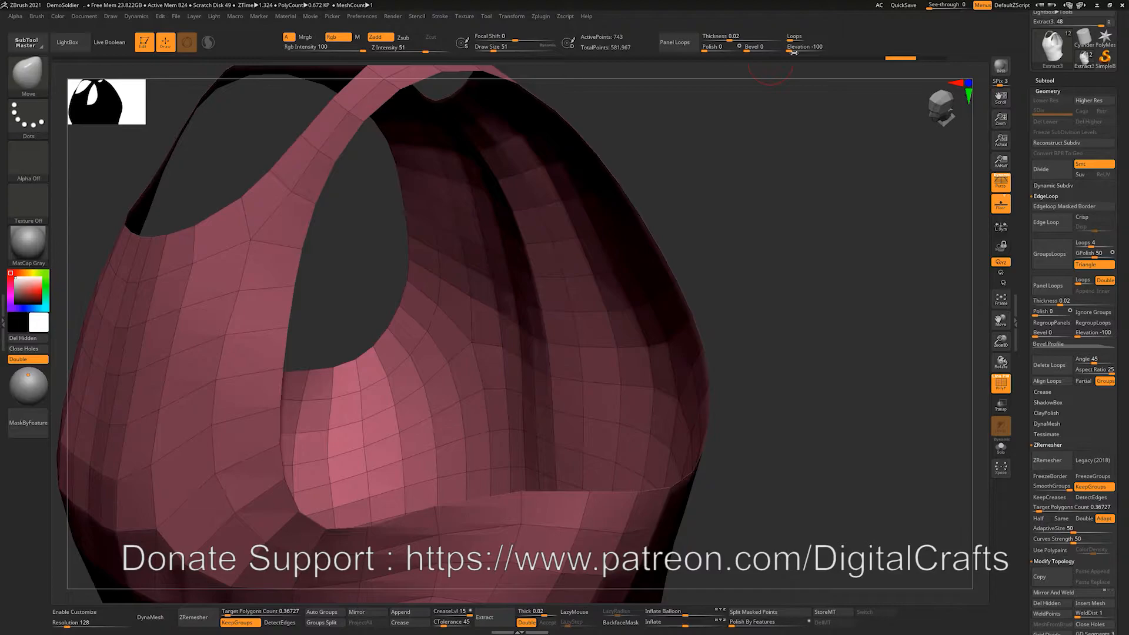
click(793, 51)
text(45)
key(Return)
click(674, 42)
drag(844, 245, 947, 157)
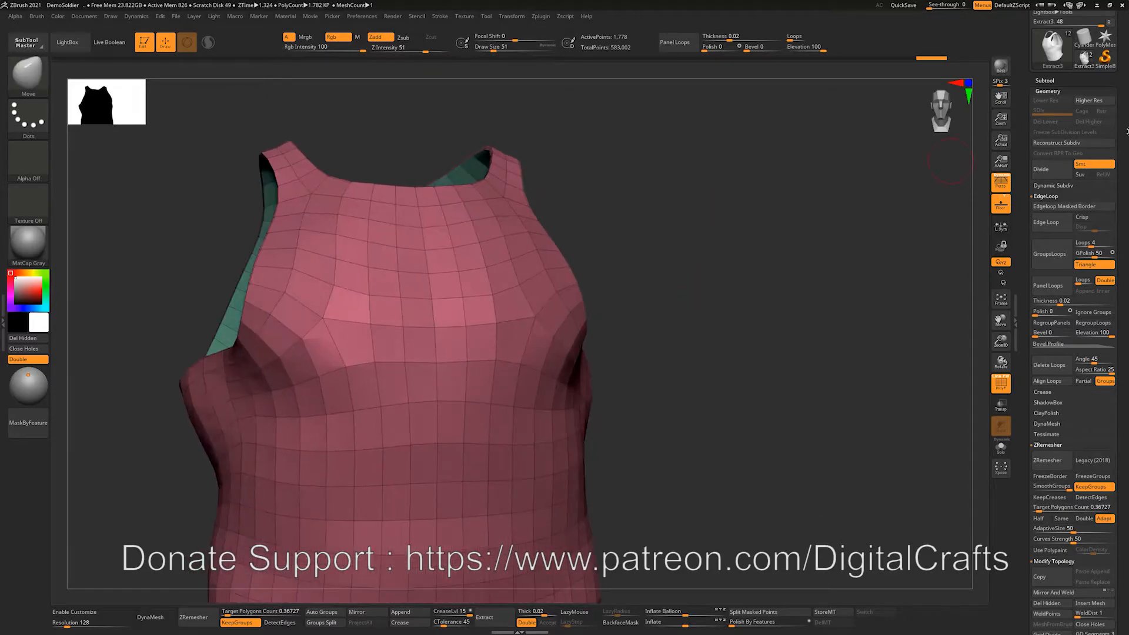
Show the DemoSoldier body subtool together with the thickened vest.
drag(1126, 129, 1115, 192)
click(1045, 162)
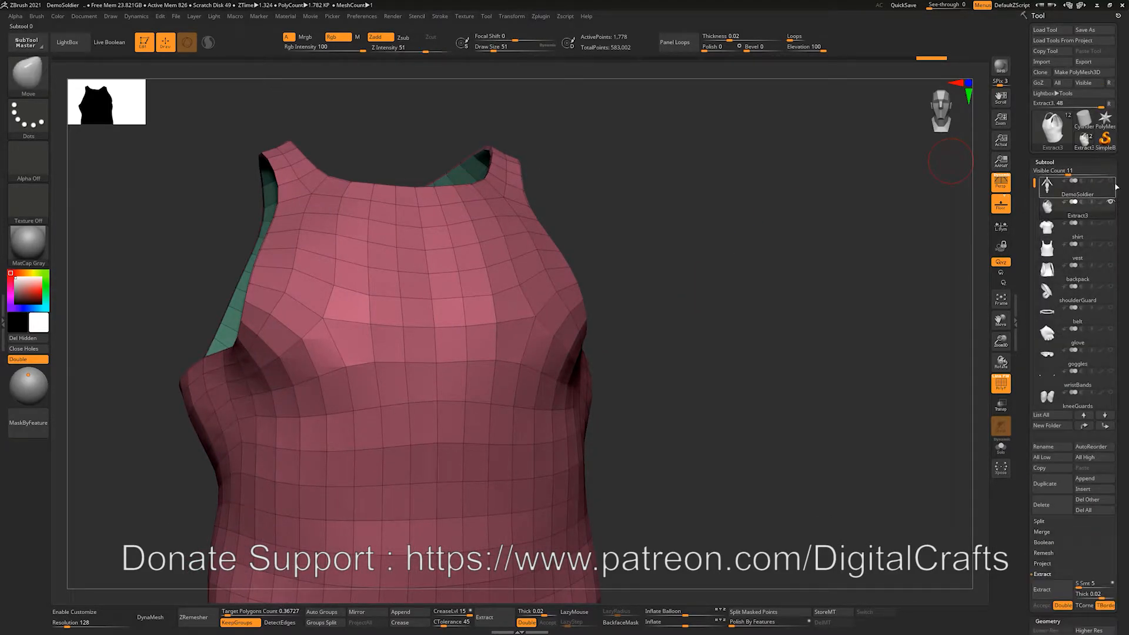
click(1110, 181)
mouse_move(707, 228)
mouse_down()
mouse_move(792, 199)
mouse_move(832, 204)
mouse_move(781, 194)
mouse_move(781, 129)
mouse_up()
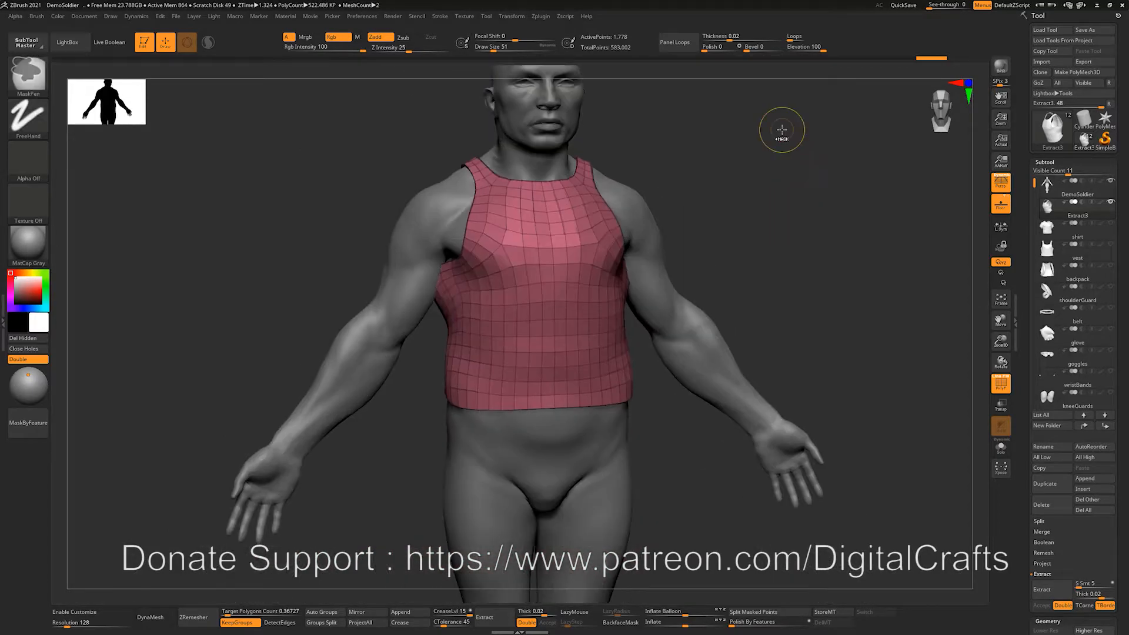
mouse_move(788, 202)
mouse_down()
mouse_move(860, 225)
mouse_move(791, 231)
mouse_move(738, 345)
mouse_move(782, 277)
mouse_up()
Subdivide the vest twice with the polyframe display off, and choose the Standard brush with draw size 77.
key(shift+f)
key(b)
key(s)
key(t)
key(s)
click(629, 246)
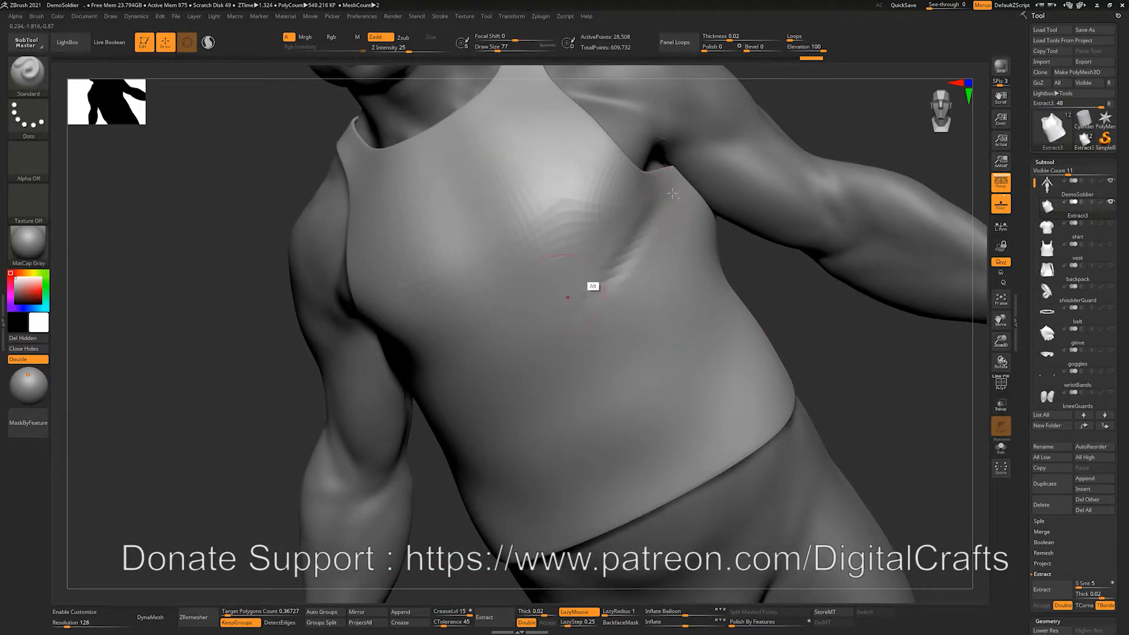
Carve diagonal creases on the vest from the chest toward the armpit and along the side of the abdomen, and raise a fold beside them.
alt+drag(549, 329, 658, 195)
alt+drag(554, 301, 650, 170)
mouse_move(579, 228)
alt+mouse_down()
mouse_move(608, 167)
mouse_move(601, 161)
alt+mouse_up()
alt+drag(718, 280, 627, 463)
alt+drag(714, 306, 631, 453)
alt+drag(830, 362, 844, 294)
mouse_move(726, 250)
mouse_down()
mouse_move(577, 368)
mouse_move(585, 395)
mouse_up()
Sculpt alternating raised and carved folds across the vest's lower front above the hem, varying the draw size between about 56 and 68.
key(s)
drag(529, 419, 772, 339)
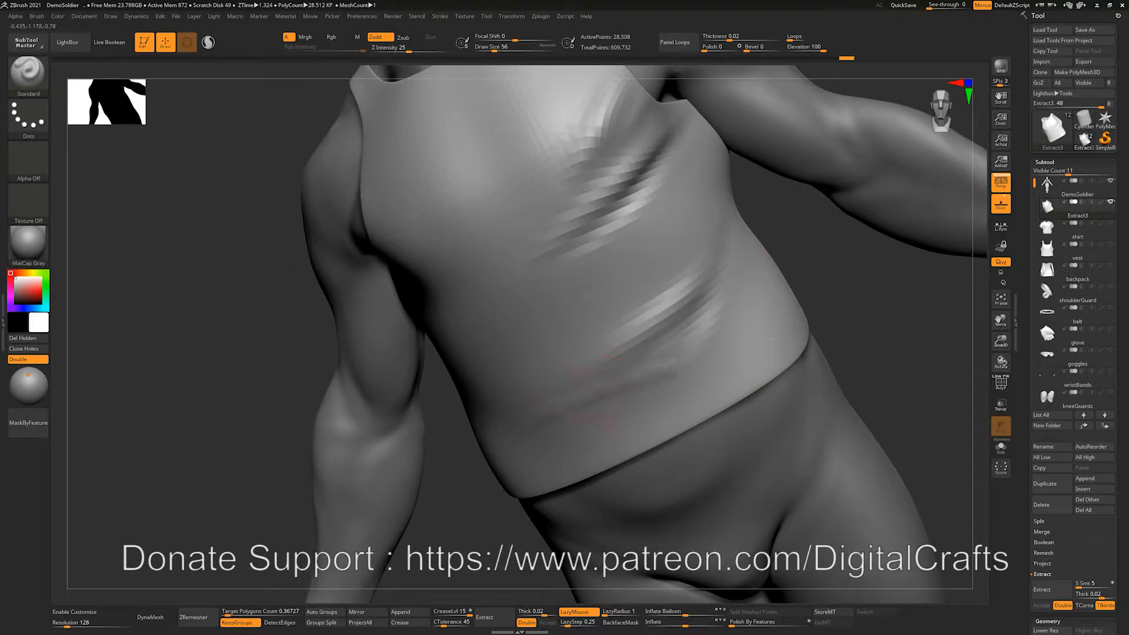
drag(558, 409, 758, 336)
key(s)
drag(585, 388, 589, 388)
alt+drag(544, 419, 755, 355)
key(s)
drag(612, 419, 725, 393)
mouse_move(542, 450)
alt+mouse_down()
mouse_move(722, 385)
mouse_move(564, 432)
mouse_move(664, 397)
alt+mouse_up()
mouse_move(863, 278)
alt+mouse_down()
mouse_move(839, 302)
mouse_move(620, 354)
mouse_move(695, 298)
alt+mouse_up()
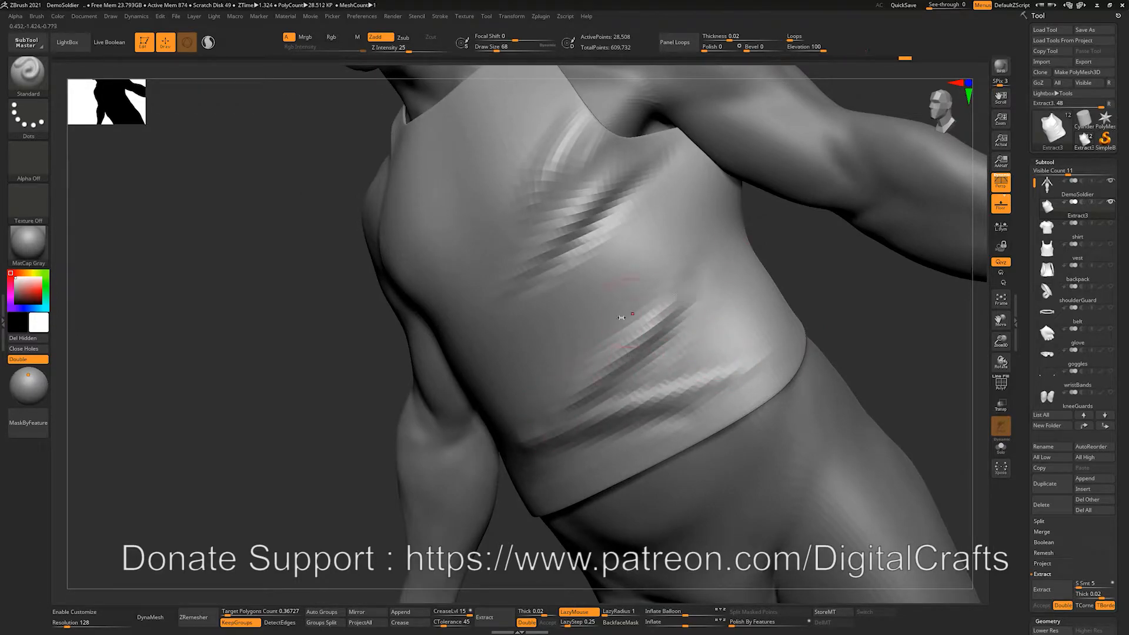
Extend the waist folds across the abdomen and carve a crease below the other armpit with the draw size raised to 87.
mouse_move(830, 316)
mouse_down()
mouse_move(826, 341)
mouse_move(766, 395)
mouse_move(834, 325)
mouse_move(873, 311)
mouse_up()
key(bracketright)
key(bracketright)
mouse_move(700, 260)
alt+mouse_down()
mouse_move(611, 329)
mouse_move(714, 256)
alt+mouse_up()
drag(623, 316, 629, 316)
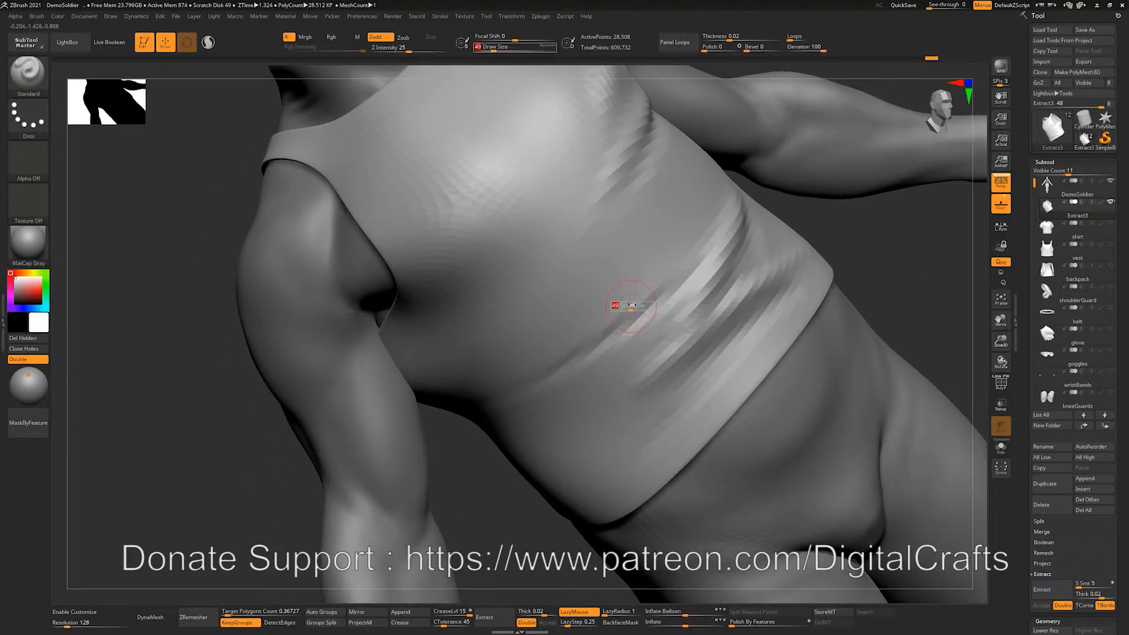
mouse_move(685, 258)
mouse_down()
mouse_move(500, 376)
mouse_move(508, 339)
mouse_up()
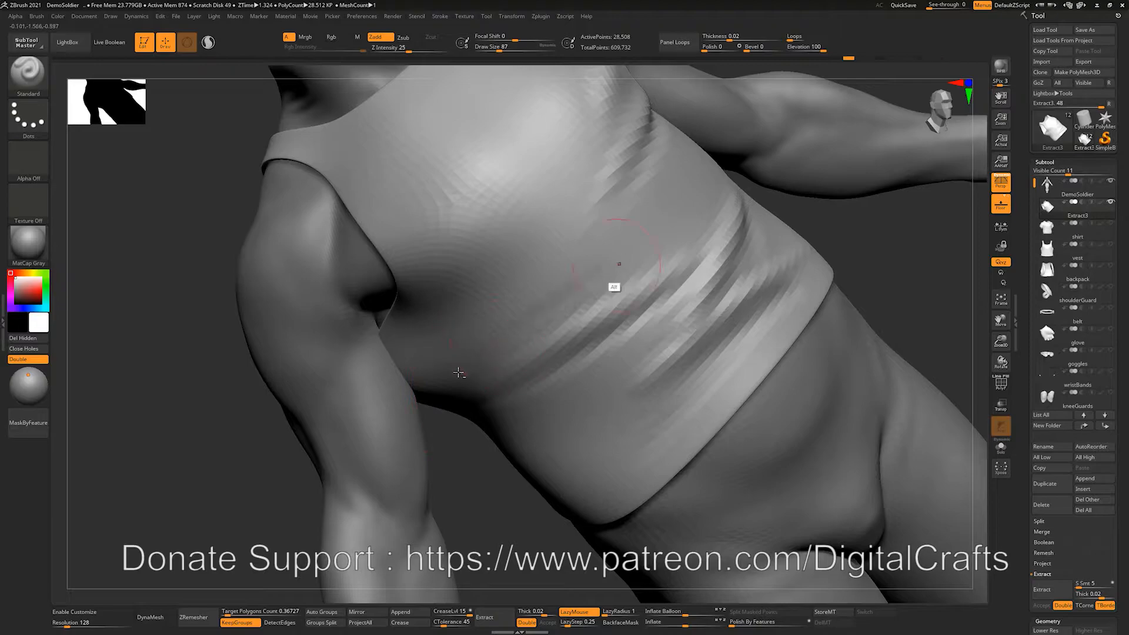
shift+drag(399, 341, 445, 313)
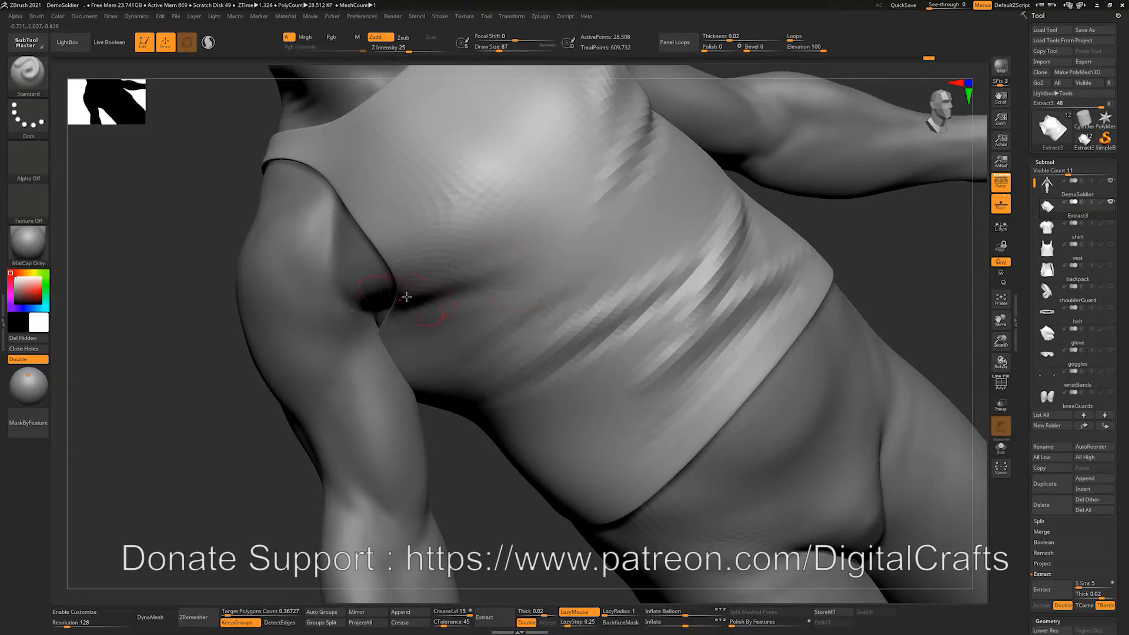
mouse_move(518, 249)
alt+mouse_down()
mouse_move(538, 243)
mouse_move(512, 254)
alt+mouse_up()
shift+drag(902, 249, 935, 335)
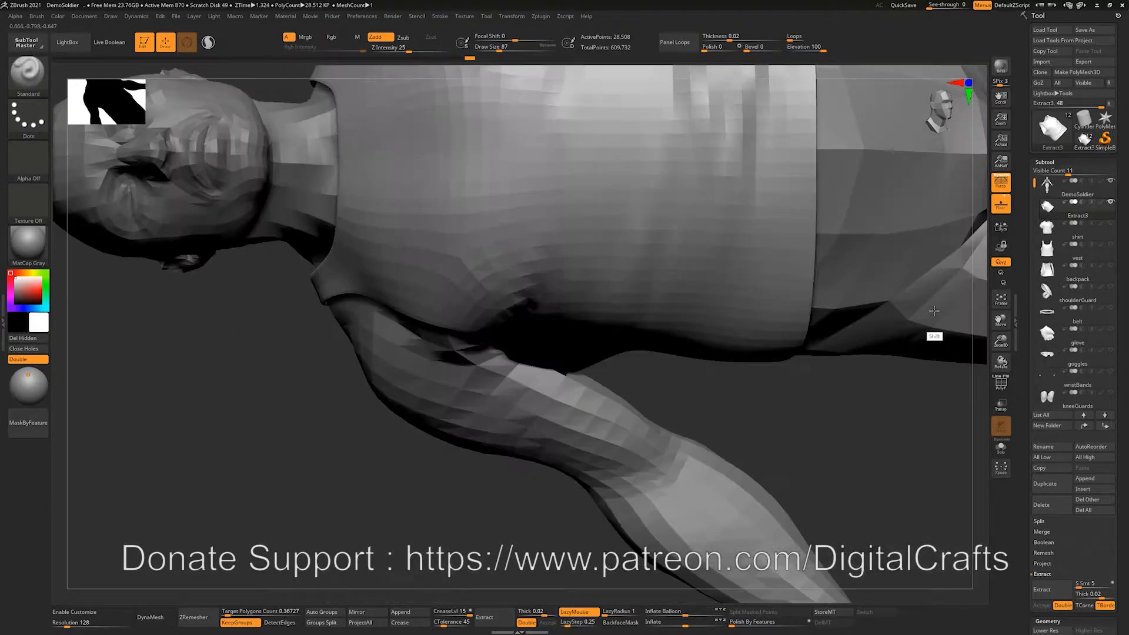
Divide the vest two more times and return to the subdivision level two steps lower.
drag(855, 443, 899, 364)
key(ctrl+d)
key(ctrl+d)
alt+drag(841, 458, 876, 356)
drag(876, 356, 840, 352)
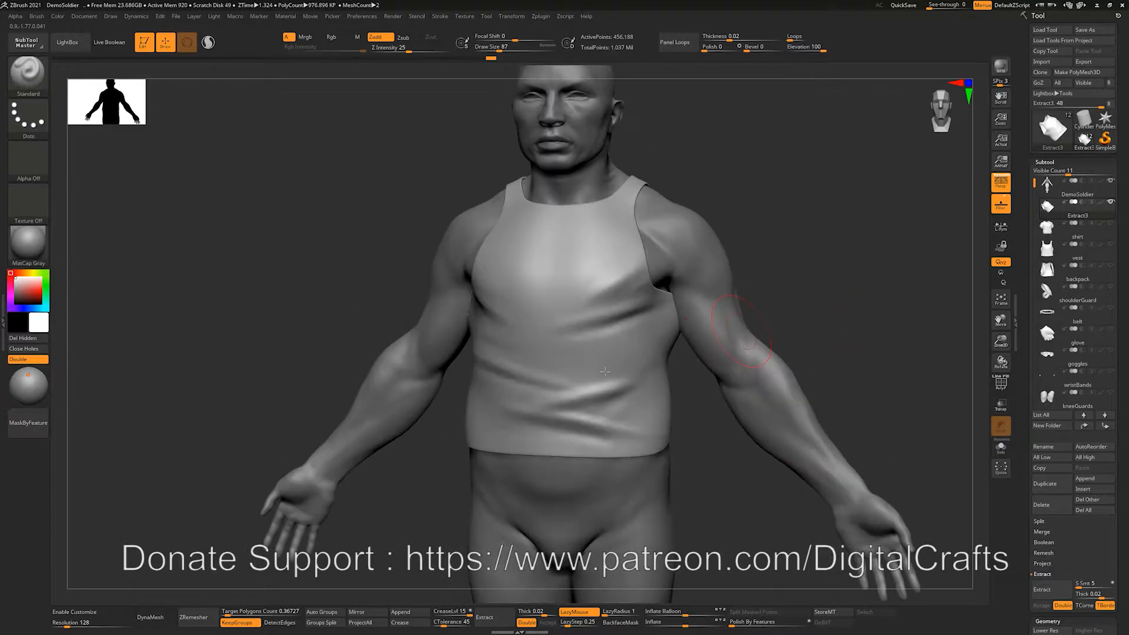
key(shift+d)
key(shift+d)
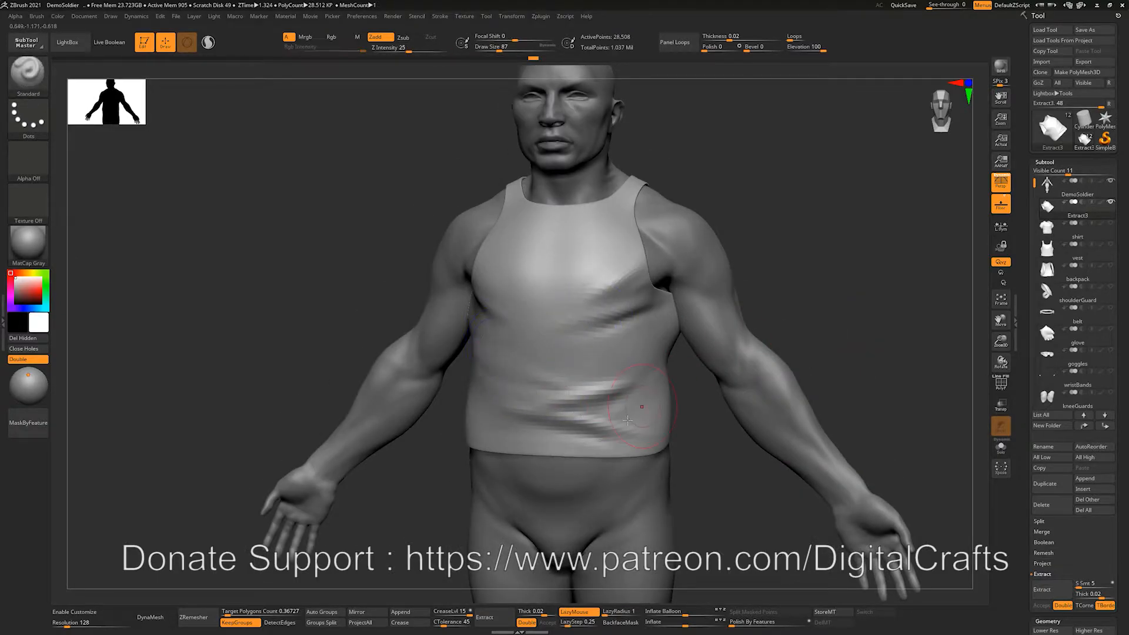
Sculpt a diagonal fold on the vest's side below the armpit, raise the subdivision one level, and reduce the draw size to 37.
mouse_move(788, 267)
mouse_down()
mouse_move(804, 270)
mouse_move(756, 330)
mouse_move(789, 353)
mouse_move(809, 334)
mouse_up()
key(s)
drag(662, 282, 642, 344)
drag(682, 281, 621, 352)
key(d)
key(s)
drag(680, 306, 674, 306)
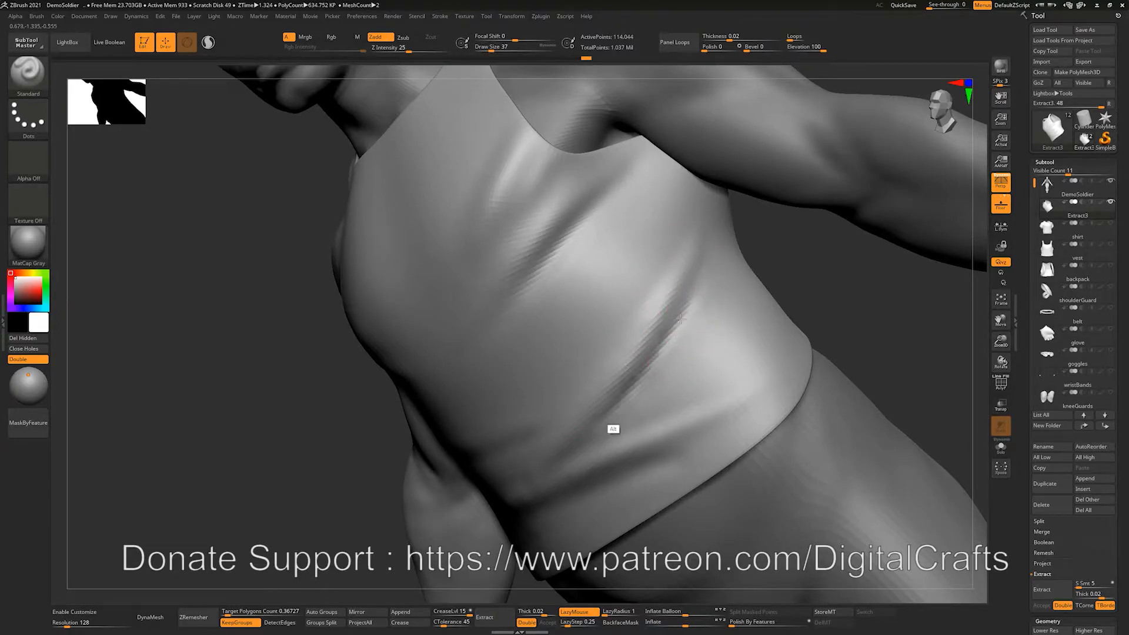
Deepen the diagonal side crease and carve long creases down from the armpit with draw size 54, smoothing their ends.
key(s)
drag(635, 363, 639, 363)
alt+drag(692, 307, 614, 406)
alt+drag(669, 179, 622, 295)
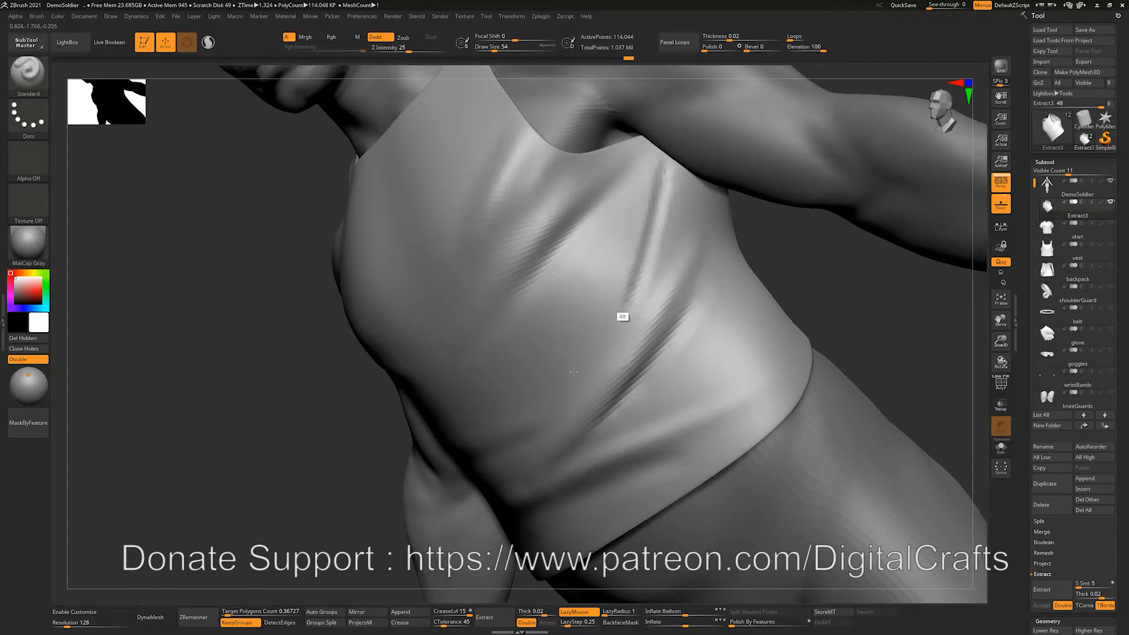
alt+drag(652, 175, 601, 331)
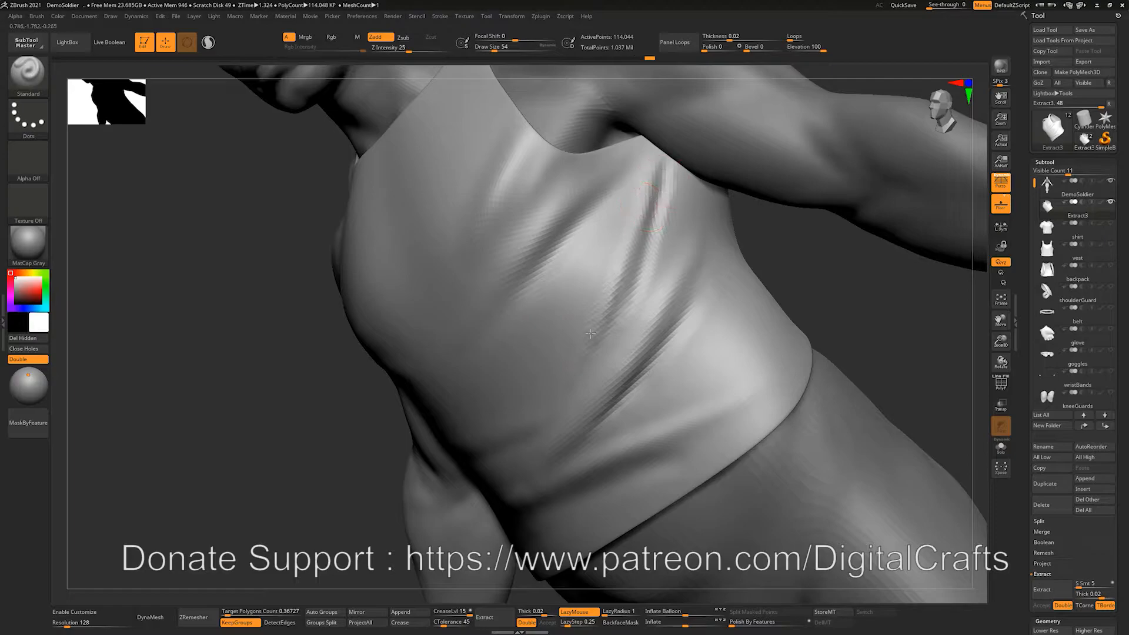
key(shift)
Refine the folds below the chest near the armpit from the front with draw size 62, and smooth them.
drag(791, 300, 832, 263)
mouse_move(844, 126)
alt+mouse_down()
mouse_move(834, 244)
mouse_move(735, 299)
alt+mouse_up()
key(shift)
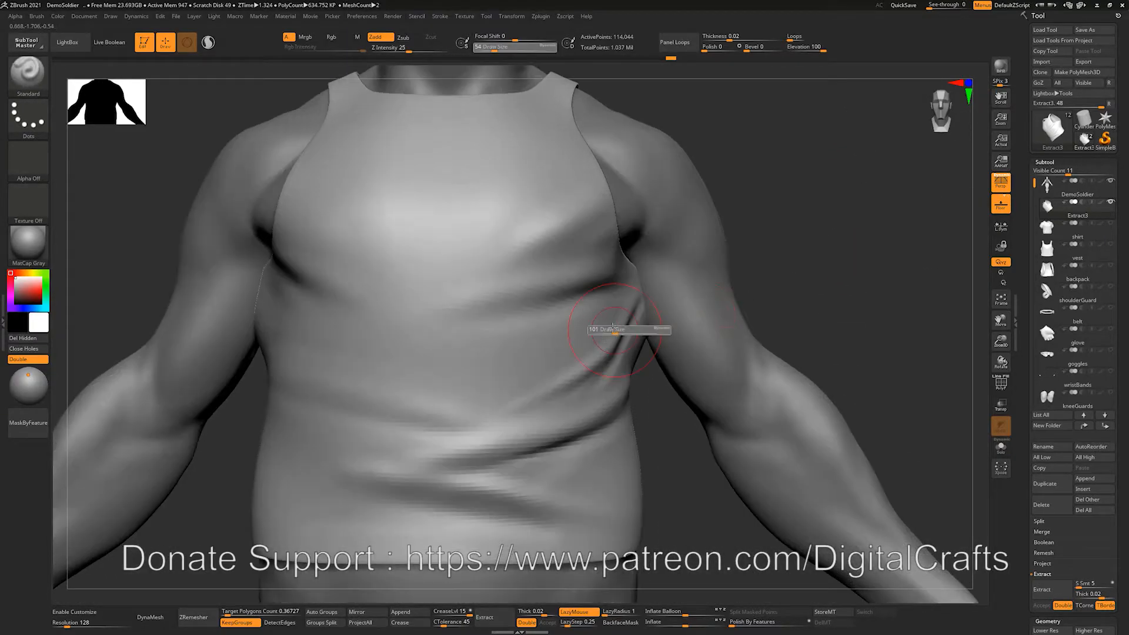
key(s)
drag(623, 279, 617, 278)
key(s)
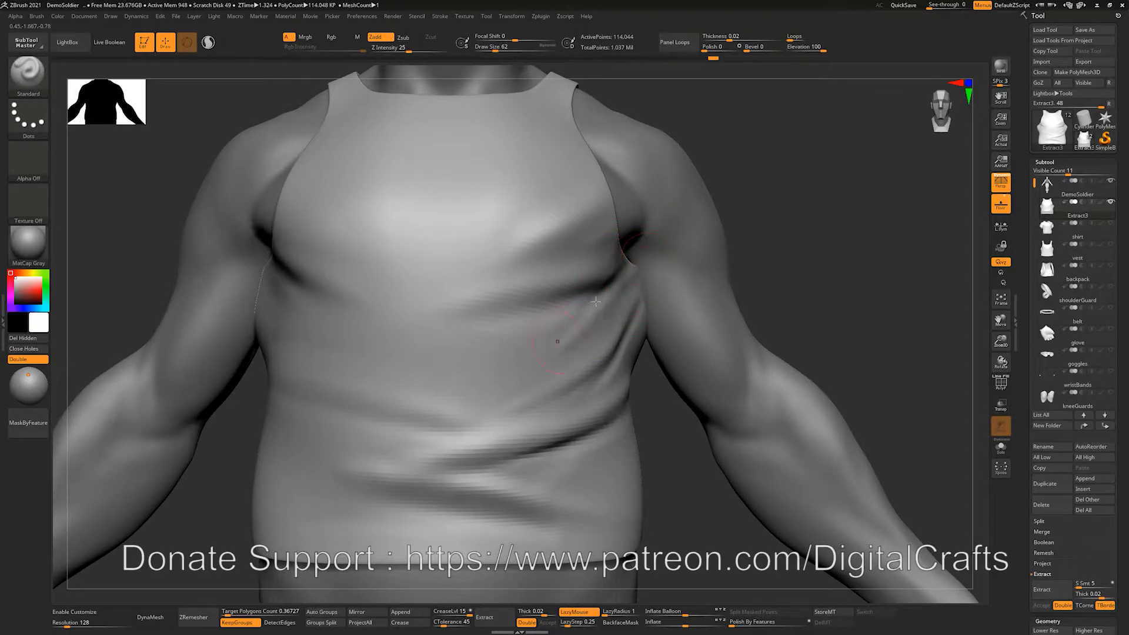
key(shift)
Sculpt a diagonal fold from the shoulder strap toward the middle of the chest with draw size 80, and smooth it.
mouse_move(765, 176)
alt+mouse_down()
mouse_move(756, 292)
mouse_move(756, 257)
mouse_move(745, 287)
alt+mouse_up()
key(s)
drag(542, 237, 535, 238)
key(alt)
alt+drag(525, 365, 523, 370)
key(s)
drag(538, 221, 541, 223)
key(s)
drag(552, 206, 468, 332)
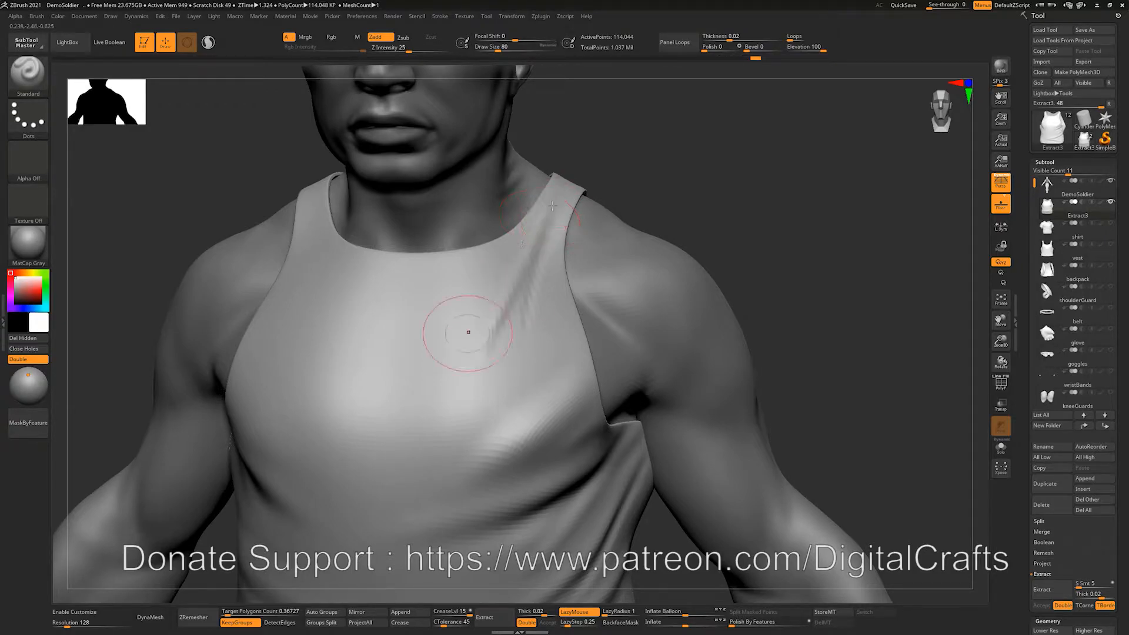
key(shift)
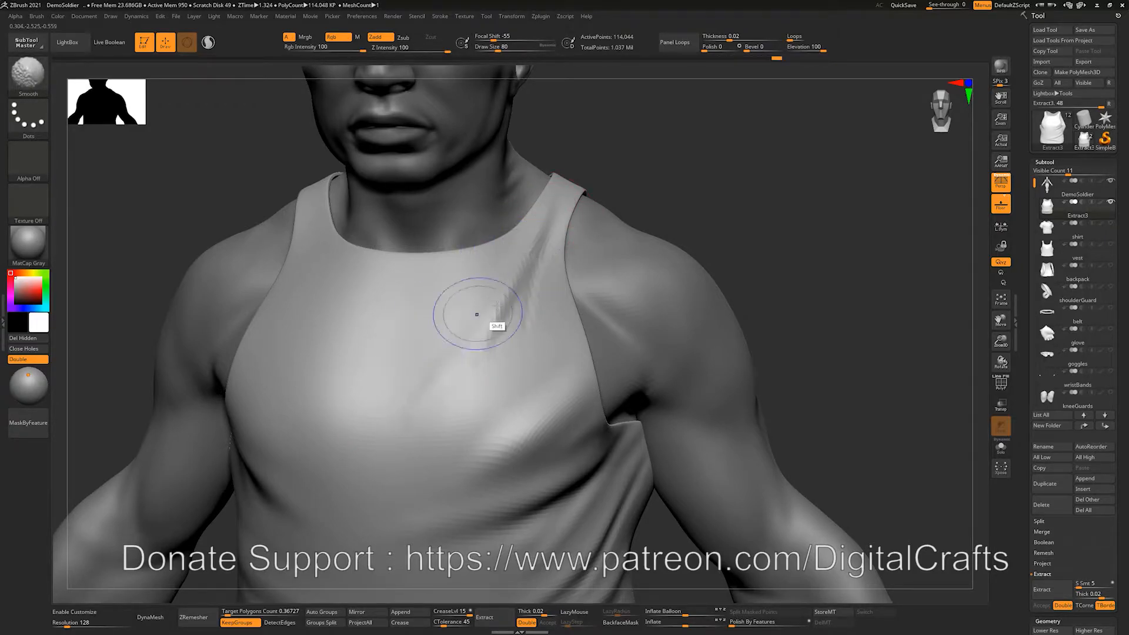
shift+drag(557, 266, 455, 432)
Carve the crease running from the opposite armpit toward the chest with draw size 46.
mouse_move(743, 199)
alt+mouse_down()
mouse_move(708, 202)
mouse_move(683, 282)
mouse_move(692, 264)
mouse_move(720, 270)
mouse_move(716, 254)
mouse_move(707, 275)
mouse_move(722, 275)
mouse_move(740, 302)
mouse_move(743, 269)
mouse_move(784, 252)
alt+mouse_up()
key(shift)
key(s)
drag(307, 358, 301, 359)
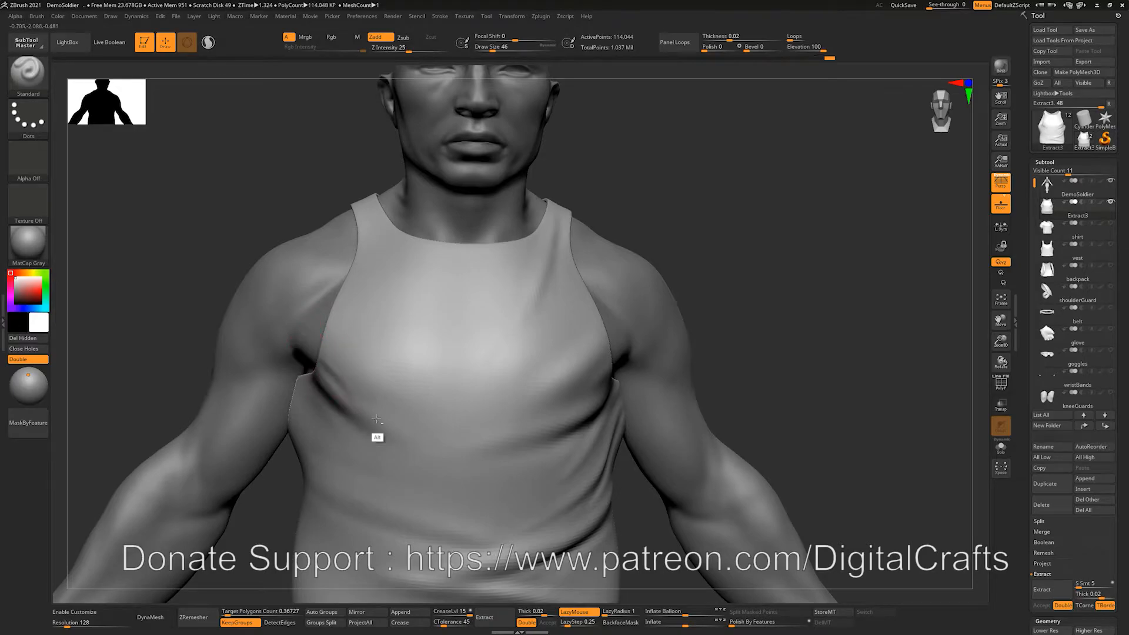
Raise the vest to its highest subdivision level and carve a seam line along the armhole with the DamStandard brush at draw size 25.
mouse_move(730, 245)
mouse_down()
mouse_move(897, 192)
mouse_move(817, 232)
mouse_move(742, 250)
mouse_up()
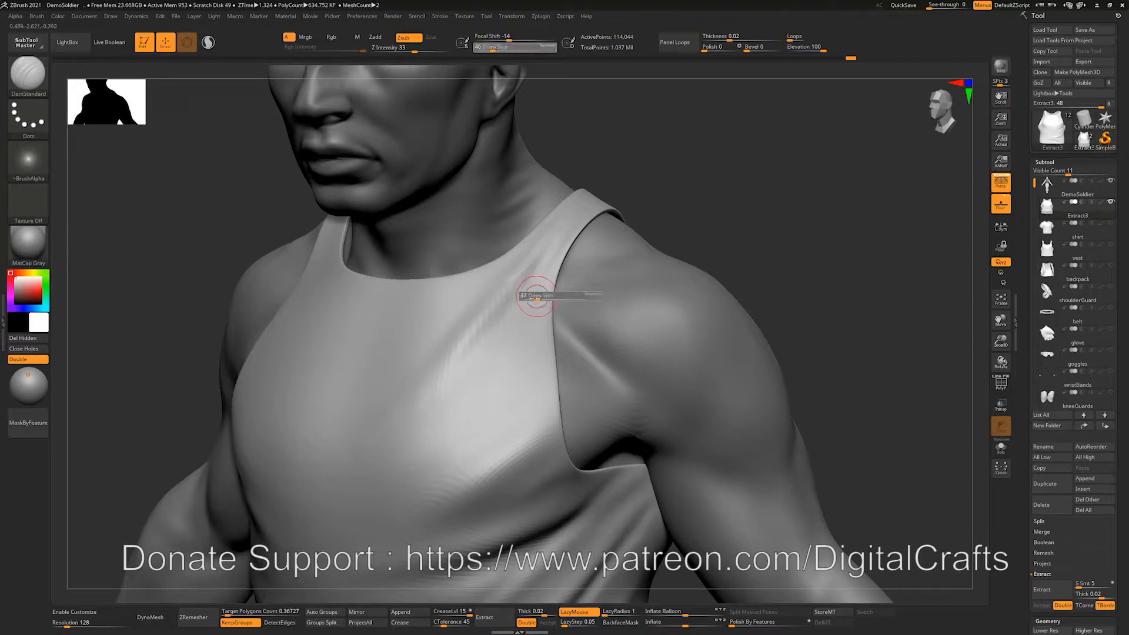
key(ctrl+d)
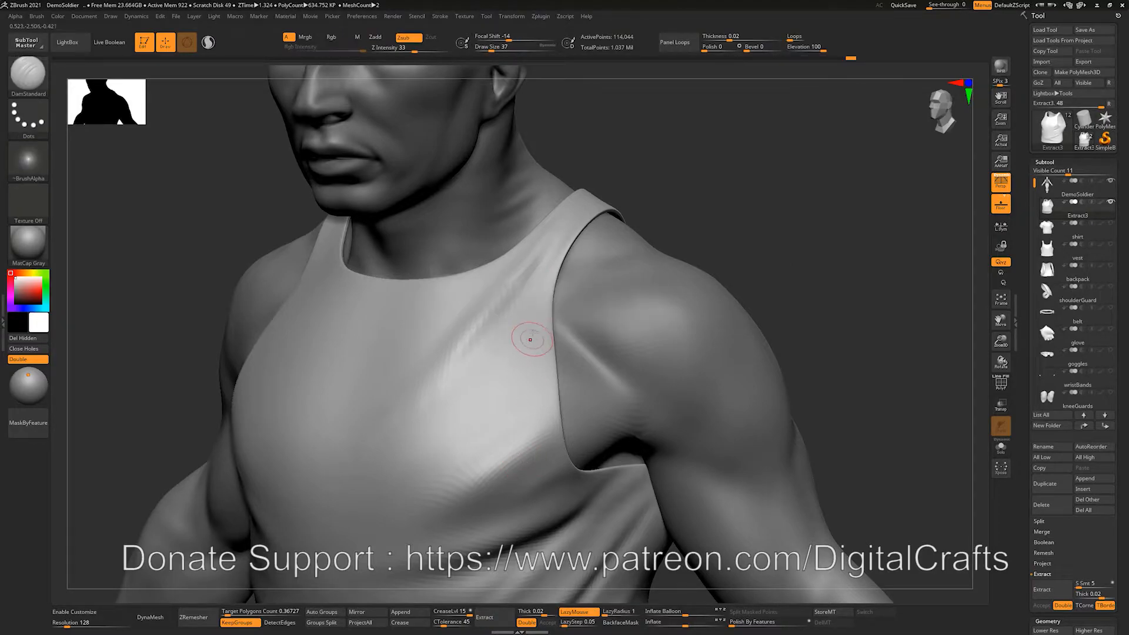
key(ctrl+d)
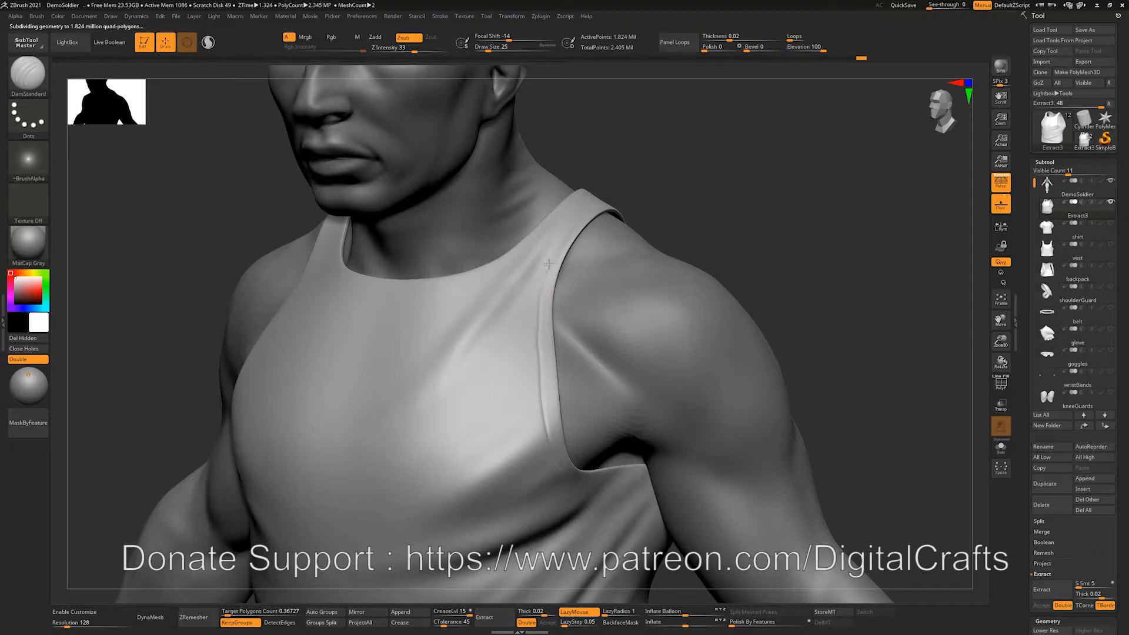
Build up the armhole hem with the Standard brush at draw size 37, and smooth the strip beside the seam.
key(b)
key(s)
key(t)
drag(548, 287, 546, 281)
key(])
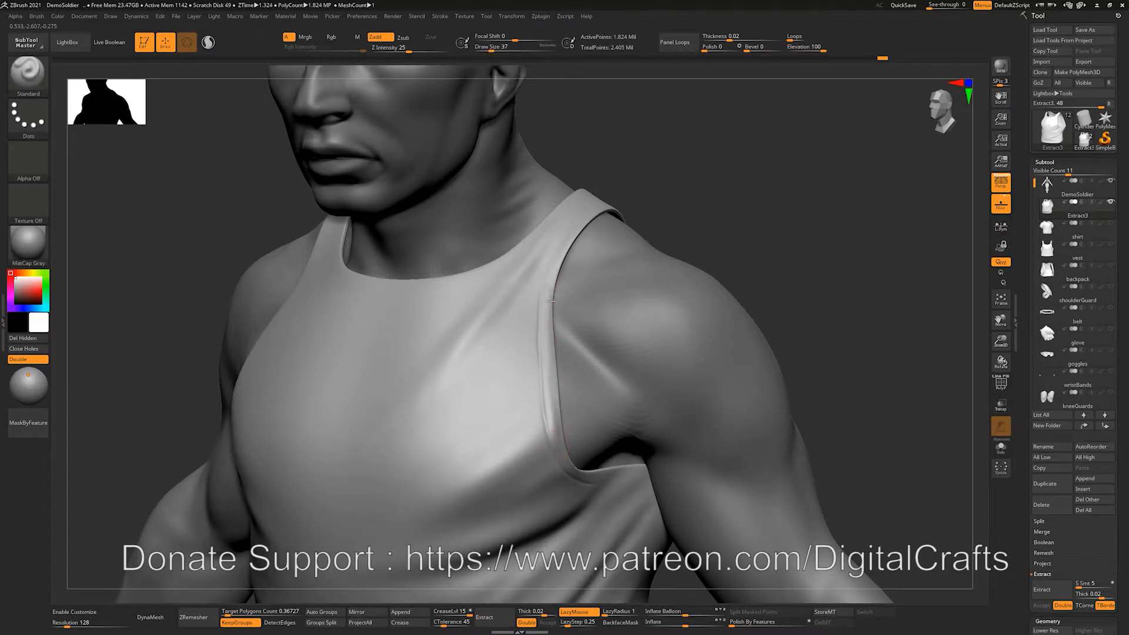
drag(563, 447, 549, 275)
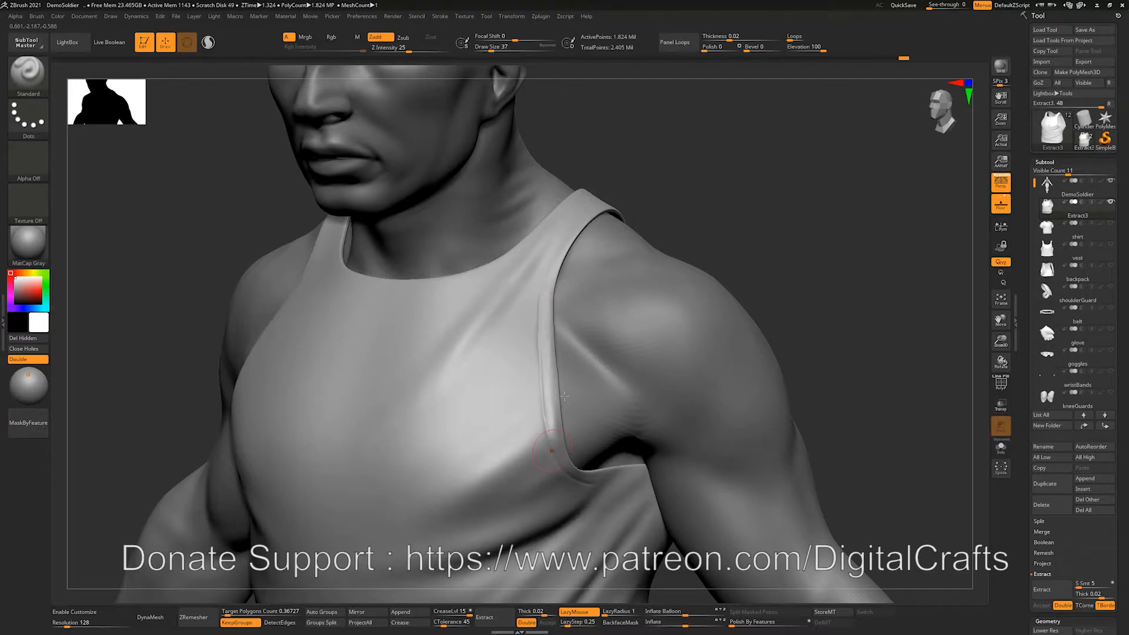
shift+drag(556, 416, 559, 348)
Examine the vest from the front and open the Masking settings.
alt+drag(726, 282, 718, 261)
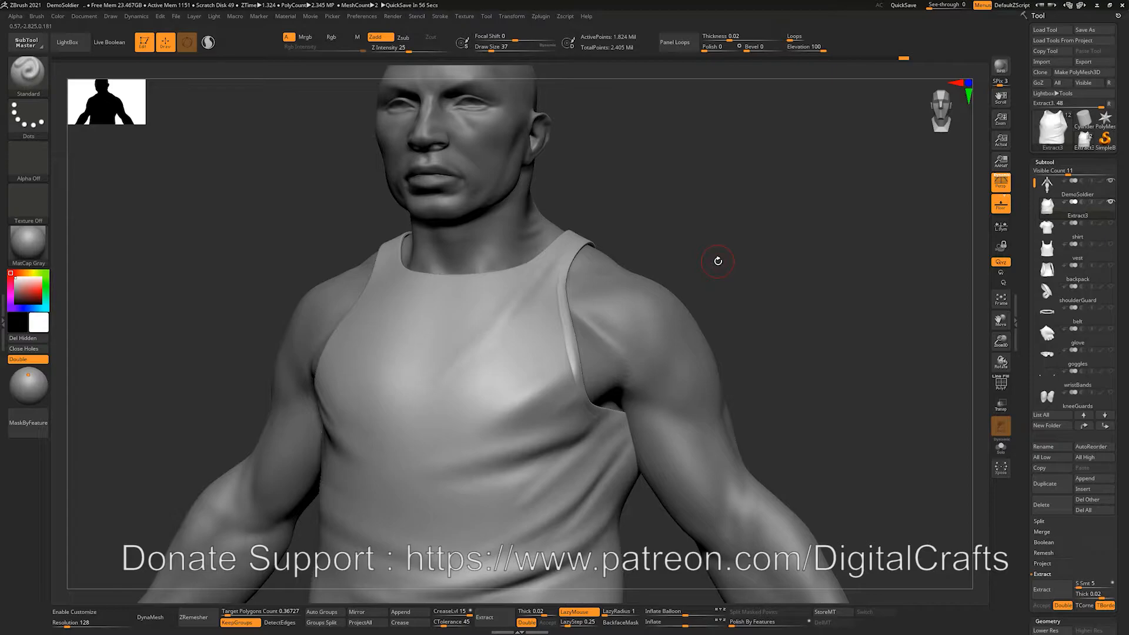
shift+drag(718, 260, 775, 332)
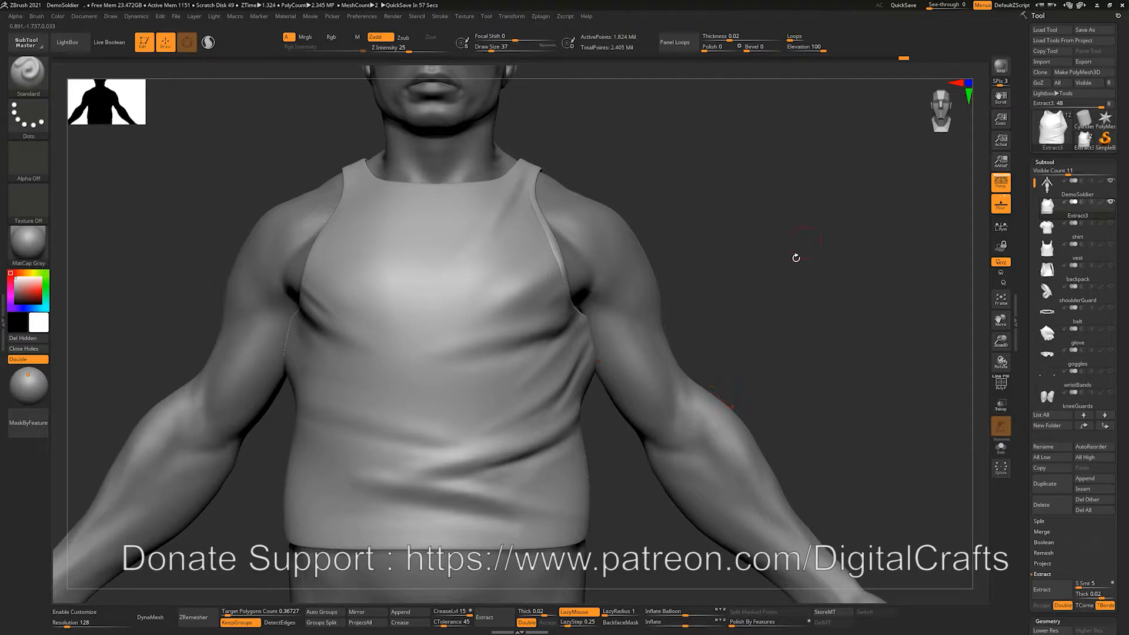
alt+drag(796, 257, 766, 299)
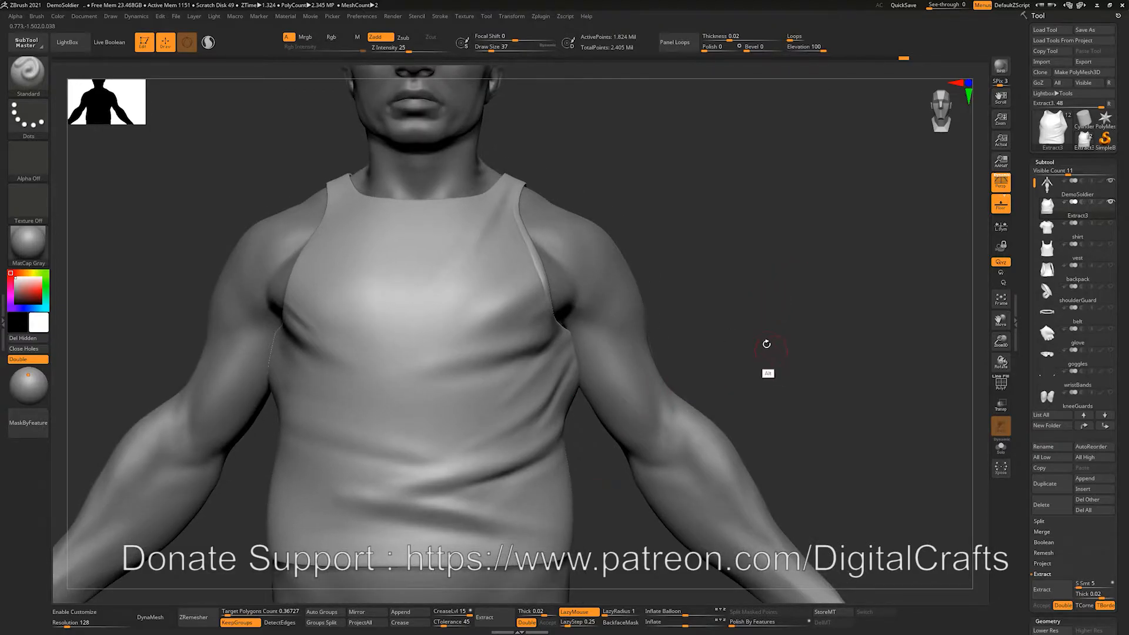
alt+drag(766, 344, 757, 341)
drag(1121, 576, 1126, 327)
click(1045, 309)
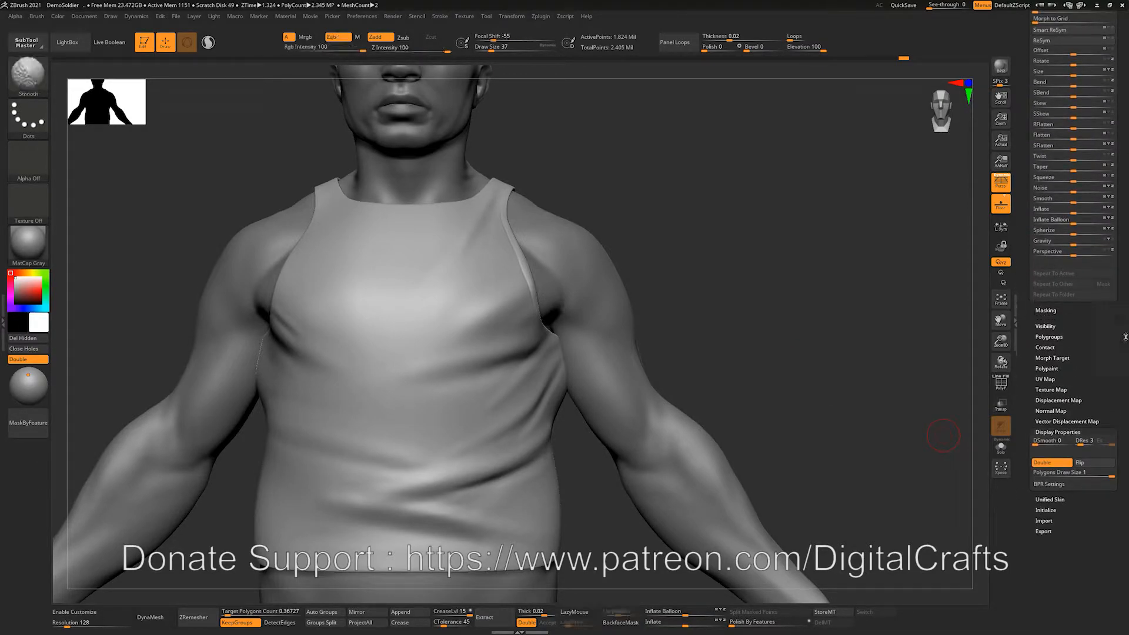
drag(689, 306, 781, 288)
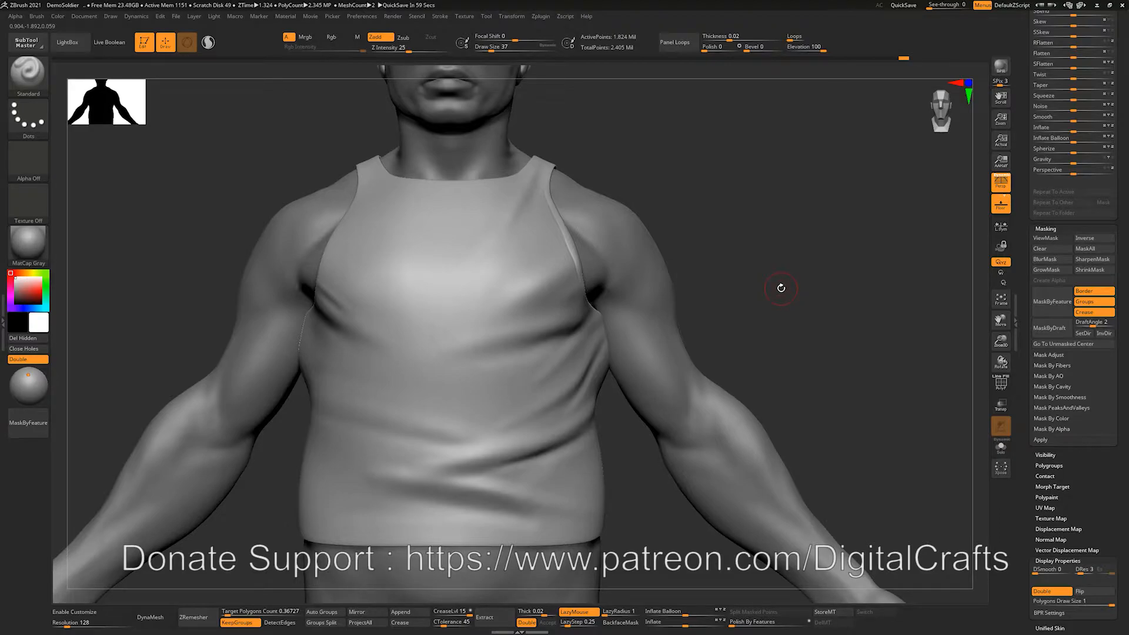
alt+drag(791, 212, 801, 252)
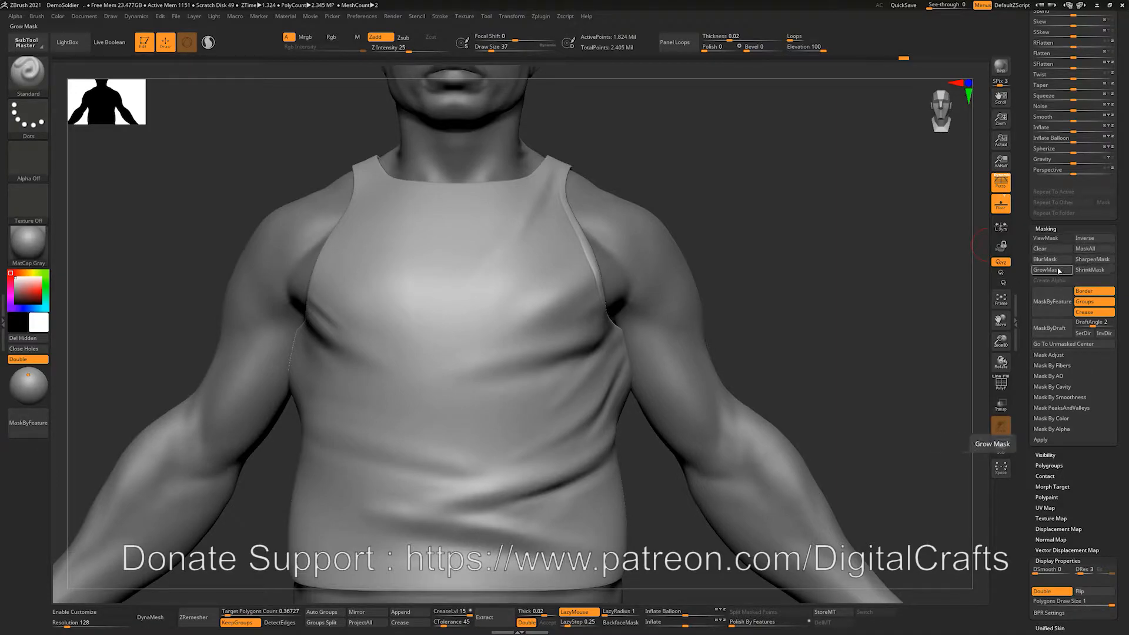
Lower the vest by two subdivision levels and paint a short horizontal mask patch on the upper abdomen with draw size 77.
alt+drag(853, 300, 839, 286)
key(bracketright)
key(bracketright)
key(bracketright)
key(bracketright)
key(shift+d)
key(shift+d)
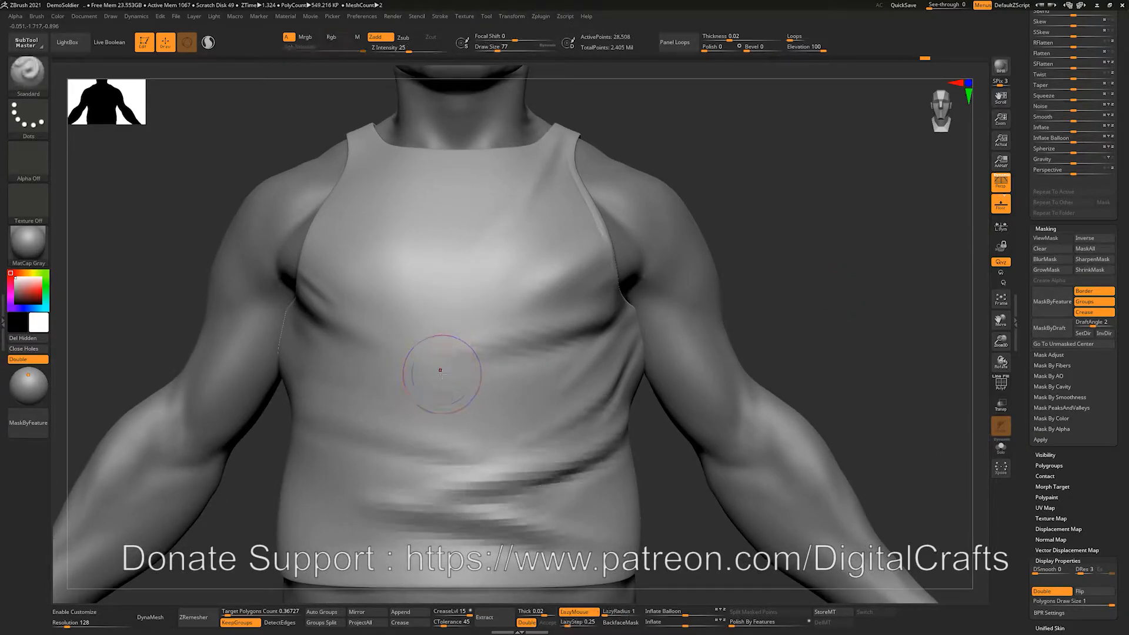
ctrl+drag(442, 374, 532, 375)
Clear the abdomen mask with the Clear command and again from the empty canvas, undoing each clearing.
mouse_move(794, 309)
mouse_down()
mouse_move(778, 297)
mouse_move(794, 288)
mouse_up()
mouse_move(862, 280)
mouse_down()
mouse_move(840, 322)
mouse_move(871, 296)
mouse_up()
click(1039, 249)
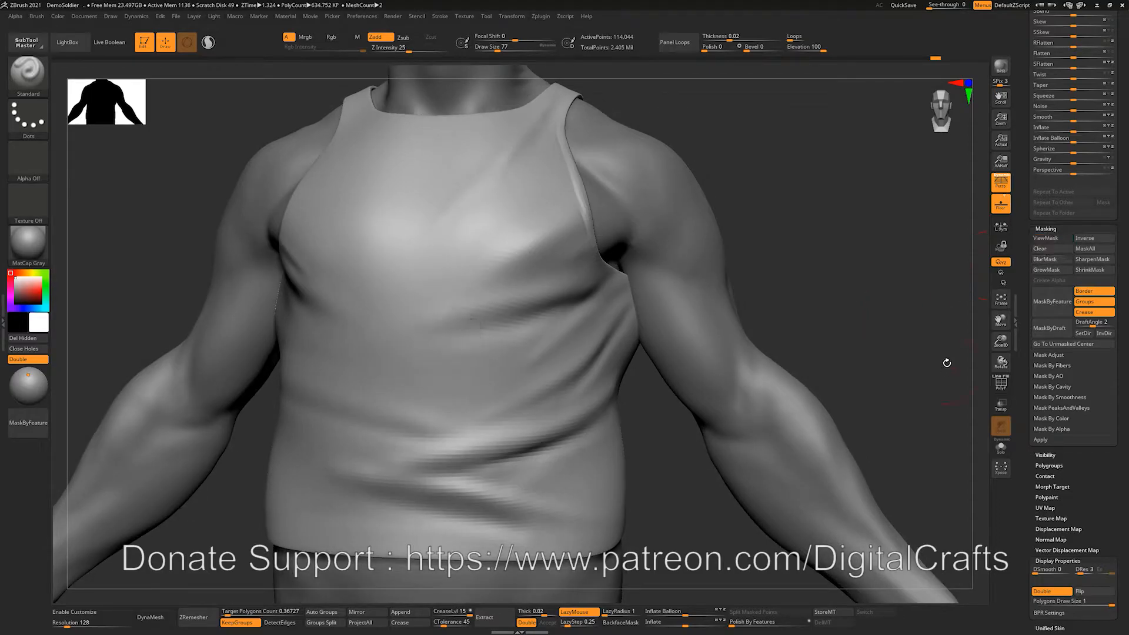
key(ctrl+z)
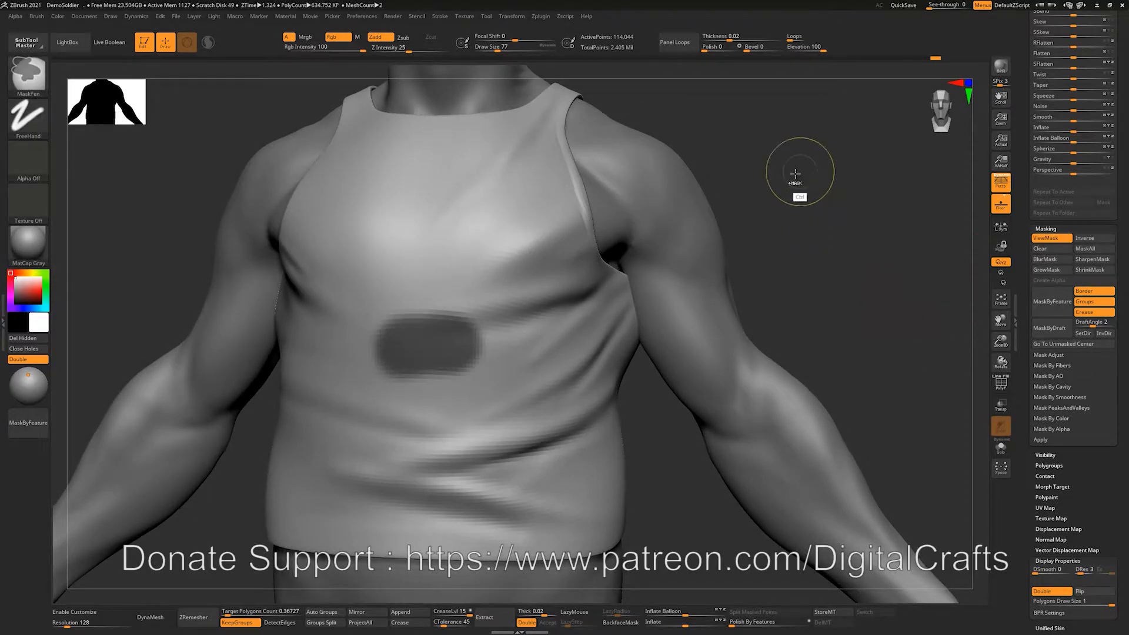
ctrl+drag(790, 154, 896, 287)
key(ctrl+z)
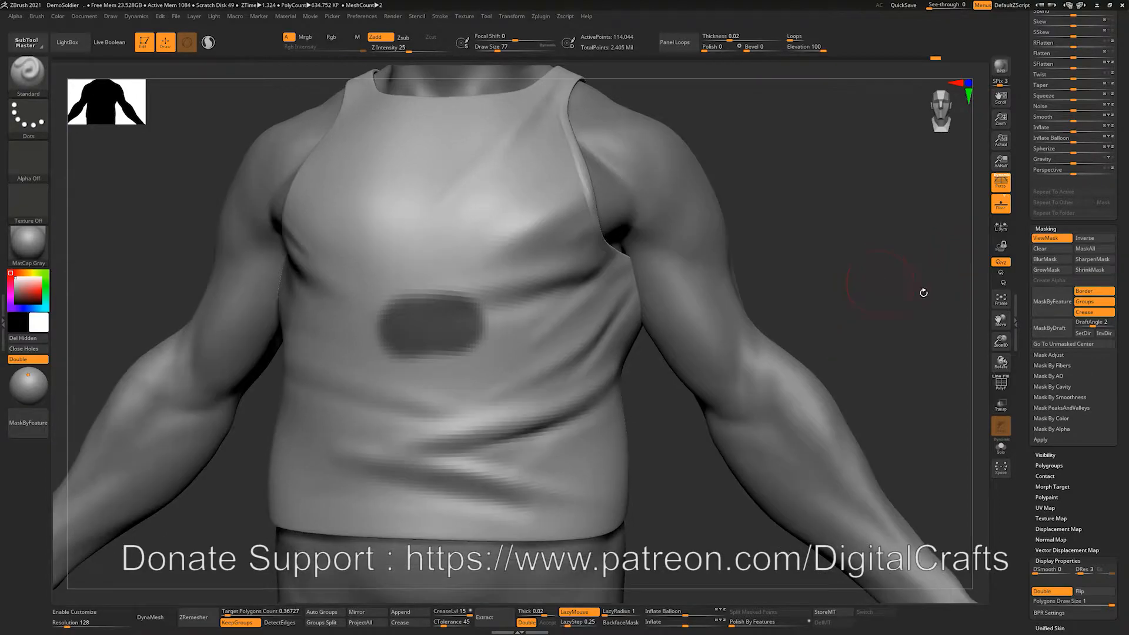
Invert the vest's mask repeatedly until only the abdomen patch is masked again.
click(1084, 240)
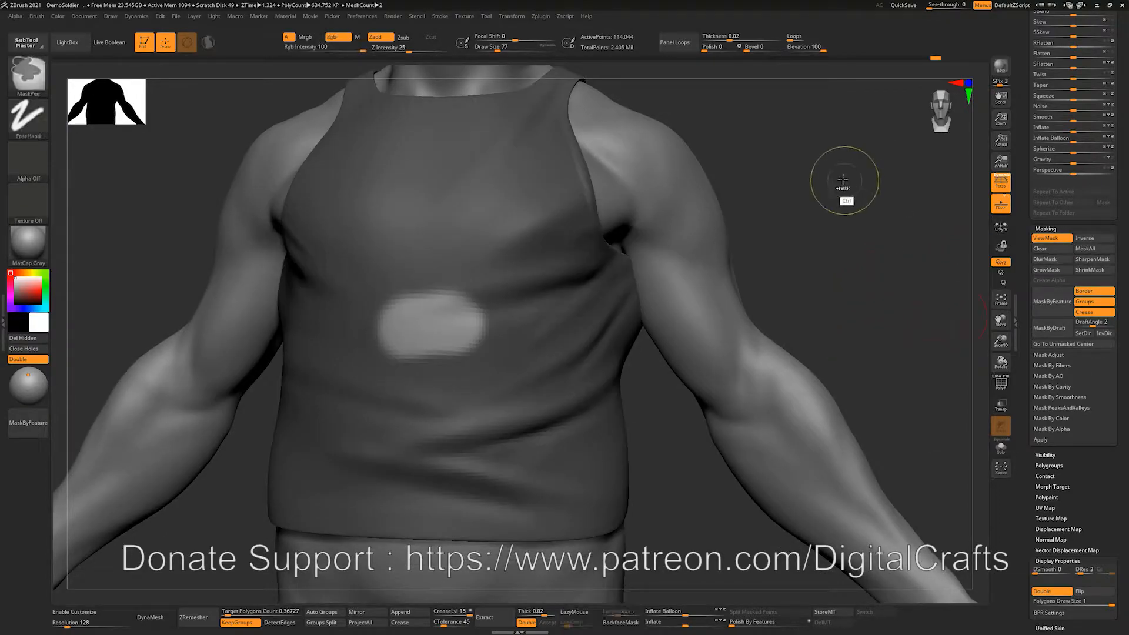
ctrl+click(831, 194)
ctrl+click(825, 223)
ctrl+click(823, 203)
ctrl+click(830, 236)
ctrl+click(831, 223)
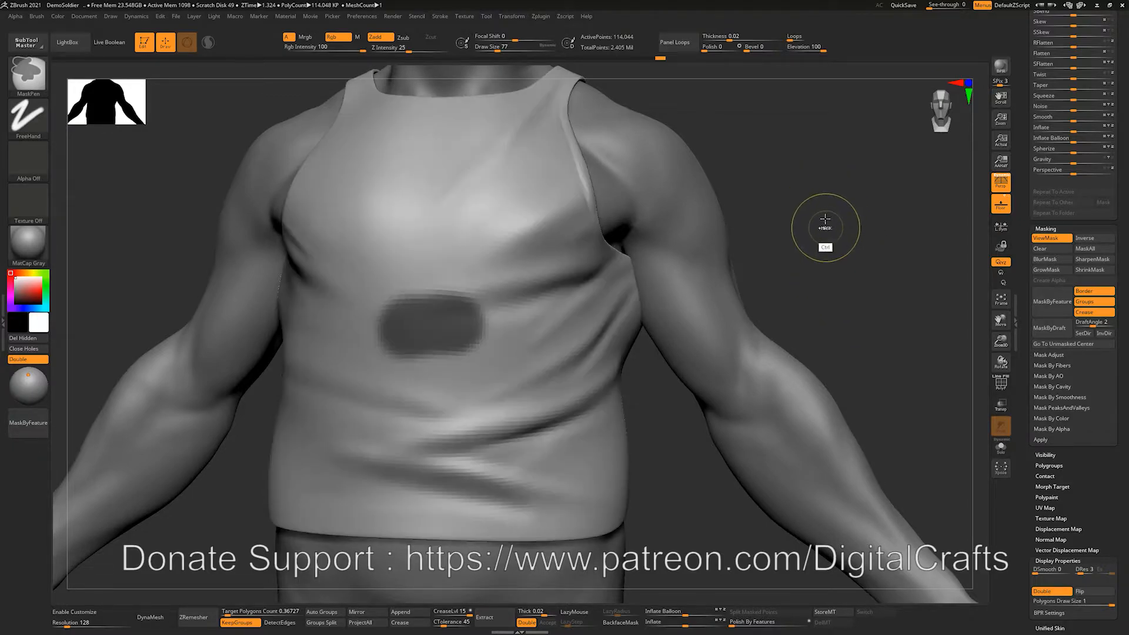
ctrl+click(830, 229)
ctrl+click(830, 226)
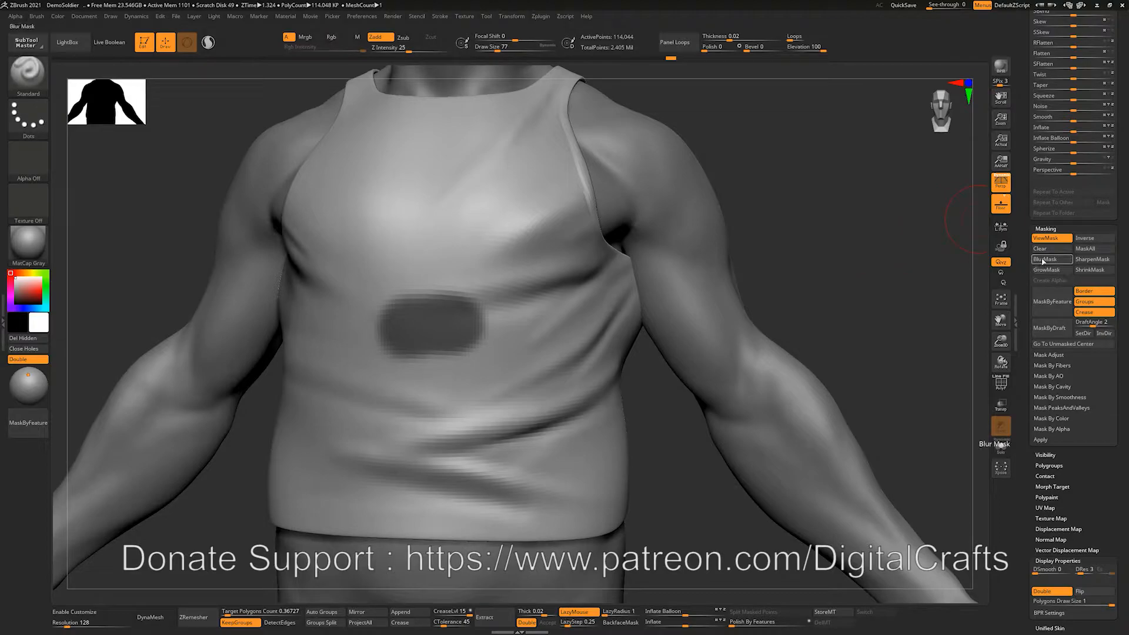
Sharpen the abdomen mask, and sharpen it again at the vest's highest subdivision level.
shift+drag(894, 266, 751, 264)
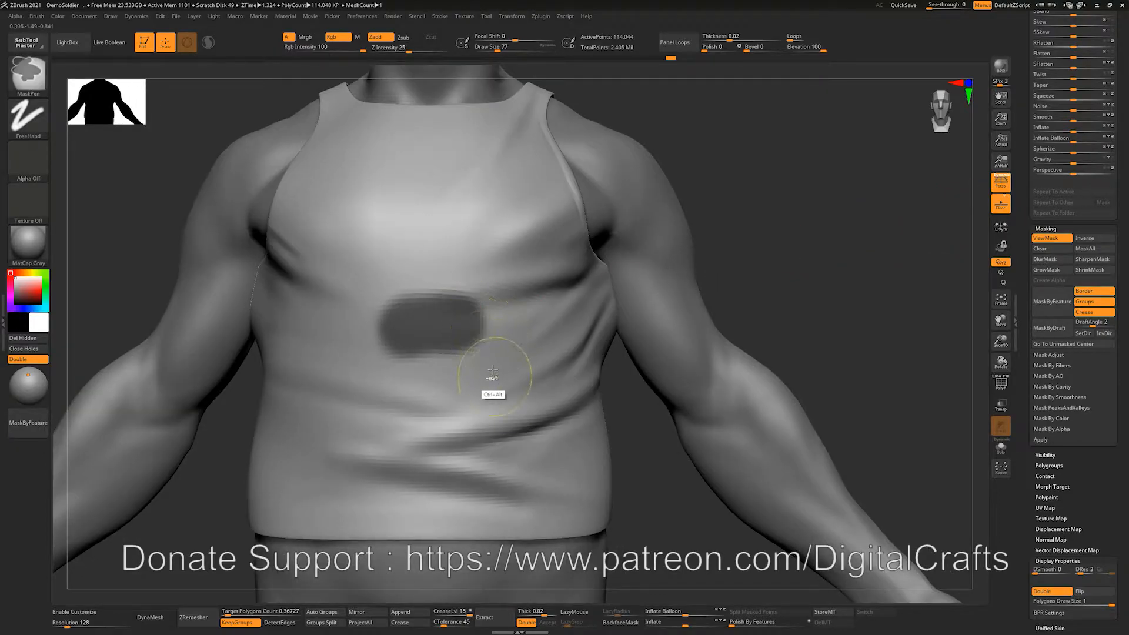
click(1091, 259)
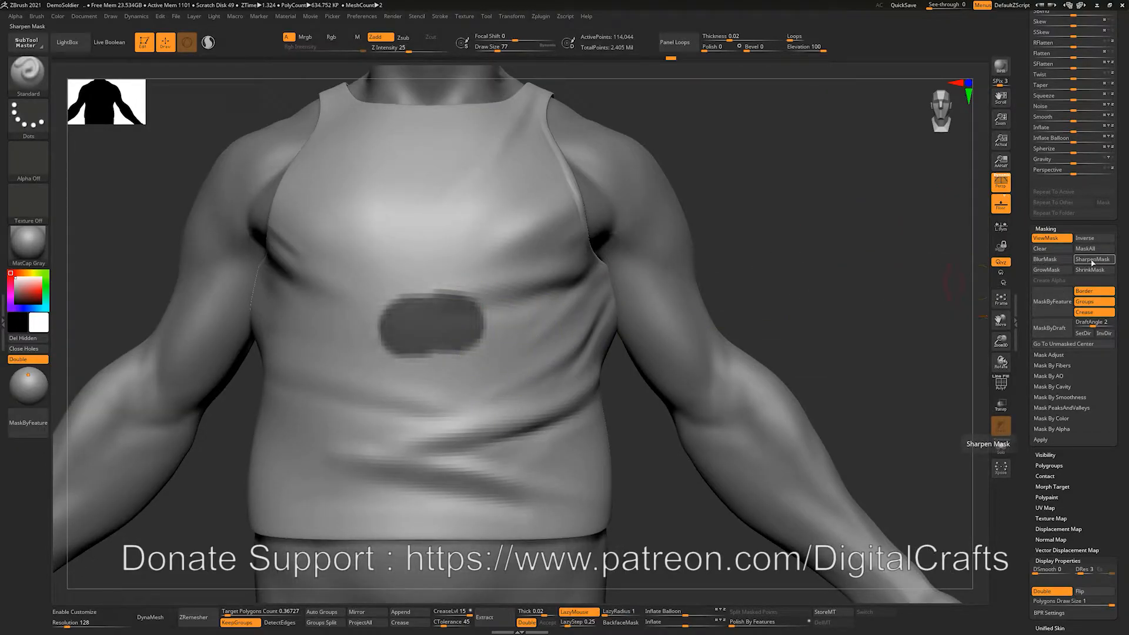
key(ctrl+d)
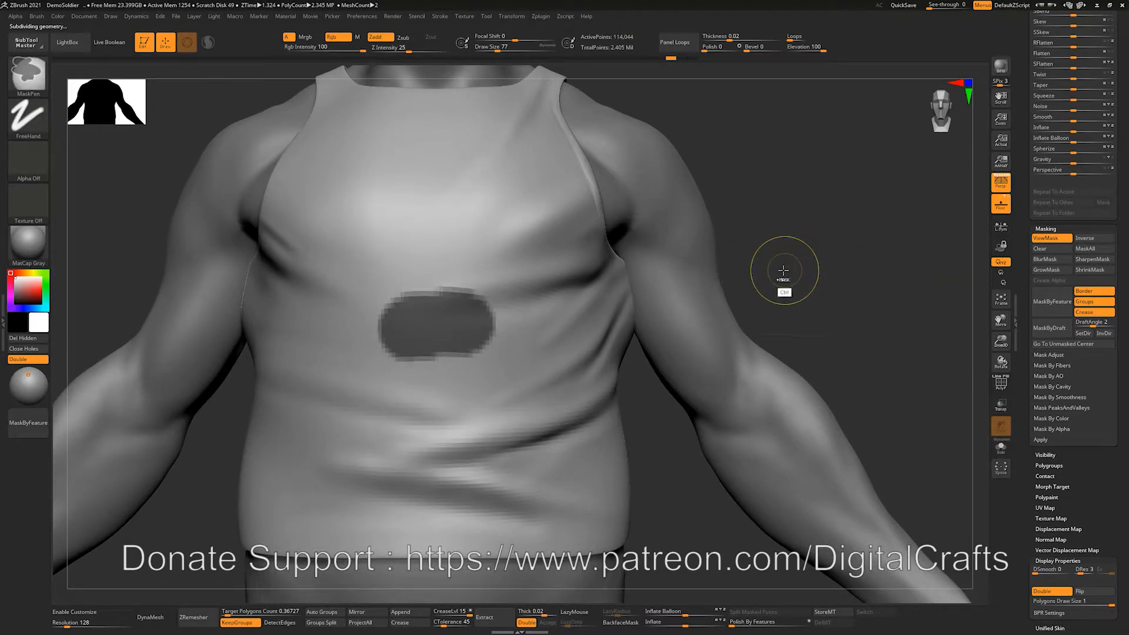
key(shift+d)
key(shift+d)
key(d)
key(d)
key(ctrl)
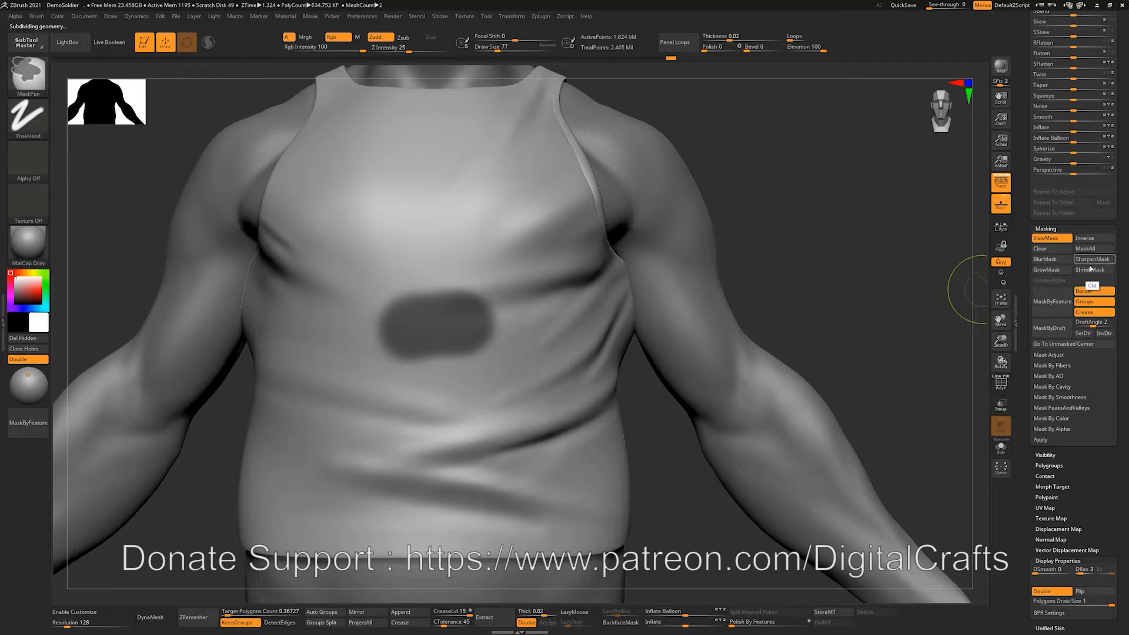
click(1089, 259)
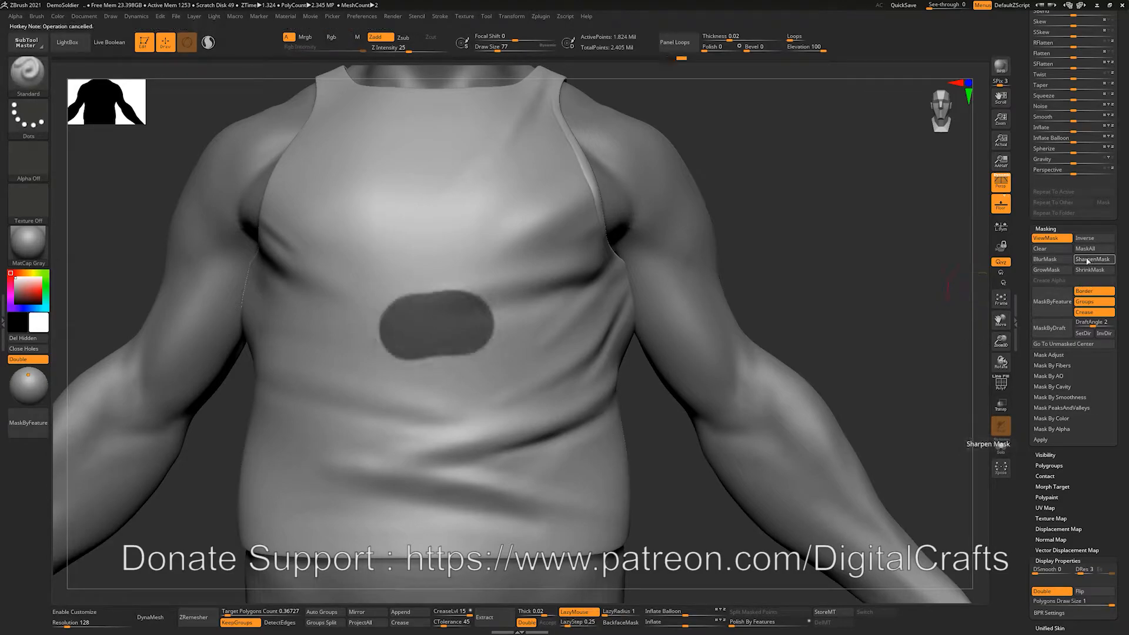
Blur the edges of the abdomen mask at the highest subdivision level.
alt+drag(884, 325, 884, 368)
drag(802, 300, 584, 342)
drag(859, 314, 963, 291)
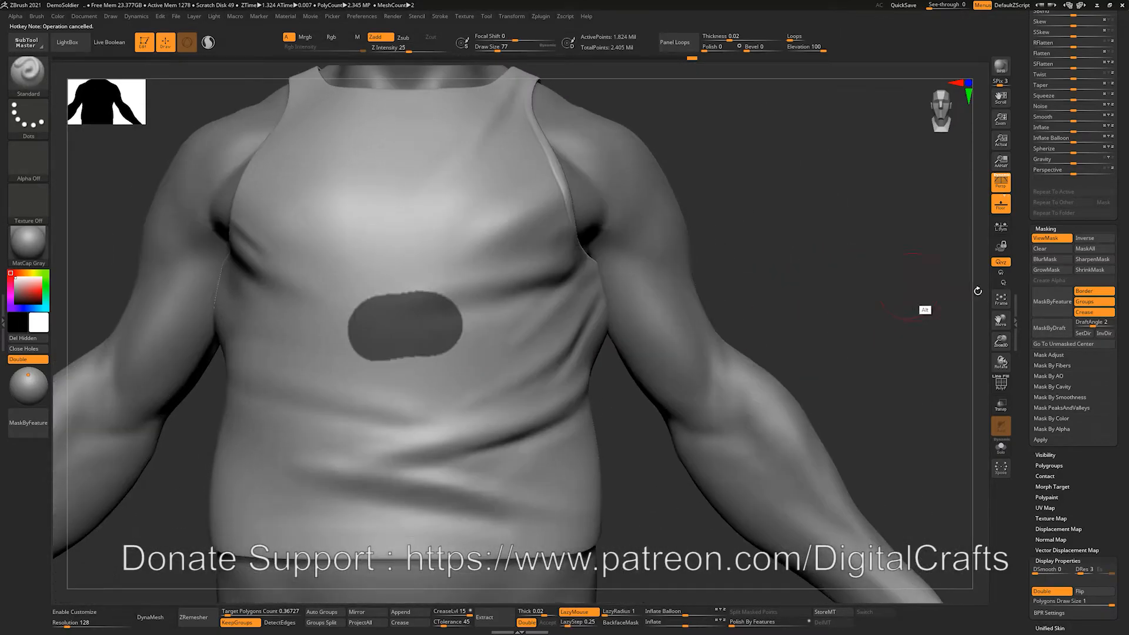
click(1044, 264)
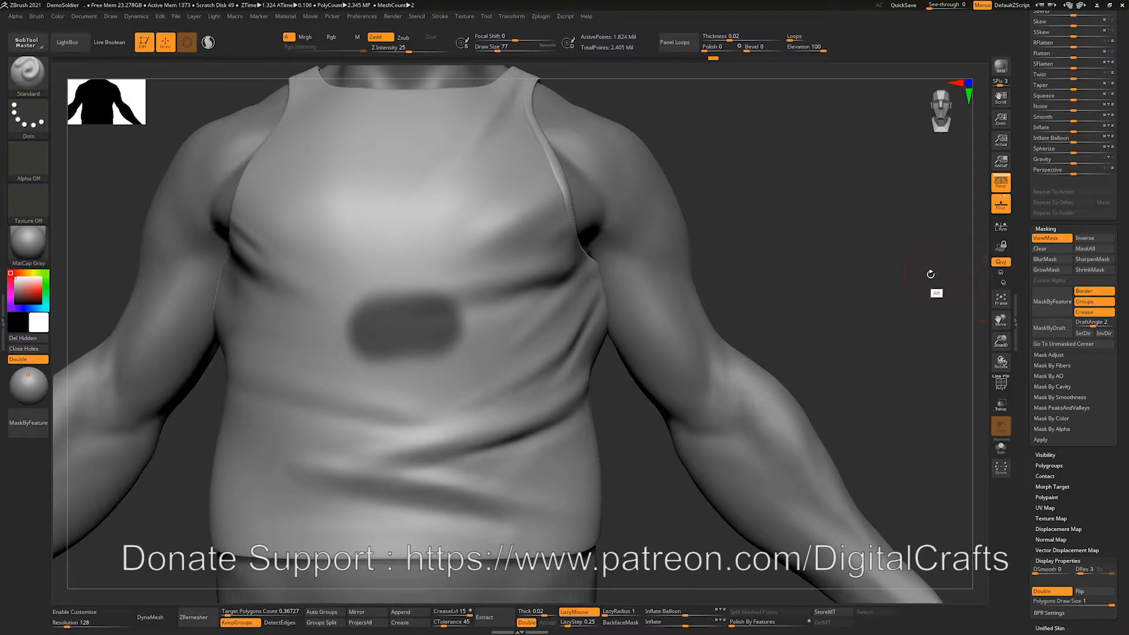
Isolate the vest in Solo mode and look over its polygroups with the PolyFrame display.
mouse_move(899, 241)
alt+mouse_down()
mouse_move(831, 265)
mouse_move(830, 302)
mouse_move(778, 299)
mouse_move(799, 300)
mouse_move(802, 315)
alt+mouse_up()
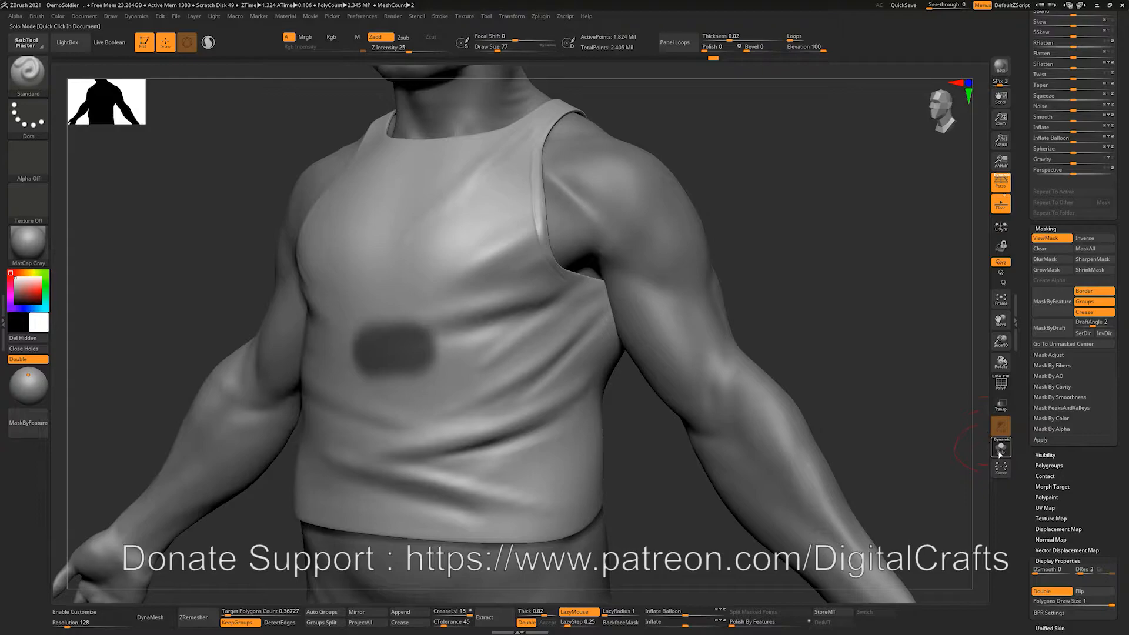
drag(855, 312, 833, 428)
ctrl+shift+click(601, 250)
ctrl+shift+click(812, 347)
drag(801, 340, 779, 329)
key(shift+f)
key(shift+f)
drag(764, 267, 716, 310)
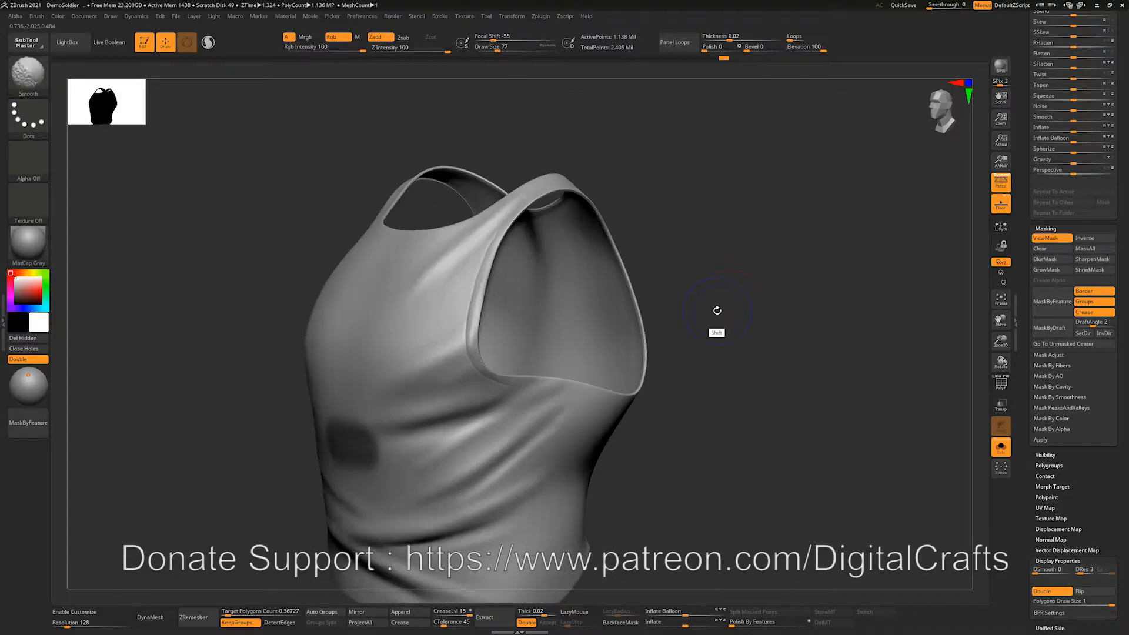
Turn off double-sided display and hide the vest's inner polygroup, leaving only the outer shell and edge strip.
key(shift+f)
click(1043, 591)
alt+drag(870, 432, 906, 483)
ctrl+shift+click(844, 456)
alt+drag(841, 497, 842, 419)
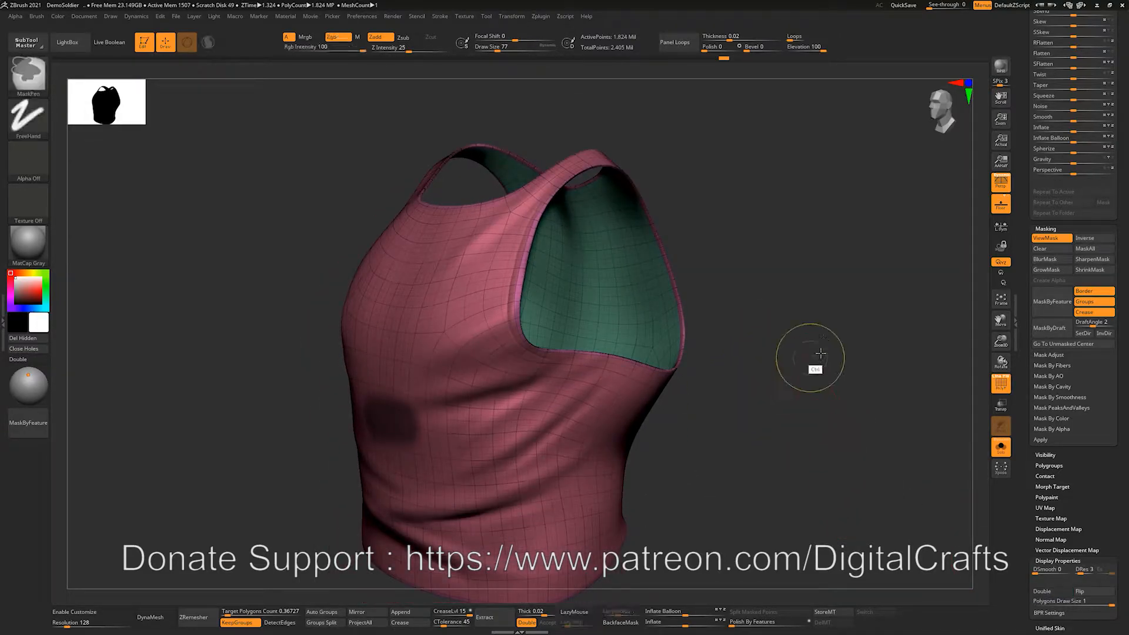
ctrl+shift+click(617, 307)
ctrl+shift+drag(797, 290, 793, 235)
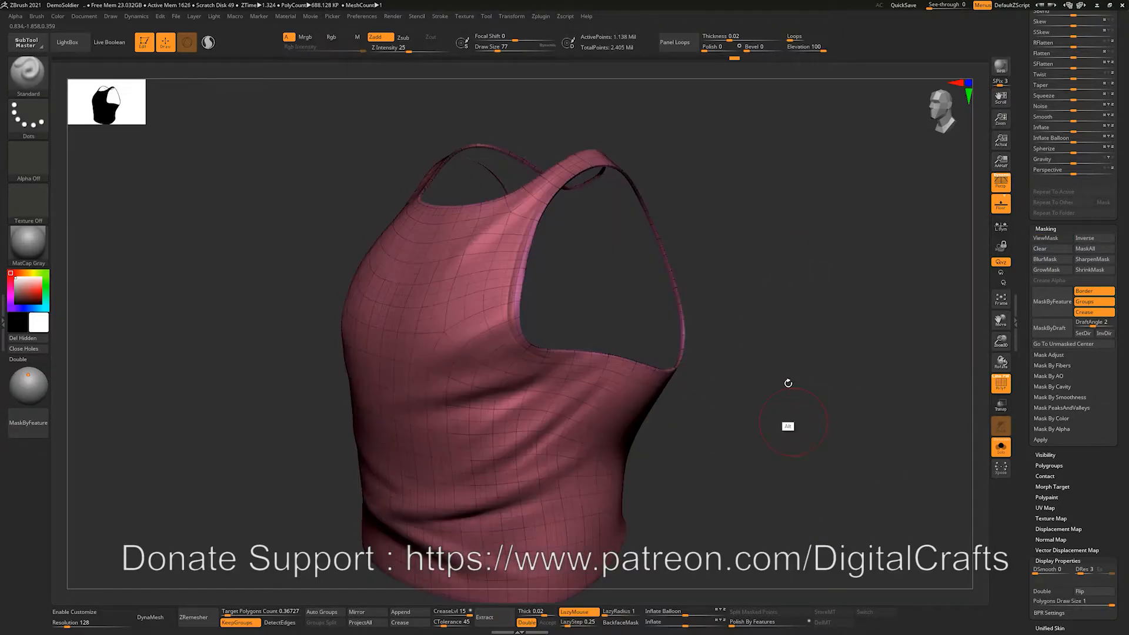
Delete the hidden inner faces at the lowest subdivision level and return to the highest level.
scroll(1071, 204, up, 10)
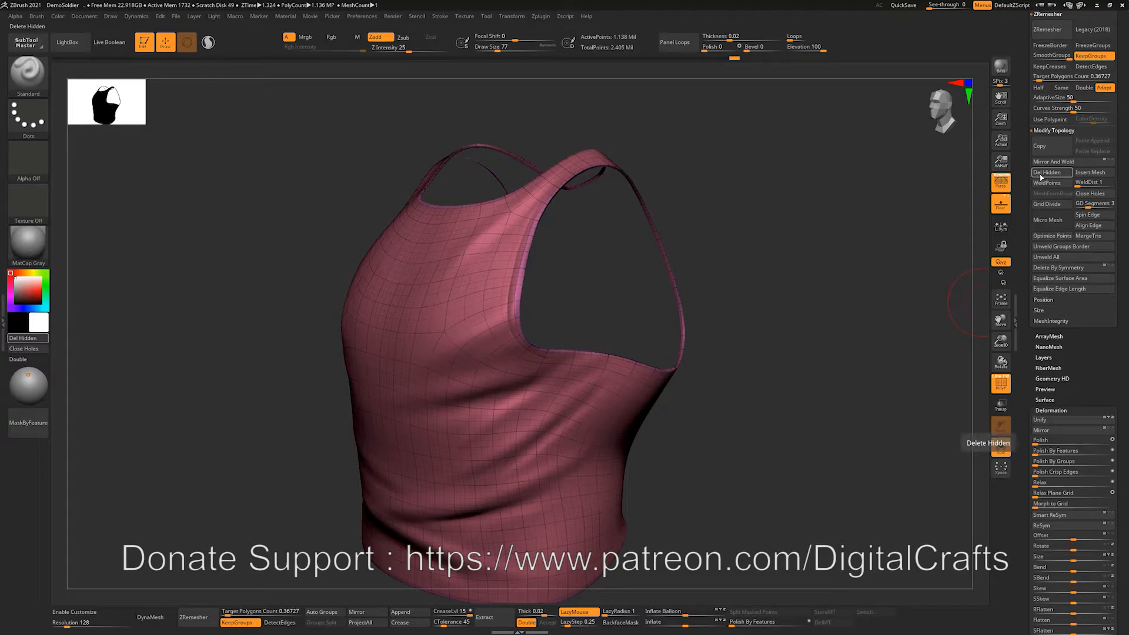
click(1040, 173)
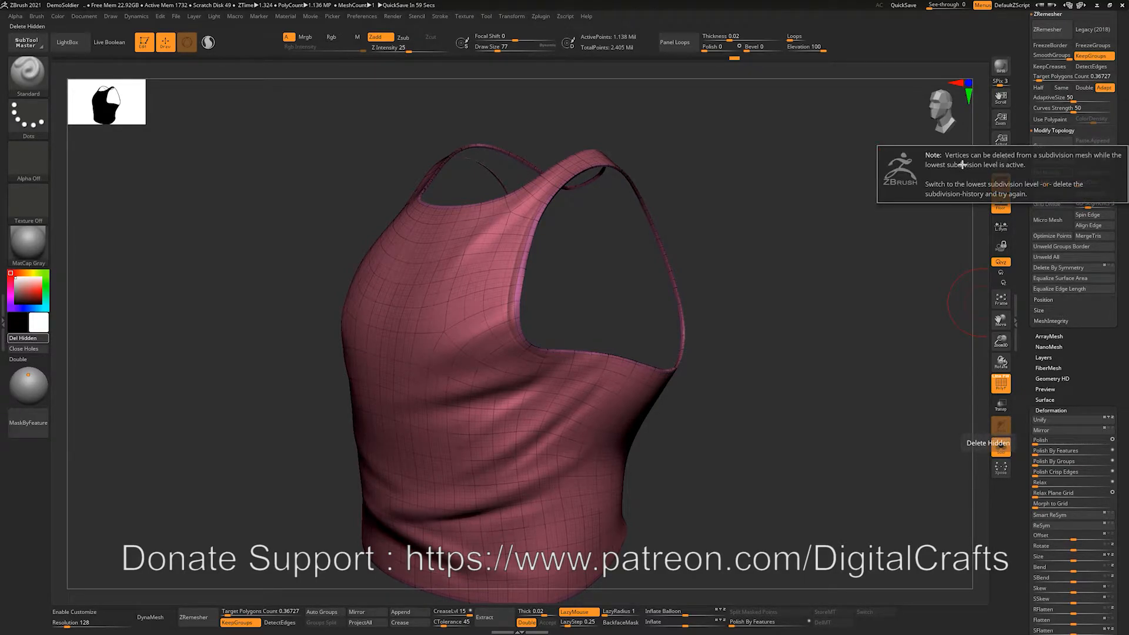
key(shift+d)
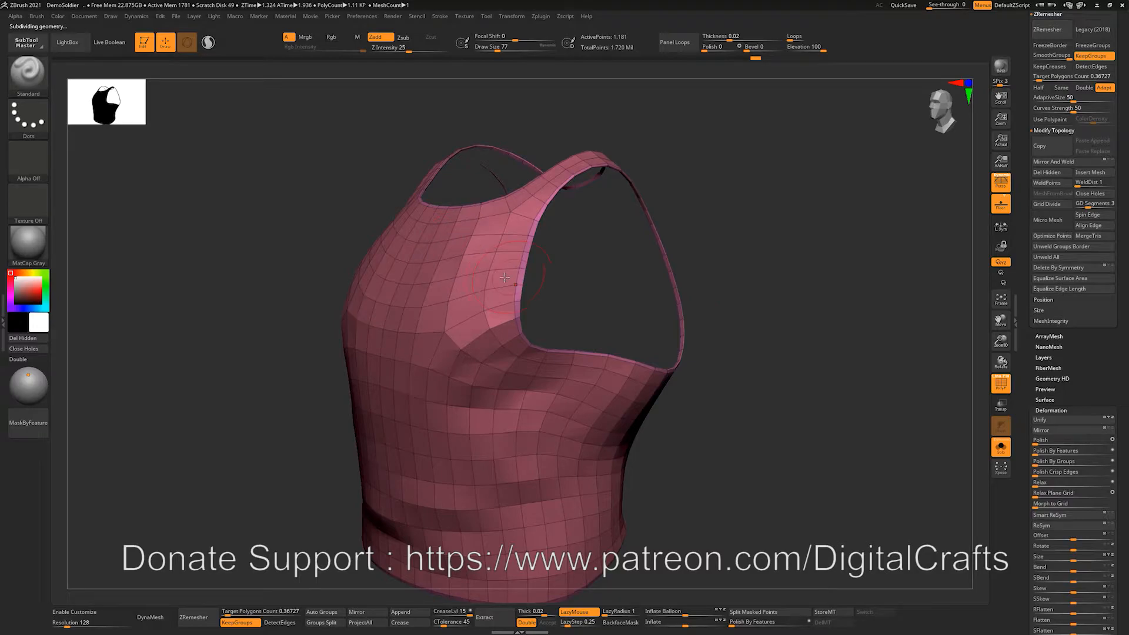
key(d)
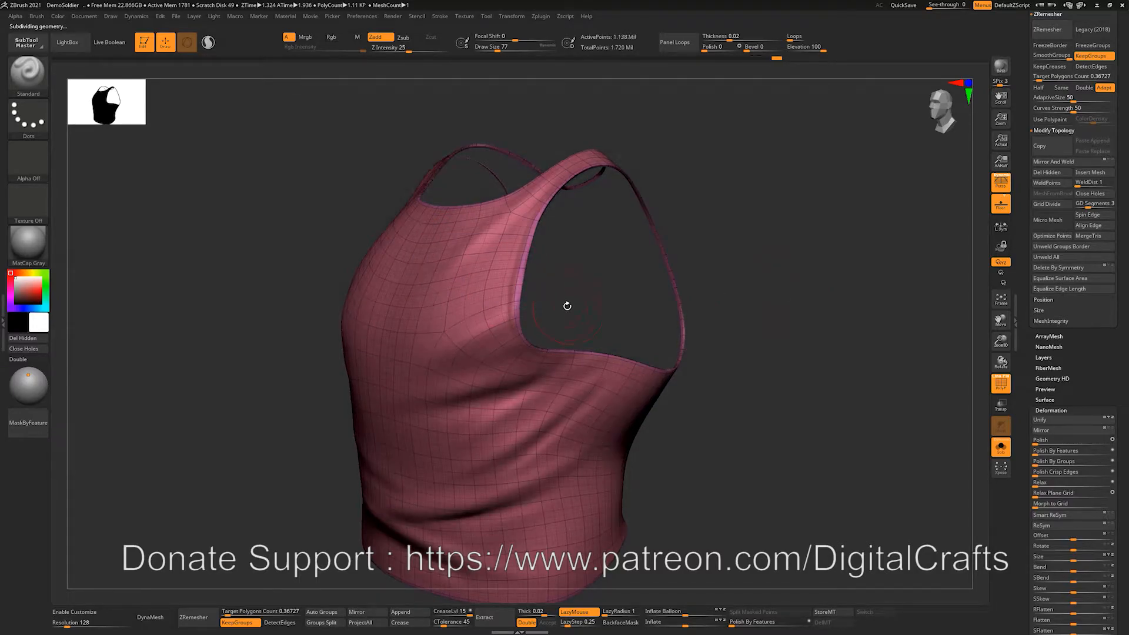
Examine the single-layer vest from the front and side, with the PolyFrame display on and off.
mouse_move(798, 304)
shift+mouse_down()
mouse_move(788, 305)
mouse_move(811, 310)
mouse_move(796, 310)
mouse_move(806, 318)
mouse_move(777, 313)
shift+mouse_up()
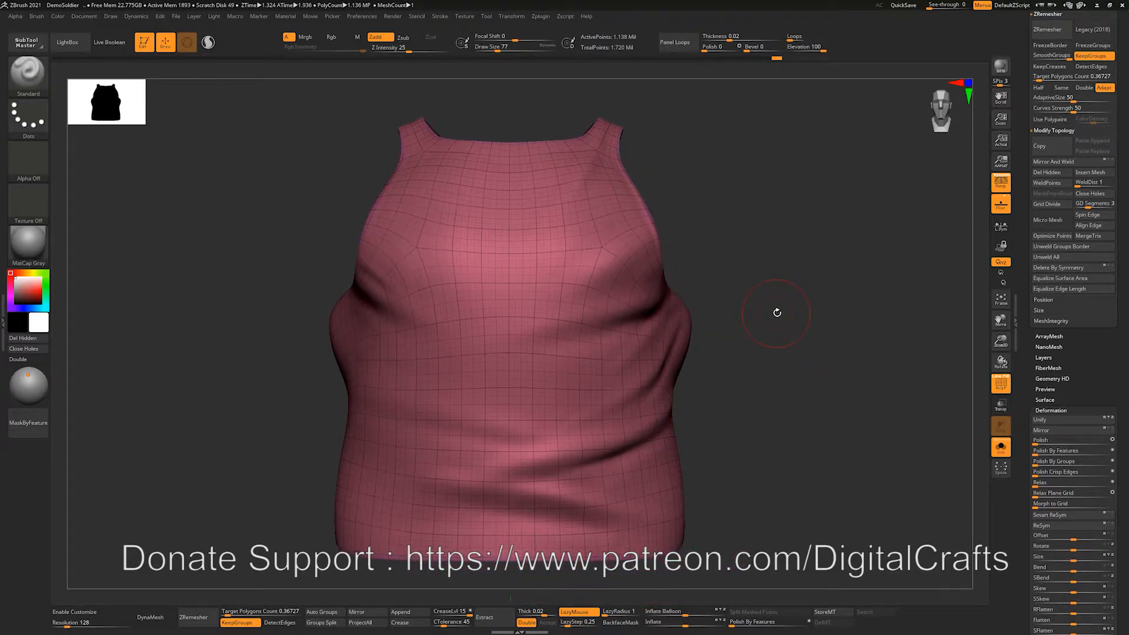
mouse_move(1127, 363)
mouse_down()
mouse_move(1124, 331)
mouse_move(1122, 349)
mouse_up()
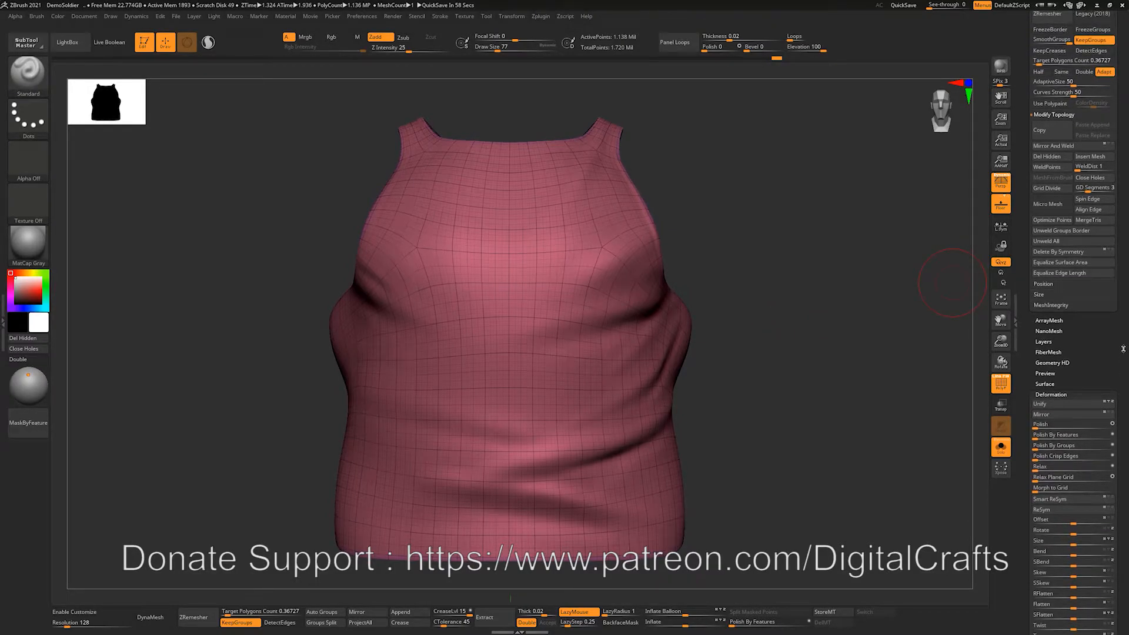
drag(1127, 344, 1121, 333)
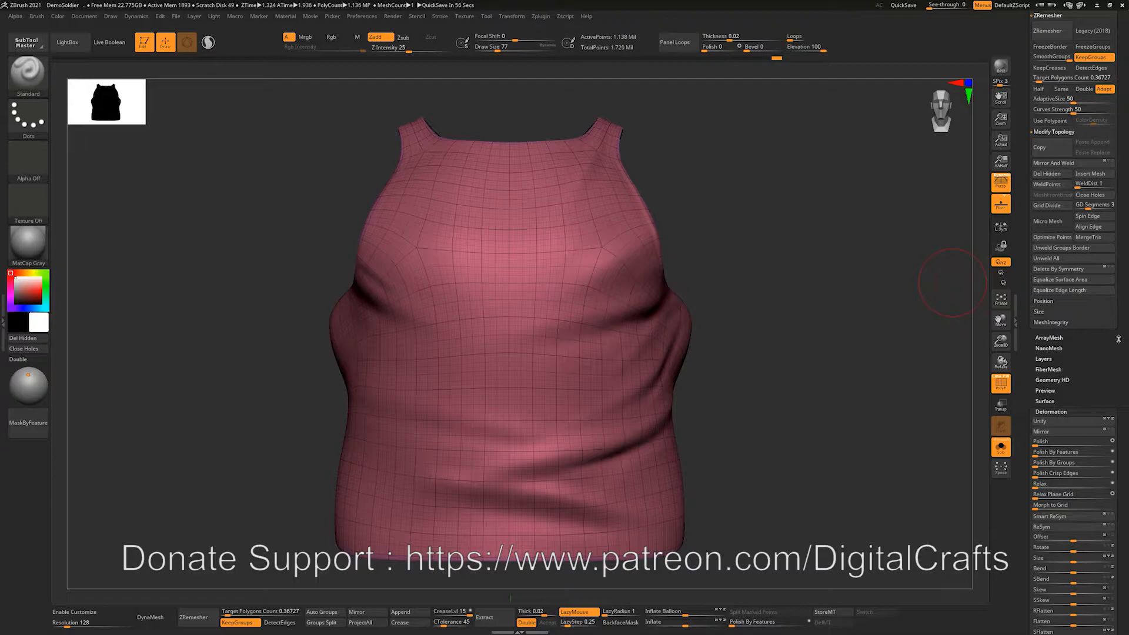
drag(1118, 339, 1126, 317)
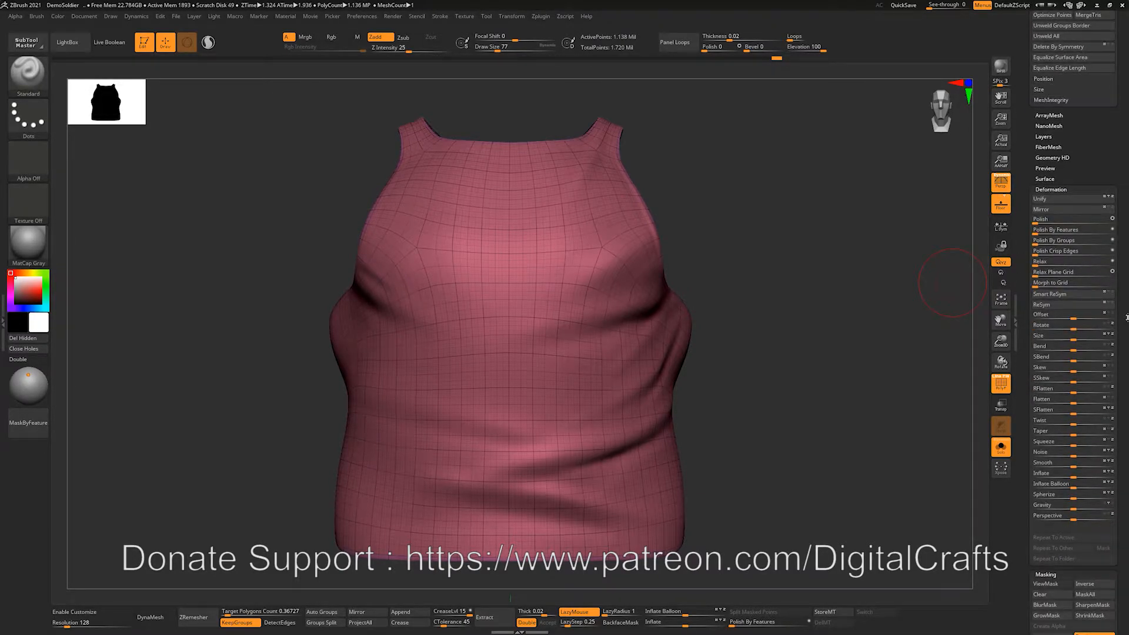
drag(1126, 317, 1125, 428)
mouse_move(788, 284)
mouse_down()
mouse_move(766, 292)
mouse_move(806, 277)
mouse_move(796, 289)
mouse_move(791, 276)
mouse_up()
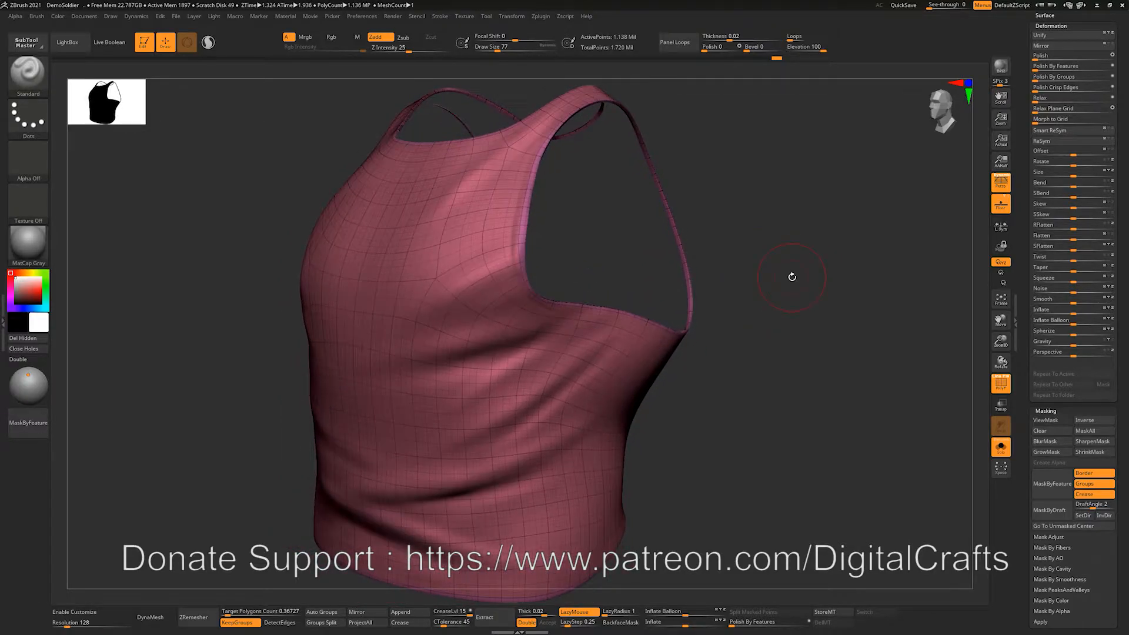
drag(789, 282, 770, 297)
key(shift+f)
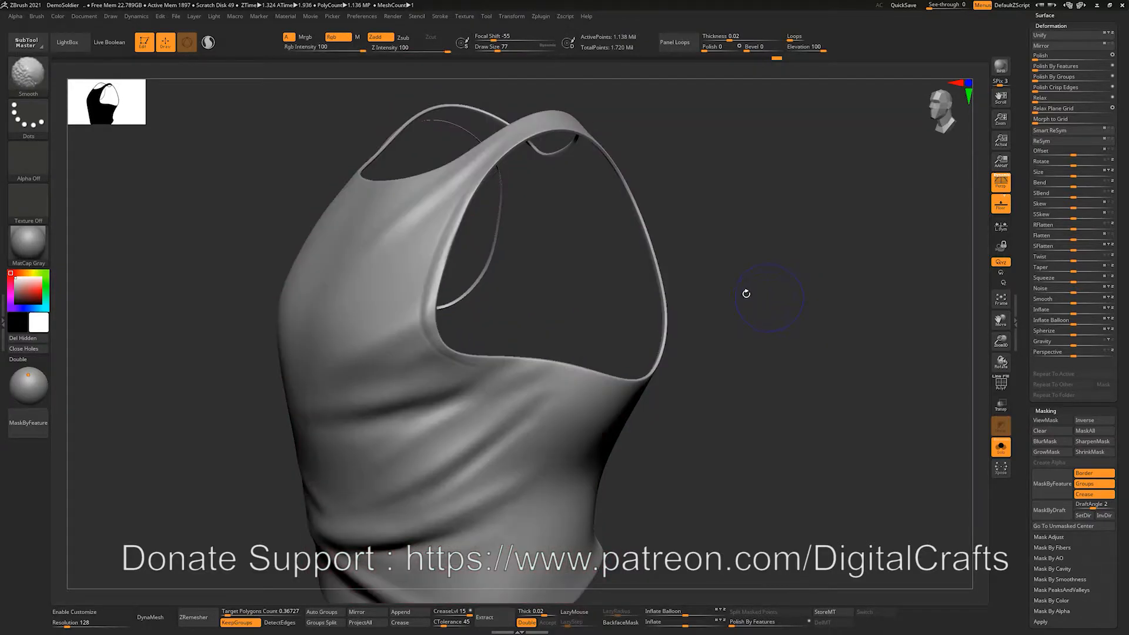
Smooth the armhole edge and the folds beside it at lower subdivision levels.
alt+drag(850, 392, 826, 406)
key(shift)
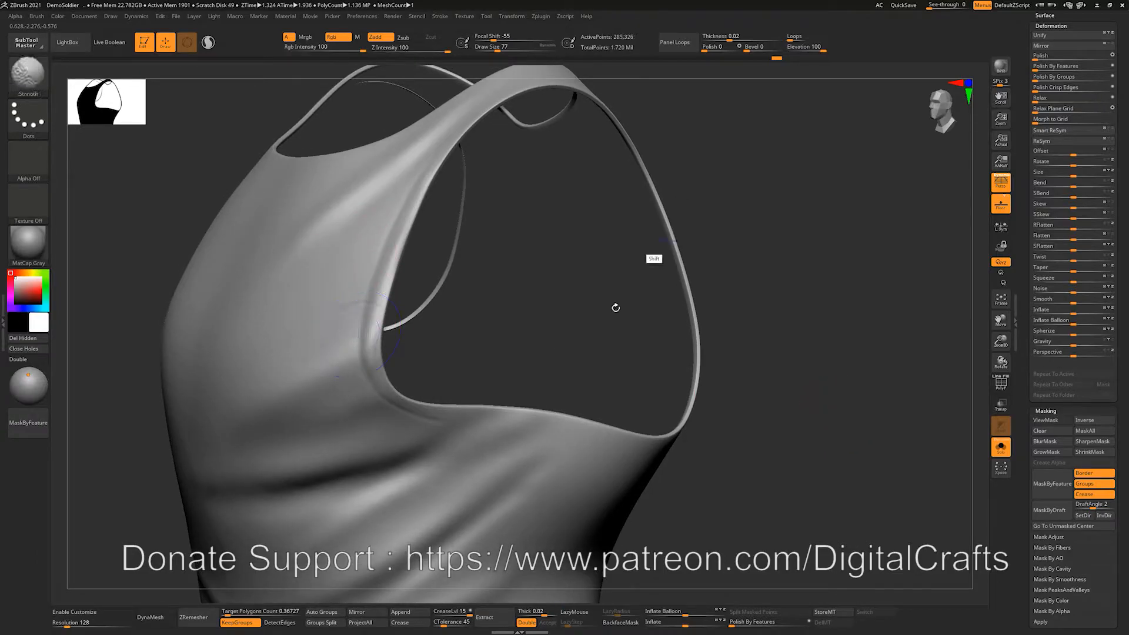
shift+drag(437, 139, 473, 386)
alt+drag(785, 338, 793, 288)
key(shift)
mouse_move(636, 294)
mouse_down()
mouse_move(697, 273)
mouse_move(685, 292)
mouse_move(709, 325)
mouse_up()
key(shift)
shift+drag(392, 301, 434, 479)
mouse_move(634, 342)
alt+mouse_down()
mouse_move(622, 292)
mouse_move(564, 278)
alt+mouse_up()
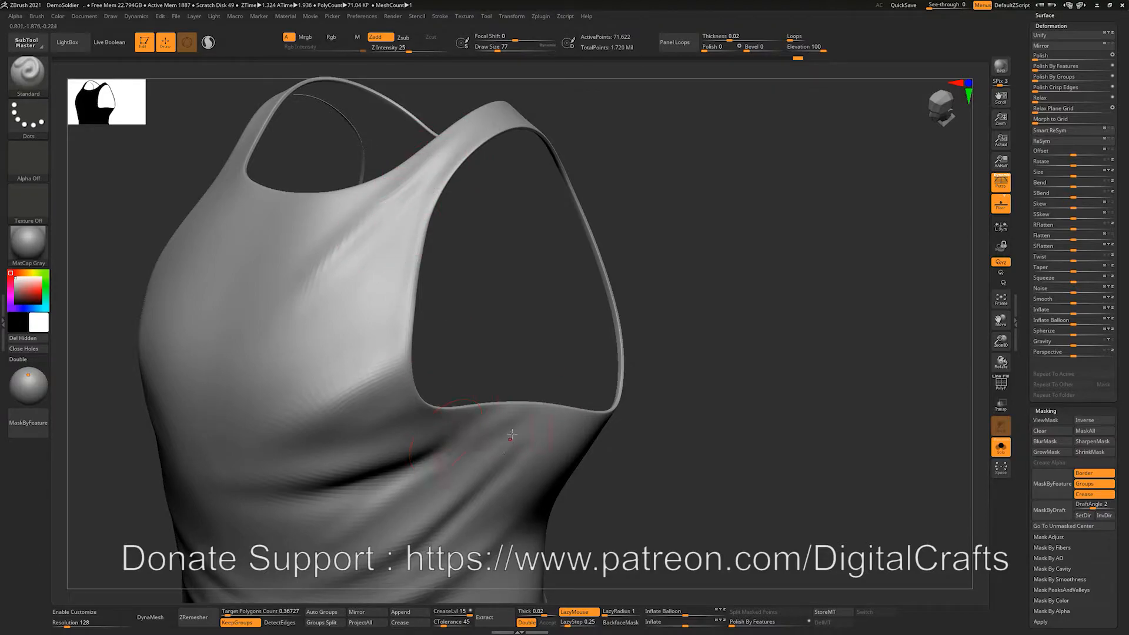
drag(751, 356, 903, 406)
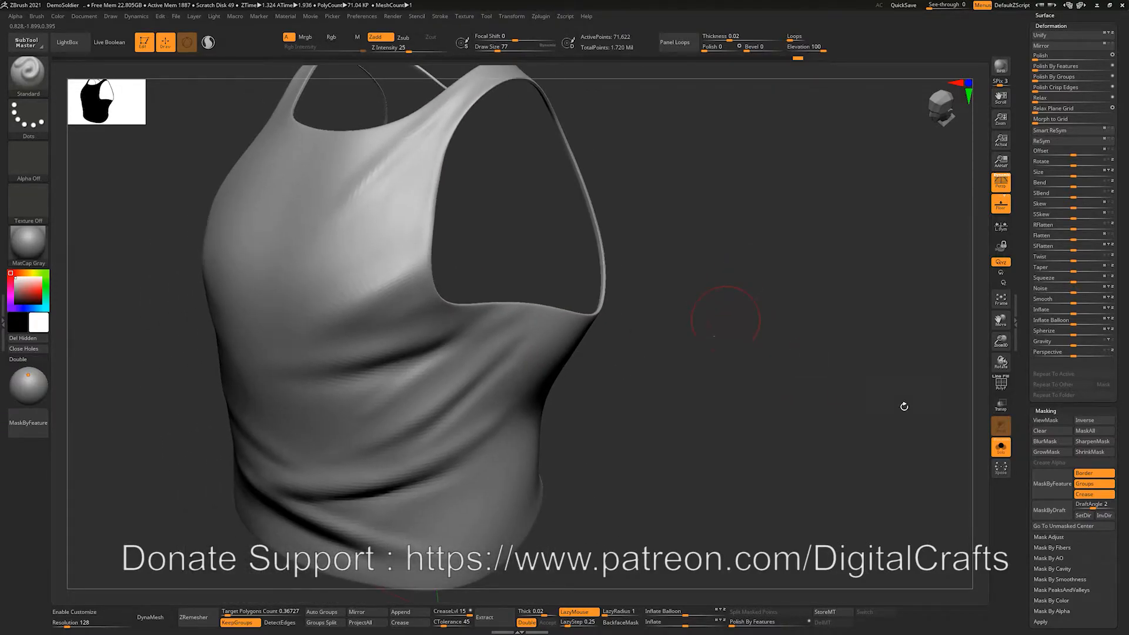
Mask the vest by its Border feature only, without Groups and Crease, invert the mask and shrink it twice.
click(1088, 486)
alt+drag(861, 444, 882, 453)
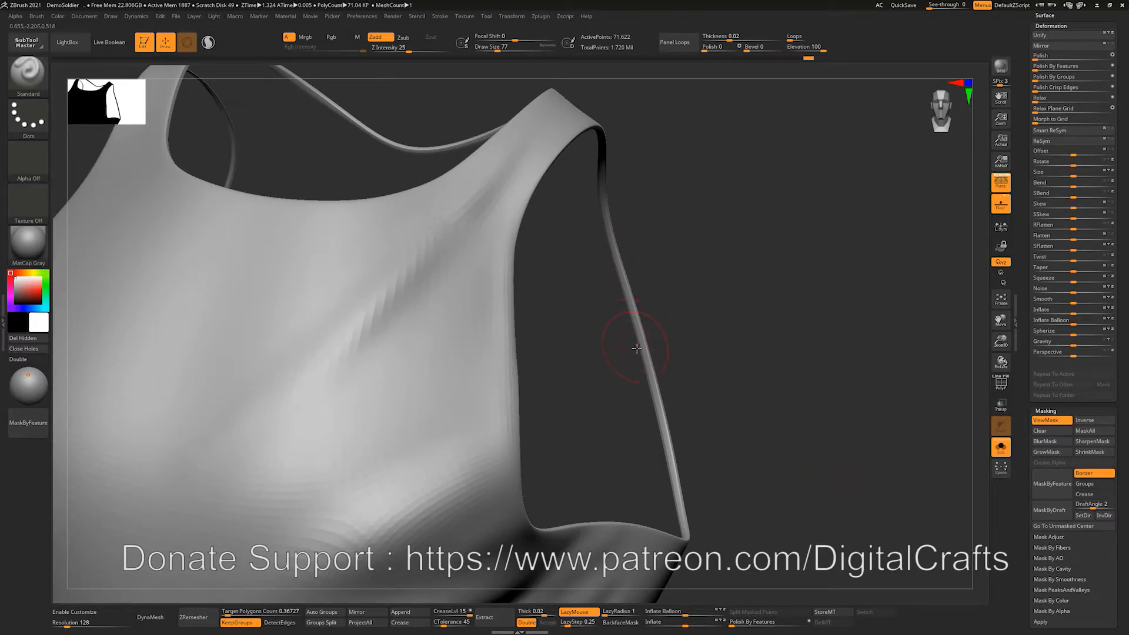
ctrl+click(767, 328)
mouse_move(786, 368)
alt+mouse_down()
mouse_move(767, 334)
mouse_move(761, 345)
mouse_move(778, 347)
alt+mouse_up()
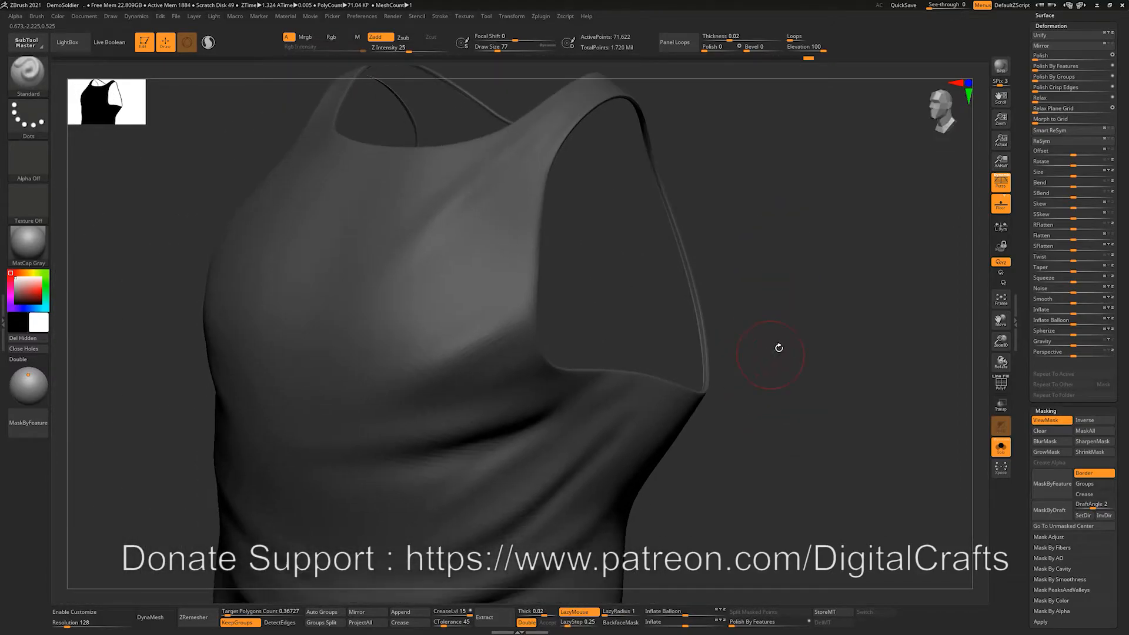
click(1086, 452)
click(1086, 452)
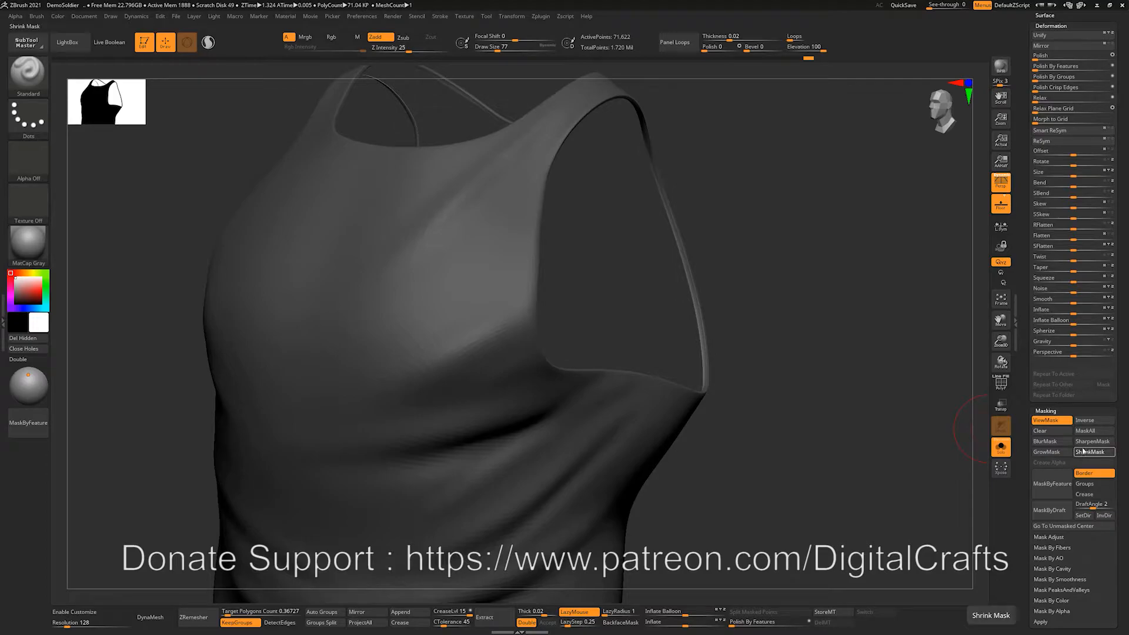
Blur and sharpen the border mask's edge at lower subdivision levels and again at the highest level.
ctrl+click(439, 291)
ctrl+alt+click(439, 296)
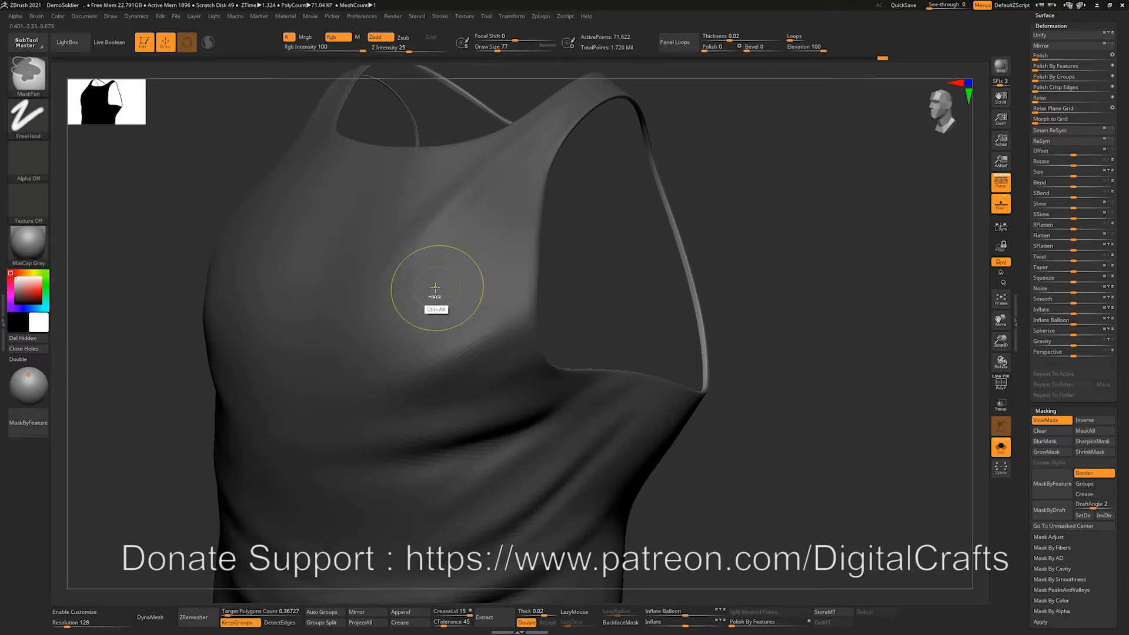
key(shift+d)
key(shift+d)
ctrl+click(434, 283)
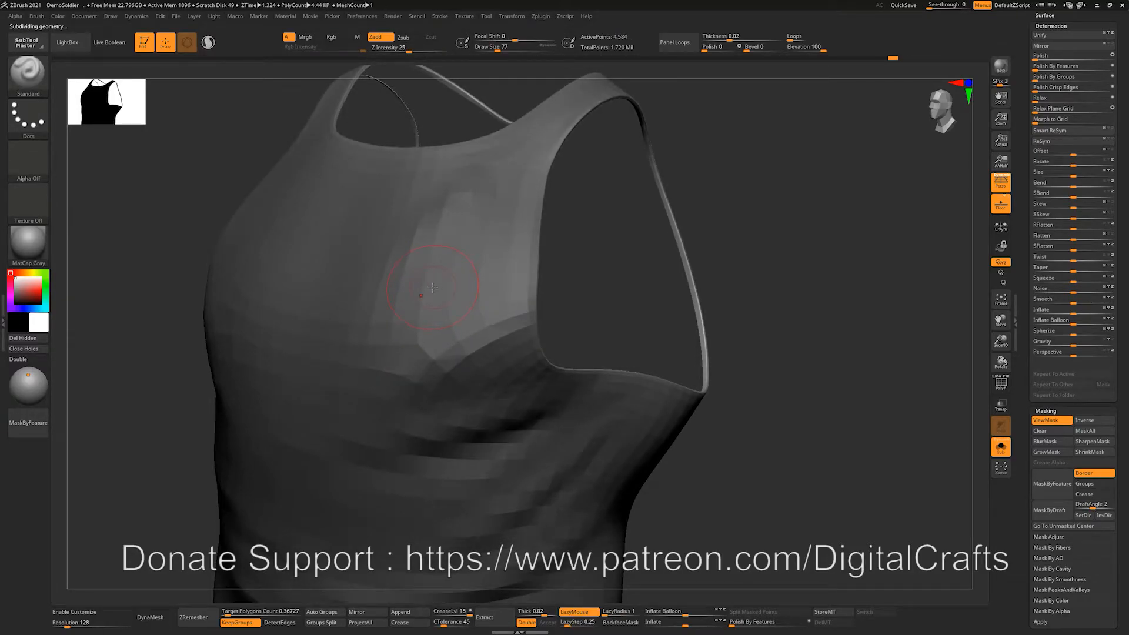
key(d)
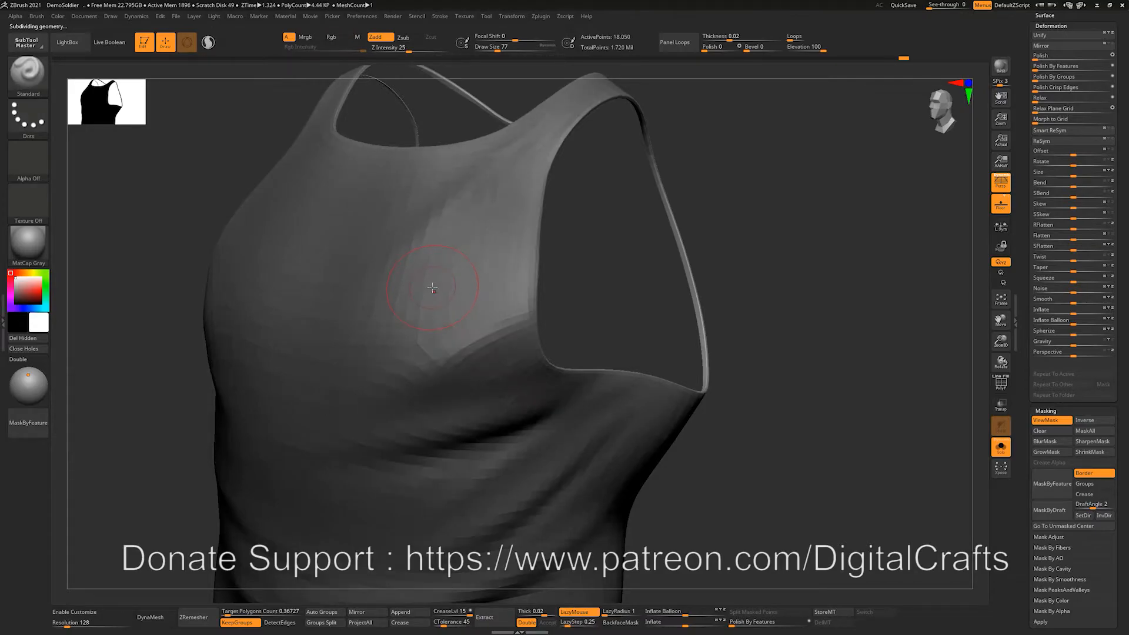
key(ctrl)
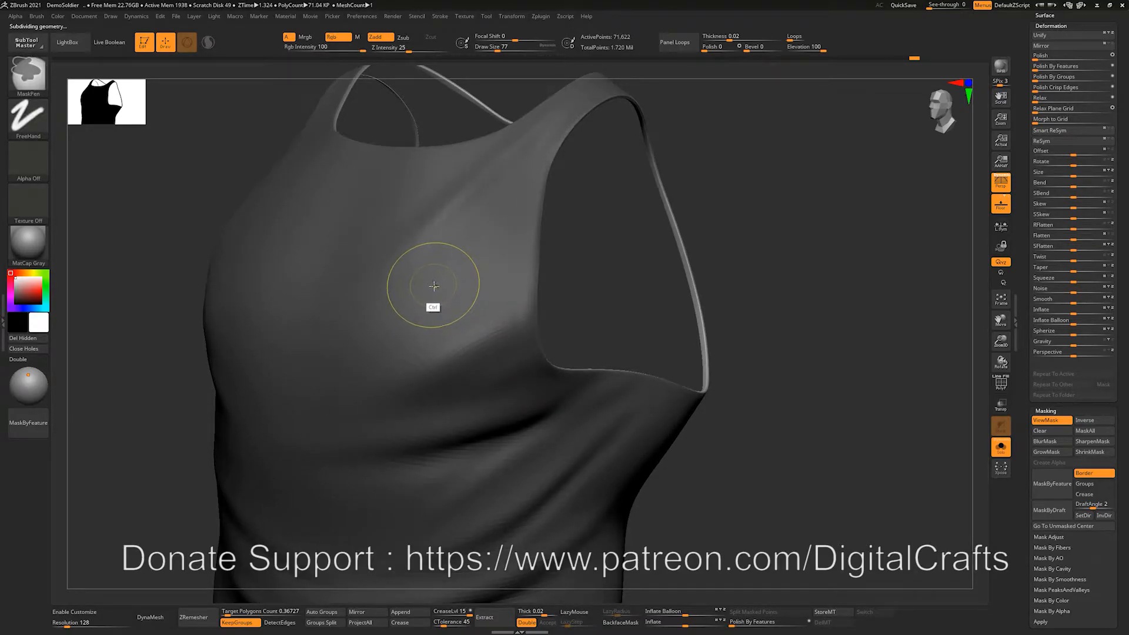
key(alt)
key(alt)
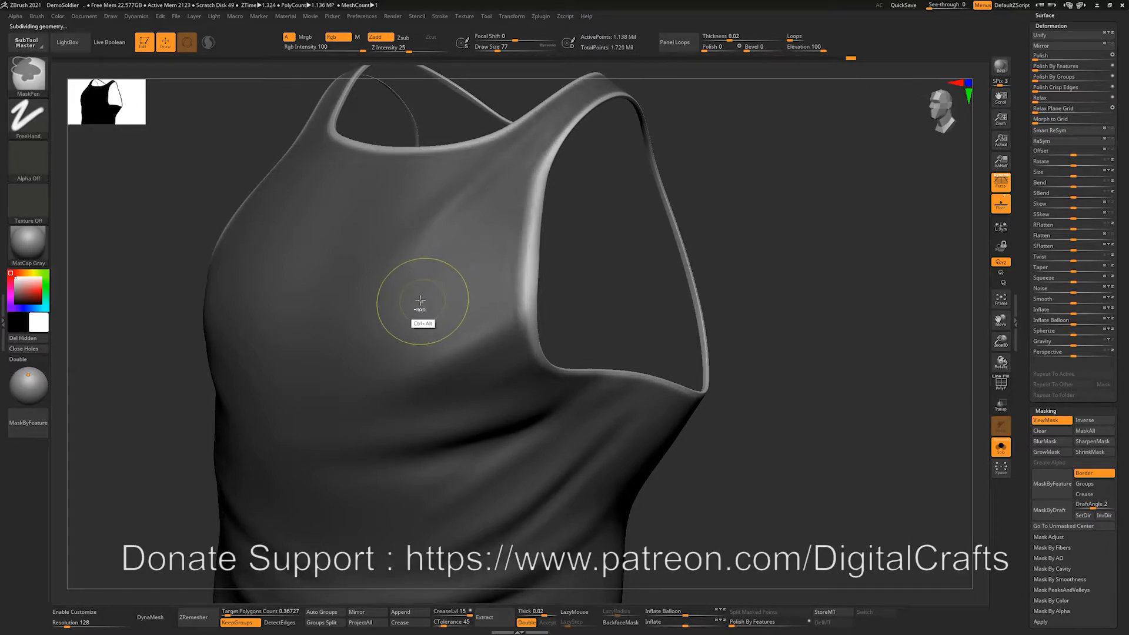
ctrl+click(421, 295)
ctrl+alt+click(422, 295)
Inflate the unmasked trim along the neckline, armholes and hem by 1, and toggle the mask display to check it.
drag(778, 226, 793, 144)
drag(736, 192, 562, 134)
drag(656, 209, 679, 178)
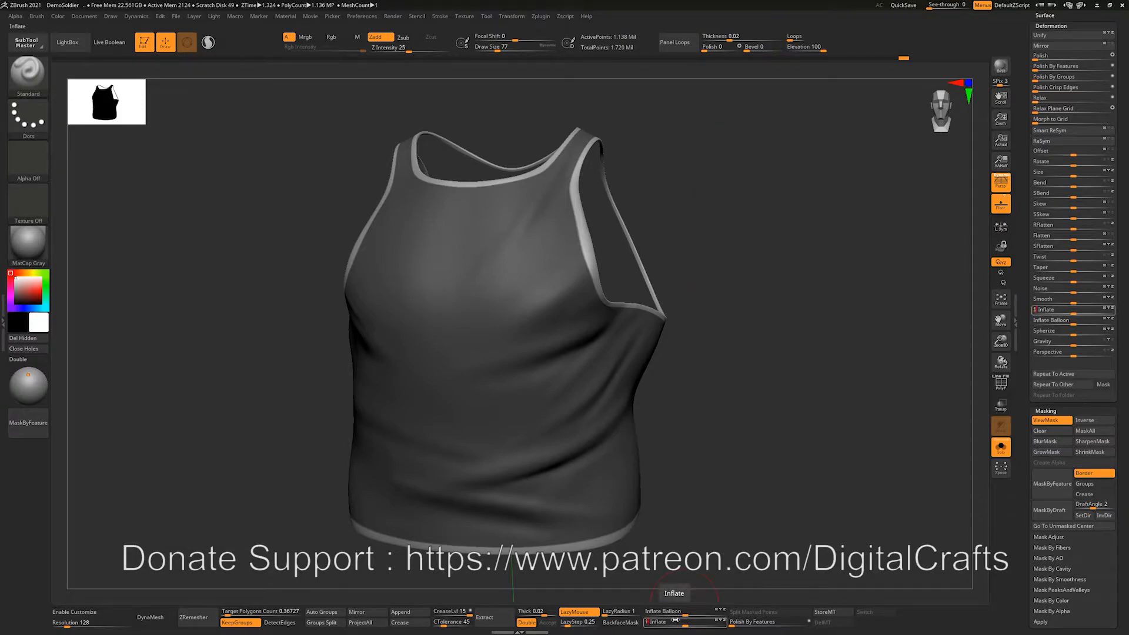
alt+drag(740, 241, 761, 255)
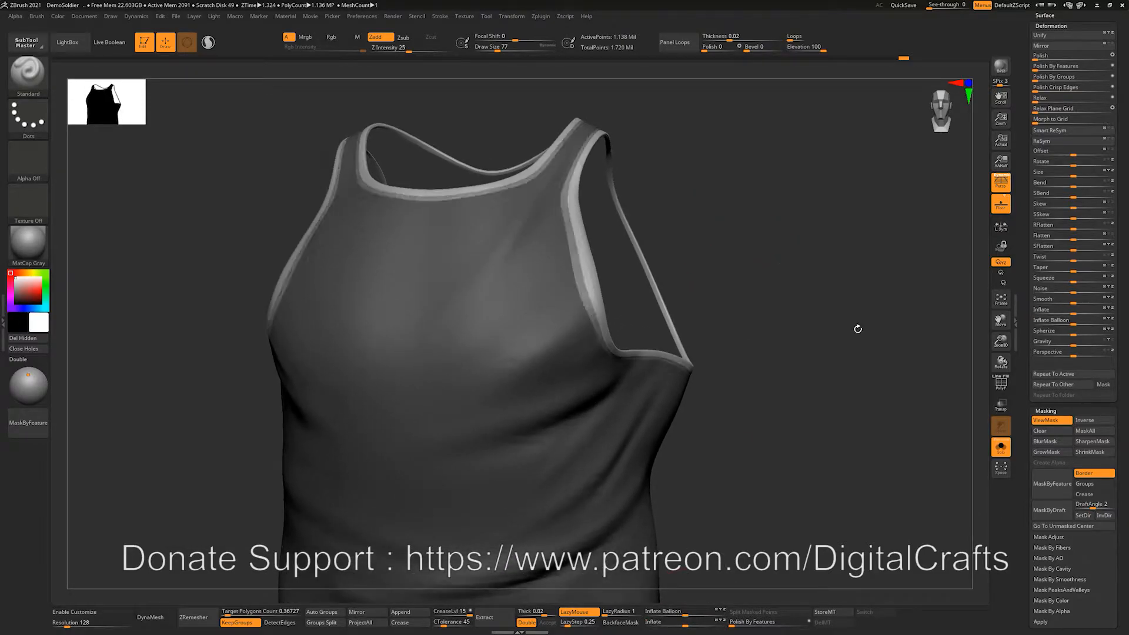
alt+drag(784, 181, 682, 191)
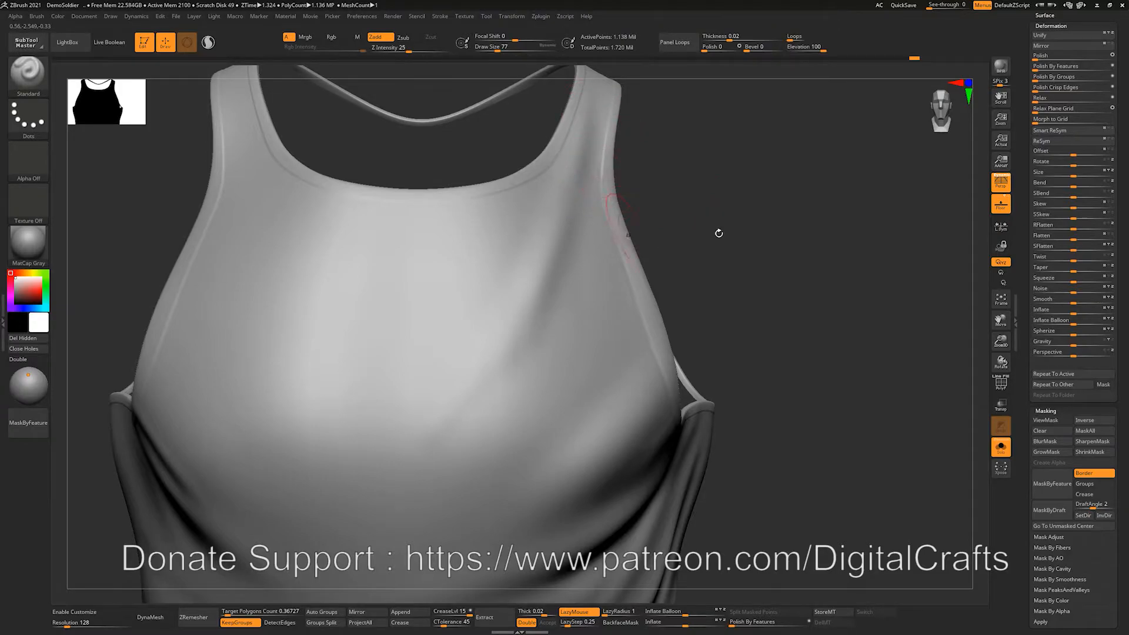
key(ctrl+h)
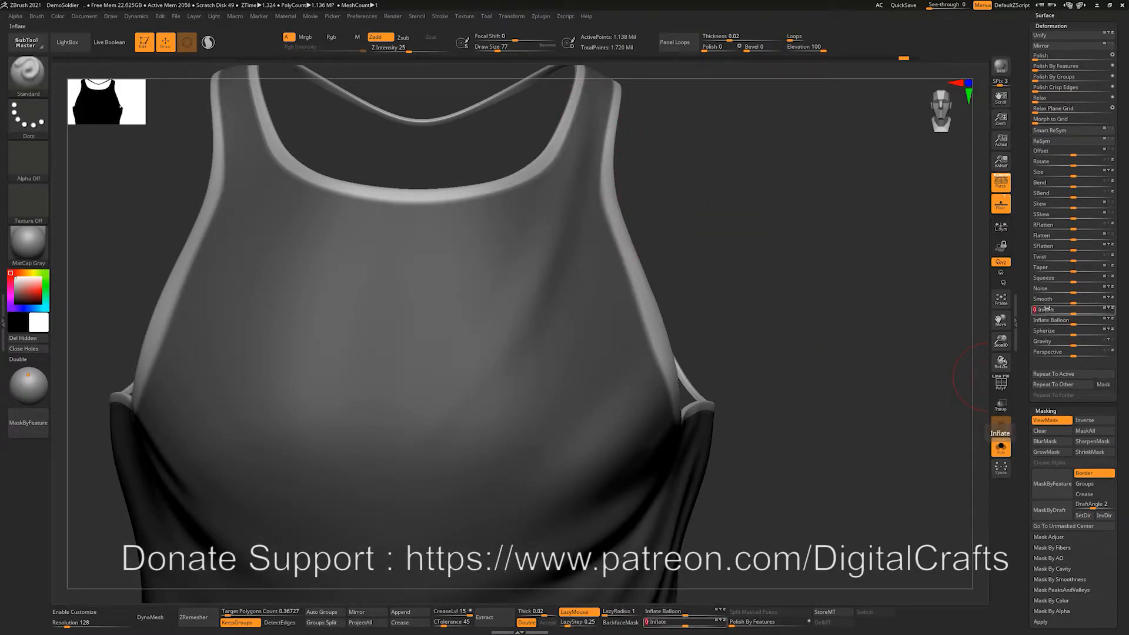
Sharpen the mask's edge around the trim and compare the trim with the mask shown and hidden.
ctrl+alt+click(494, 216)
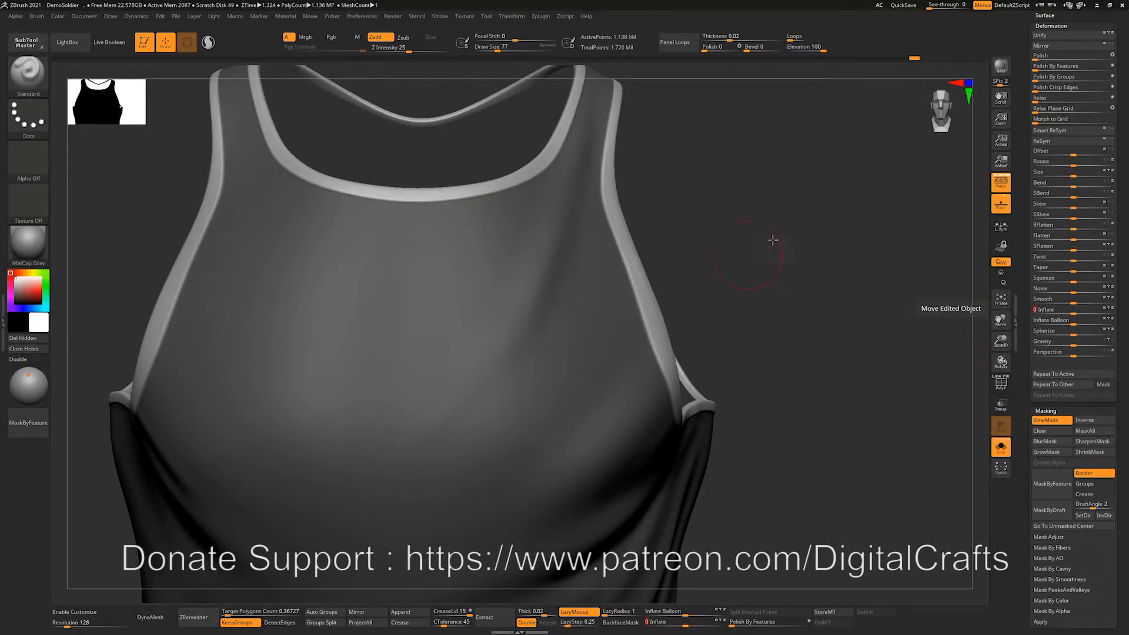
drag(774, 242, 750, 258)
key(ctrl+h)
alt+drag(819, 281, 521, 207)
alt+drag(668, 273, 673, 316)
key(ctrl+h)
Fill the unmasked trim with red (R 174, G 37, B 37) using FillObject, and hide the mask display.
drag(49, 297, 32, 292)
click(57, 16)
click(80, 215)
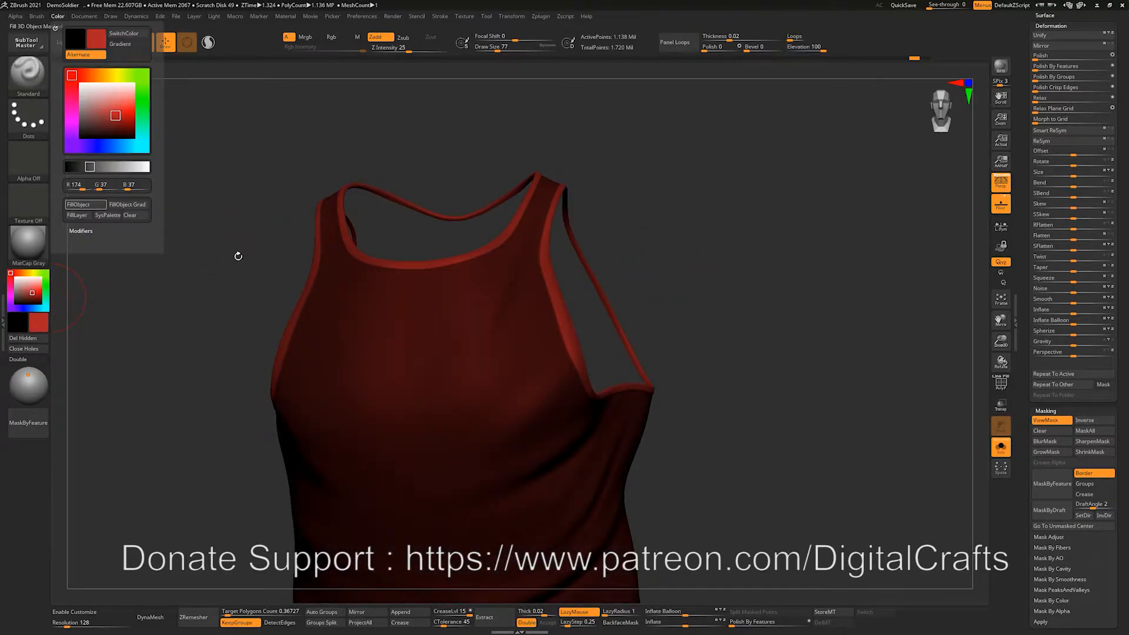
key(ctrl+h)
Examine the red trim around the neckline, armholes and hem from the front and side, with PolyFrame toggled.
drag(255, 152, 772, 262)
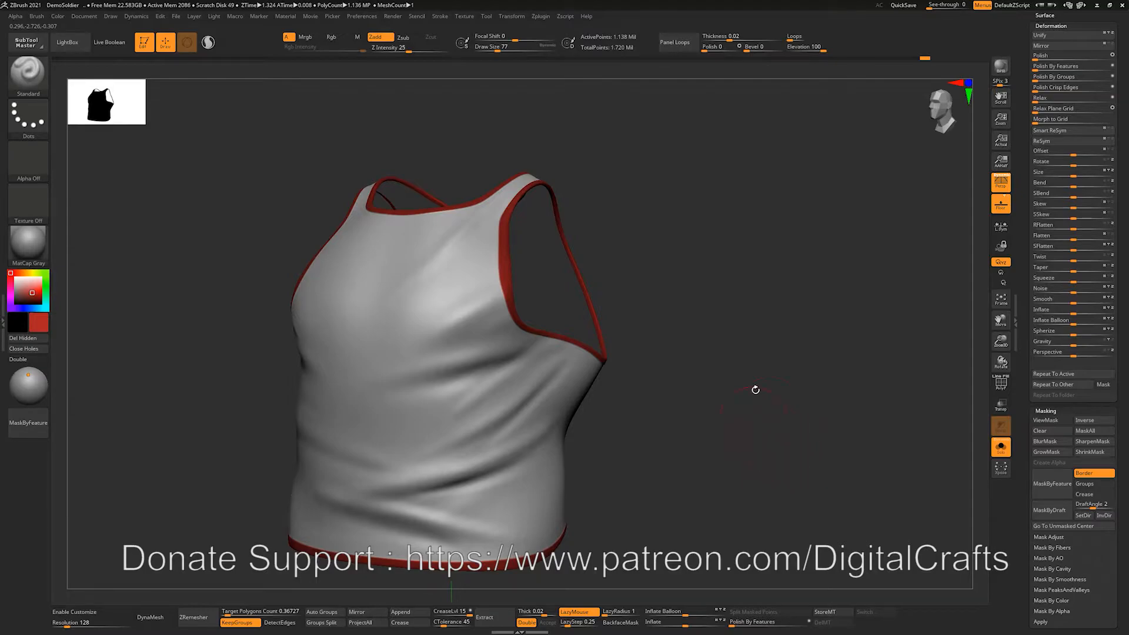
drag(760, 389, 716, 361)
alt+drag(742, 406, 733, 383)
key(shift+f)
key(shift+f)
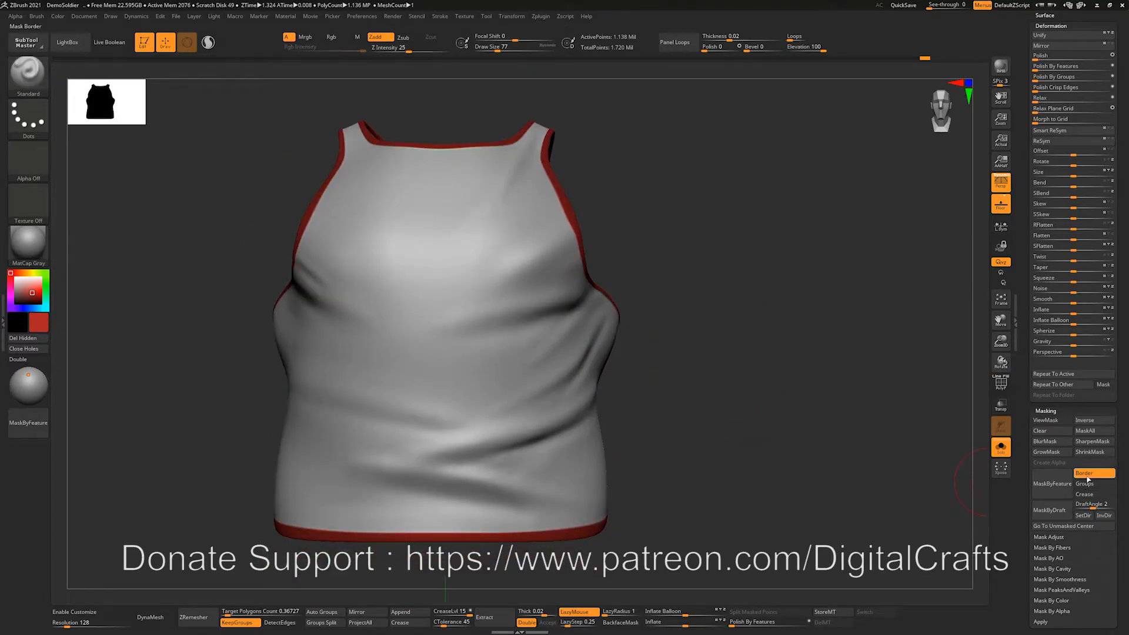
drag(787, 369, 741, 376)
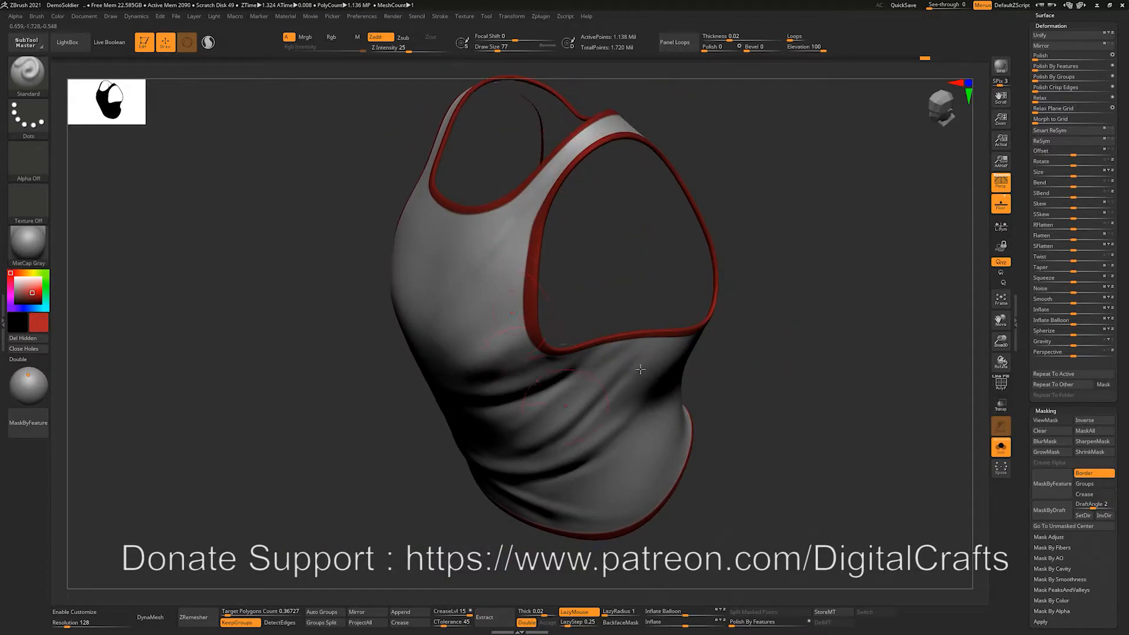
drag(826, 276, 779, 272)
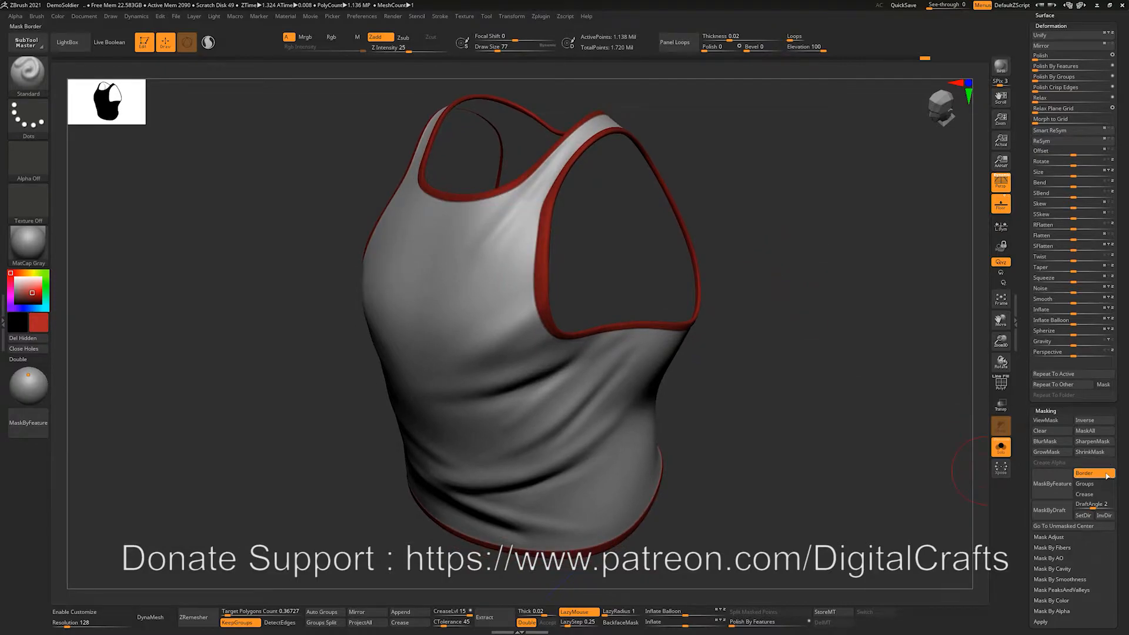
Turn the vest to its front view, show its PolyFrame and drop it to the lowest subdivision level.
shift+drag(822, 343, 776, 343)
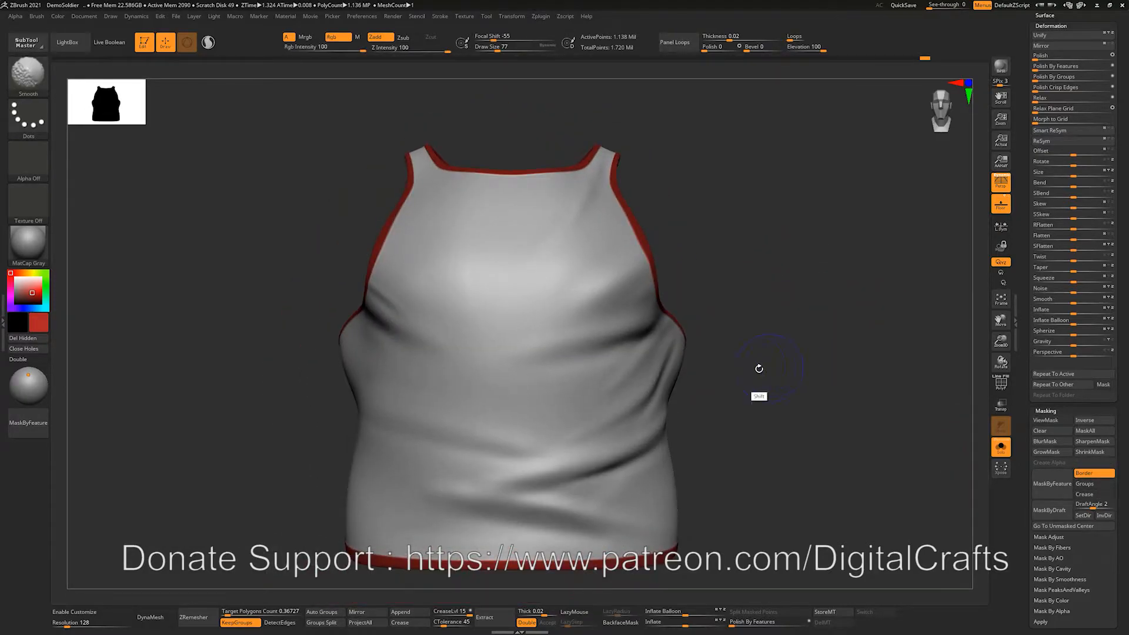
key(shift+f)
key(shift+d)
key(shift+d)
key(shift+d)
key(shift+d)
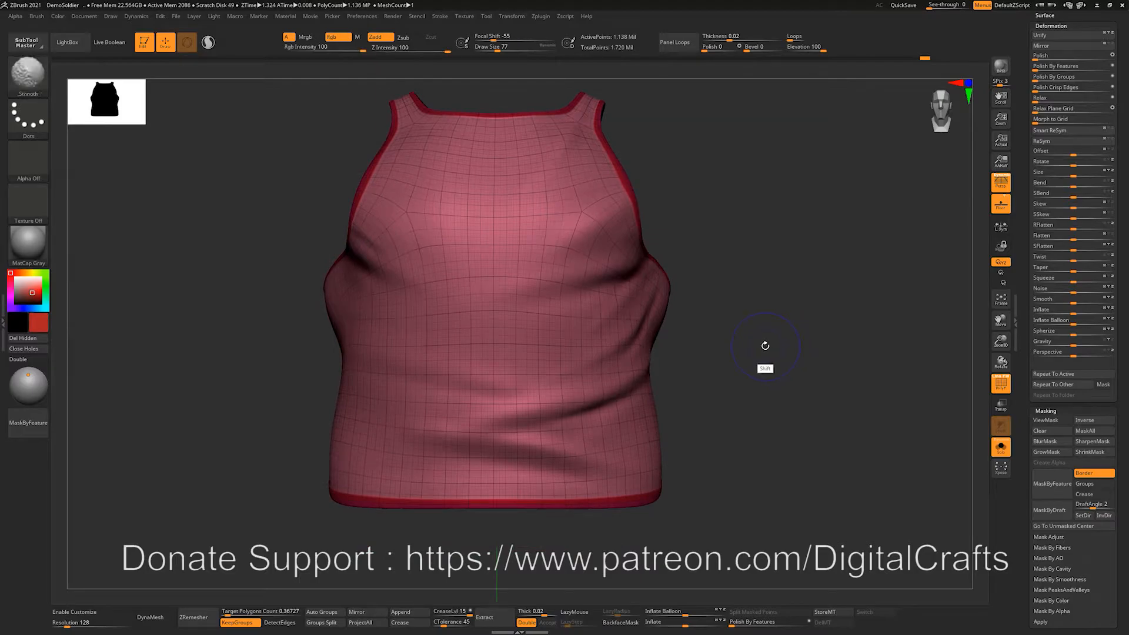
Isolate the vest's lower polygon rows with SelectRect and hide the extra polygons above that band with SelectLasso.
alt+drag(769, 378, 797, 310)
mouse_move(331, 335)
ctrl+shift+mouse_down()
mouse_move(574, 486)
mouse_move(801, 522)
ctrl+shift+mouse_up()
mouse_move(824, 427)
mouse_down()
mouse_move(796, 320)
mouse_move(746, 353)
mouse_move(848, 353)
mouse_move(775, 335)
mouse_move(733, 347)
mouse_up()
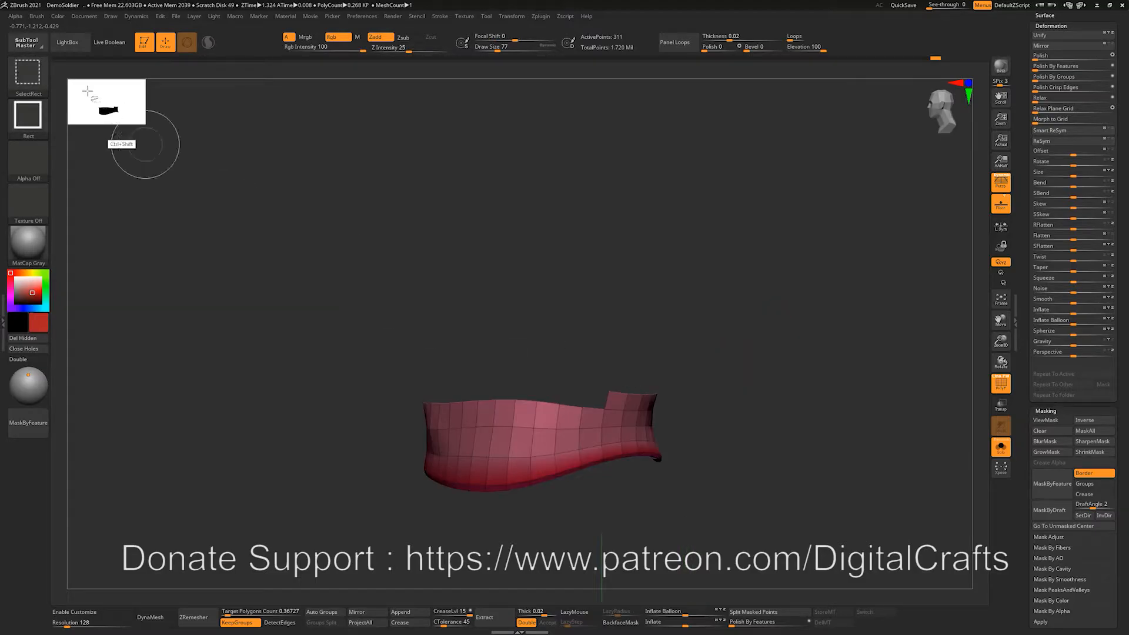
ctrl+shift+click(37, 86)
click(294, 122)
mouse_move(606, 285)
ctrl+alt+shift+mouse_down()
mouse_move(550, 378)
mouse_move(655, 411)
mouse_move(680, 391)
mouse_move(605, 291)
ctrl+alt+shift+mouse_up()
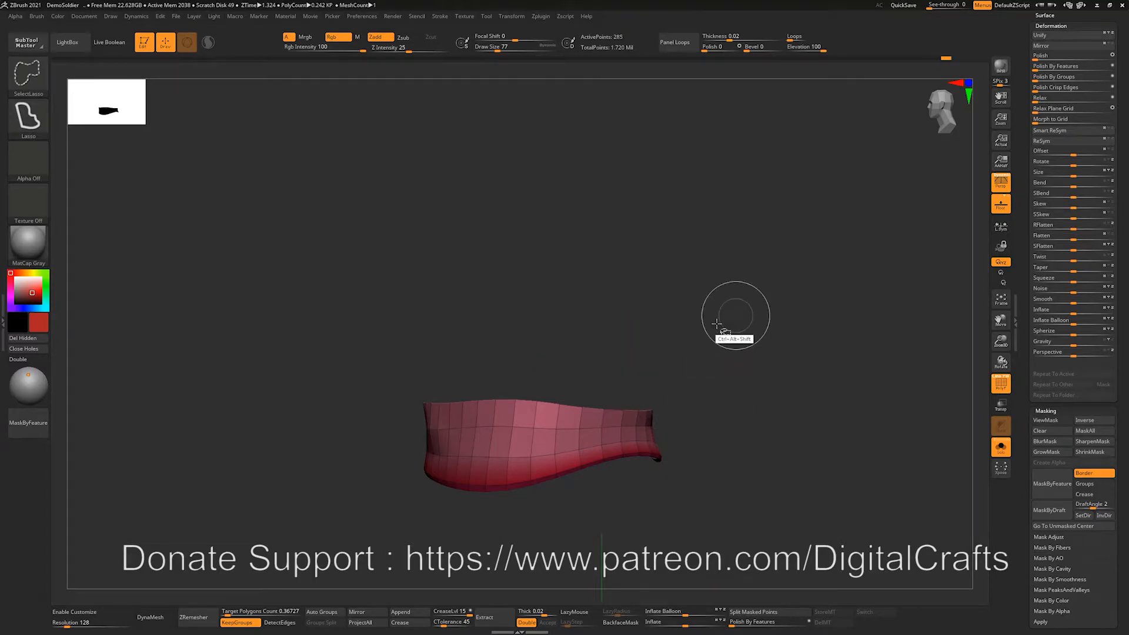
Try isolating a small rear section of the lower band with SelectLasso.
ctrl+shift+click(27, 76)
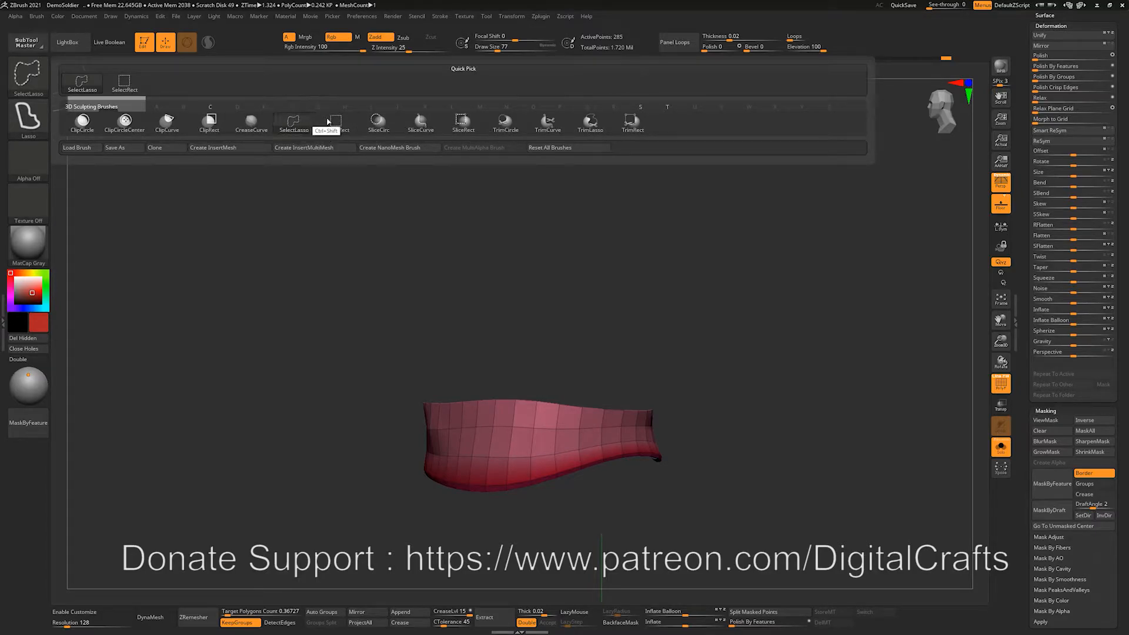
mouse_move(297, 127)
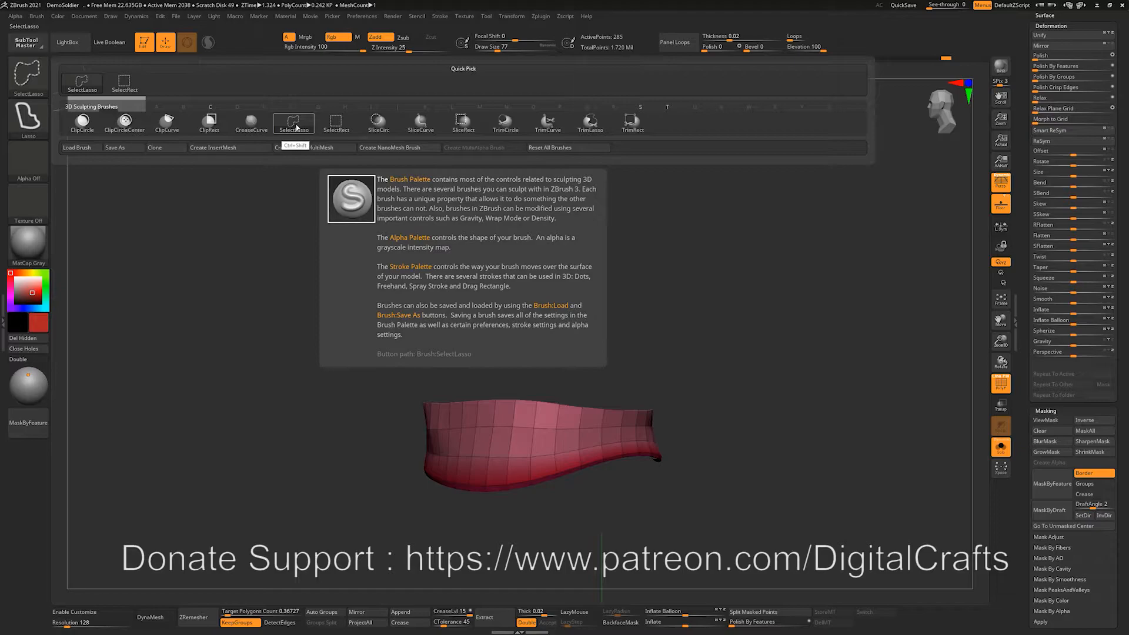
click(297, 131)
mouse_move(654, 186)
ctrl+shift+mouse_down()
mouse_move(574, 184)
mouse_move(647, 352)
mouse_move(737, 501)
mouse_move(655, 188)
ctrl+shift+mouse_up()
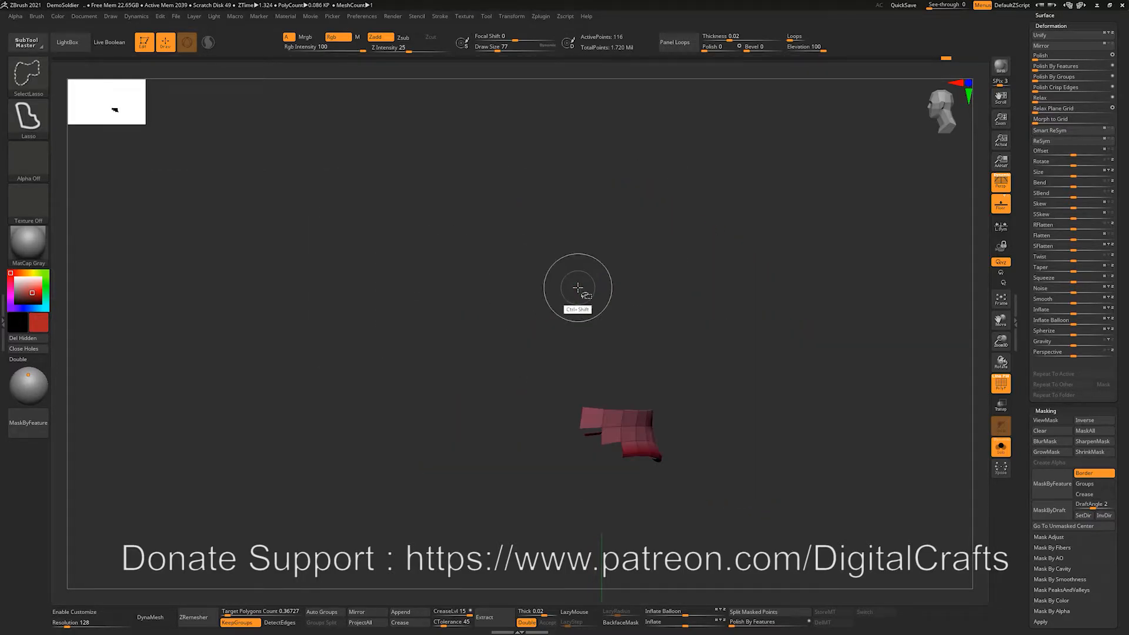
ctrl+shift+click(782, 227)
Assign a new polygroup to the isolated lower band and show the whole vest again.
mouse_move(663, 285)
mouse_down()
mouse_move(683, 287)
mouse_move(665, 293)
mouse_move(668, 265)
mouse_up()
drag(713, 306, 697, 261)
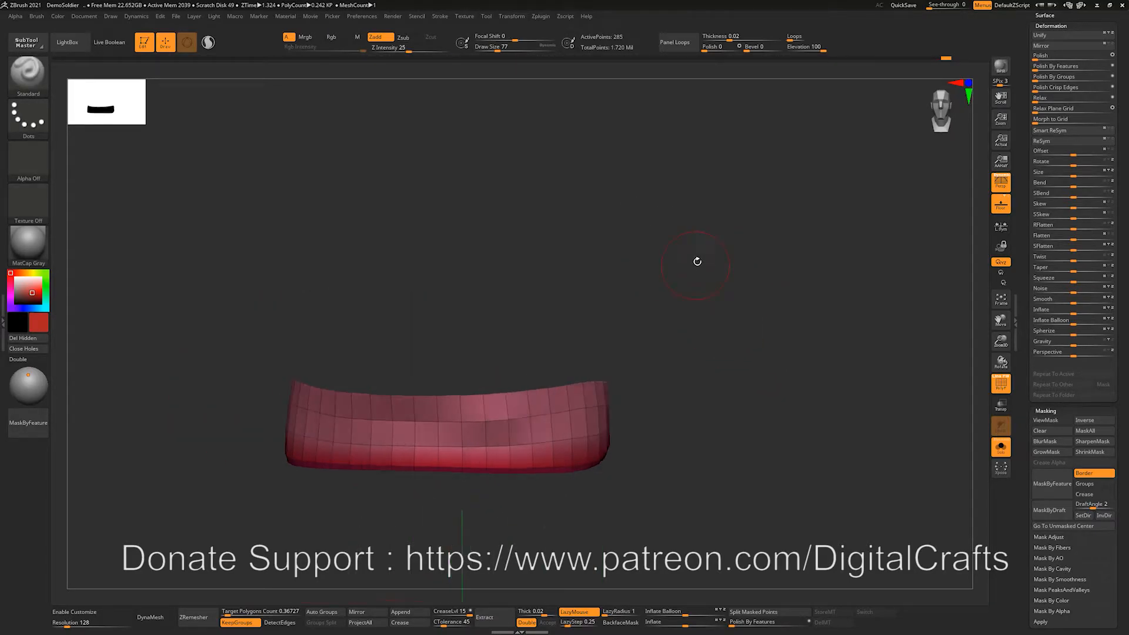
key(ctrl)
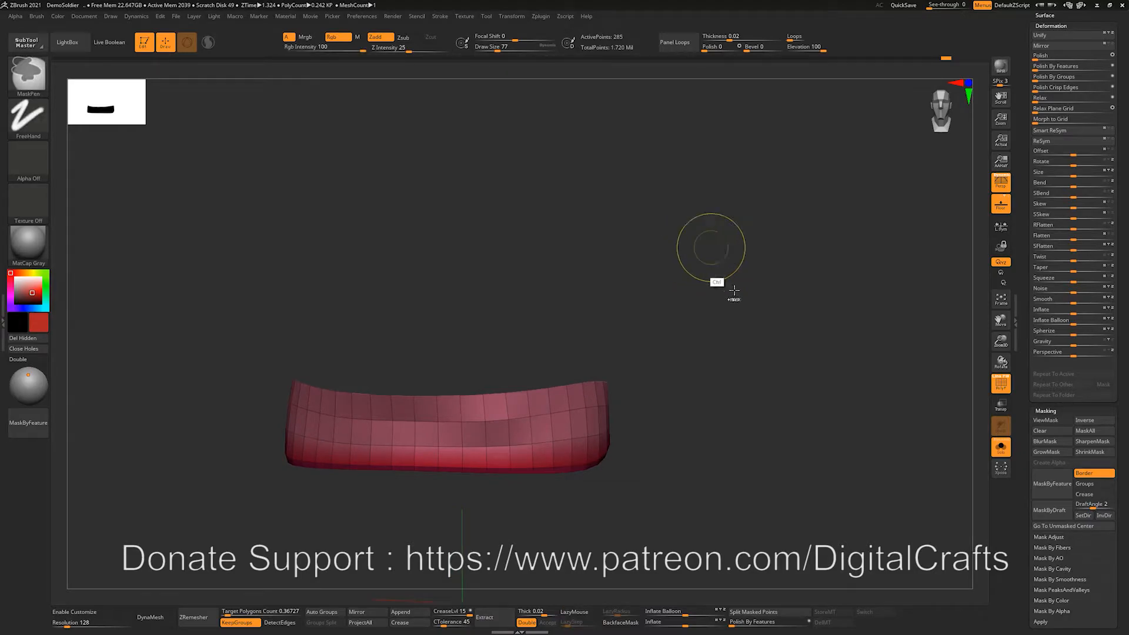
key(ctrl+w)
ctrl+shift+click(681, 252)
Try hiding the polygon loop around the waist with SelectLasso, and bring the whole vest back into view.
mouse_move(717, 272)
alt+mouse_down()
mouse_move(706, 316)
mouse_move(701, 271)
mouse_move(608, 312)
alt+mouse_up()
key(ctrl+shift)
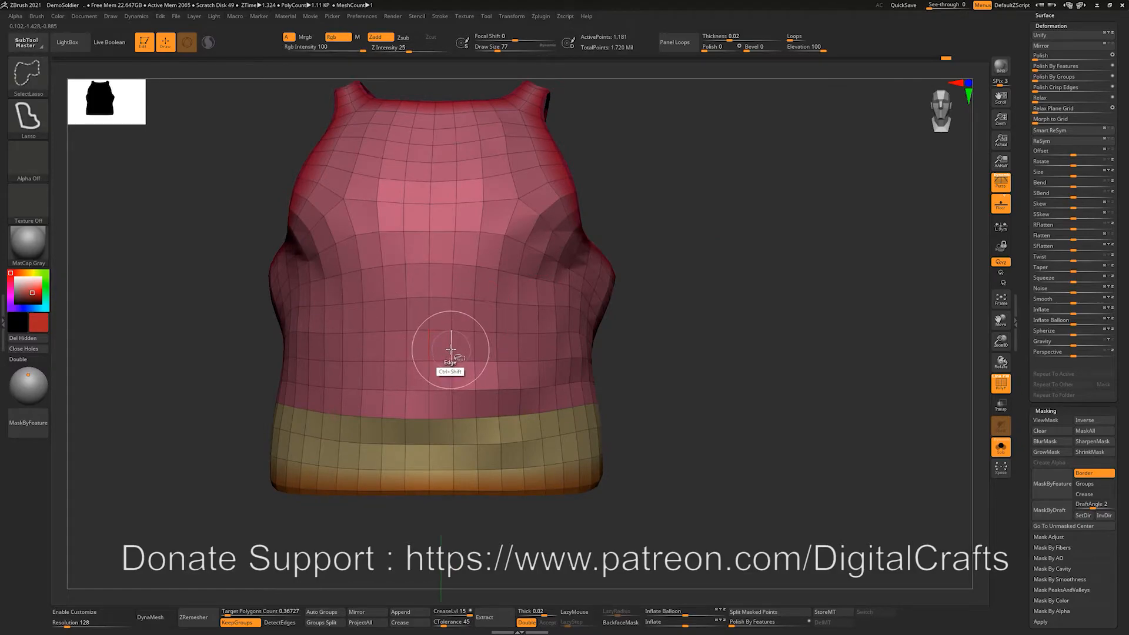
ctrl+shift+click(450, 347)
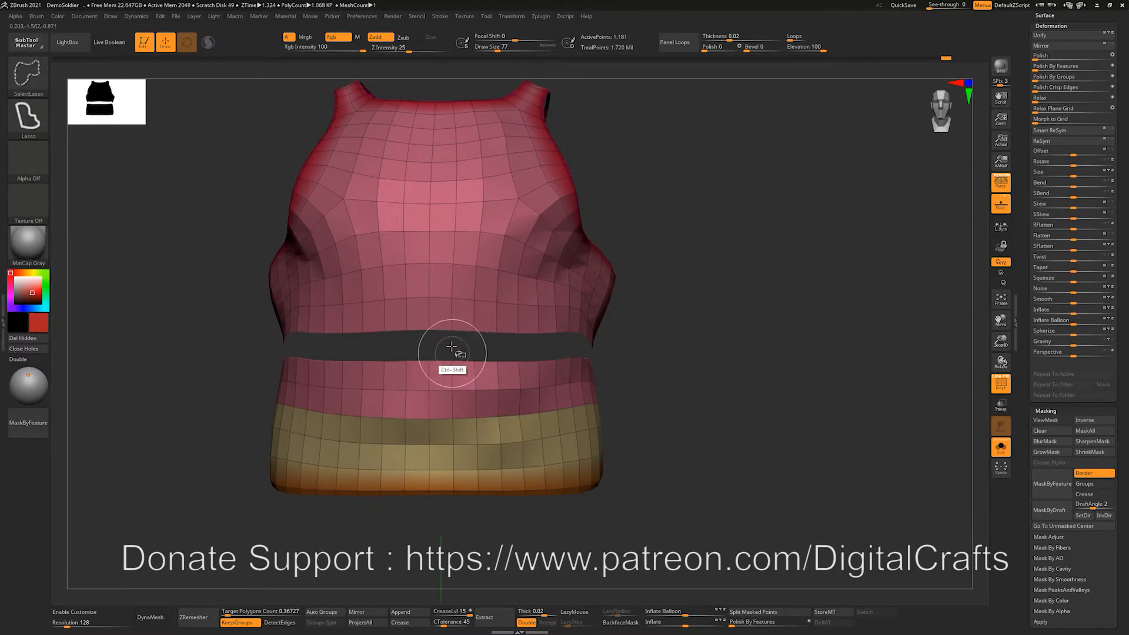
ctrl+shift+click(623, 313)
ctrl+shift+click(623, 293)
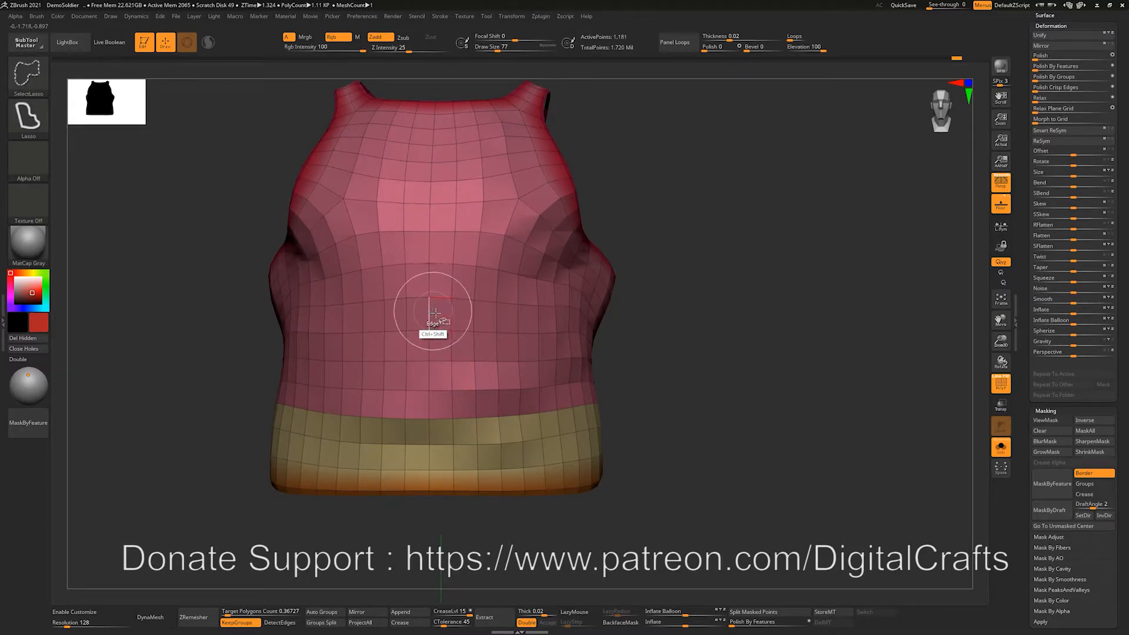
Change the selection brush to SelectRect, and switch back to SelectLasso.
click(30, 75)
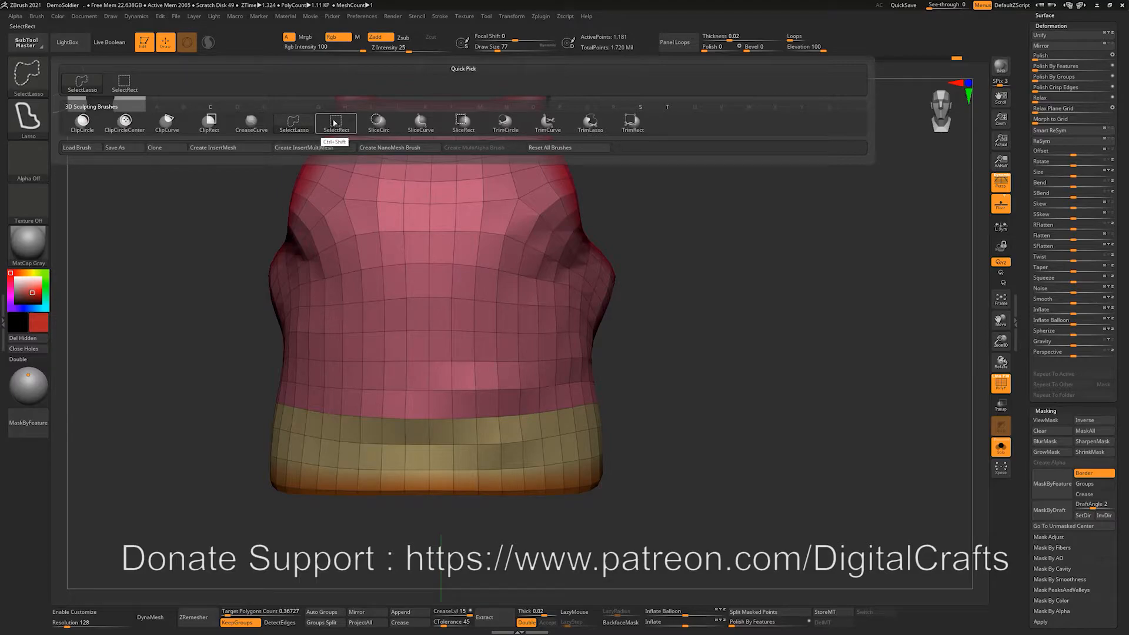
click(334, 123)
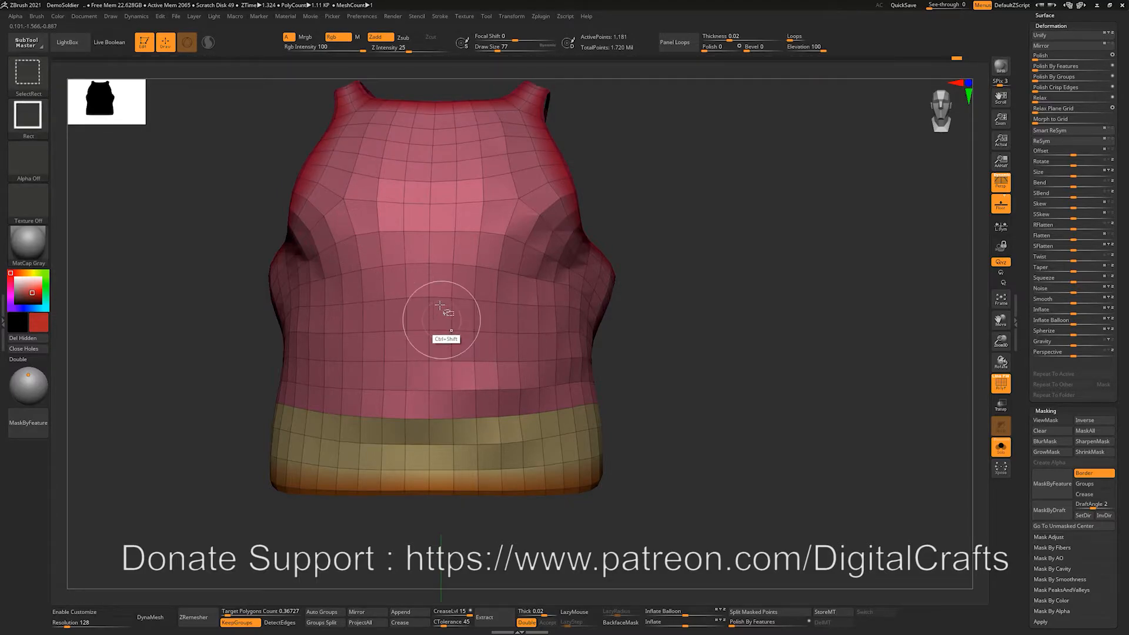
click(27, 74)
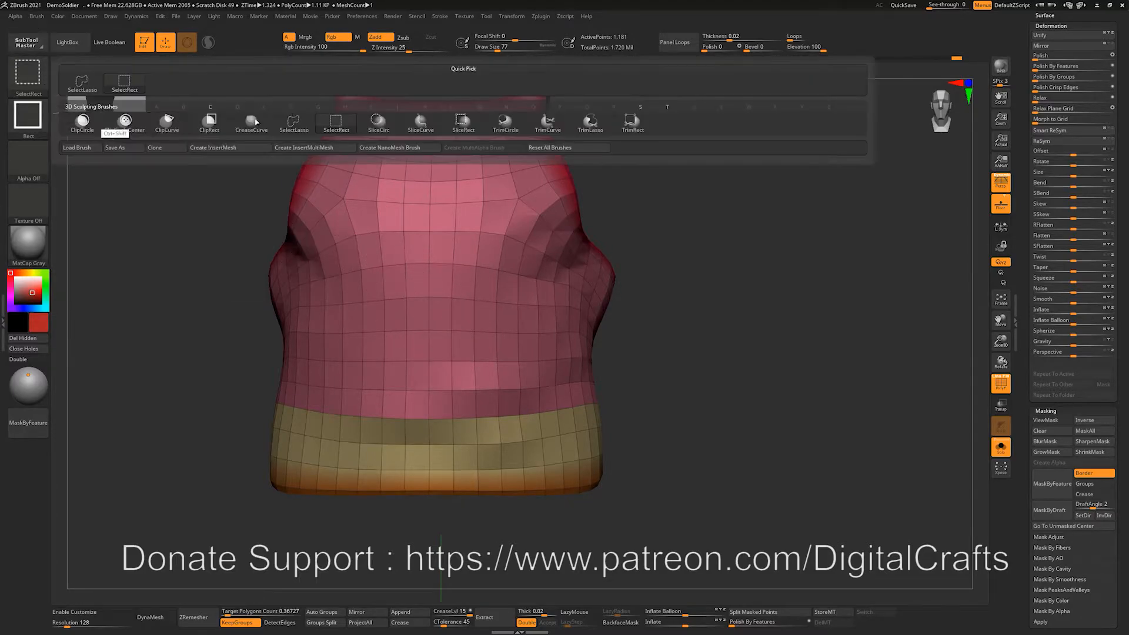
click(294, 123)
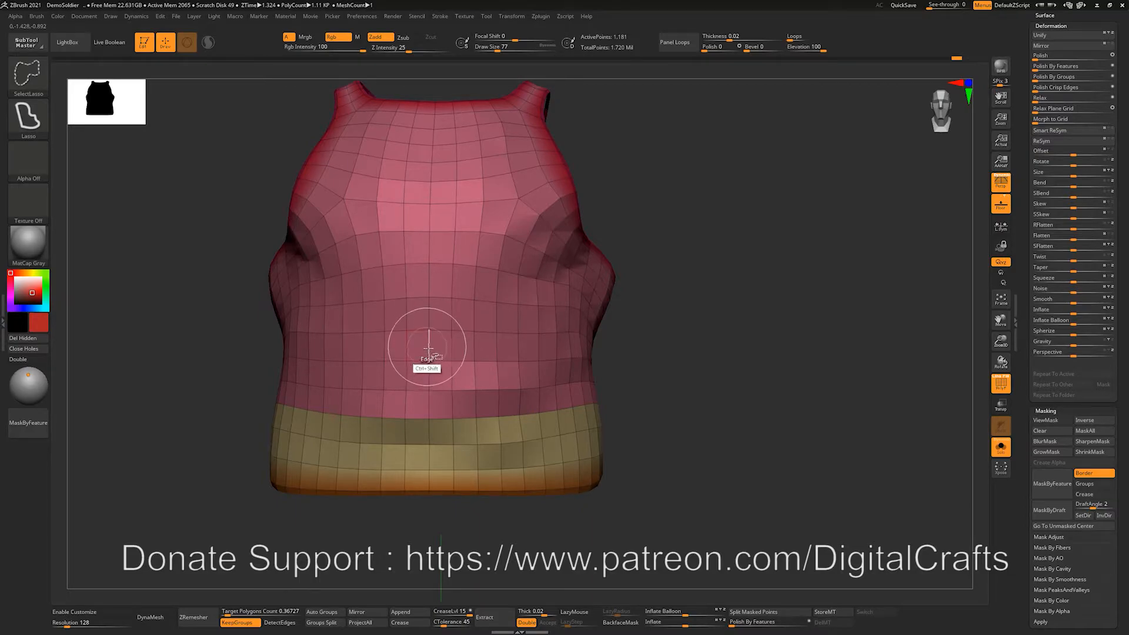
Isolate the polygon loop around the waist, give it a new polygroup and unhide the rest of the vest.
ctrl+shift+click(428, 347)
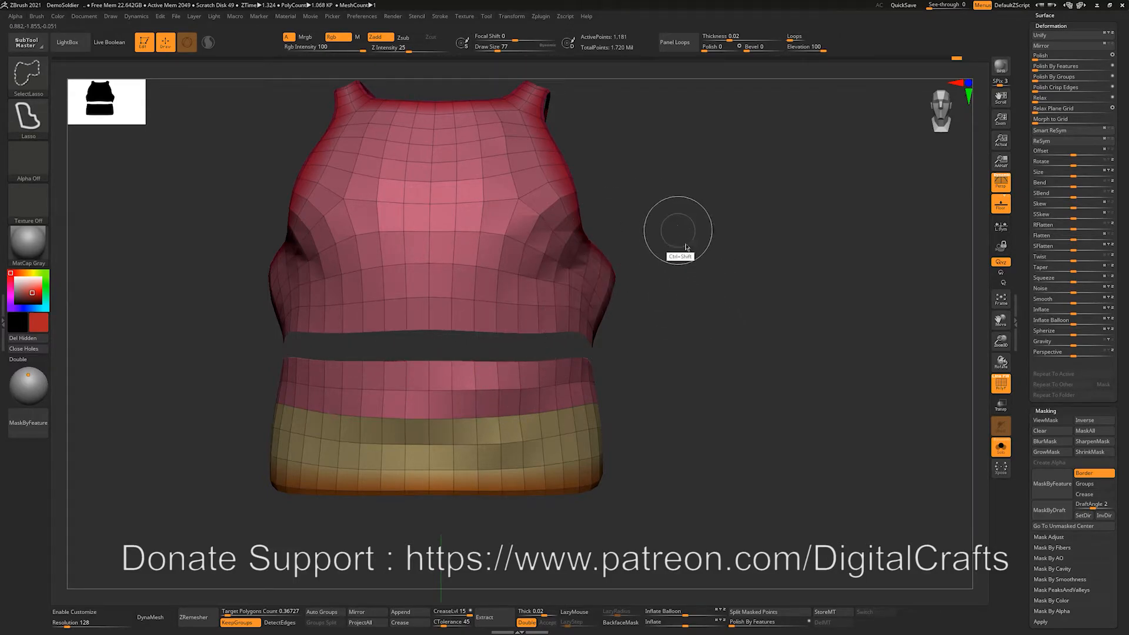
ctrl+shift+click(677, 176)
key(ctrl+w)
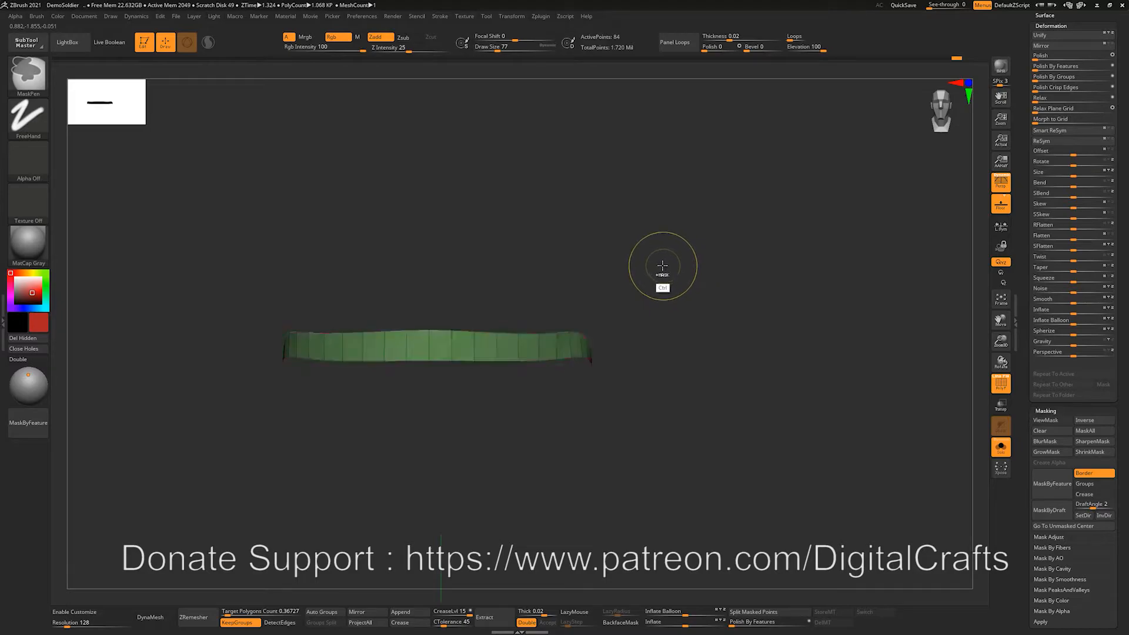
ctrl+shift+click(647, 240)
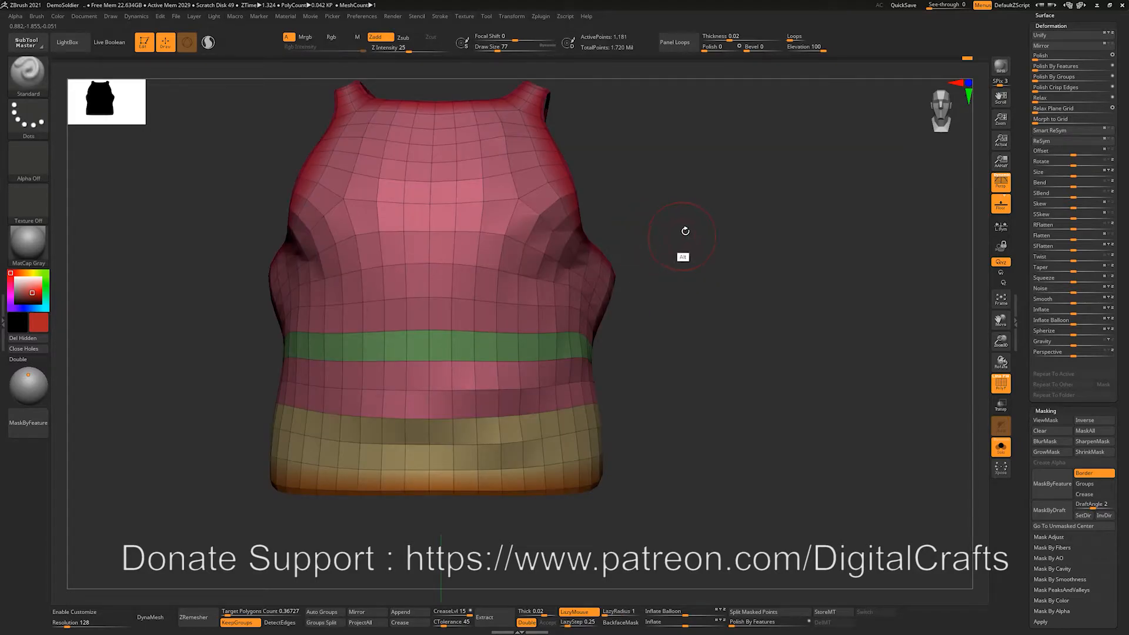
Set MaskByFeature to Groups only, with Border off, and mask the polygroup borders.
alt+drag(680, 234, 638, 204)
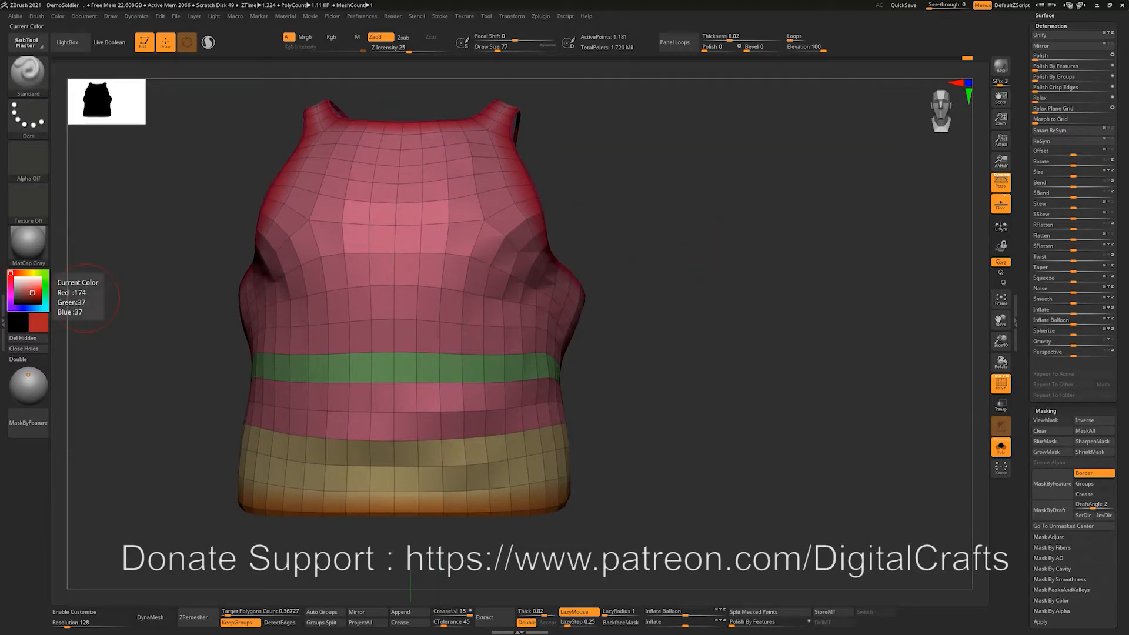
drag(664, 253, 969, 450)
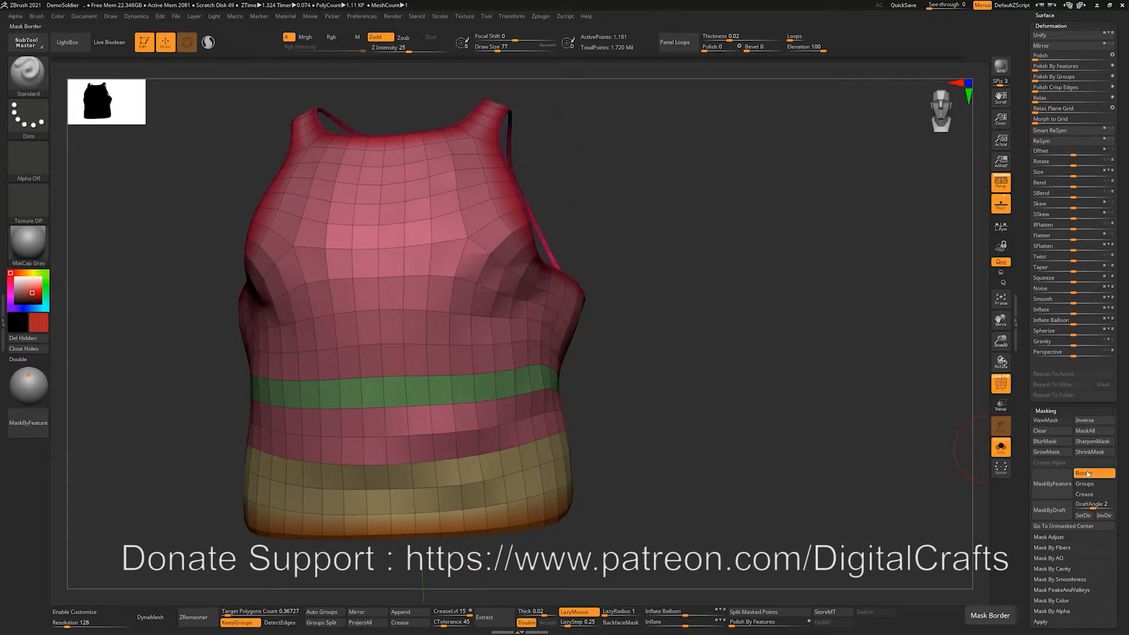
click(1087, 474)
click(1086, 484)
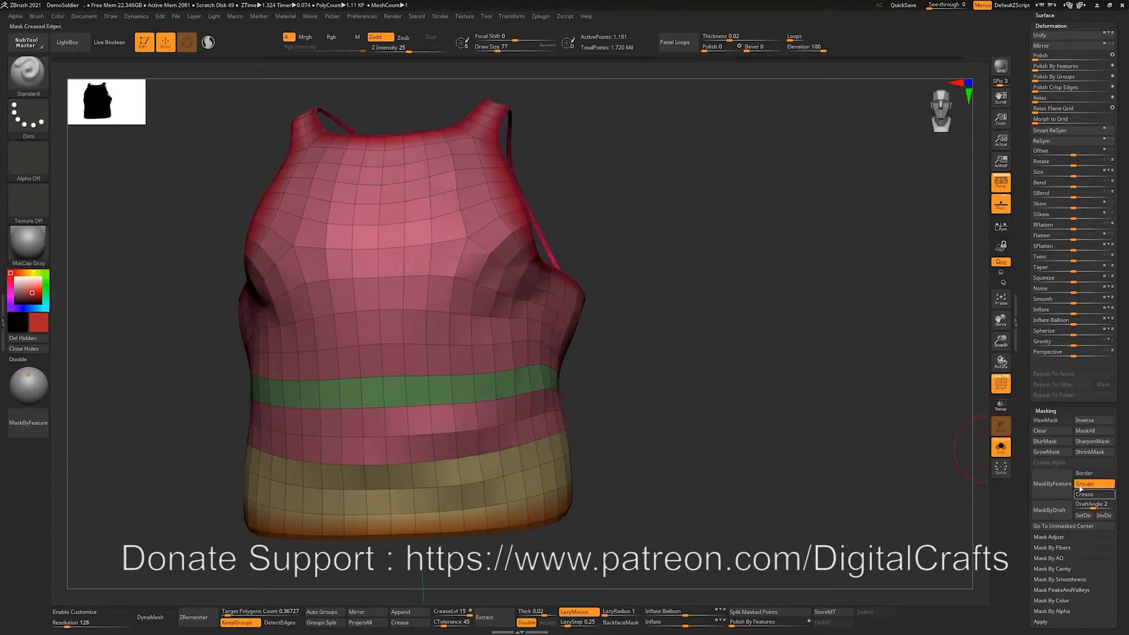
click(1039, 488)
Hide the PolyFrame and raise the vest's subdivision level to check the mask bands around the waist.
key(shift+f)
mouse_move(726, 396)
alt+mouse_down()
mouse_move(742, 411)
mouse_move(743, 438)
mouse_move(537, 320)
alt+mouse_up()
key(d)
key(d)
key(d)
mouse_move(613, 388)
mouse_down()
mouse_move(642, 395)
mouse_move(625, 358)
mouse_up()
mouse_move(664, 370)
mouse_down()
mouse_move(622, 360)
mouse_move(655, 403)
mouse_move(650, 378)
mouse_move(660, 392)
mouse_move(839, 404)
mouse_up()
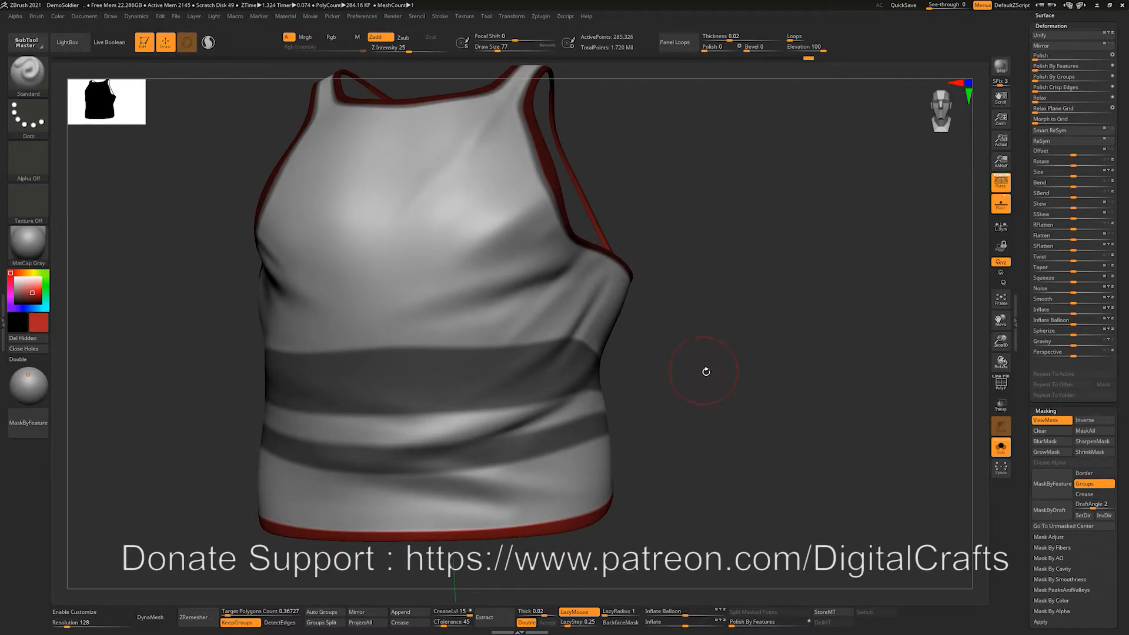
Clear the wide mask bands and reapply MaskByFeature for Groups at the highest subdivision level.
ctrl+drag(763, 361, 828, 482)
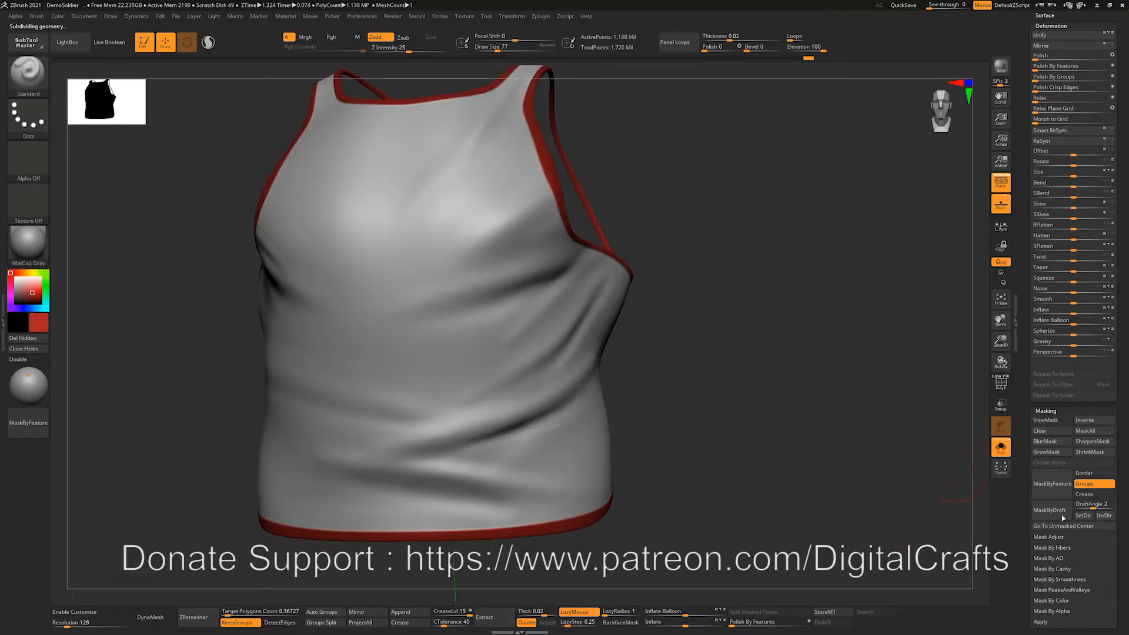
click(1047, 492)
alt+drag(711, 406, 740, 383)
alt+drag(755, 430, 700, 435)
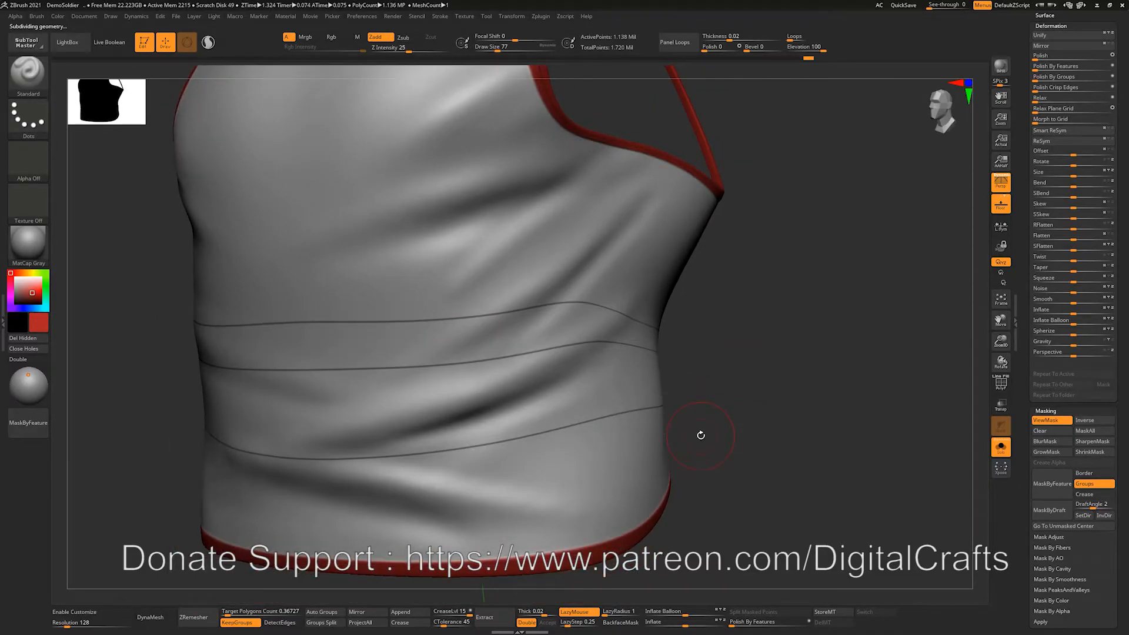
Invert the mask, inflate the unmasked polygroup border lines around the waist and hide the mask display.
ctrl+click(726, 452)
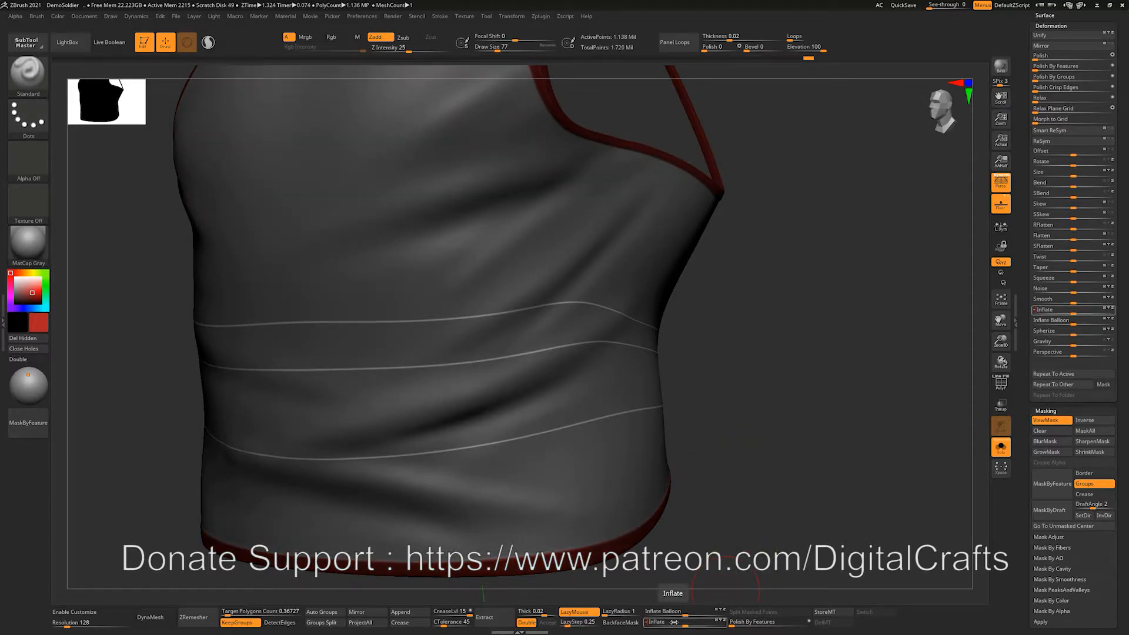
key(Return)
key(ctrl+h)
drag(778, 399, 709, 414)
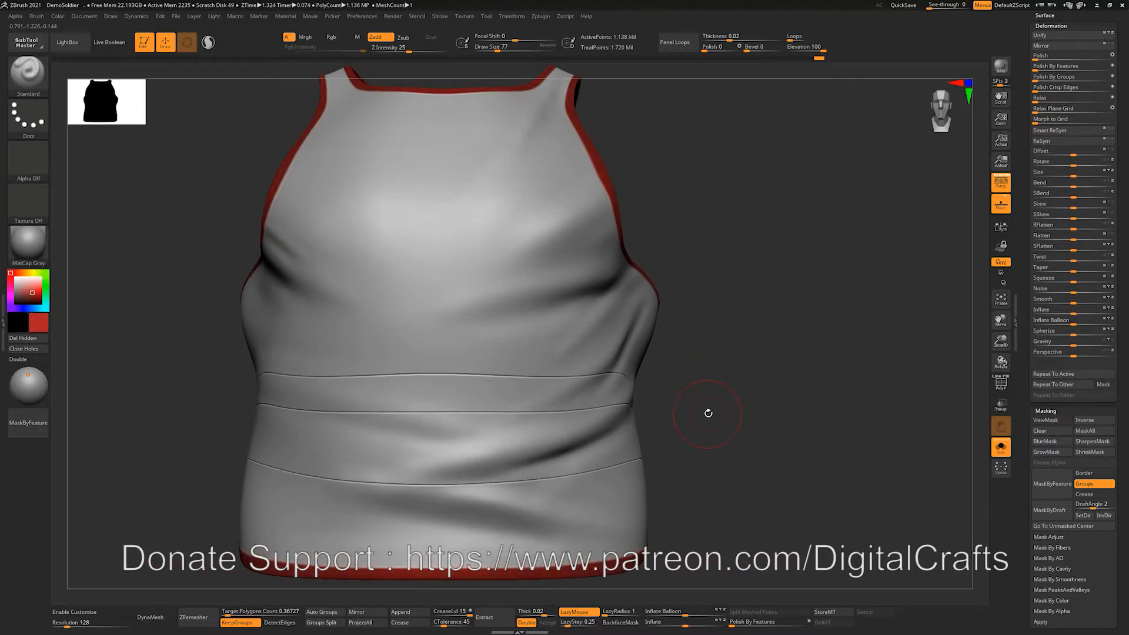
alt+drag(705, 351, 690, 363)
Fill the unmasked polygroup border lines with orange using FillObject.
key(ctrl+h)
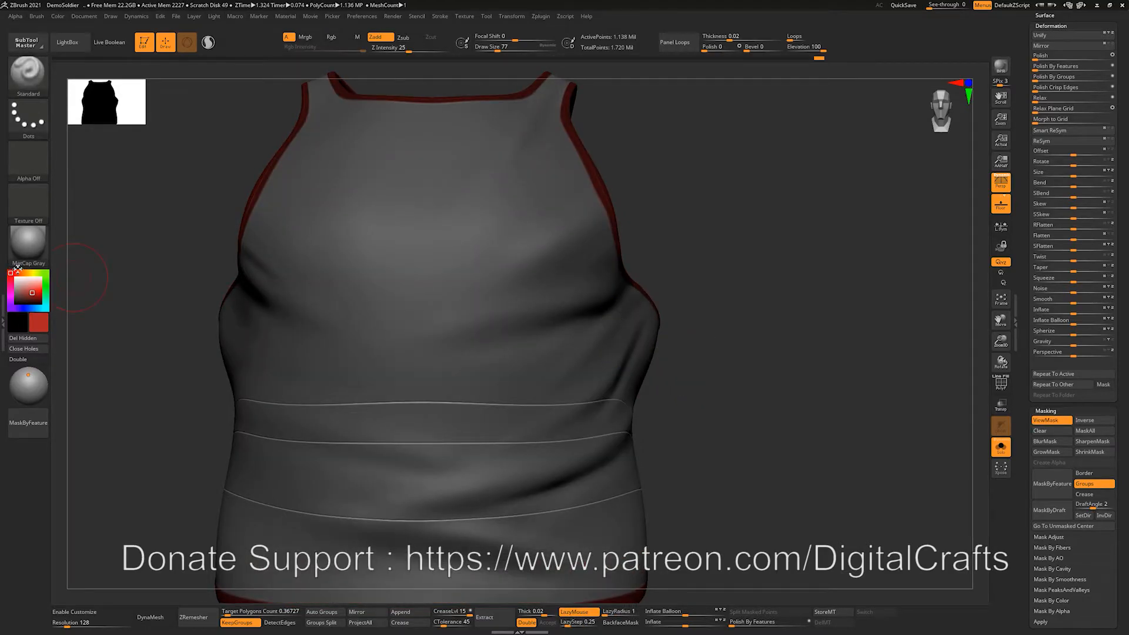
click(57, 16)
click(75, 201)
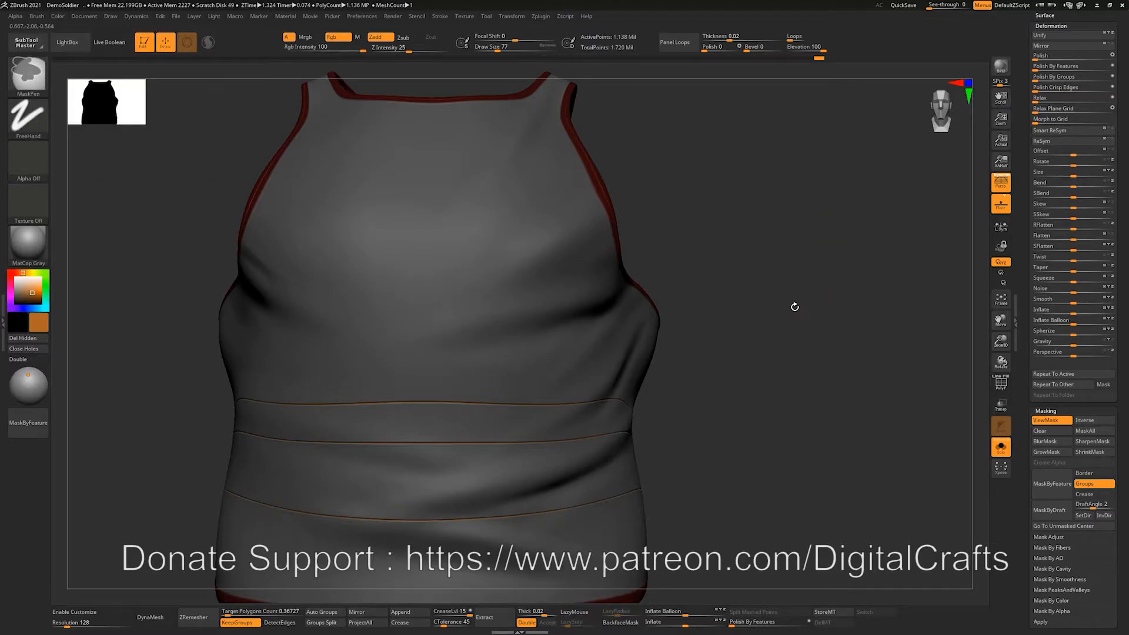
drag(770, 379, 718, 399)
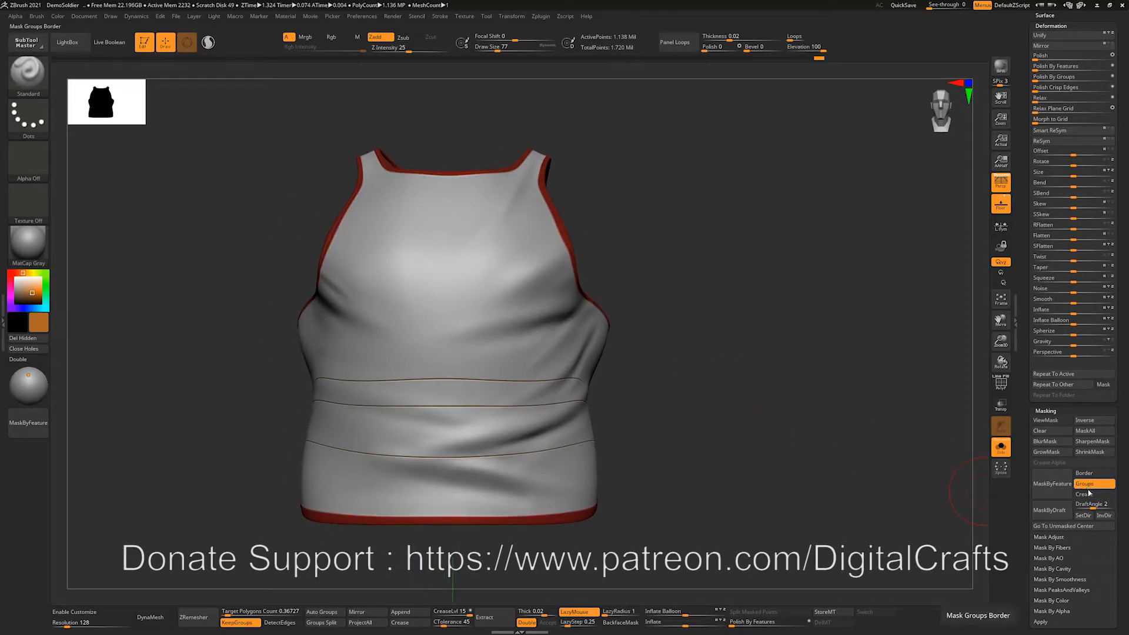
Show the PolyFrame and lower the vest to its lowest subdivision level to view the orange-lined polygroups.
key(shift+f)
alt+drag(702, 358, 742, 396)
key(shift+d)
key(shift+d)
key(shift+d)
key(shift+d)
key(shift+d)
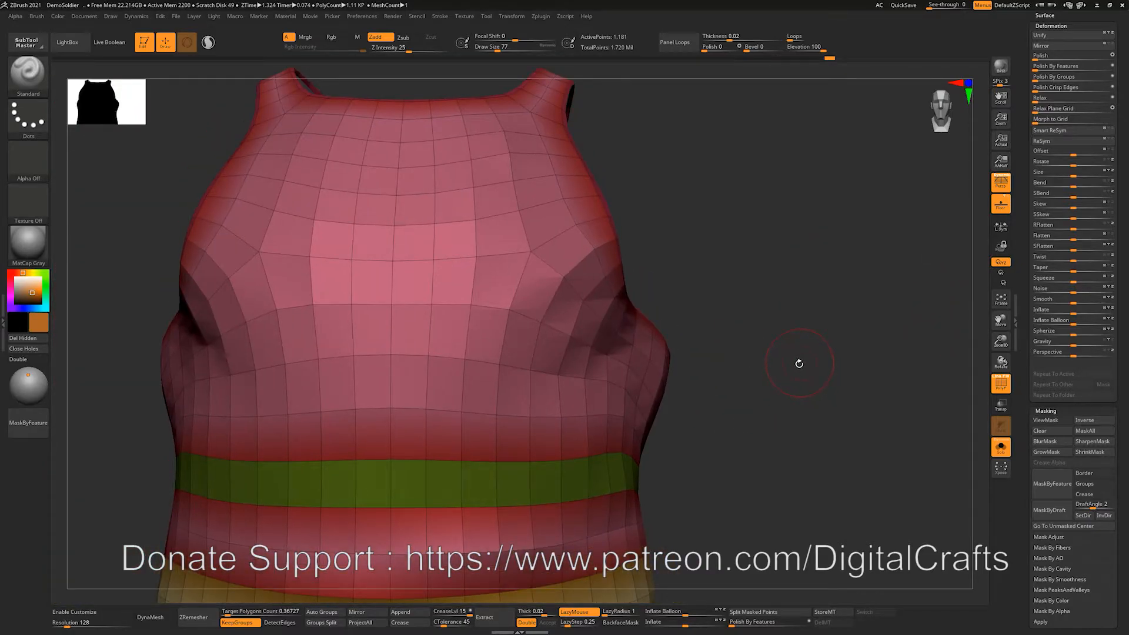
Choose the CreaseCurve brush as the selection brush and try it on the vest's chest.
key(b)
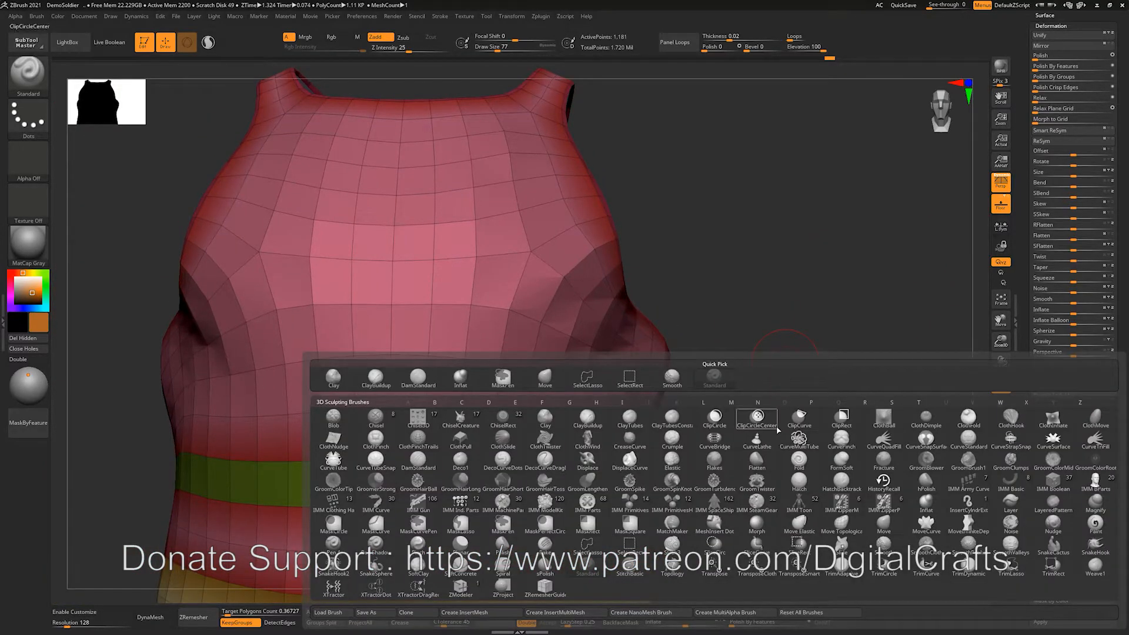
key(c)
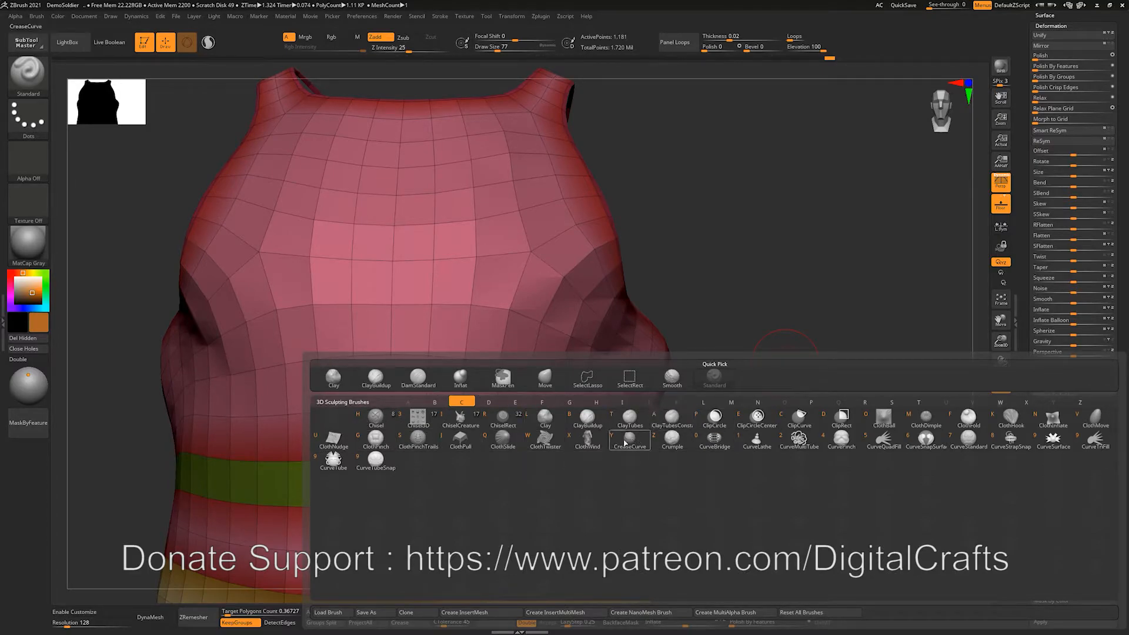
mouse_move(630, 436)
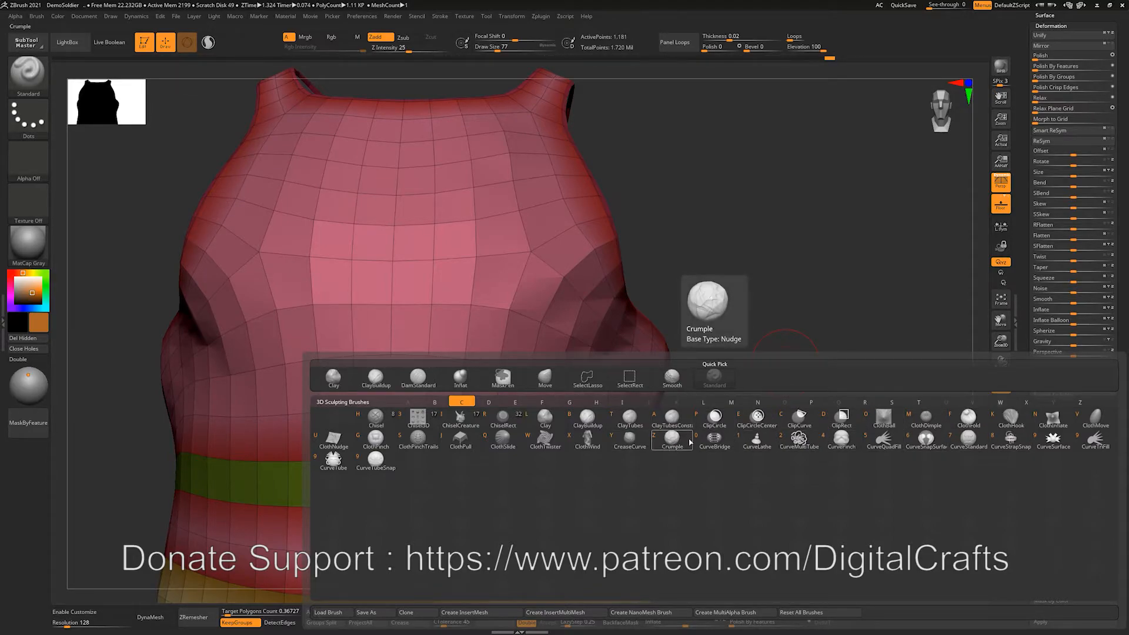
click(622, 445)
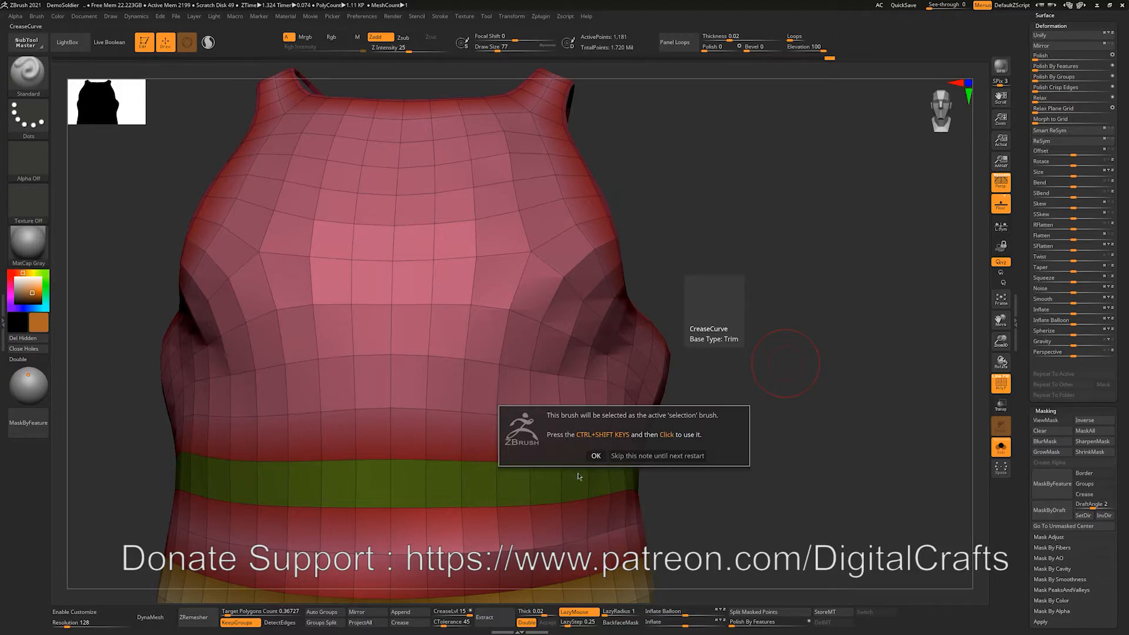
click(595, 457)
drag(723, 385, 783, 348)
key(ctrl+shift)
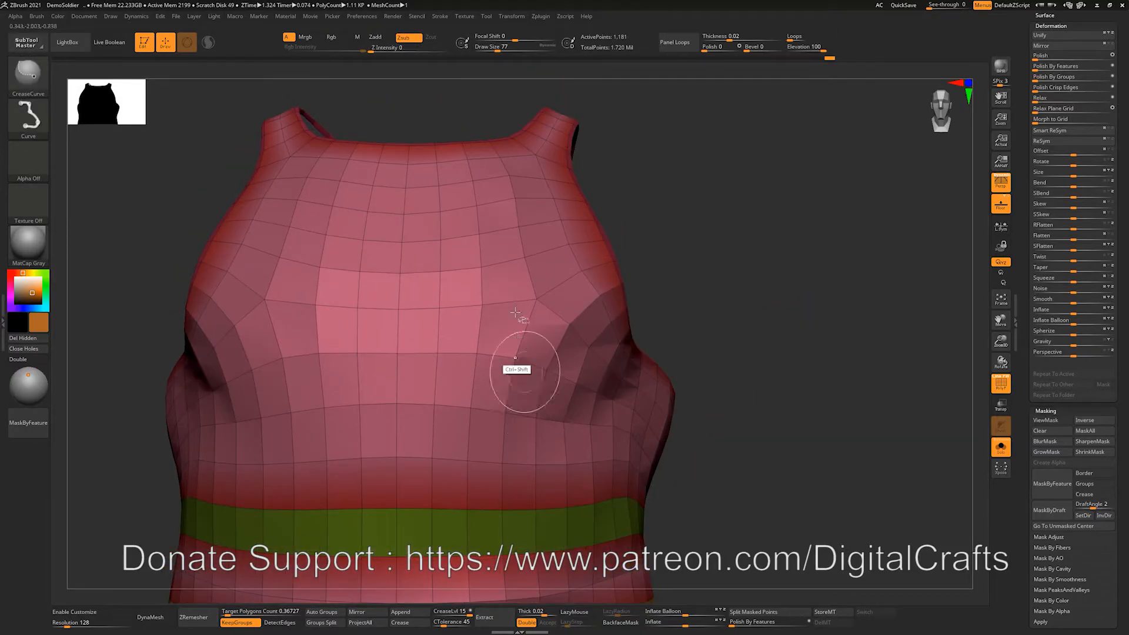
ctrl+shift+click(506, 310)
mouse_move(735, 224)
alt+mouse_down()
mouse_move(695, 289)
mouse_move(726, 220)
alt+mouse_up()
ctrl+shift+click(717, 251)
Open the Crease settings of the vest's geometry and examine the shoulder strap edges up close.
scroll(1127, 83, up, 10)
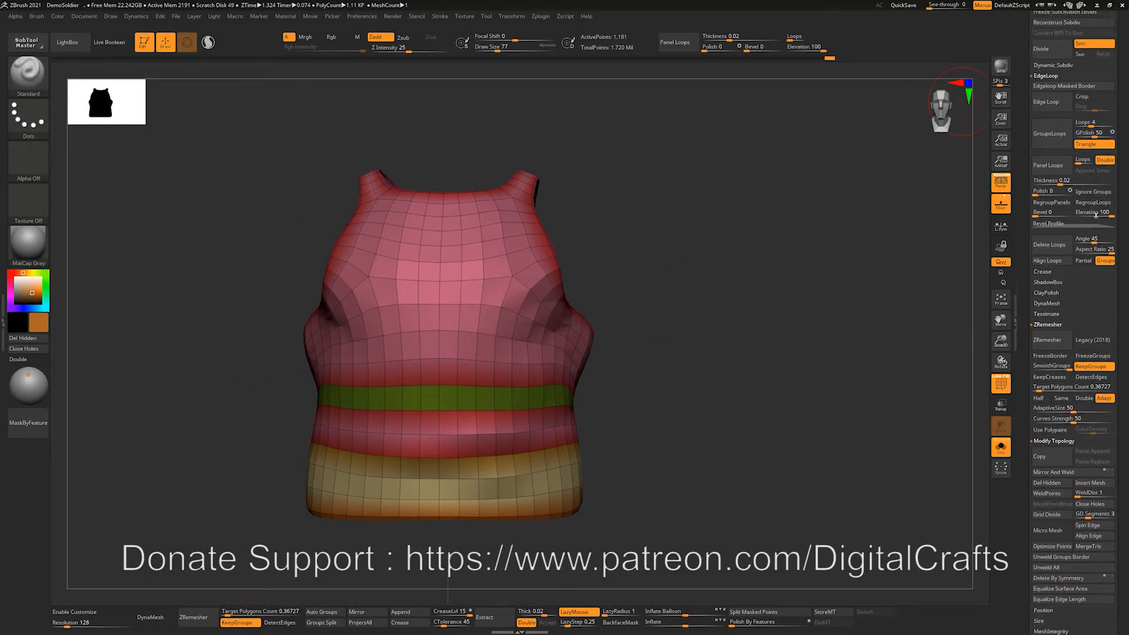
click(1043, 300)
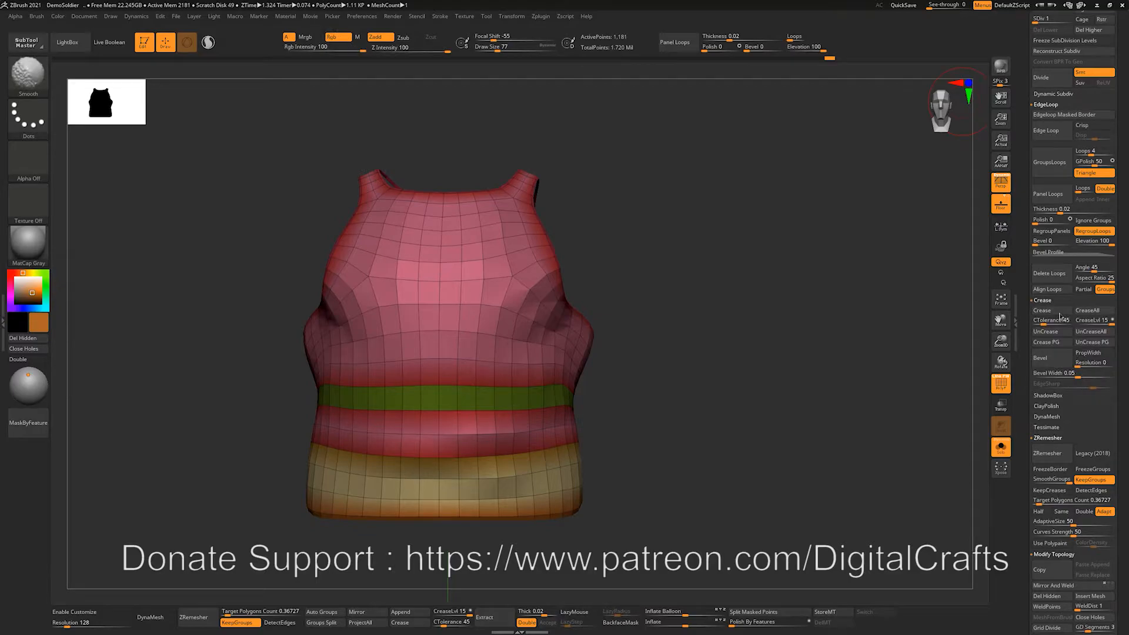
drag(738, 211, 852, 214)
drag(564, 362, 434, 335)
drag(621, 243, 672, 542)
drag(702, 324, 693, 318)
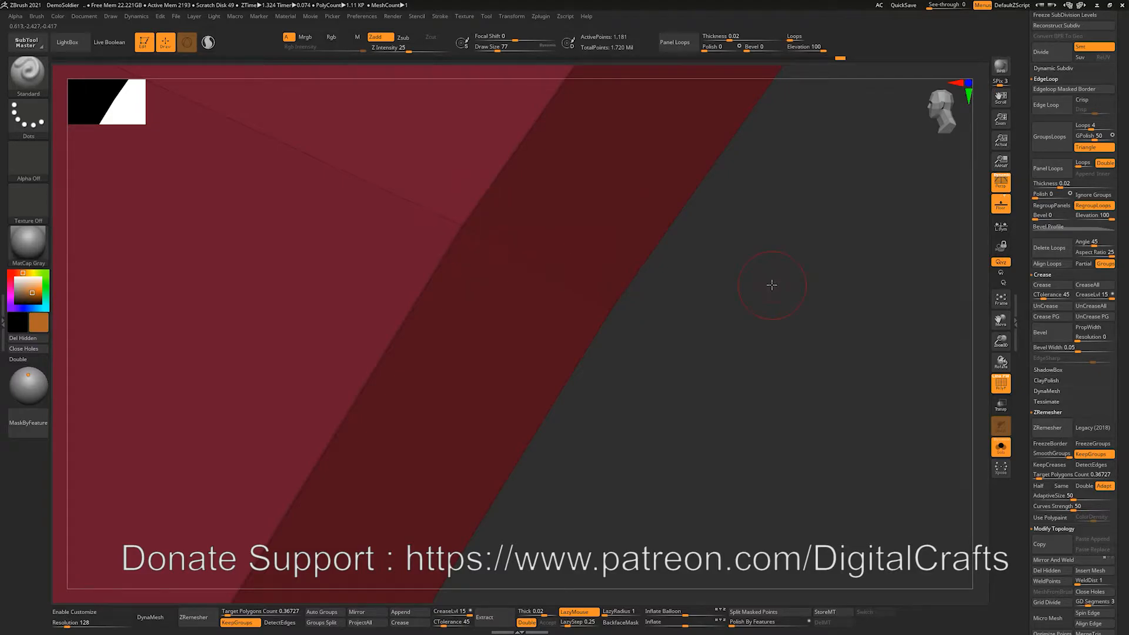
alt+drag(772, 286, 328, 151)
alt+drag(613, 298, 315, 195)
alt+drag(554, 94, 943, 374)
Apply MaskByFeature with only Crease enabled on the low-resolution vest.
drag(1026, 500, 1026, 59)
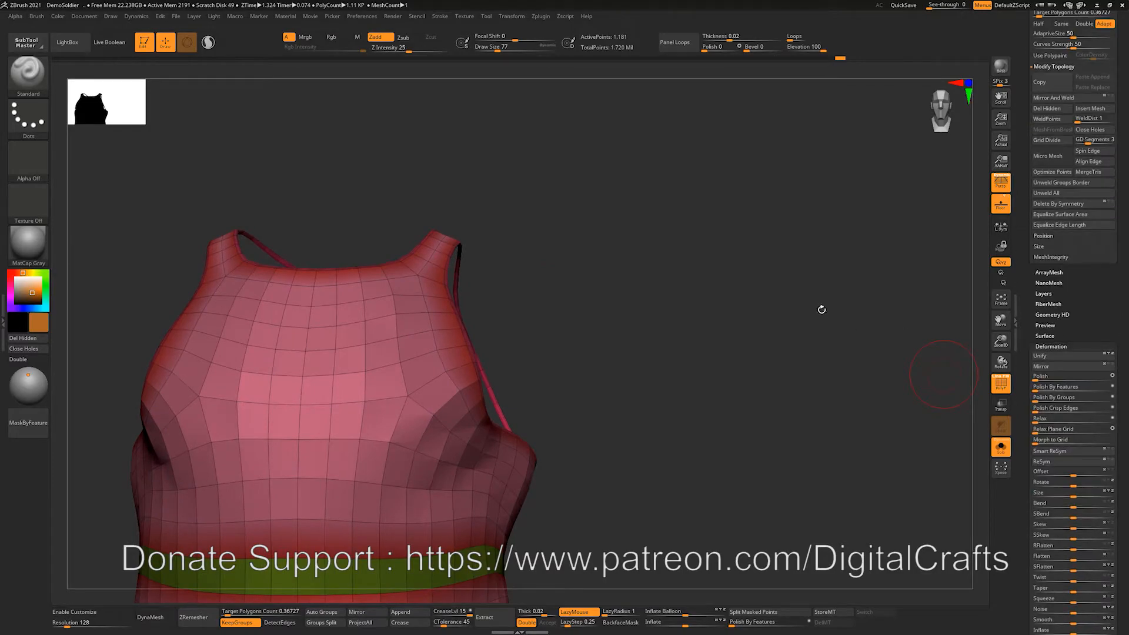
drag(1127, 243, 1106, 118)
drag(1123, 159, 1123, 190)
click(1043, 131)
drag(572, 225, 530, 346)
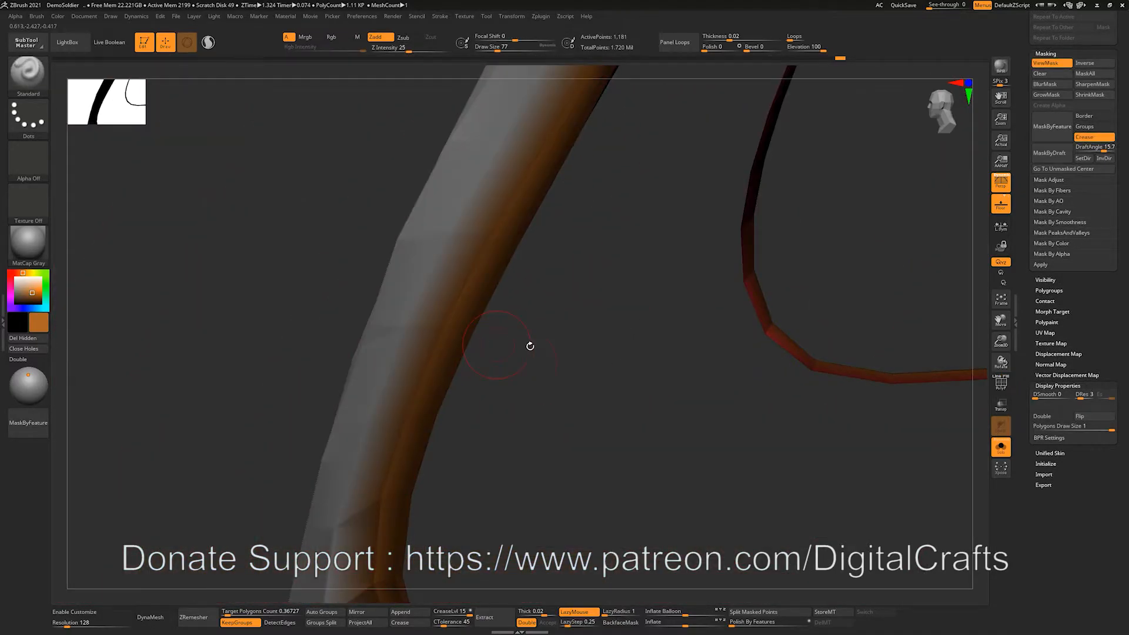
Raise the vest to its highest subdivision level and examine the strap edges and overall front for crease masking.
key(ctrl+d)
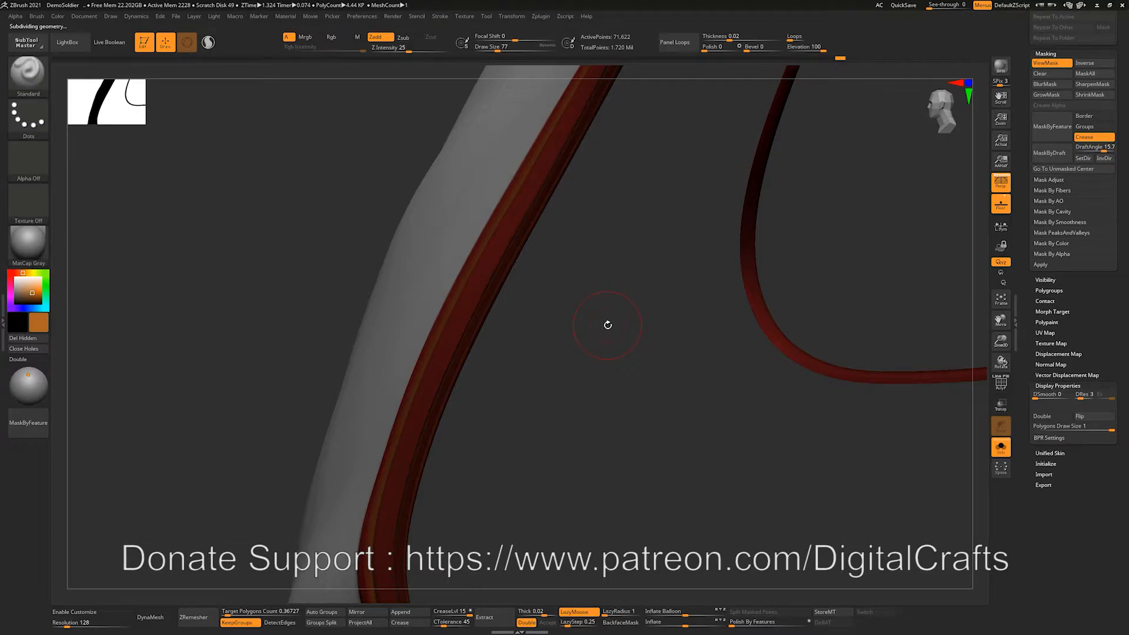
drag(784, 202, 693, 200)
key(shift+f)
key(shift+f)
mouse_move(630, 241)
mouse_down()
mouse_move(672, 267)
mouse_move(740, 265)
mouse_up()
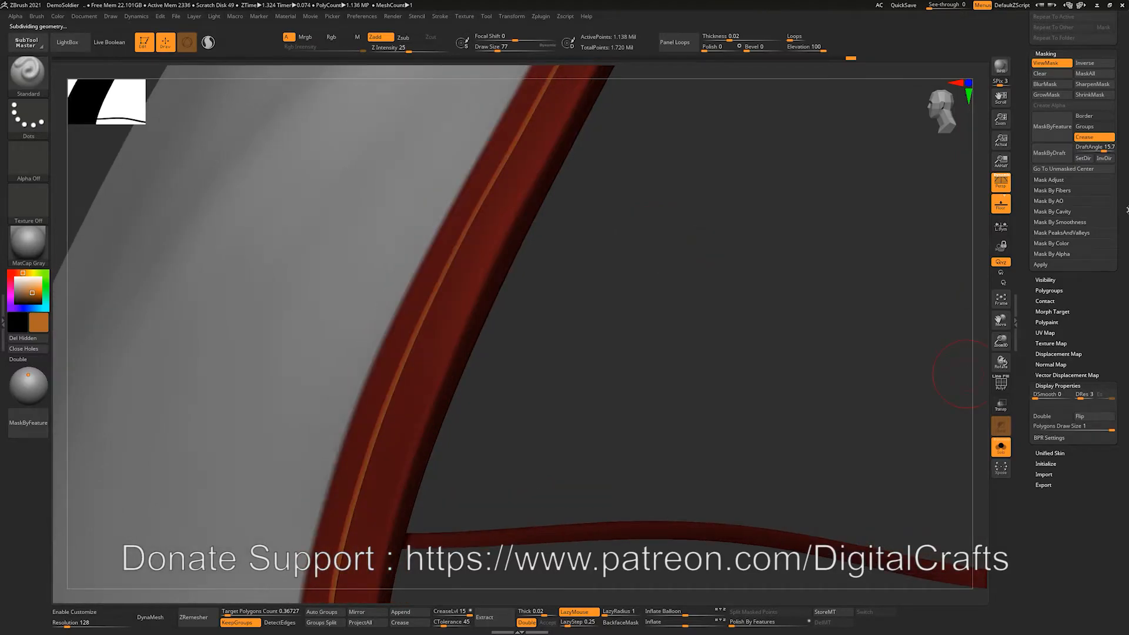
scroll(1044, 140, up, 1)
drag(764, 219, 810, 429)
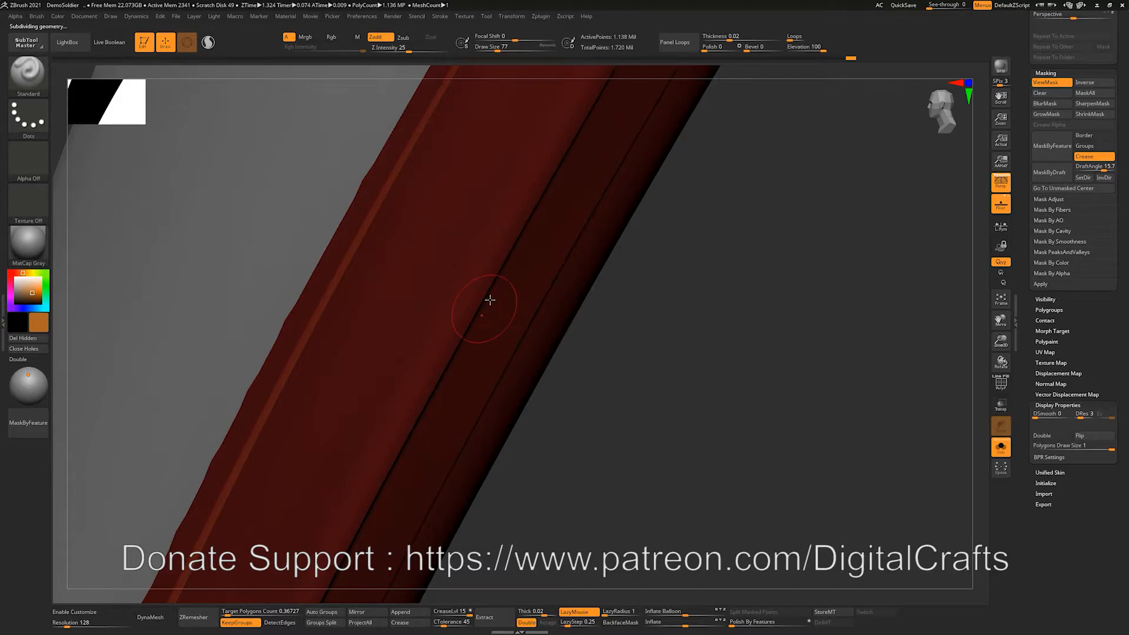
alt+drag(773, 341, 469, 247)
drag(529, 270, 789, 266)
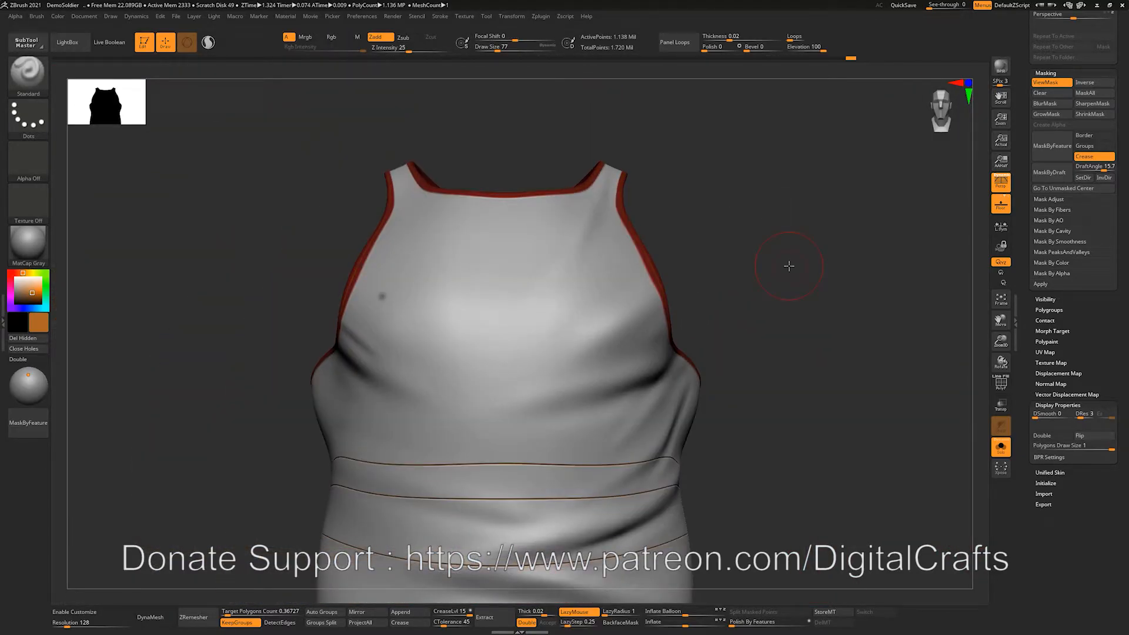
Lower the vest three subdivision levels and apply MaskByFeature with Border, Groups and Crease enabled.
click(1043, 151)
mouse_move(789, 290)
alt+mouse_down()
mouse_move(771, 198)
mouse_move(857, 280)
alt+mouse_up()
key(shift+d)
key(shift+d)
key(shift+d)
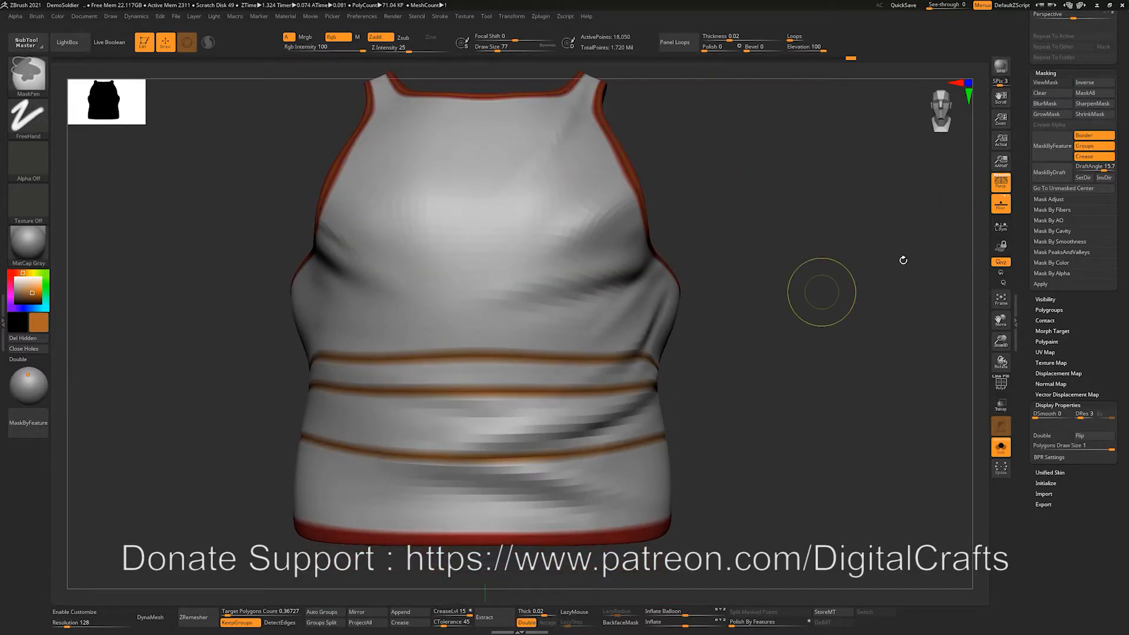
click(1051, 148)
Raise the vest three subdivision levels and blur the mask along its border and polygroup lines.
mouse_move(806, 157)
alt+mouse_down()
mouse_move(762, 225)
mouse_move(730, 232)
mouse_move(775, 245)
mouse_move(788, 172)
alt+mouse_up()
key(d)
key(d)
key(d)
ctrl+click(426, 265)
alt+drag(749, 275, 724, 262)
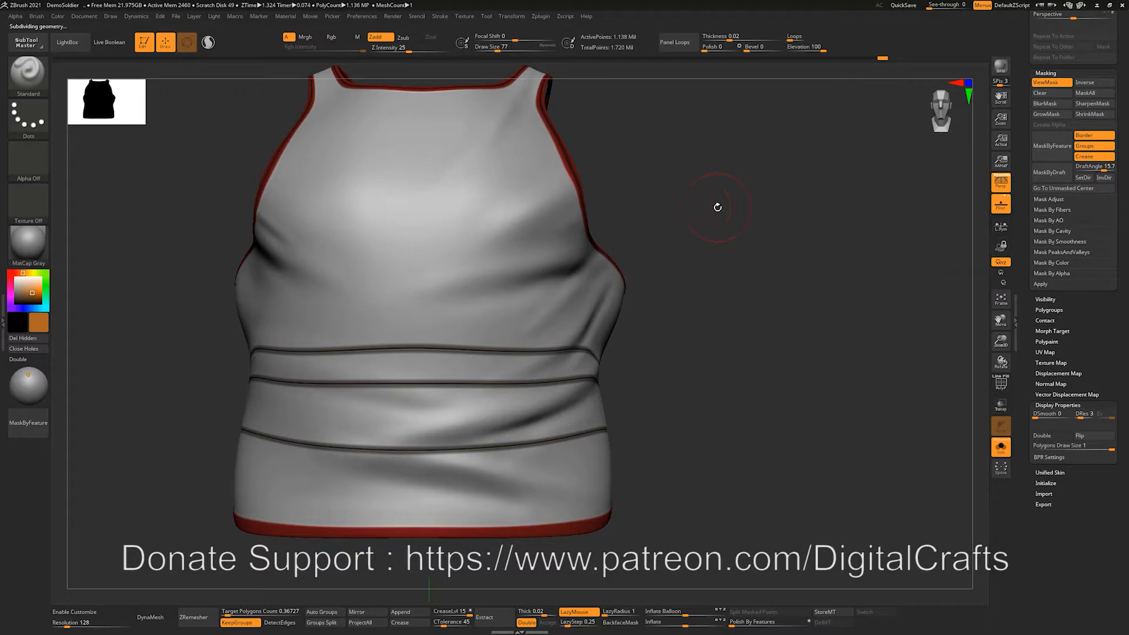
alt+drag(729, 418, 697, 419)
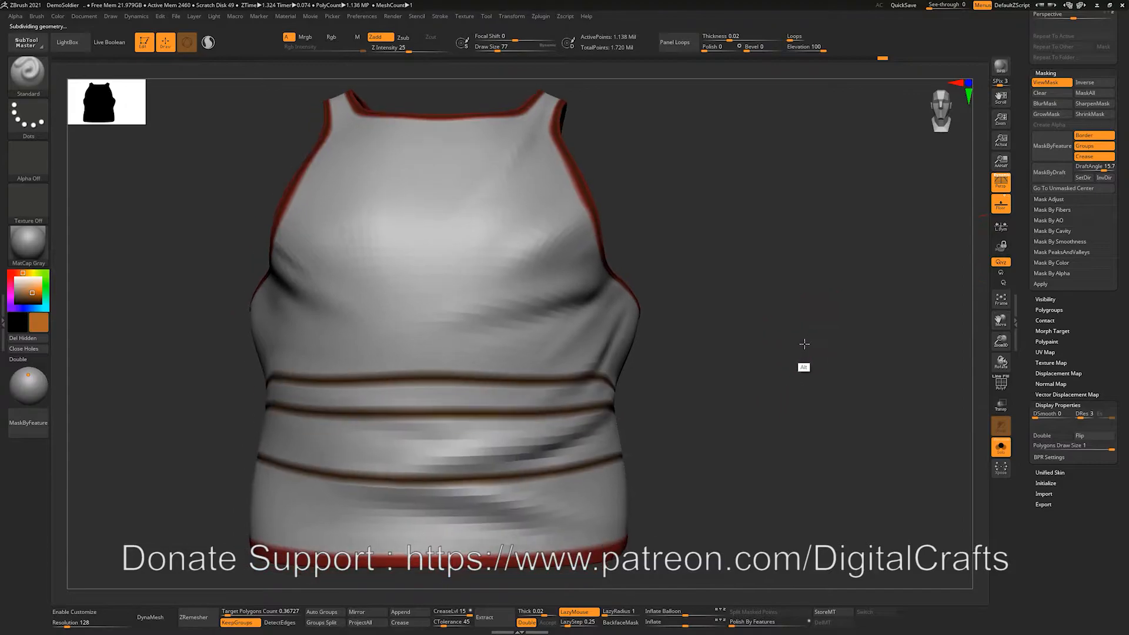
Invert the mask, fill the unmasked lines with orange using FillObject and clear the mask.
key(ctrl)
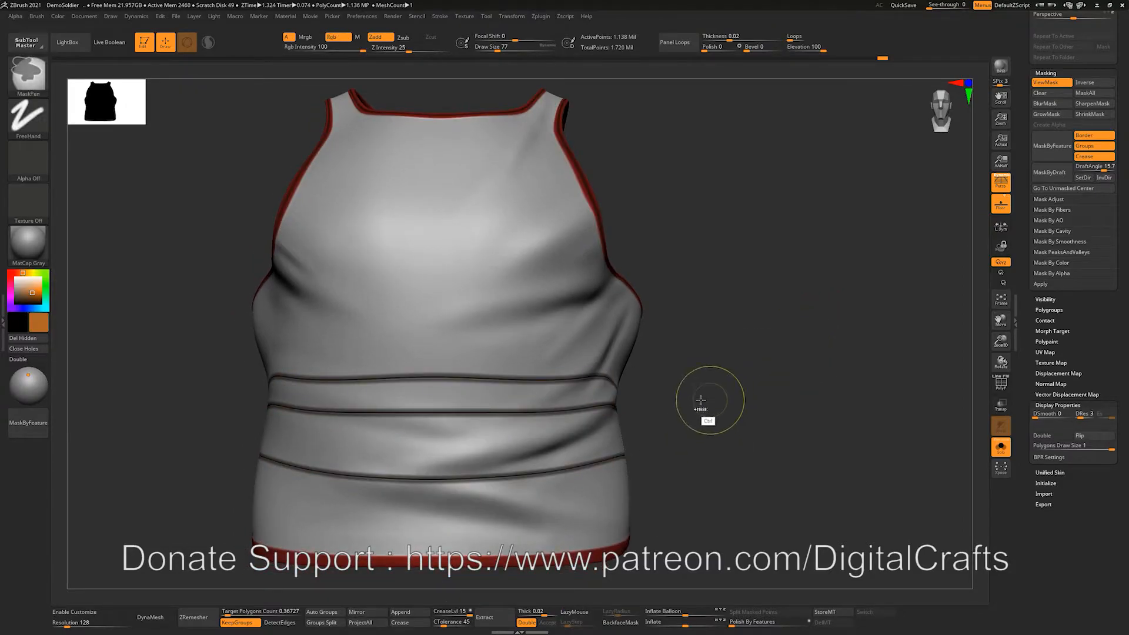
ctrl+click(168, 218)
click(58, 16)
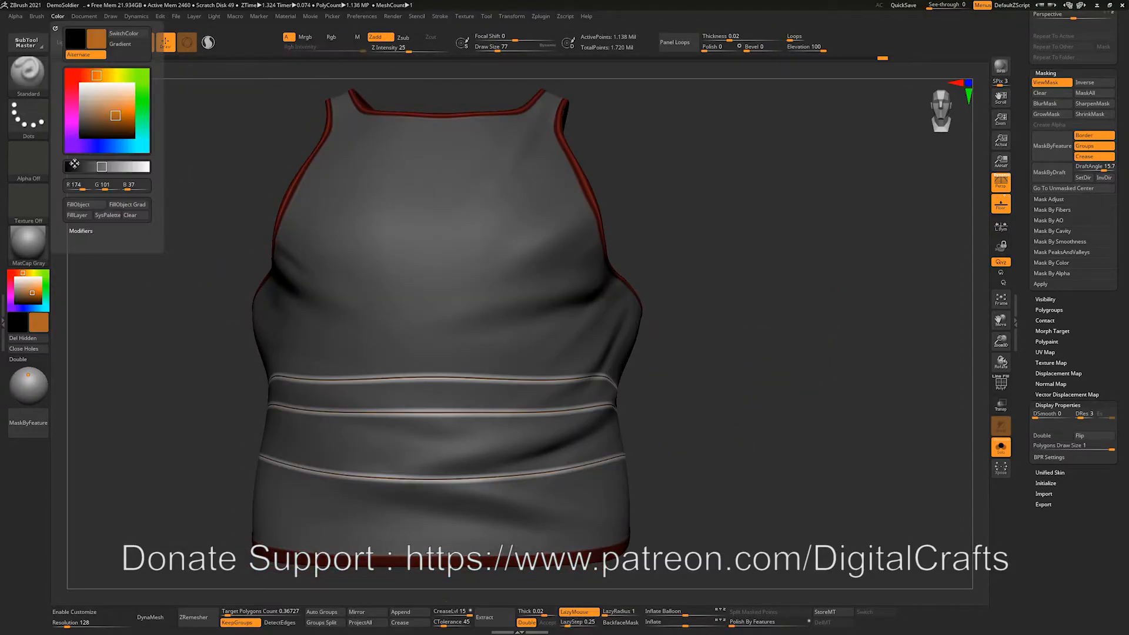
click(78, 203)
mouse_move(742, 311)
ctrl+mouse_down()
mouse_move(761, 322)
mouse_move(743, 342)
mouse_move(760, 316)
ctrl+mouse_up()
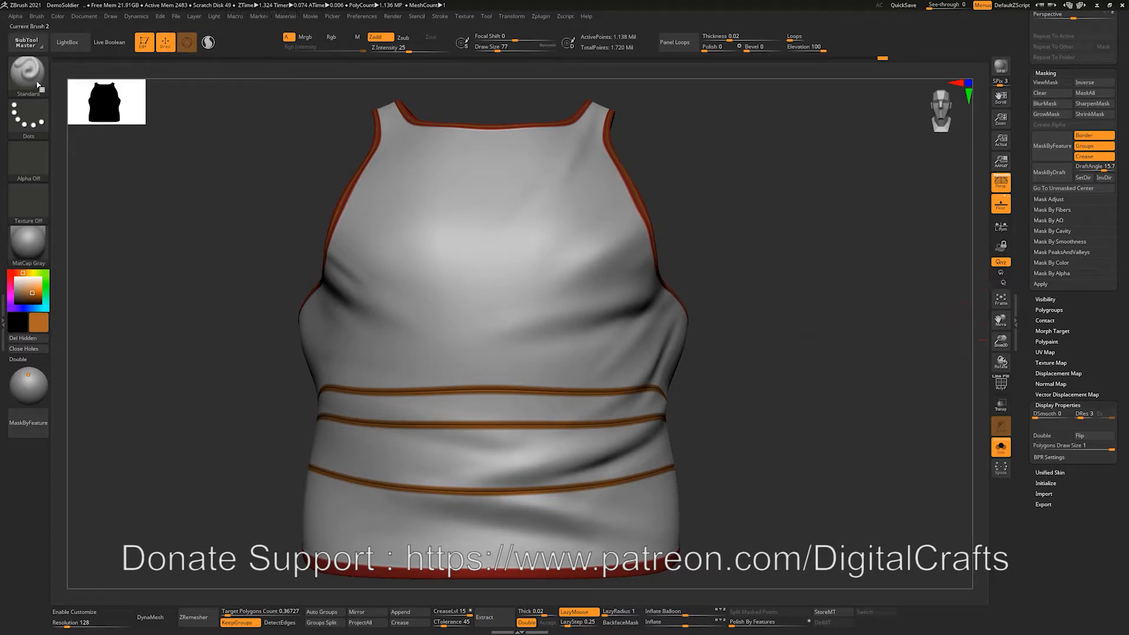
Select the MaskSquare brush for masking and mask a small square on the upper chest.
key(ctrl)
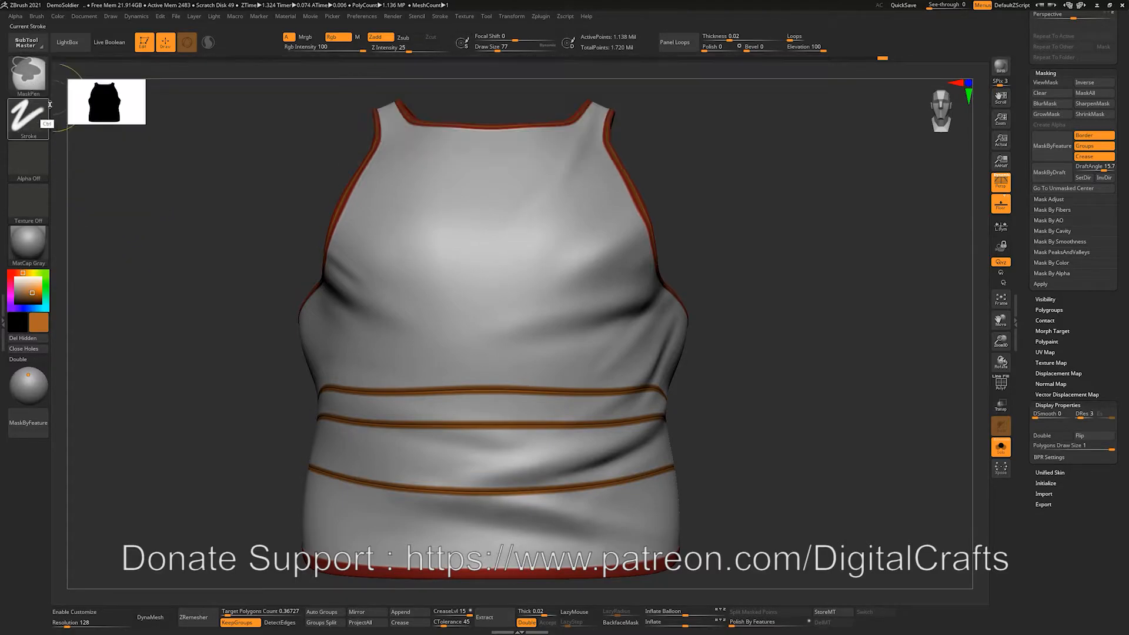
click(26, 74)
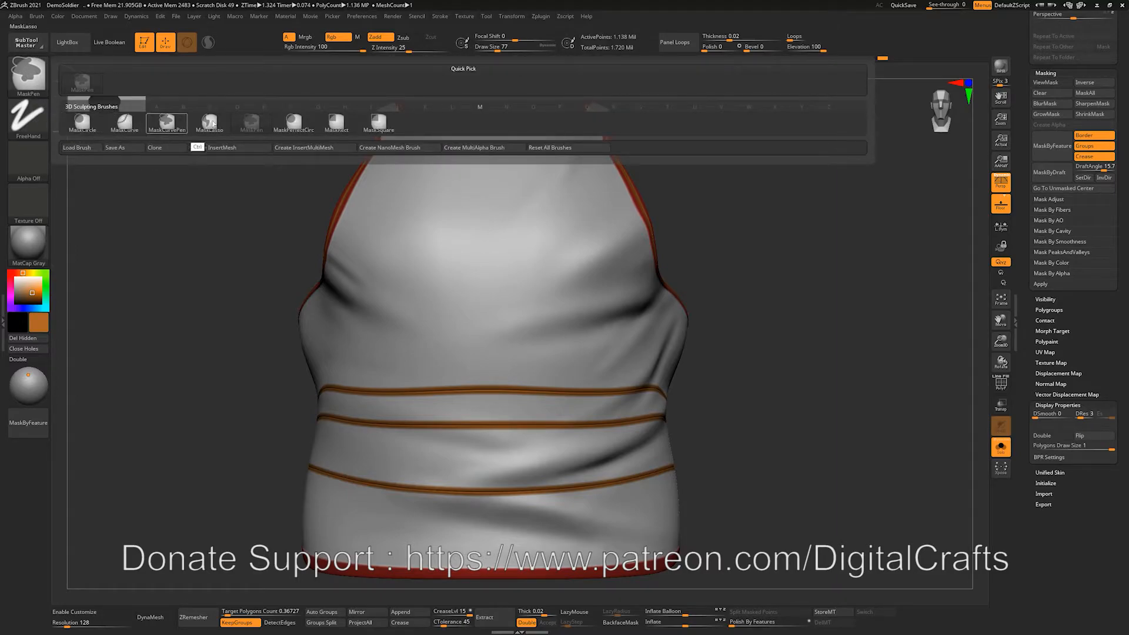
ctrl+click(385, 122)
alt+drag(219, 198, 200, 196)
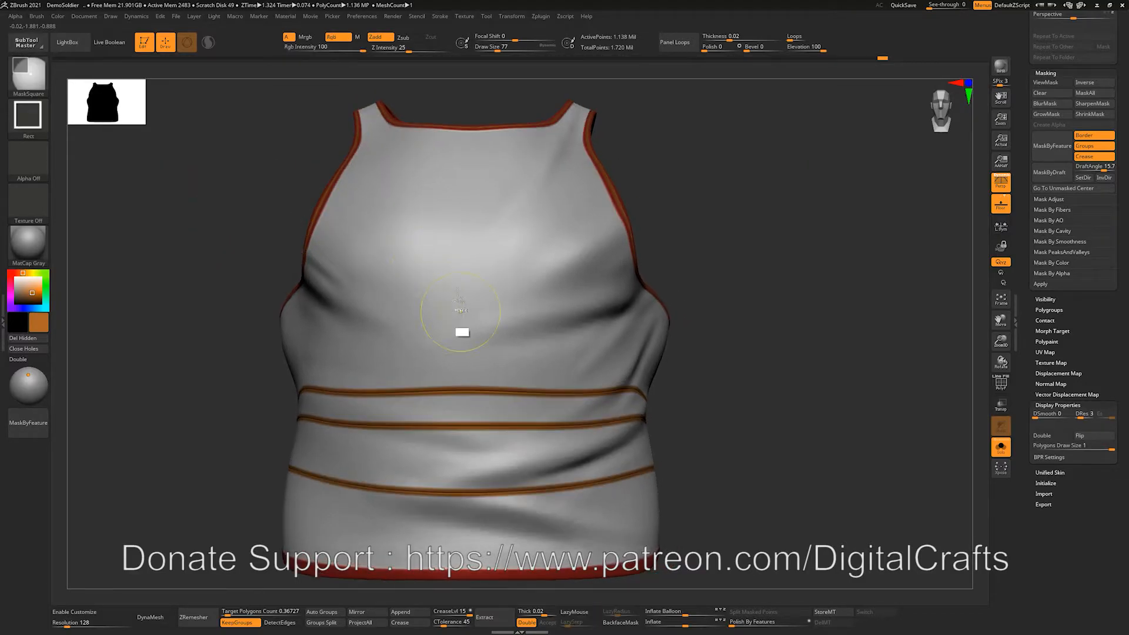
mouse_move(449, 258)
ctrl+mouse_down()
mouse_move(531, 342)
mouse_move(518, 327)
mouse_move(551, 322)
mouse_move(520, 288)
ctrl+mouse_up()
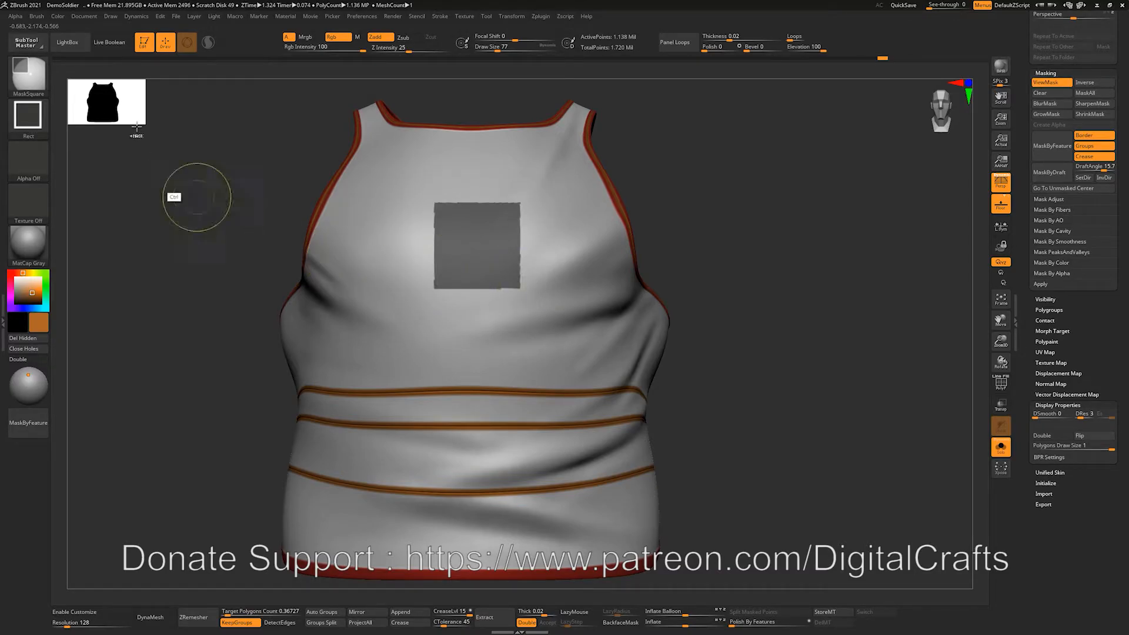
Switch the masking brush back to MaskPen and clear the chest's square mask.
ctrl+click(28, 75)
ctrl+click(252, 121)
mouse_move(749, 297)
ctrl+mouse_down()
mouse_move(795, 257)
mouse_move(715, 323)
mouse_move(728, 327)
mouse_move(700, 290)
mouse_move(744, 328)
ctrl+mouse_up()
ctrl+drag(847, 177, 847, 177)
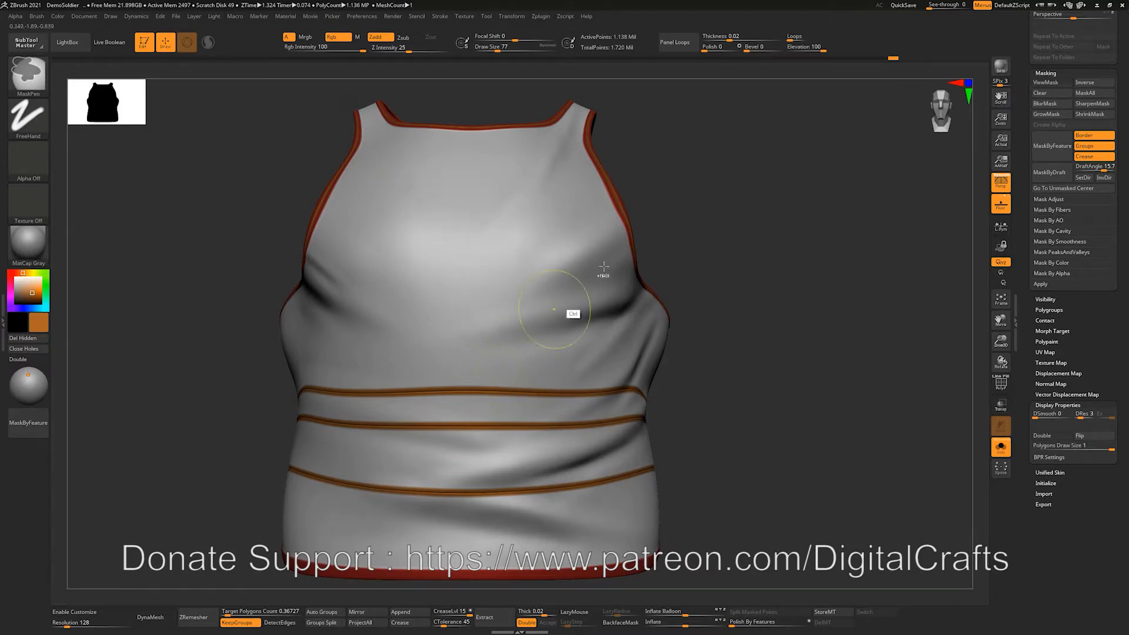
ctrl+drag(807, 147, 406, 276)
alt+drag(730, 199, 708, 191)
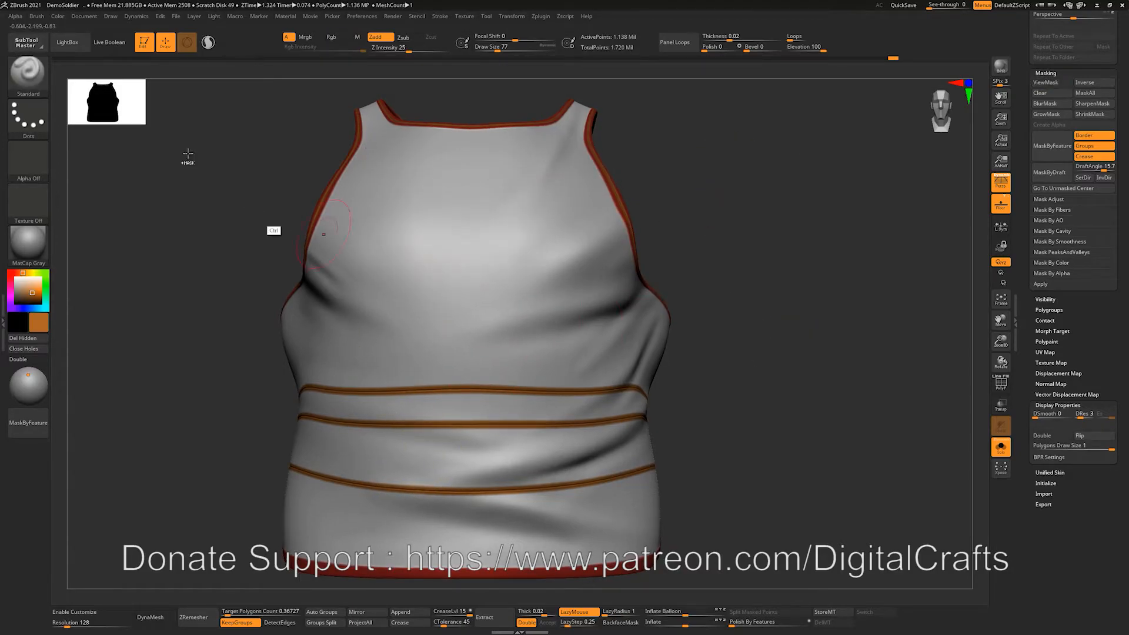
Select MaskSquare again and mask a large square across the vest's chest.
ctrl+click(29, 73)
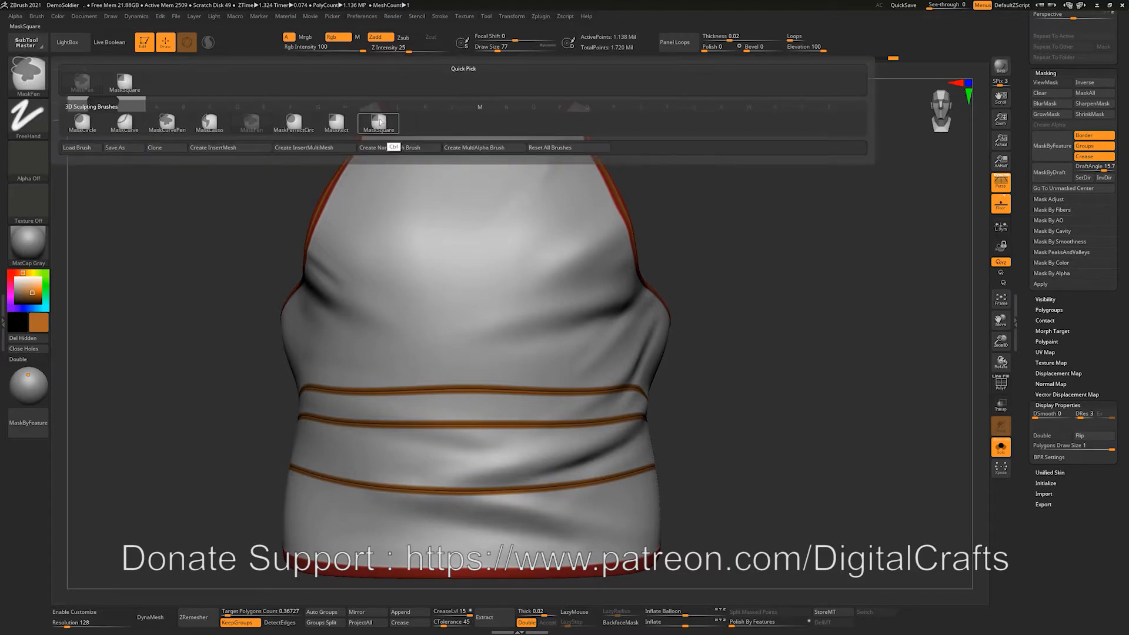
ctrl+click(391, 148)
mouse_move(472, 217)
ctrl+mouse_down()
mouse_move(569, 314)
mouse_move(565, 356)
ctrl+mouse_up()
drag(734, 259, 728, 207)
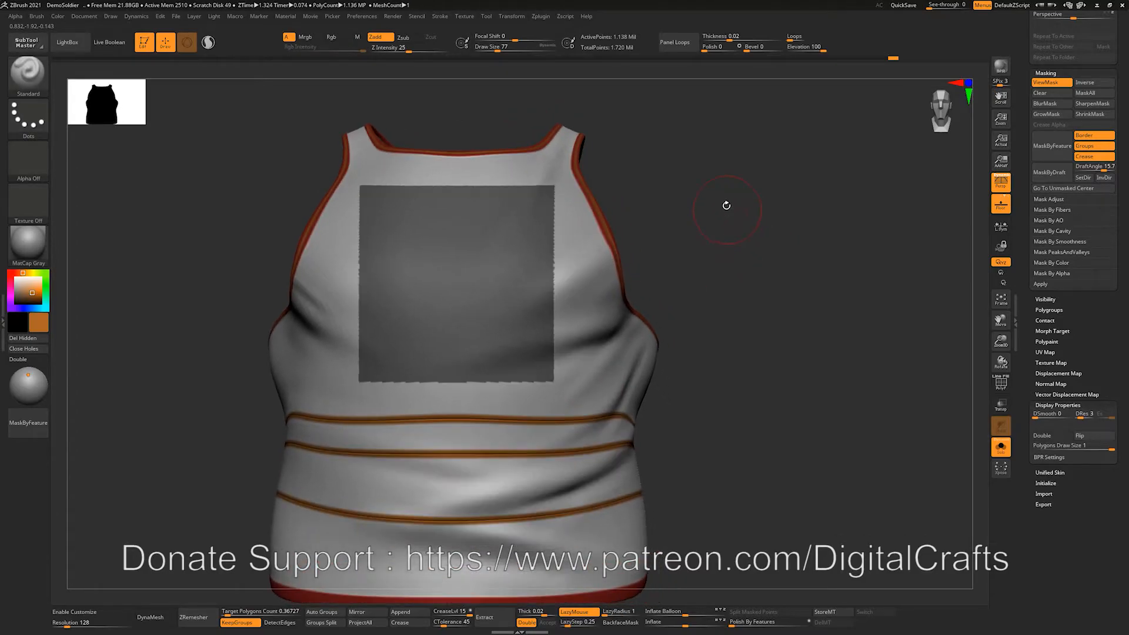
Invert the large square mask on the chest, then clear the mask completely.
ctrl+drag(700, 160, 699, 165)
key(ctrl+z)
ctrl+click(683, 140)
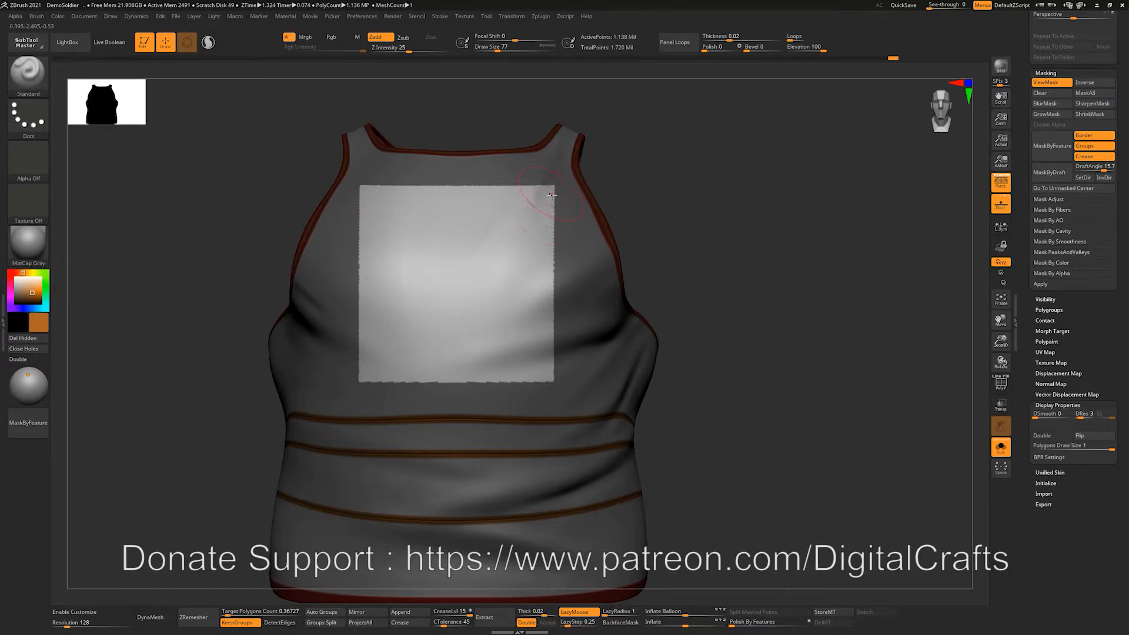
mouse_move(728, 211)
alt+mouse_down()
mouse_move(738, 224)
mouse_move(740, 213)
alt+mouse_up()
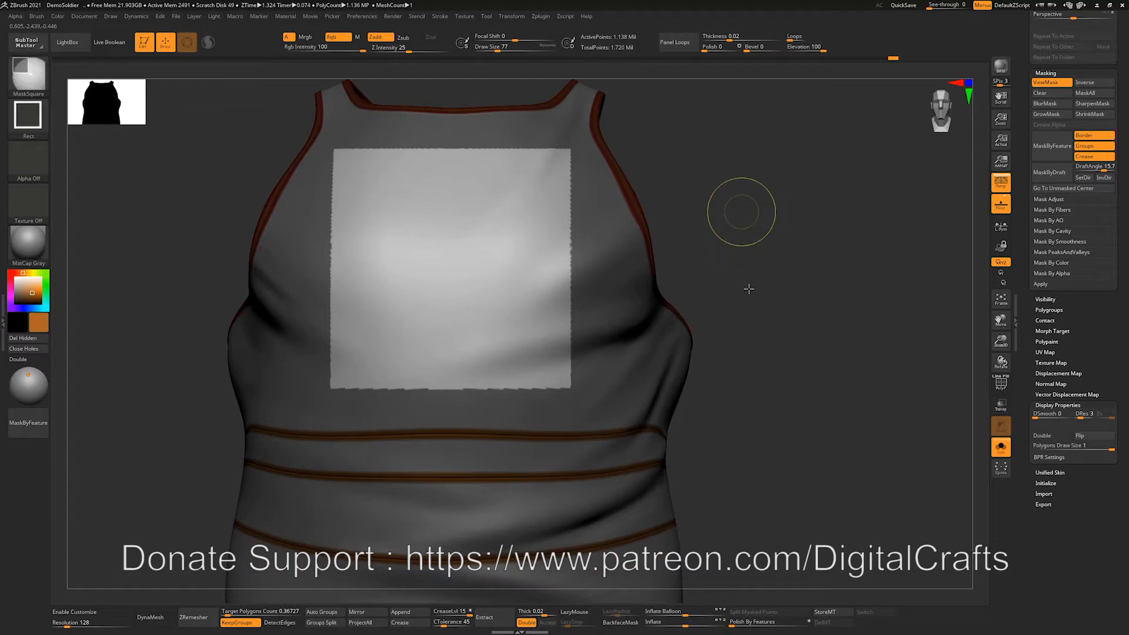
ctrl+drag(745, 269, 757, 268)
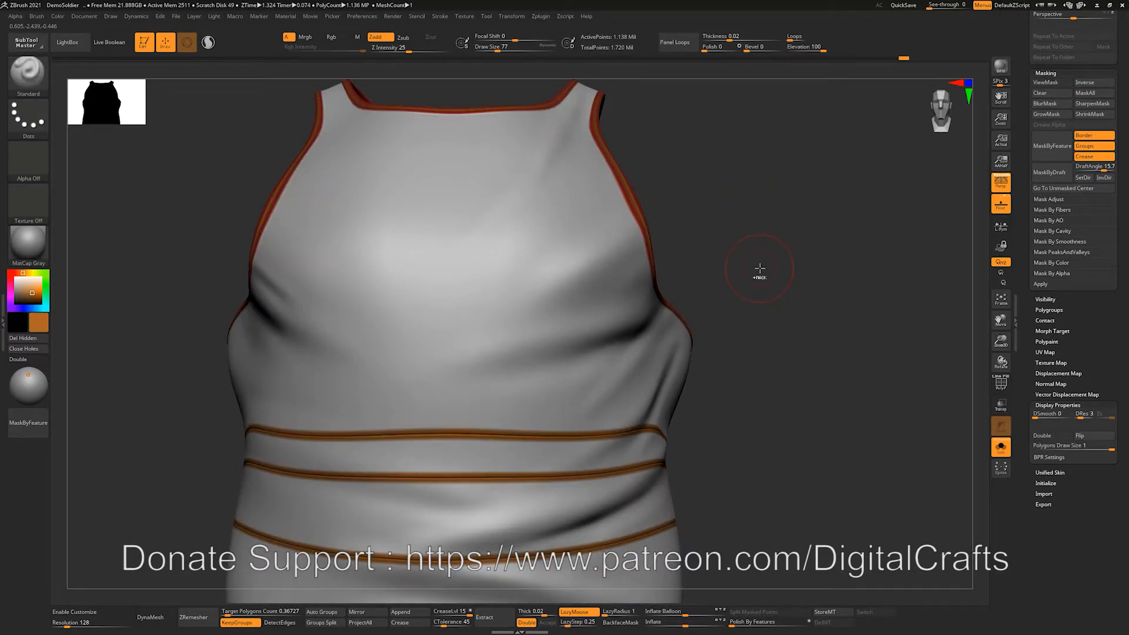
Subdivide the vest once more and mask a medium square on the upper chest.
key(ctrl+d)
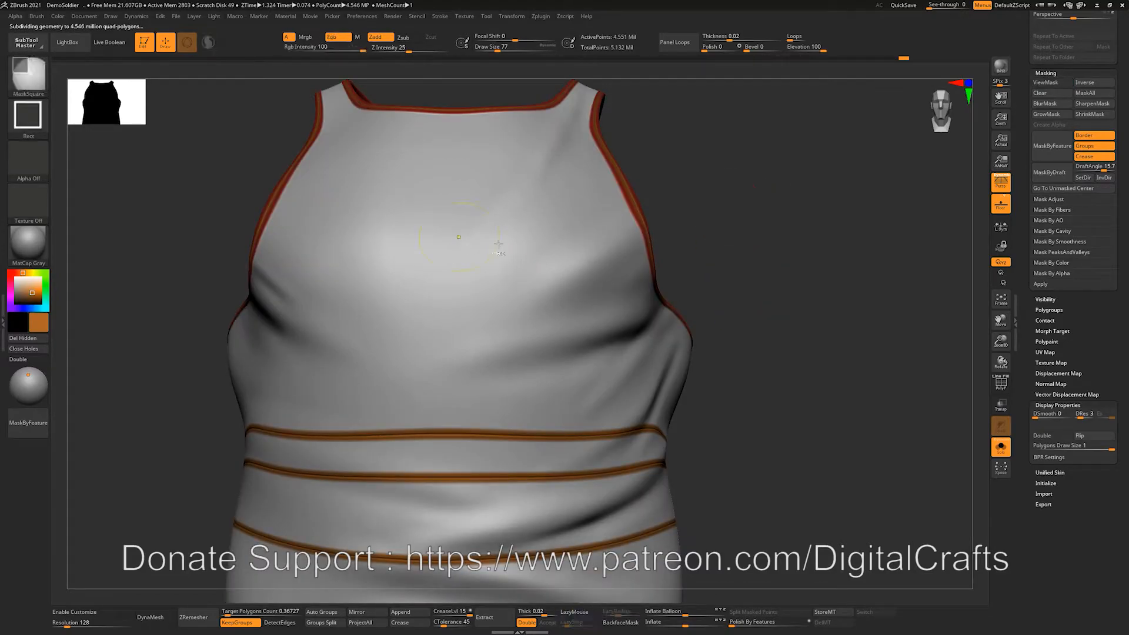
ctrl+drag(424, 229, 515, 351)
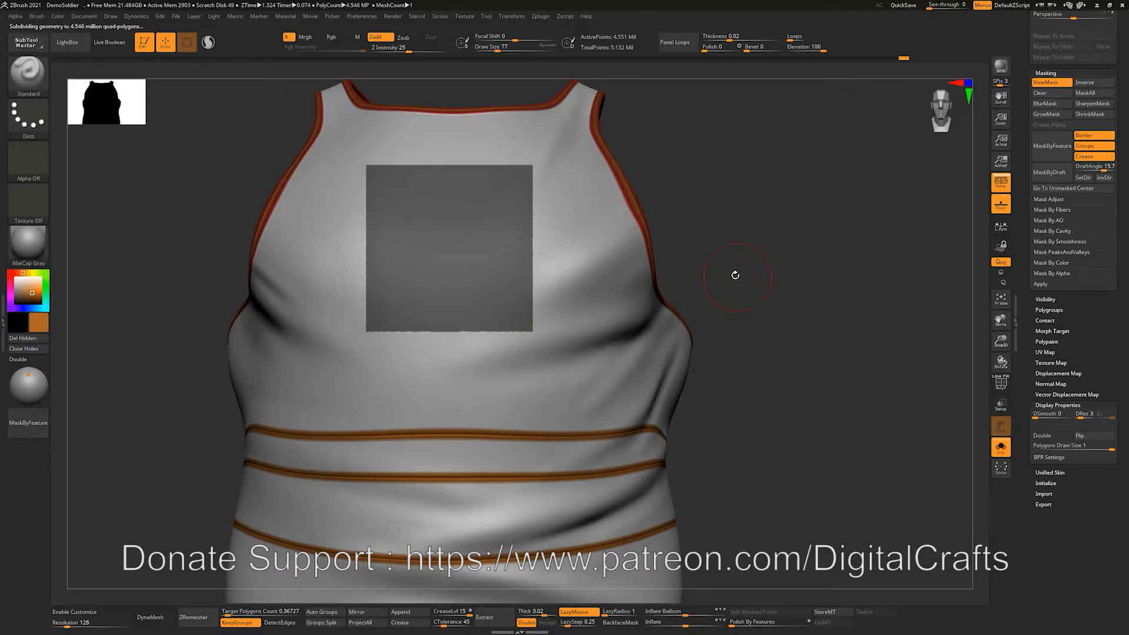
alt+drag(735, 275, 752, 286)
click(747, 274)
click(706, 229)
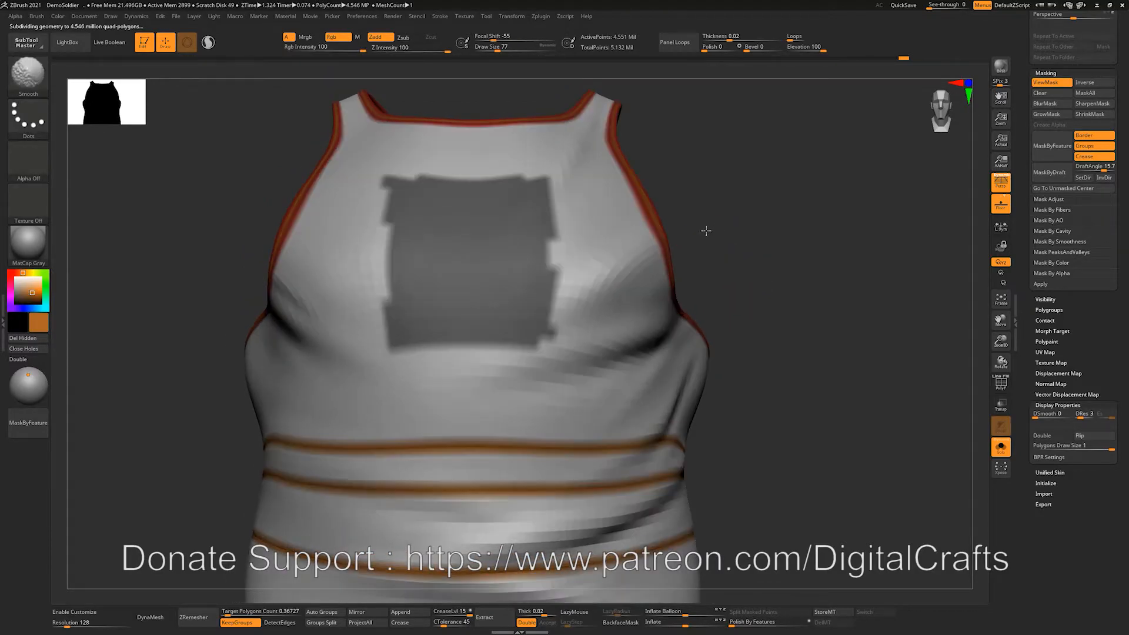
ctrl+click(728, 235)
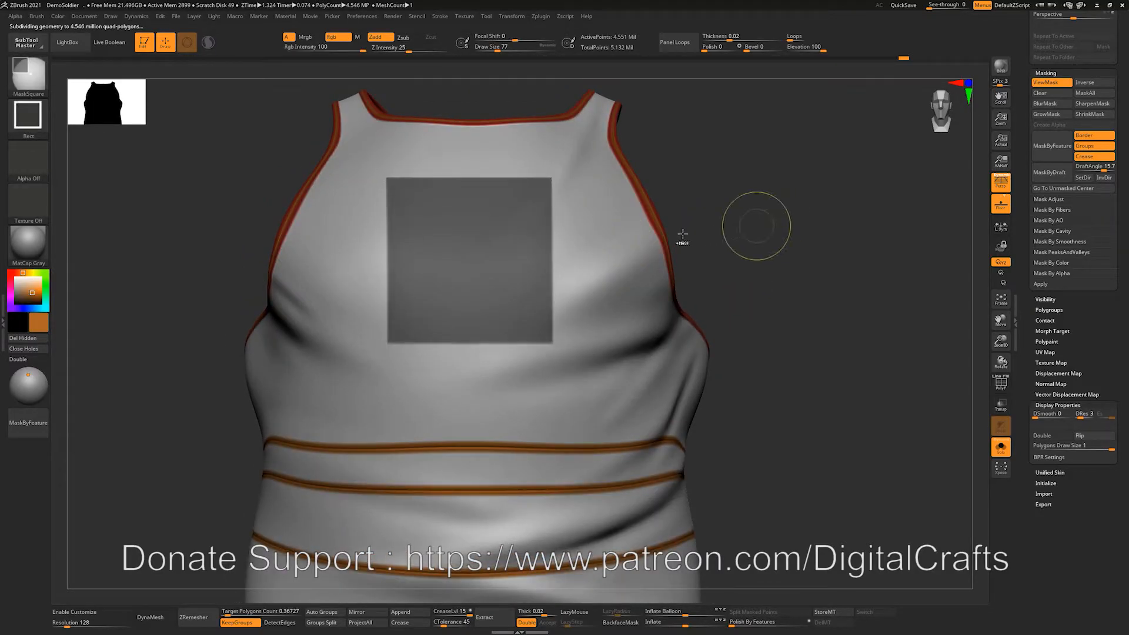
Invert the chest square's mask, fill the unmasked square with green (R 106, G 174, B 37), and clear the mask.
ctrl+click(630, 235)
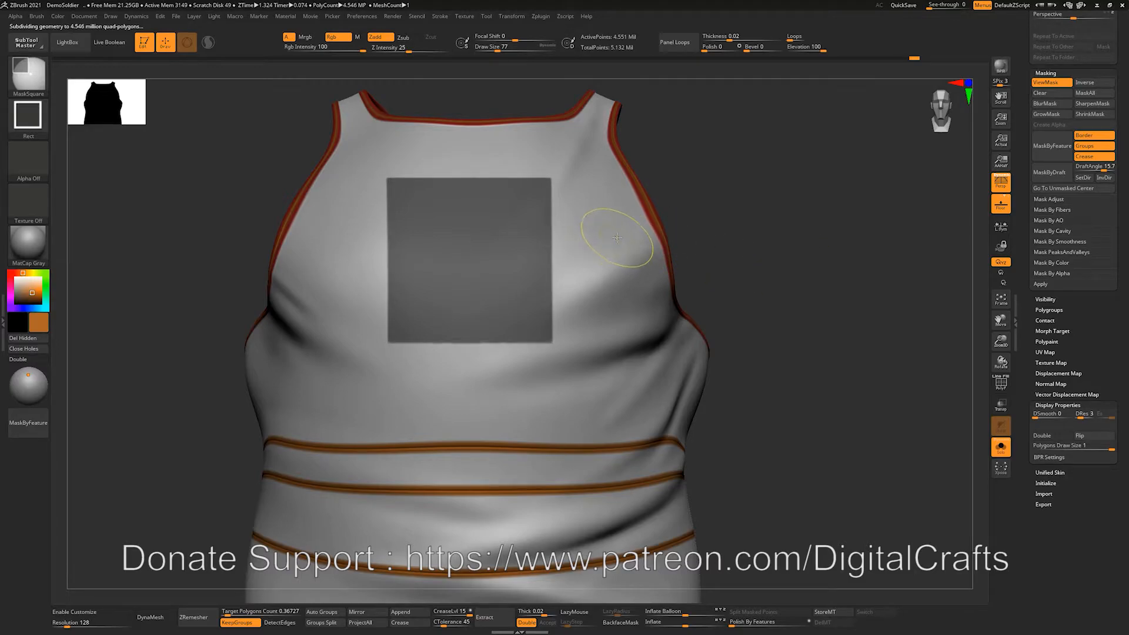
mouse_move(808, 229)
mouse_down()
mouse_move(765, 209)
mouse_move(744, 213)
mouse_up()
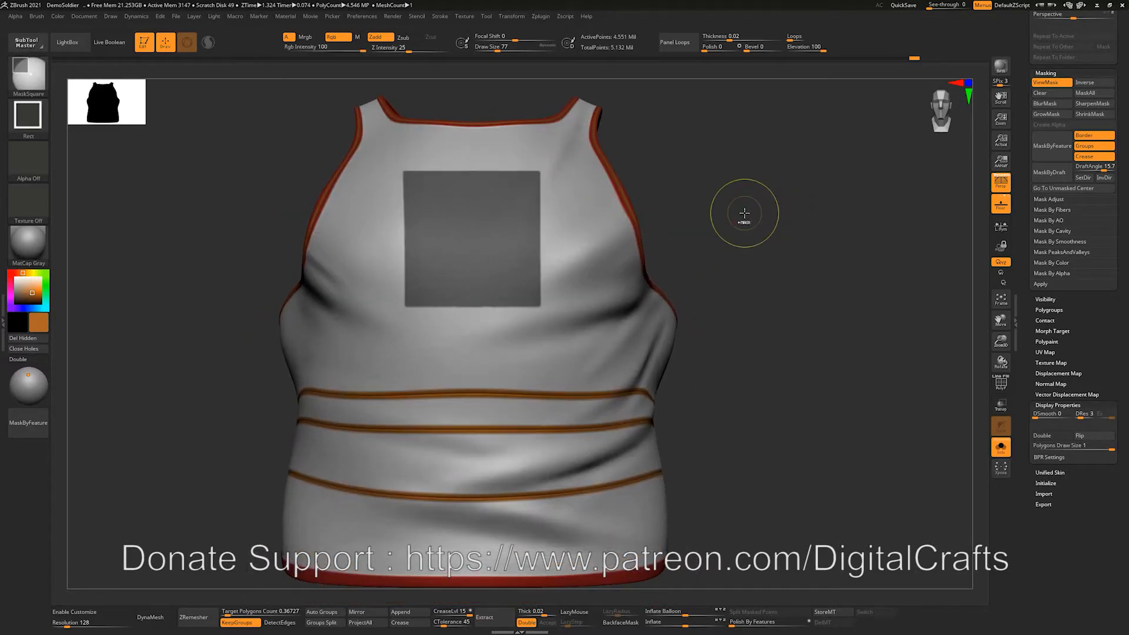
ctrl+click(745, 213)
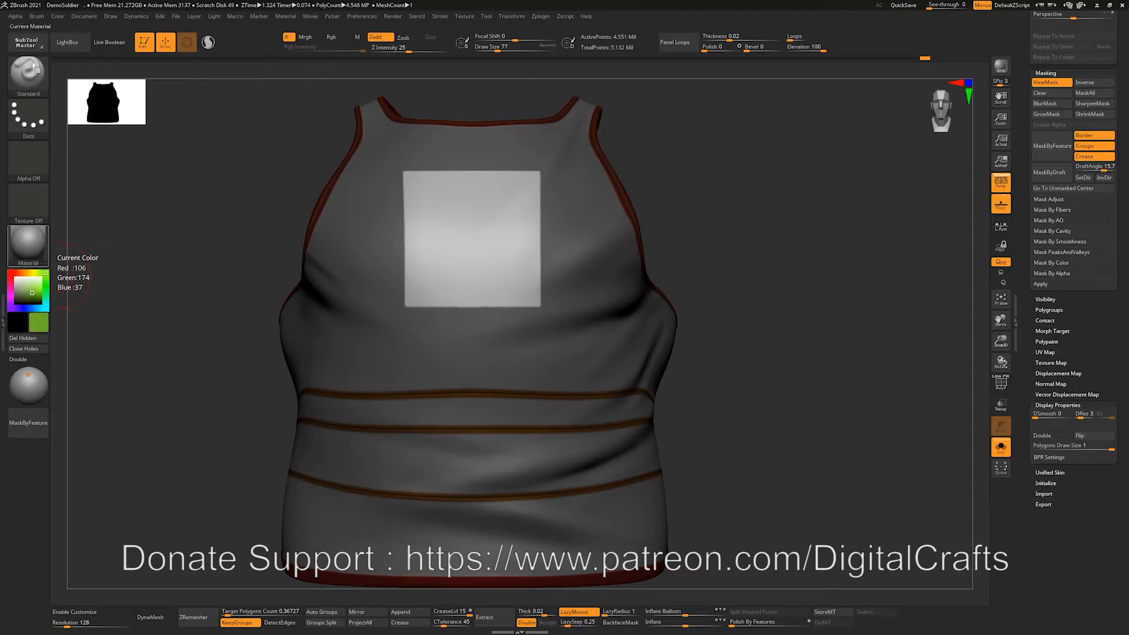
click(59, 16)
click(86, 207)
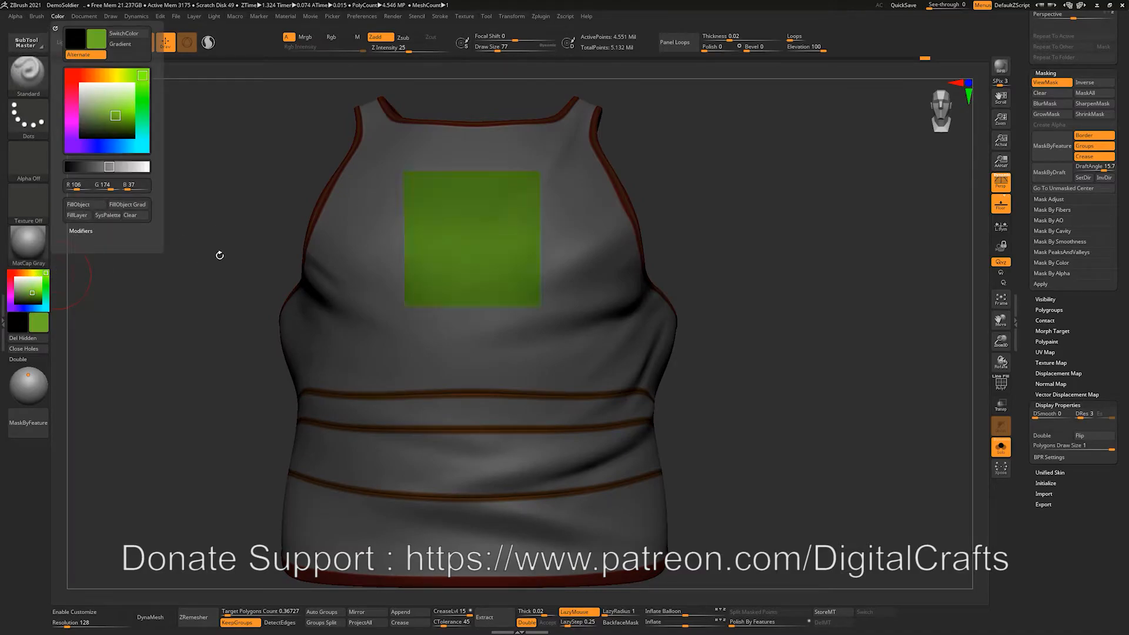
ctrl+drag(165, 184, 192, 212)
mouse_move(177, 251)
alt+mouse_down()
mouse_move(135, 232)
mouse_move(142, 241)
mouse_move(167, 214)
alt+mouse_up()
Select MaskRect and mask four small rectangles overlapping the edges of the green chest square.
ctrl+click(29, 77)
ctrl+click(47, 89)
ctrl+click(335, 128)
alt+drag(751, 158, 709, 252)
ctrl+drag(435, 237, 509, 274)
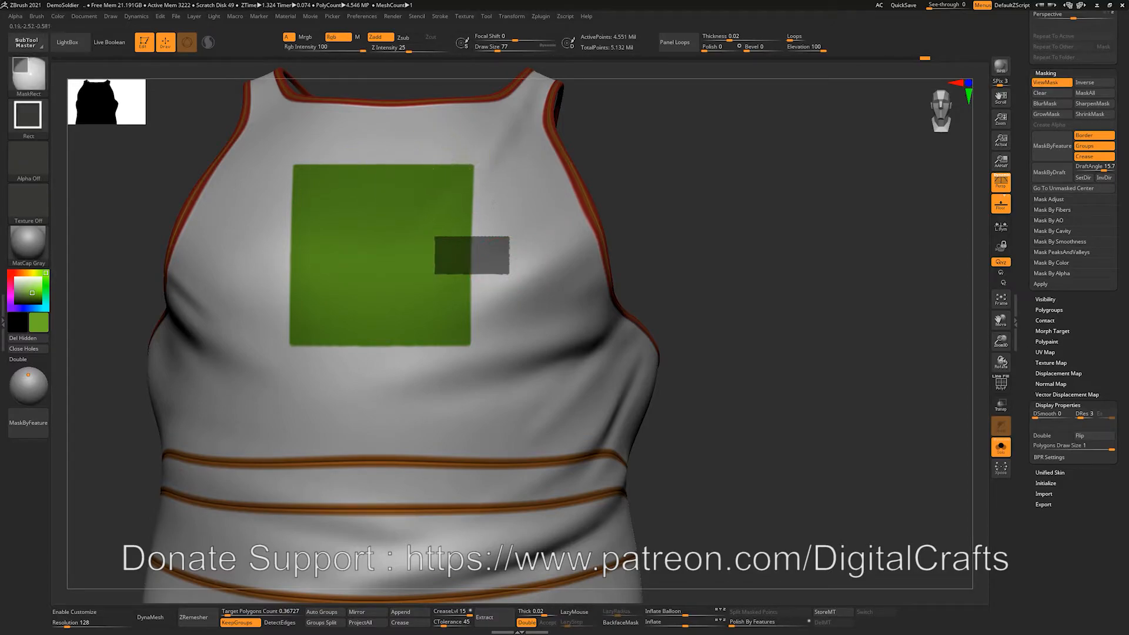
ctrl+drag(448, 147, 493, 203)
ctrl+drag(417, 337, 399, 377)
ctrl+drag(226, 241, 311, 300)
mouse_move(770, 203)
alt+mouse_down()
mouse_move(768, 184)
mouse_move(729, 264)
alt+mouse_up()
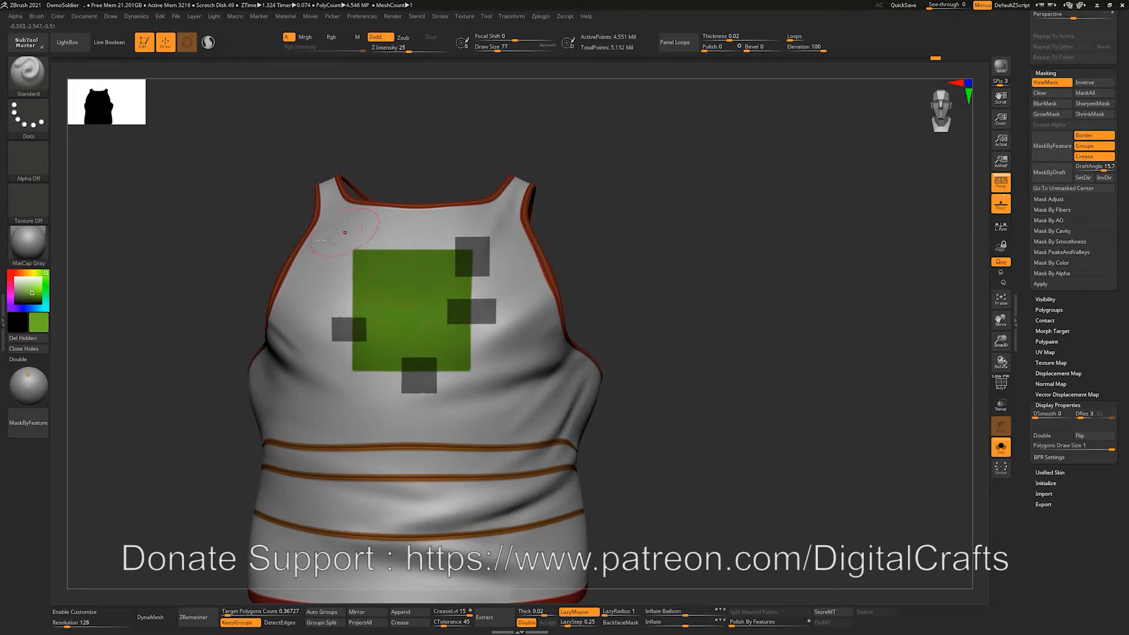
Choose red (R 174, G 53, B 36), invert the mask, and fill the four unmasked rectangles with it.
mouse_move(622, 259)
mouse_down()
mouse_move(537, 264)
mouse_move(509, 277)
mouse_move(691, 284)
mouse_move(663, 294)
mouse_move(541, 284)
mouse_move(569, 273)
mouse_up()
ctrl+alt+drag(616, 204, 390, 448)
drag(567, 365, 619, 366)
drag(577, 319, 759, 298)
key(c)
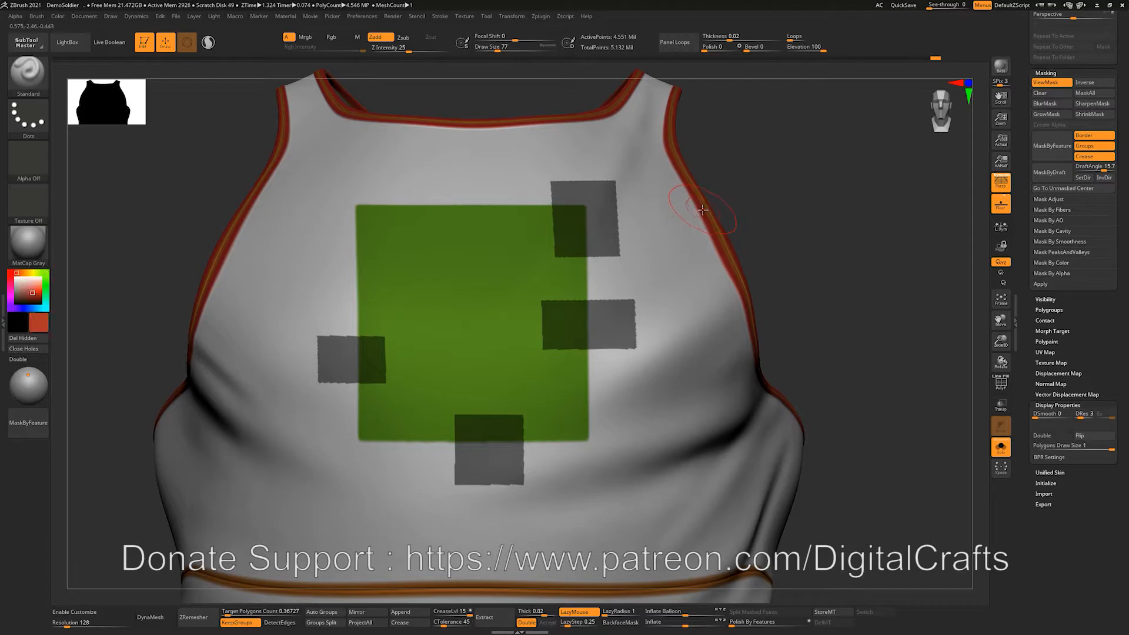
key(ctrl+i)
click(58, 16)
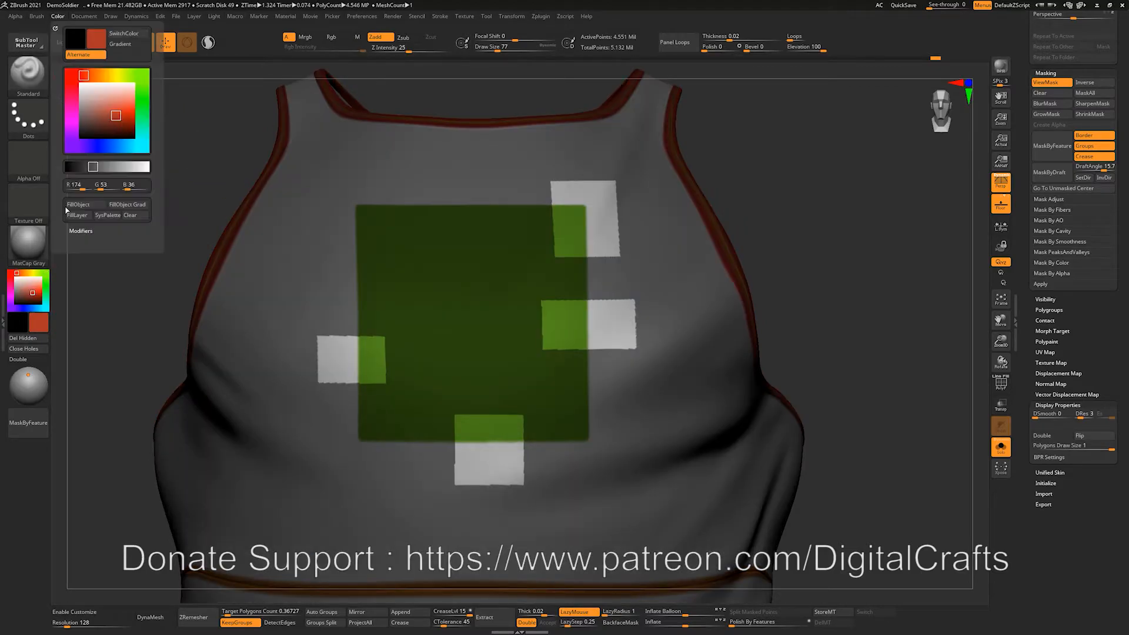
Clear the mask around the four red patches, then undo the clearing.
ctrl+drag(836, 240, 875, 337)
alt+drag(757, 249, 828, 322)
key(ctrl+z)
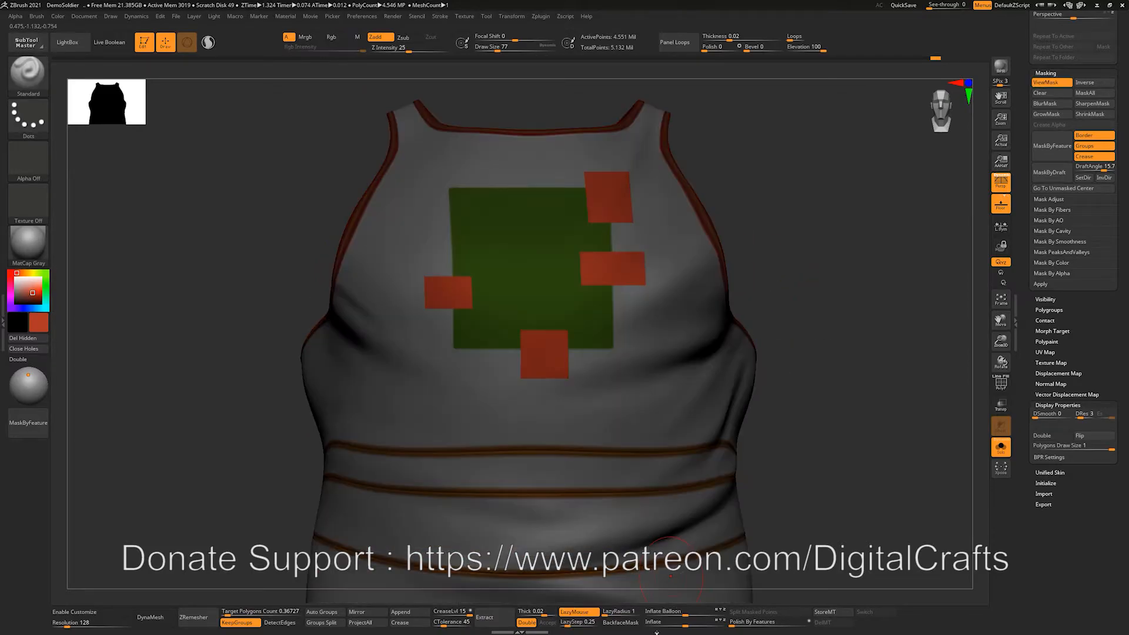
Inflate the four unmasked red patches on the chest slightly.
click(676, 624)
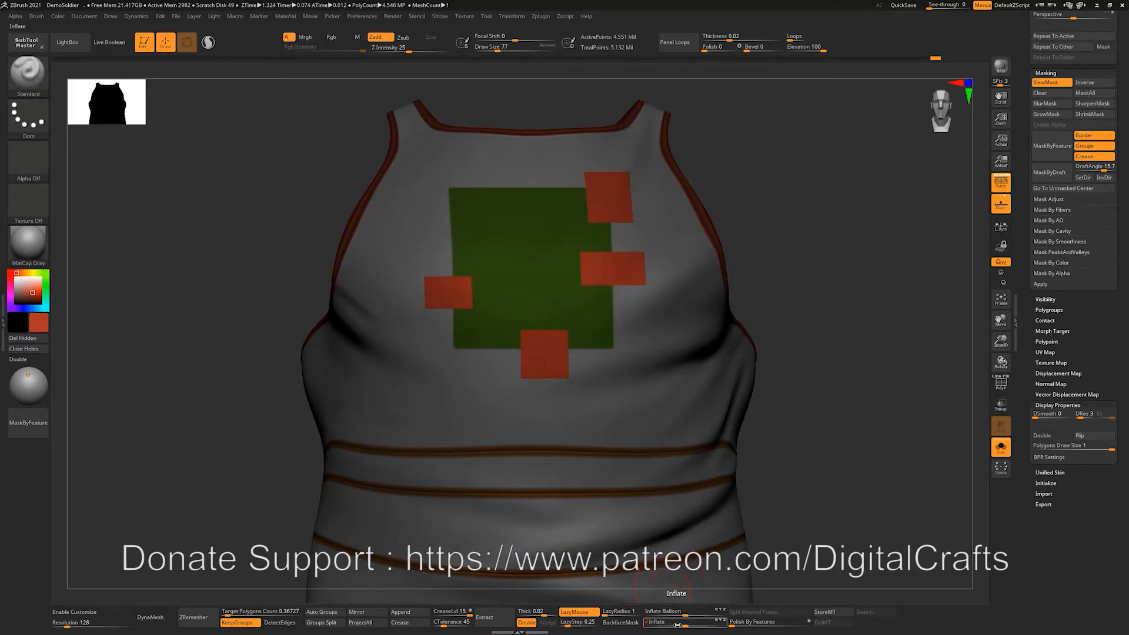
mouse_move(886, 216)
mouse_down()
mouse_move(846, 257)
mouse_move(859, 272)
mouse_up()
Carve diagonal grooves across the four red patches with DamStandard at Draw Size 41, then turn off the mask display.
key(b)
key(c)
key(b)
key(b)
key(d)
key(s)
key(s)
key(s)
click(524, 322)
drag(509, 337, 539, 286)
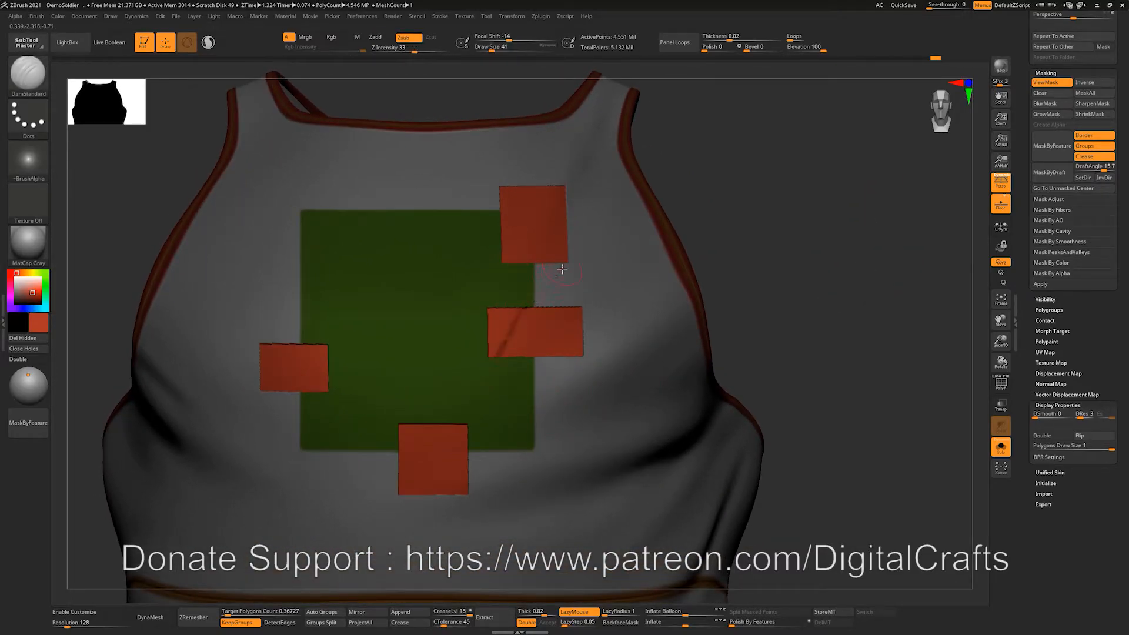
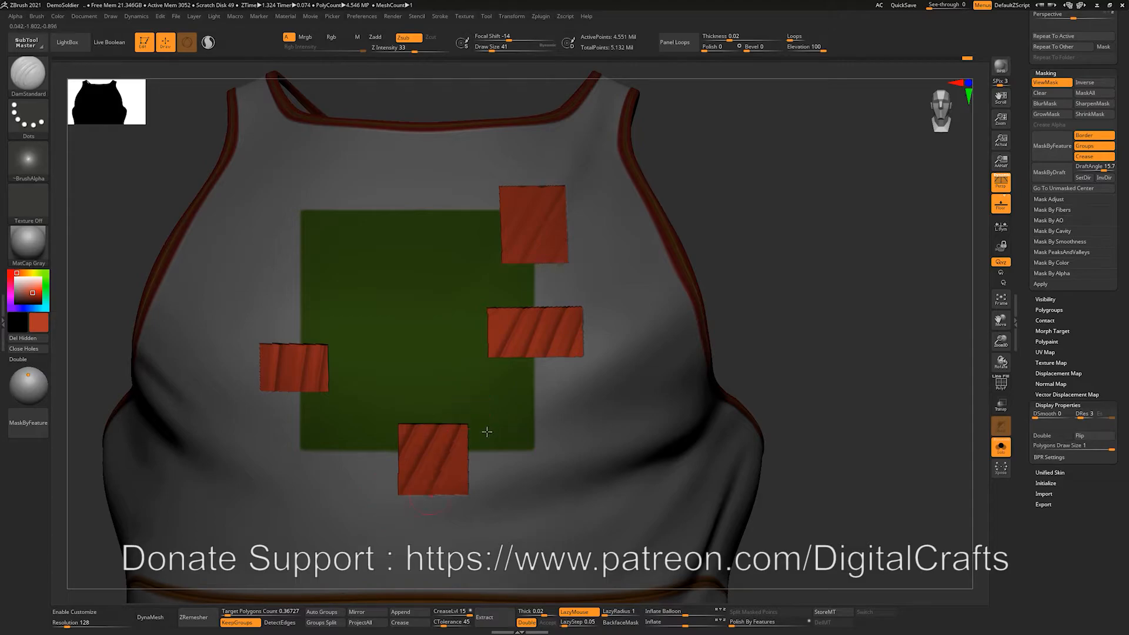
alt+drag(751, 384, 709, 297)
key(ctrl+h)
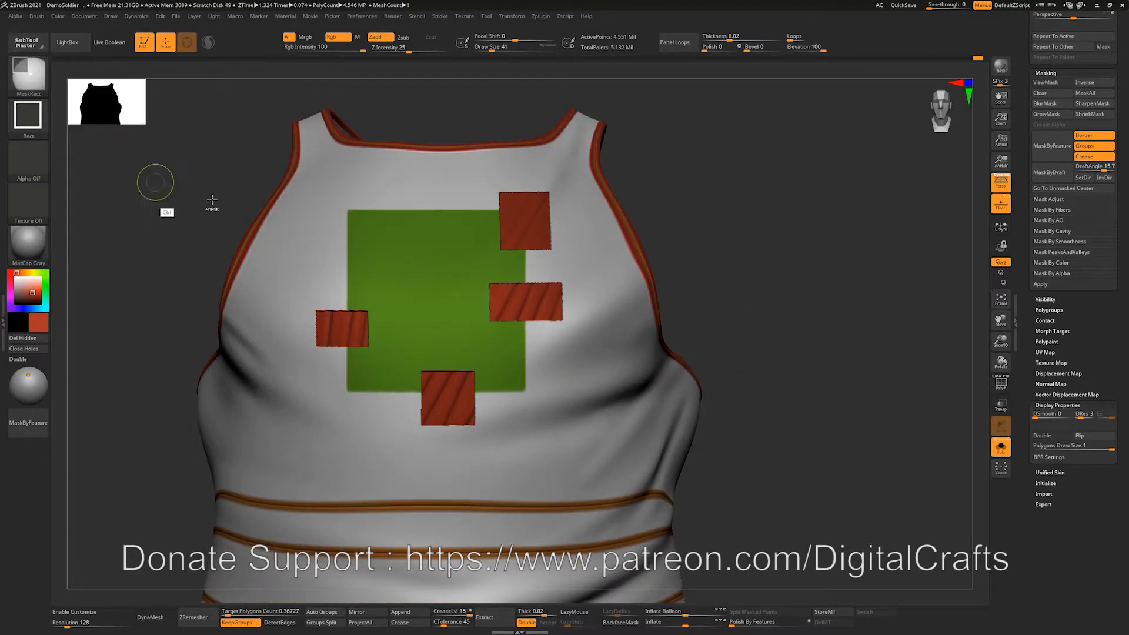
Mask a thin ring on the green chest square with the MaskPerfectCircle brush and invert the mask.
ctrl+click(37, 82)
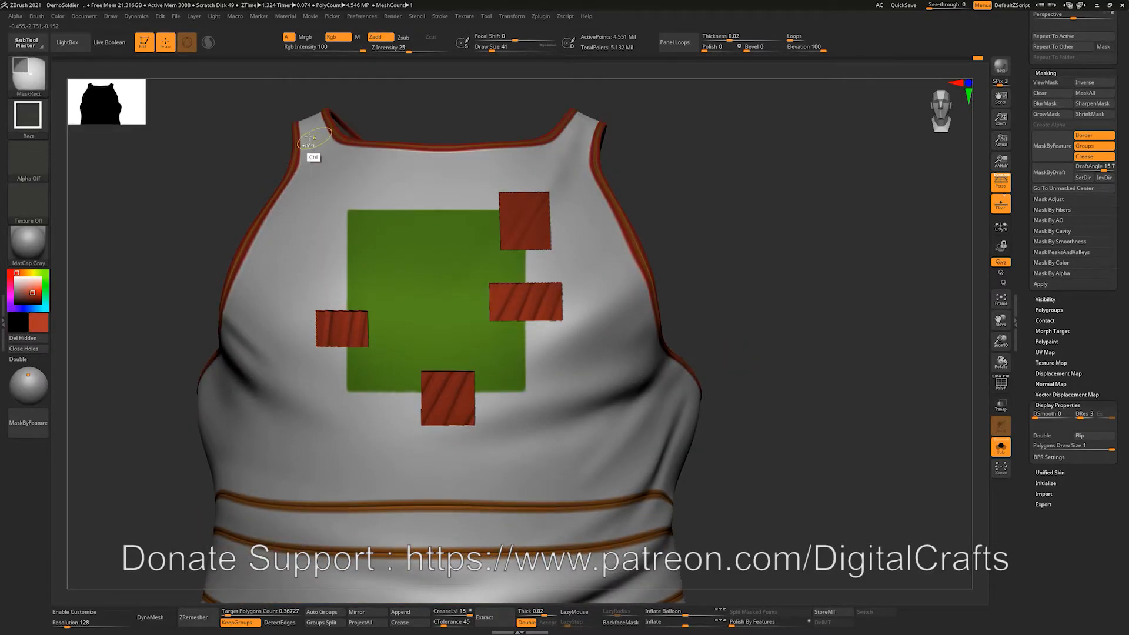
ctrl+click(40, 79)
ctrl+click(294, 124)
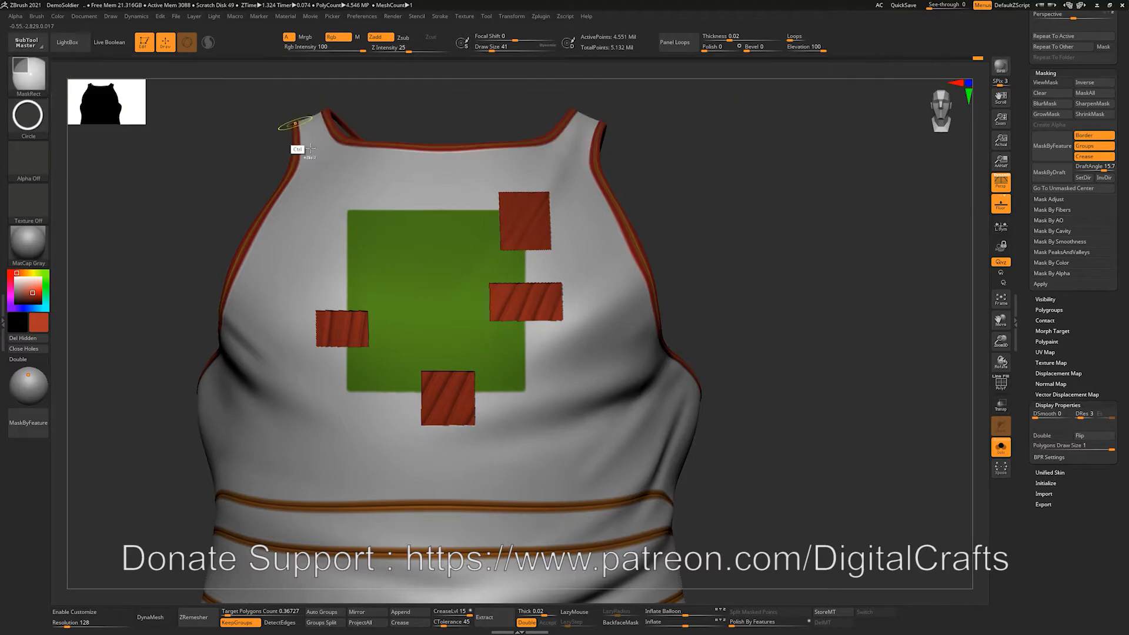
mouse_move(430, 286)
ctrl+mouse_down()
mouse_move(479, 364)
mouse_move(472, 373)
mouse_move(428, 296)
mouse_move(476, 344)
ctrl+mouse_up()
alt+drag(746, 319, 733, 307)
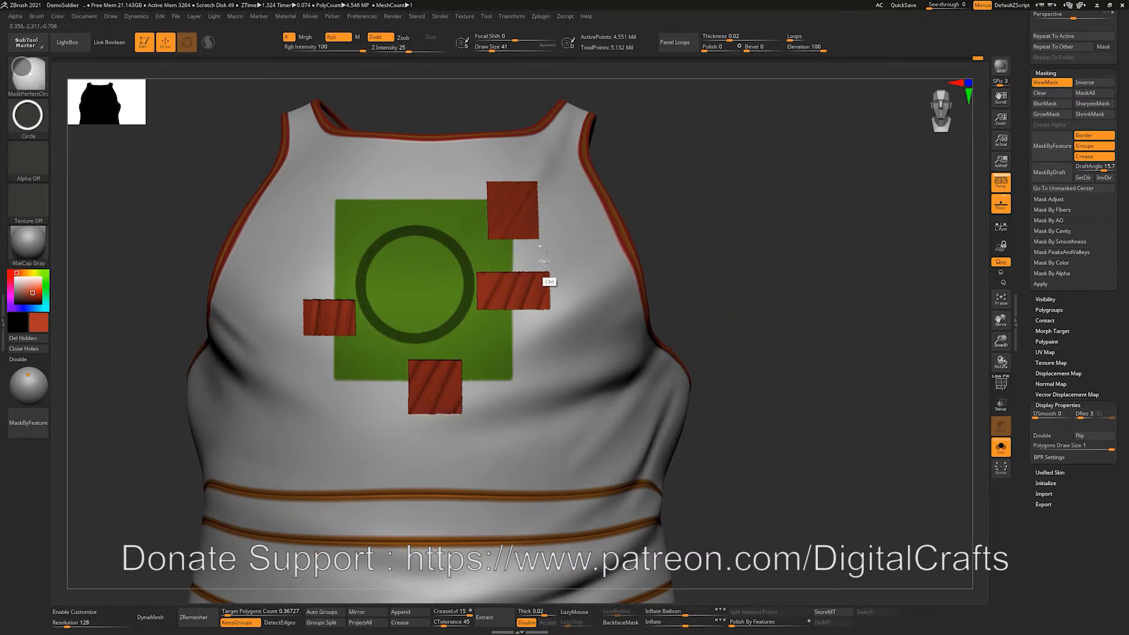
ctrl+drag(553, 286, 561, 302)
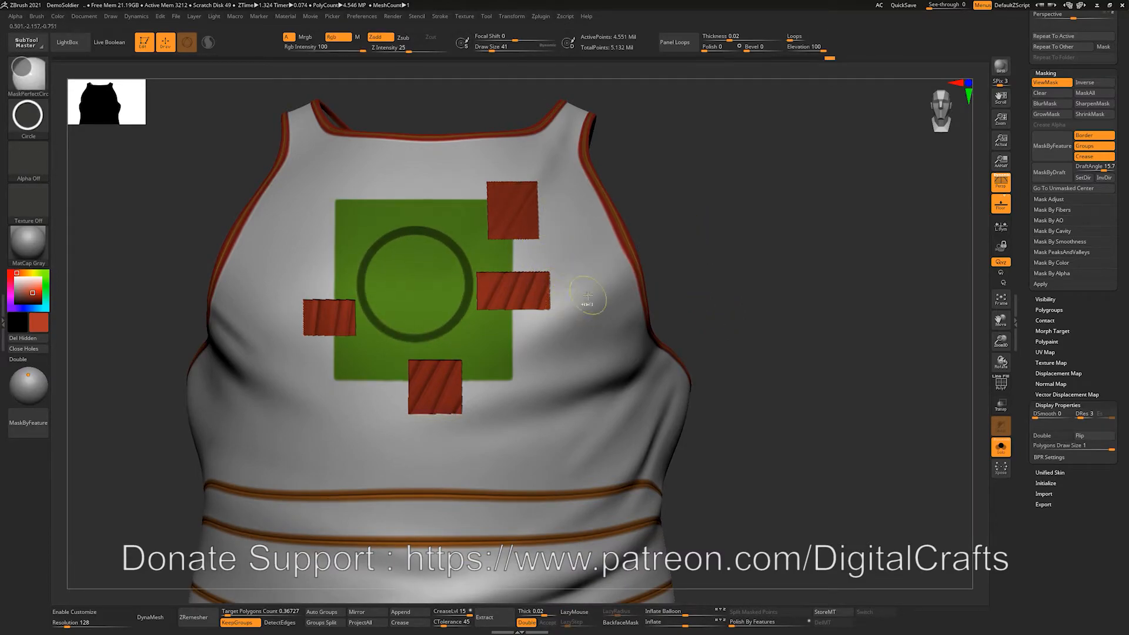
ctrl+click(725, 456)
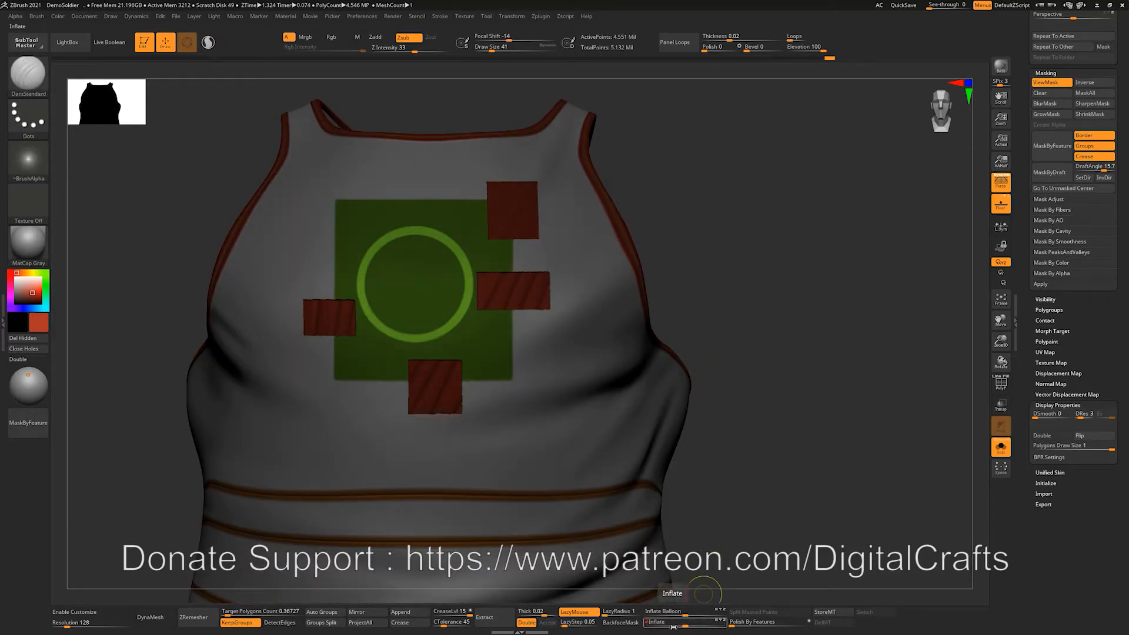
Raise the unmasked ring from the shirt surface using the Inflate Balloon deformation.
key(Return)
click(684, 614)
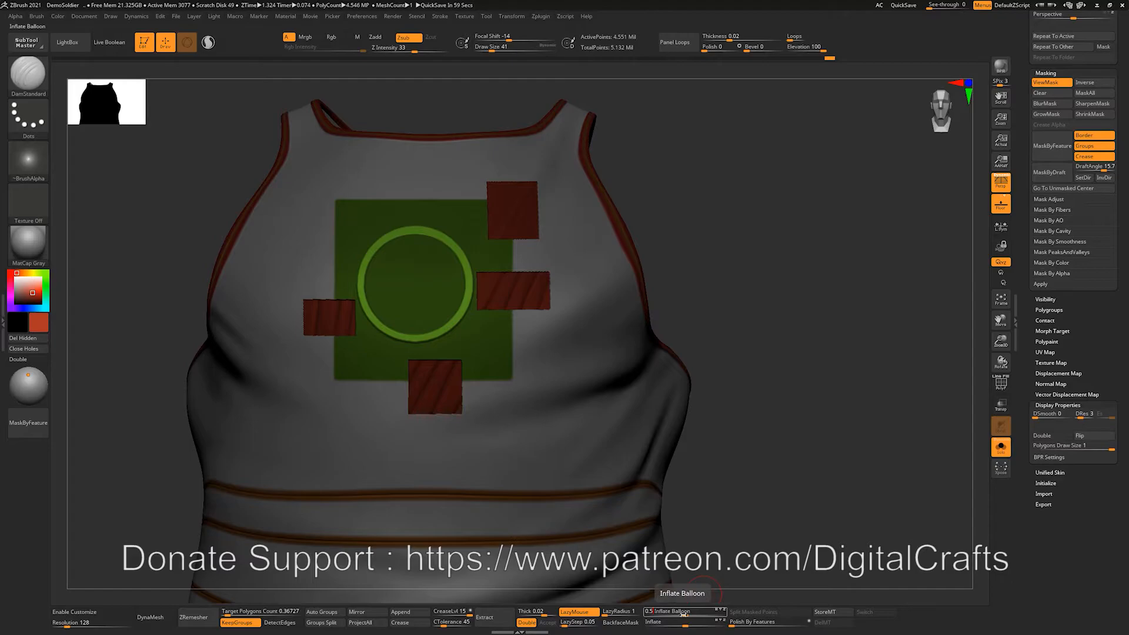
key(Return)
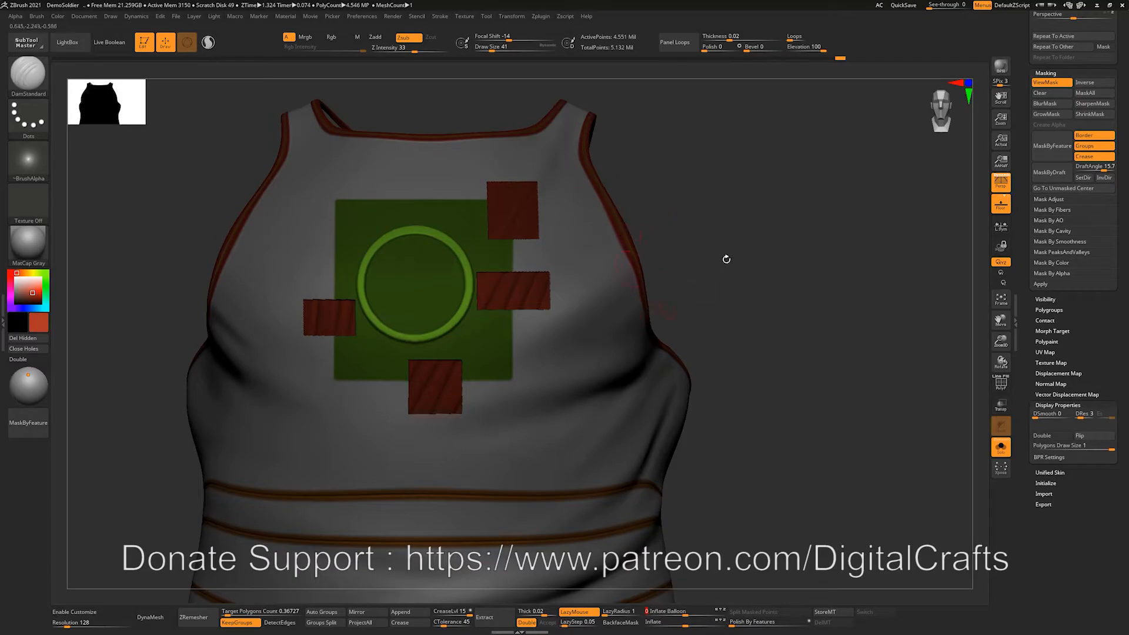
drag(722, 264, 739, 265)
mouse_move(770, 220)
alt+mouse_down()
mouse_move(813, 311)
mouse_move(809, 253)
alt+mouse_up()
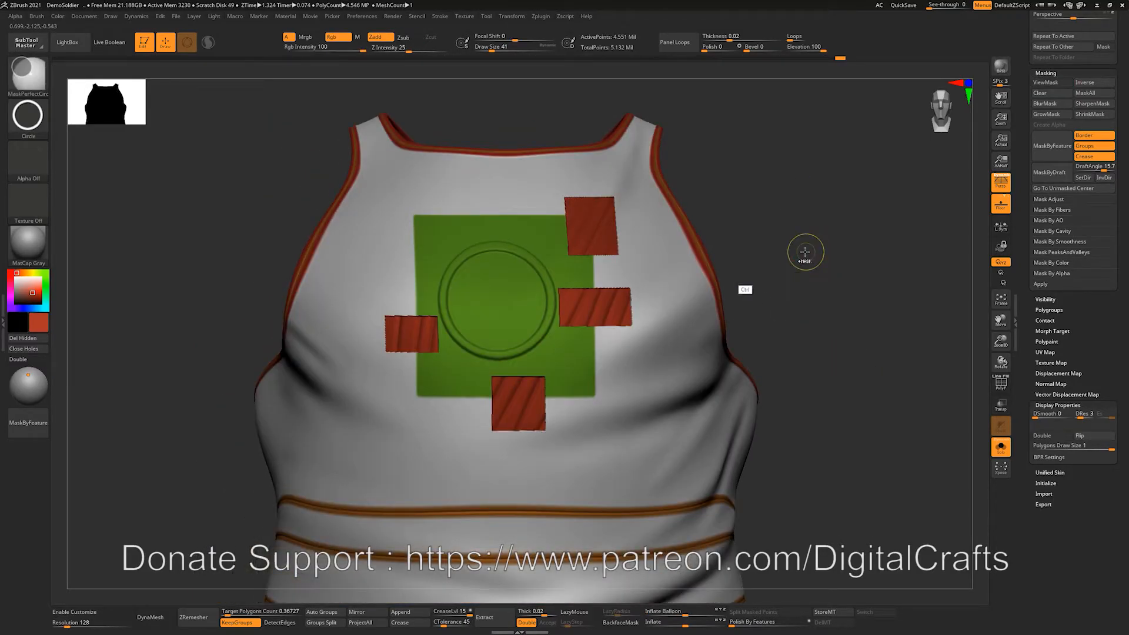
key(ctrl+h)
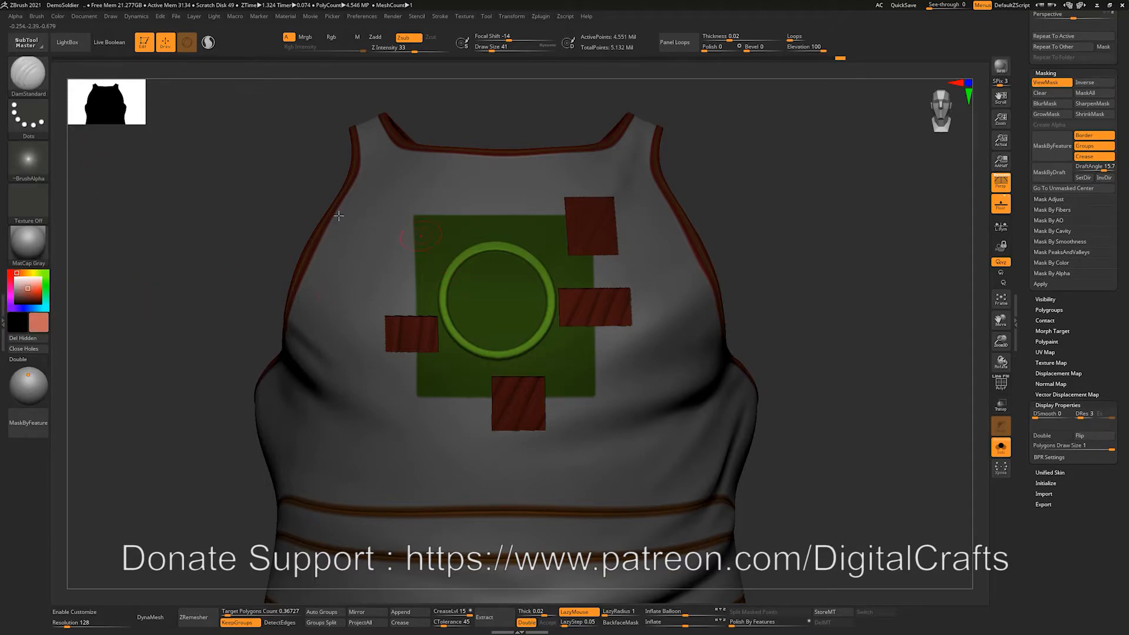
Sample the patches' dark red (R 88, G 19, B 19), fill the unmasked ring with it, and clear the mask.
alt+drag(231, 248, 203, 289)
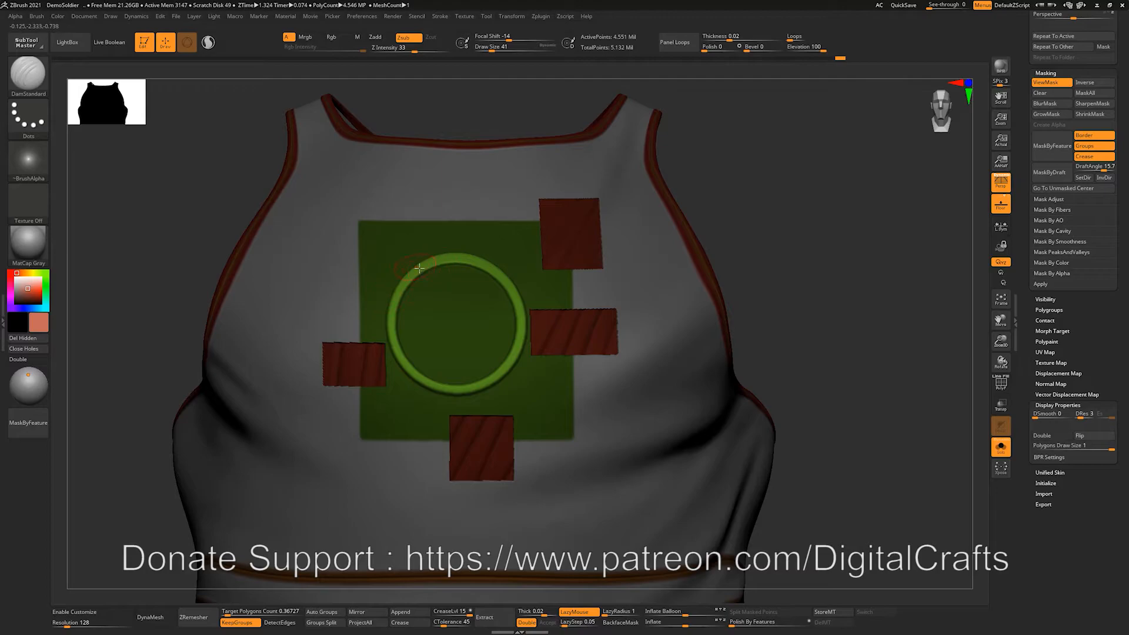
key(c)
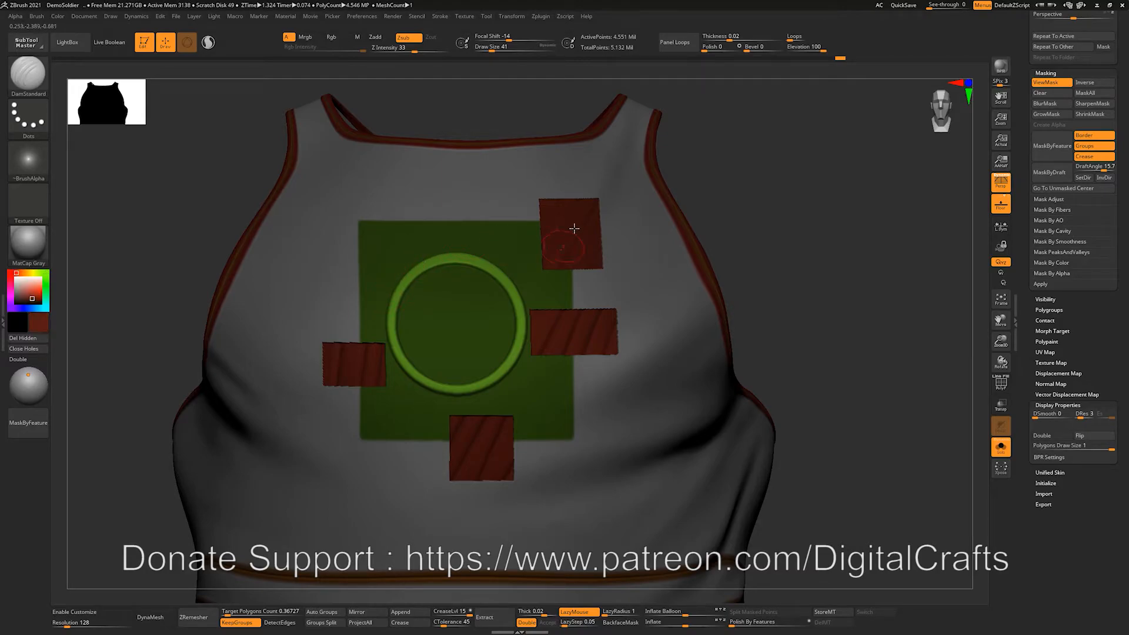
key(c)
key(c)
key(c)
key(c)
key(c)
key(c)
key(c)
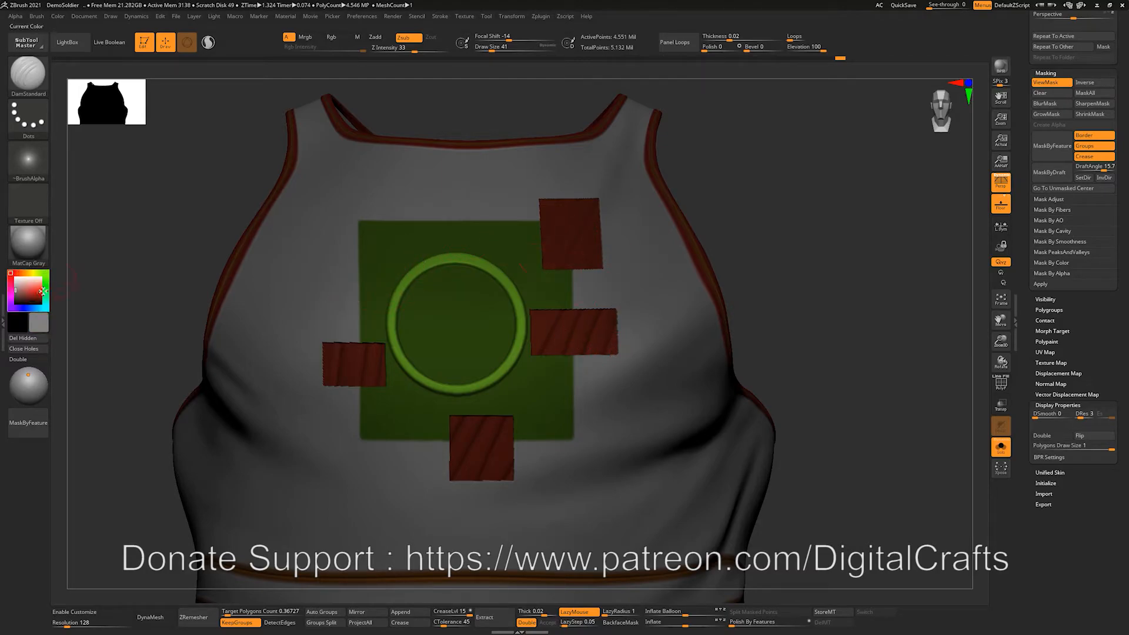
key(c)
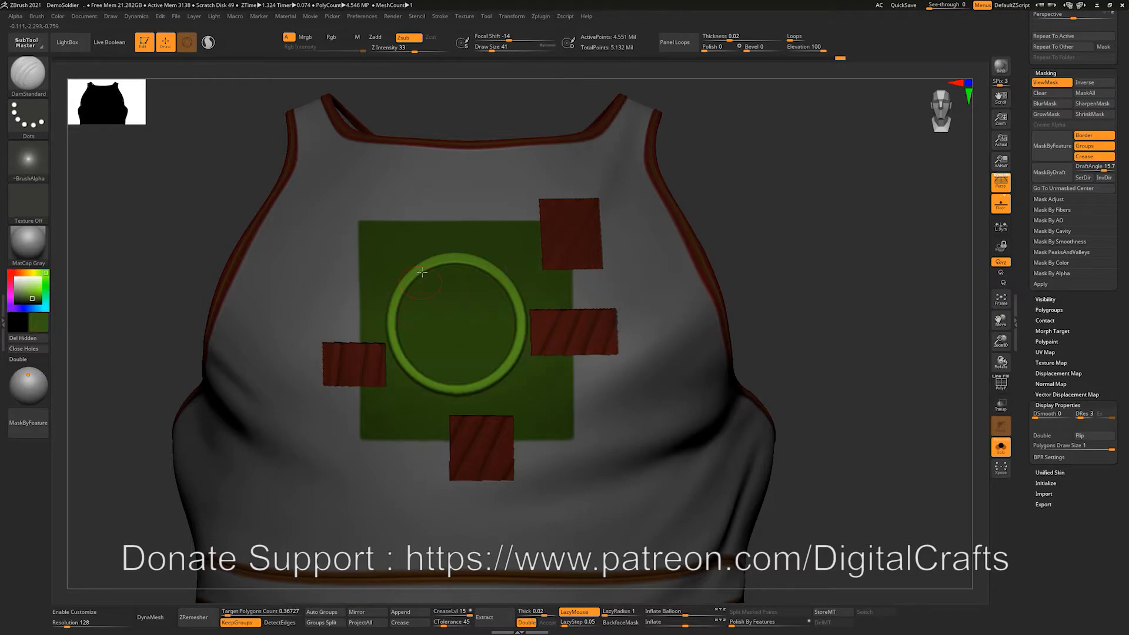
key(c)
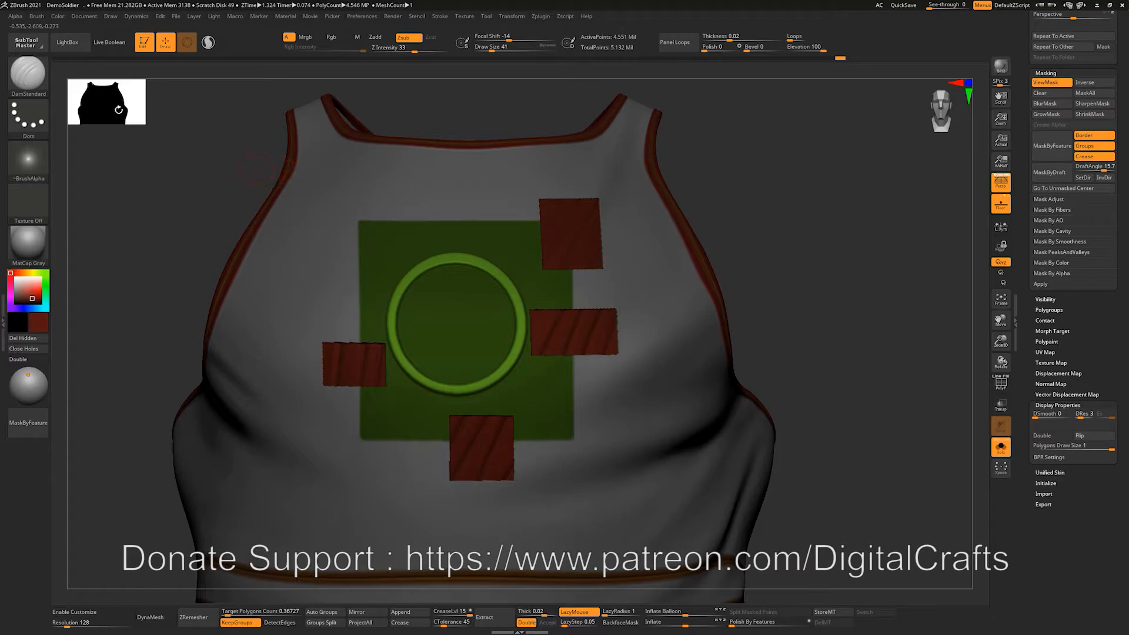
click(58, 18)
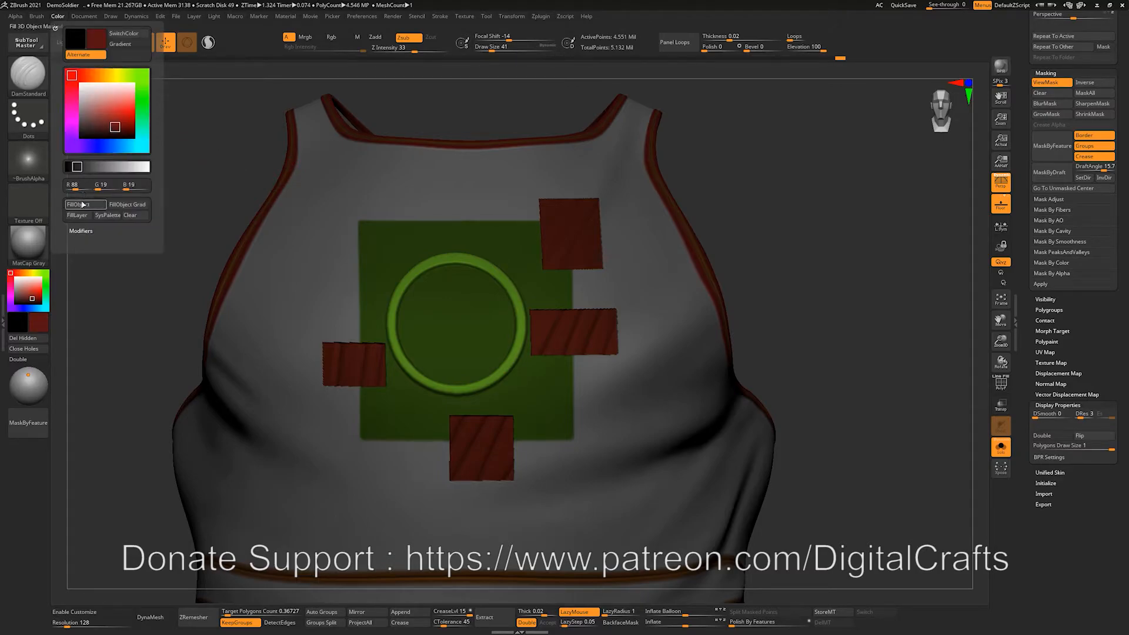
click(82, 204)
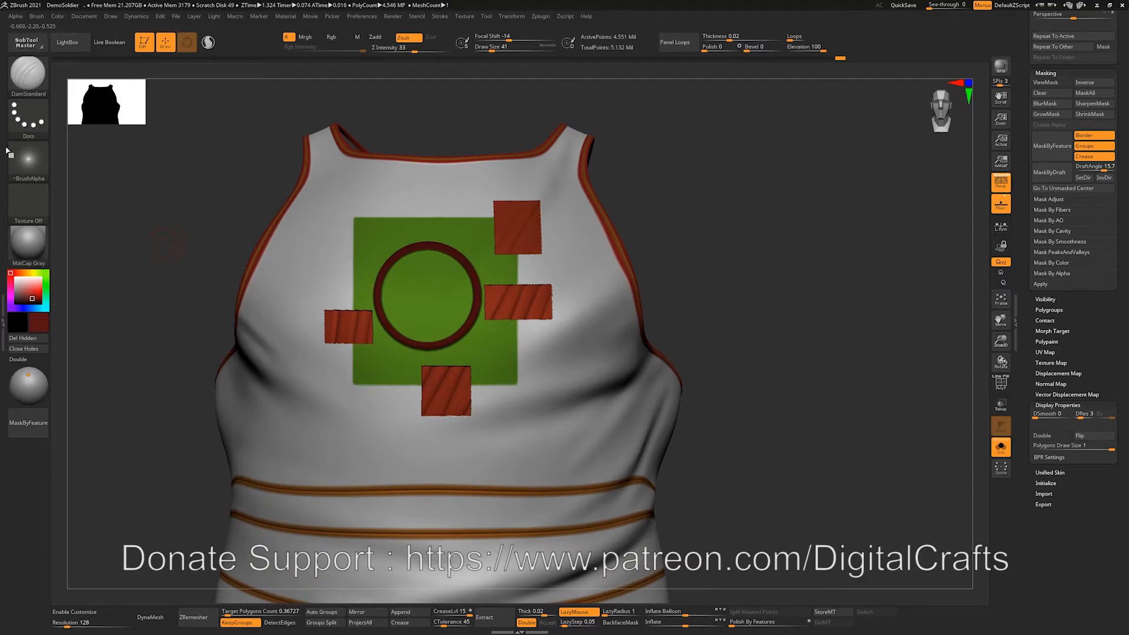
Try the MaskPen brush across the green chest square and clear the resulting mask.
click(29, 81)
click(32, 85)
key(ctrl)
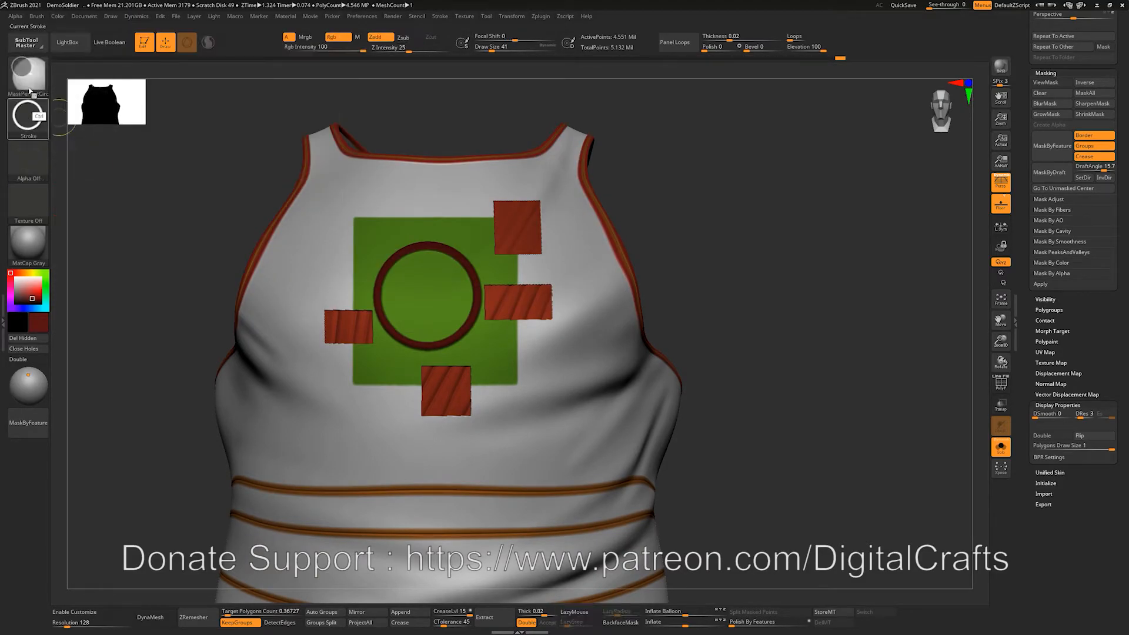
click(28, 77)
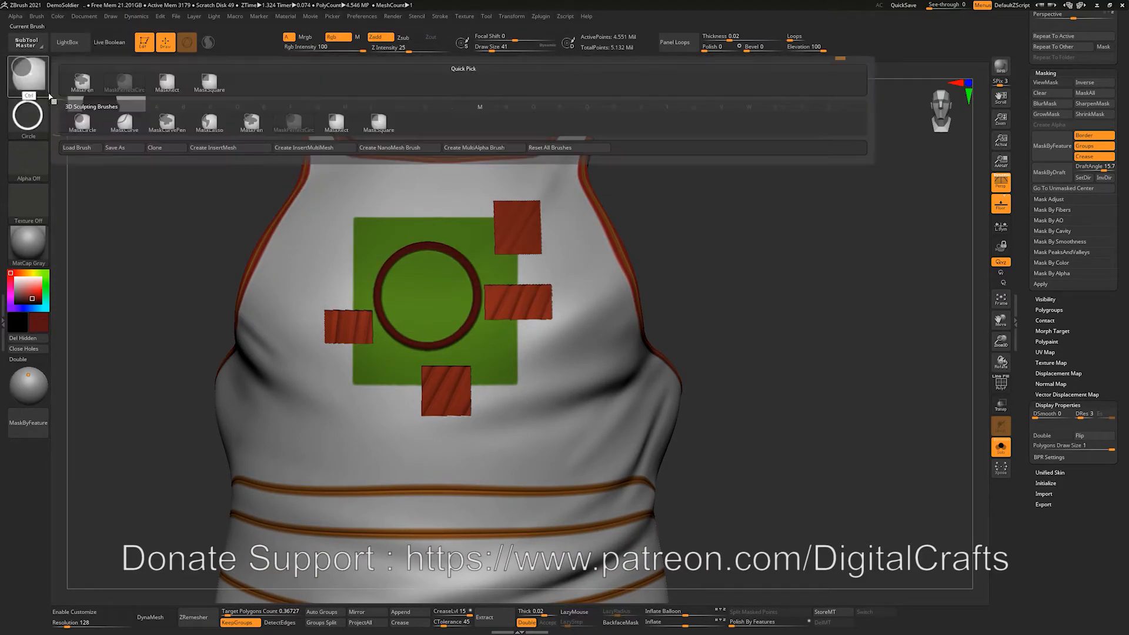
click(252, 122)
mouse_move(335, 245)
ctrl+mouse_down()
mouse_move(575, 357)
mouse_move(544, 387)
ctrl+mouse_up()
mouse_move(741, 335)
ctrl+mouse_down()
mouse_move(730, 262)
mouse_move(698, 222)
ctrl+mouse_up()
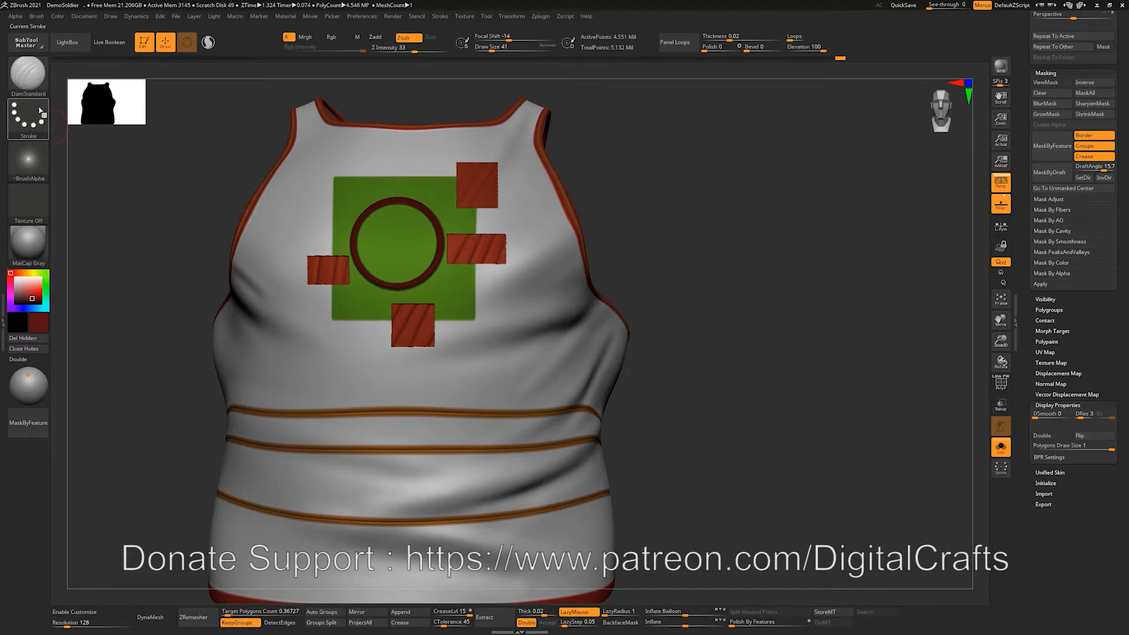
Switch to the MaskLasso brush and mask a jagged, flame-shaped area across the shirt's lower front.
ctrl+click(29, 78)
ctrl+click(210, 123)
mouse_move(738, 382)
mouse_down()
mouse_move(707, 342)
mouse_move(729, 367)
mouse_up()
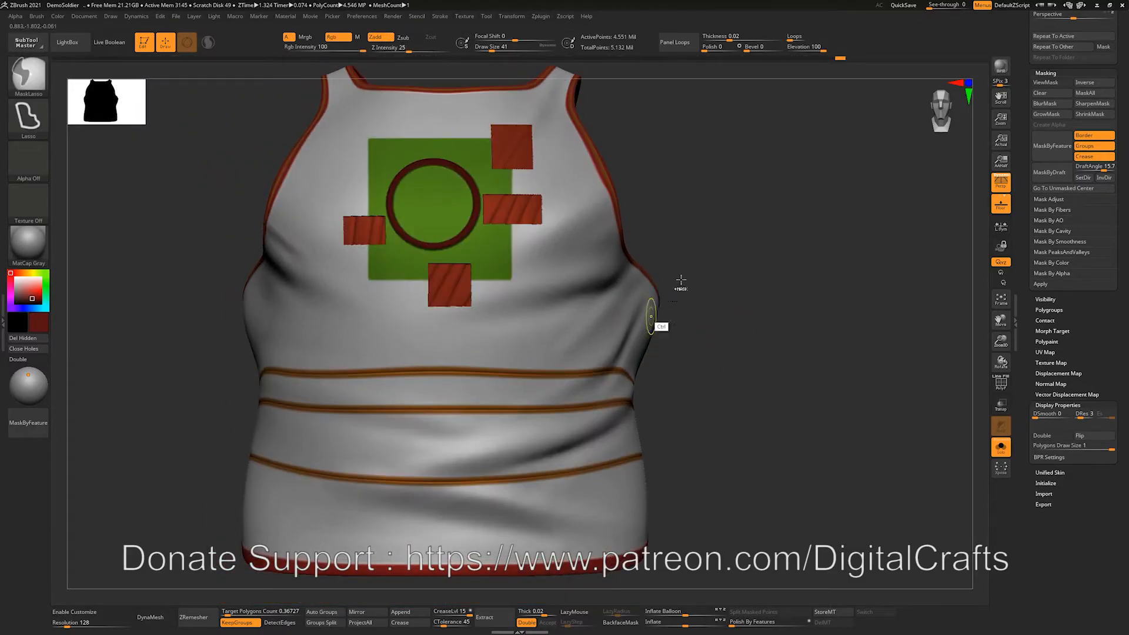
mouse_move(188, 545)
ctrl+mouse_down()
mouse_move(317, 448)
mouse_move(370, 469)
mouse_move(459, 456)
mouse_move(500, 420)
mouse_move(571, 321)
mouse_move(527, 476)
mouse_move(448, 530)
mouse_move(622, 449)
mouse_move(653, 518)
mouse_move(533, 607)
mouse_move(90, 574)
ctrl+mouse_up()
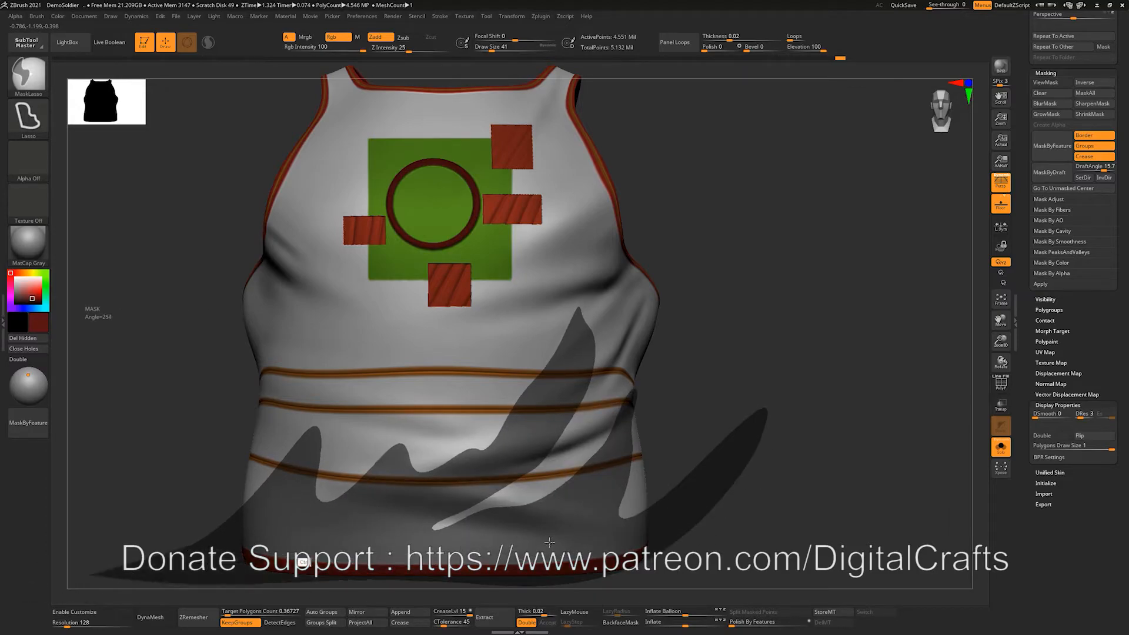
Reshape the lasso mask with extra pointed flame tongues and cut-outs on the shirt's lower front, and invert the mask.
mouse_move(759, 489)
alt+mouse_down()
mouse_move(769, 468)
mouse_move(756, 389)
mouse_move(713, 365)
mouse_move(743, 378)
mouse_move(751, 355)
mouse_move(730, 349)
alt+mouse_up()
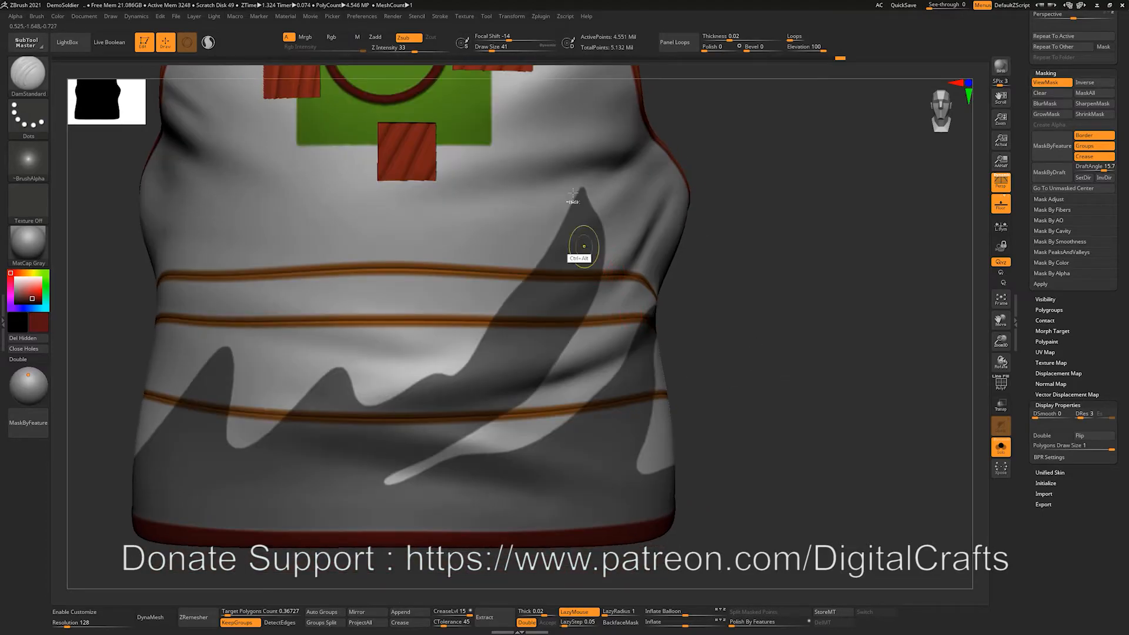
mouse_move(580, 111)
ctrl+alt+mouse_down()
mouse_move(559, 244)
mouse_move(478, 334)
mouse_move(581, 111)
mouse_move(575, 318)
mouse_move(648, 252)
mouse_move(810, 188)
ctrl+alt+mouse_up()
mouse_move(559, 386)
ctrl+mouse_down()
mouse_move(588, 411)
mouse_move(664, 261)
mouse_move(647, 341)
mouse_move(516, 504)
mouse_move(497, 506)
ctrl+mouse_up()
mouse_move(750, 375)
alt+mouse_down()
mouse_move(739, 337)
mouse_move(861, 323)
mouse_move(852, 352)
alt+mouse_up()
mouse_move(482, 381)
ctrl+mouse_down()
mouse_move(599, 236)
mouse_move(662, 122)
mouse_move(676, 136)
mouse_move(585, 307)
mouse_move(488, 388)
ctrl+mouse_up()
alt+drag(856, 258, 818, 359)
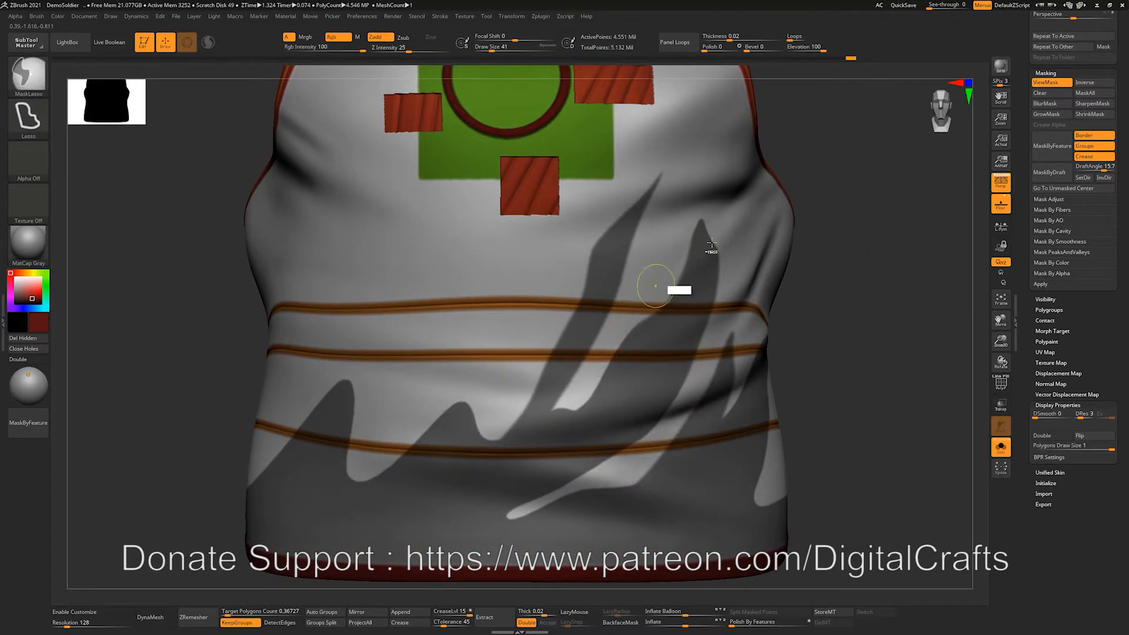
mouse_move(684, 359)
ctrl+alt+mouse_down()
mouse_move(708, 175)
mouse_move(777, 209)
ctrl+alt+mouse_up()
alt+drag(838, 260, 867, 226)
mouse_move(553, 509)
ctrl+mouse_down()
mouse_move(681, 405)
mouse_move(605, 498)
mouse_move(559, 512)
ctrl+mouse_up()
mouse_move(856, 423)
alt+mouse_down()
mouse_move(819, 396)
mouse_move(810, 440)
mouse_move(830, 389)
mouse_move(790, 347)
alt+mouse_up()
ctrl+click(803, 320)
Paint the unmasked flame area dark red using the Paint brush at draw size 228.
key(s)
drag(474, 426, 501, 428)
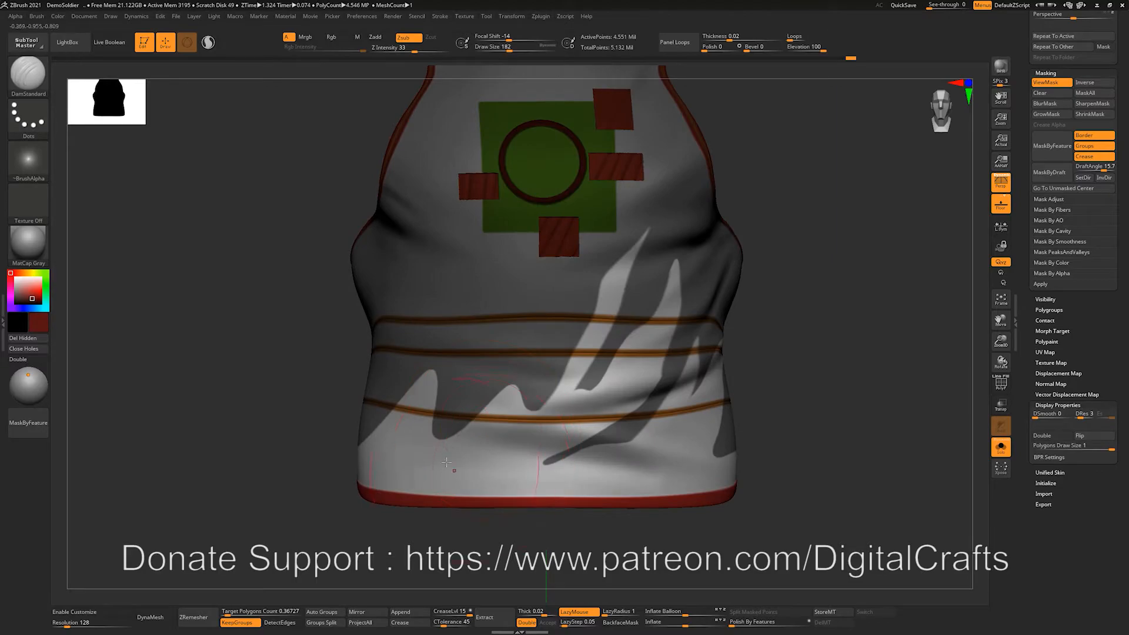
key(b)
key(p)
key(a)
key(bracketright)
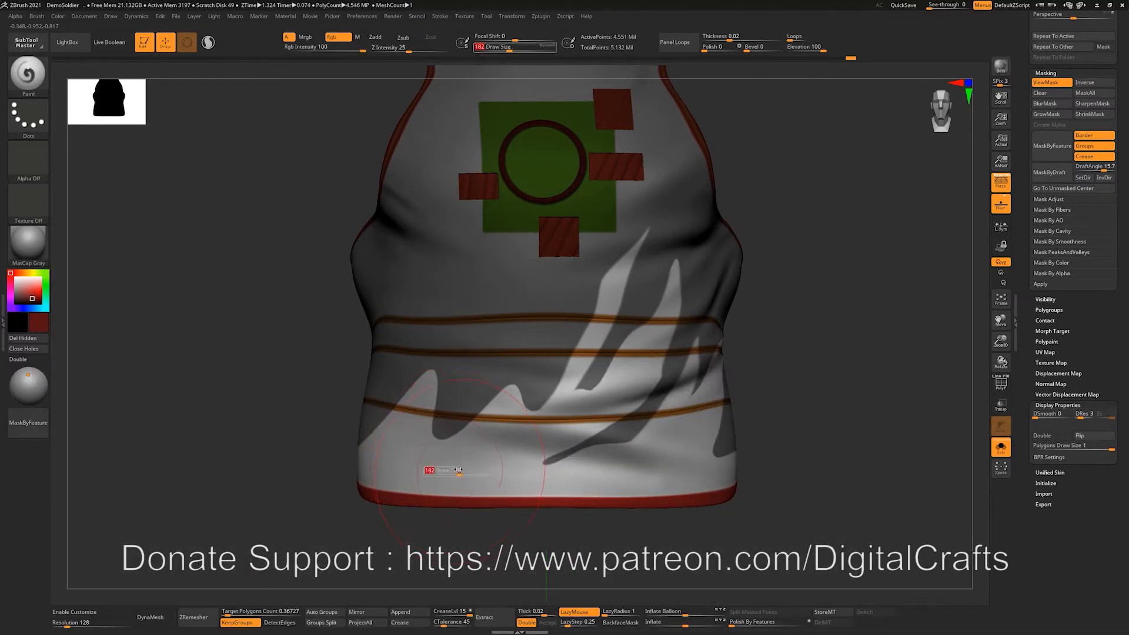
mouse_move(384, 480)
mouse_down()
mouse_move(414, 441)
mouse_move(497, 441)
mouse_move(687, 211)
mouse_move(676, 394)
mouse_move(729, 459)
mouse_up()
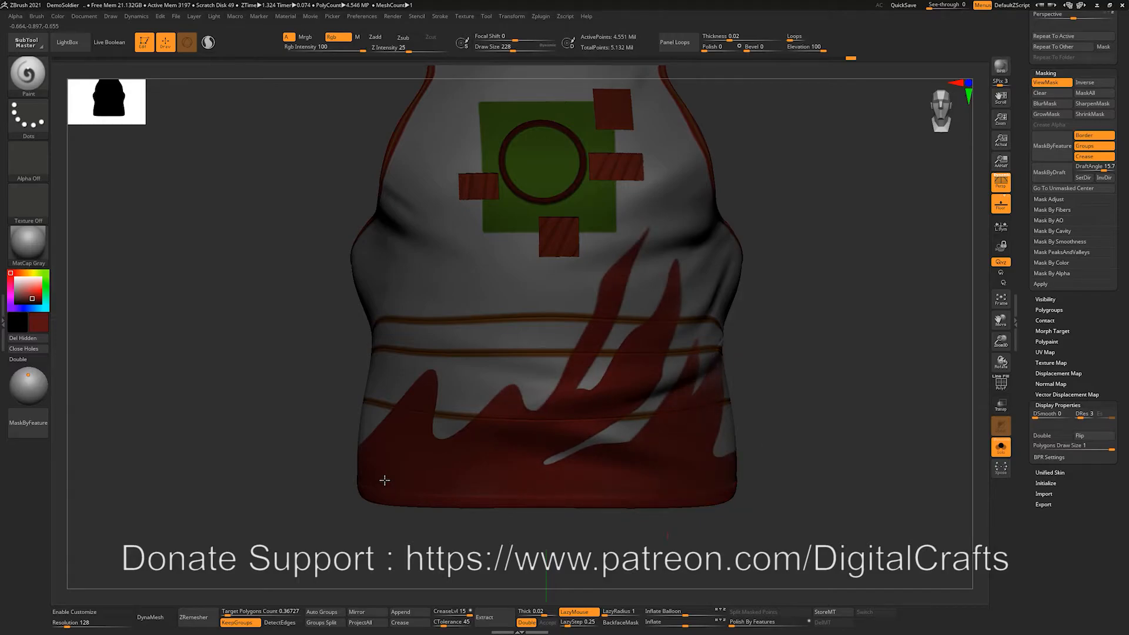
Choose a light orange-yellow colour and paint it over the upper flame tongues with a slightly smaller brush.
click(27, 271)
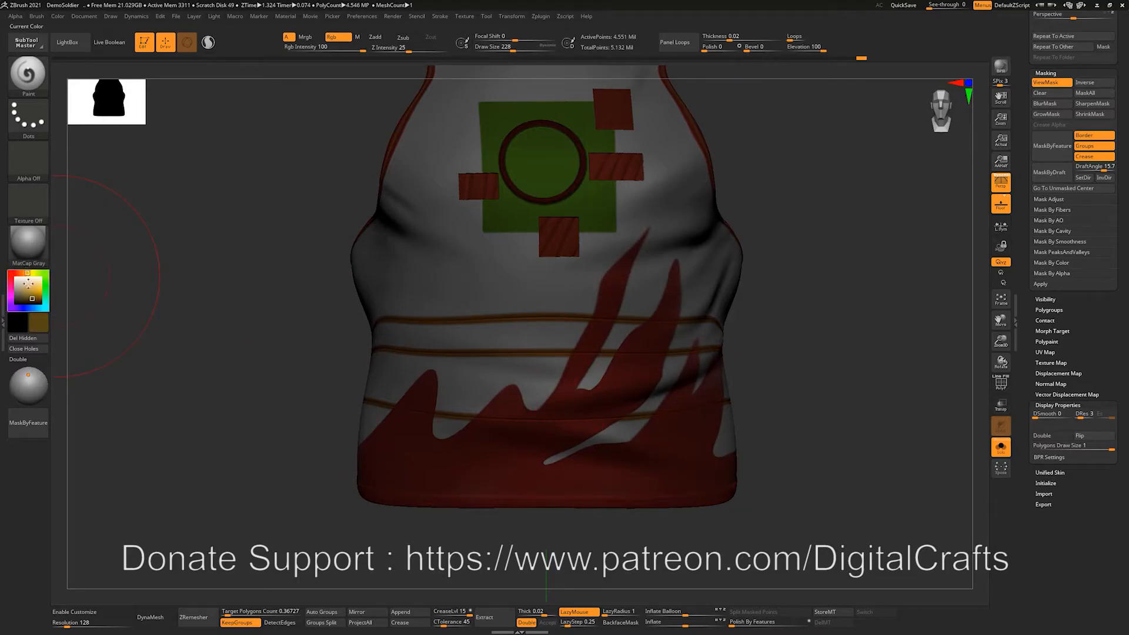
key(s)
drag(623, 271, 617, 271)
drag(650, 226, 570, 372)
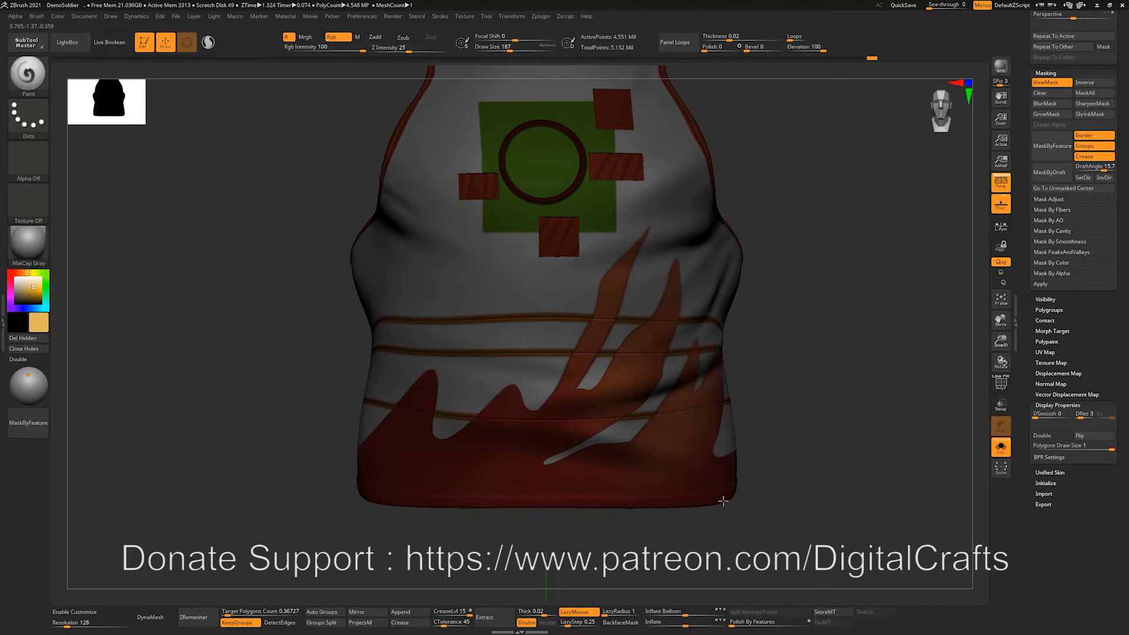
Paint light orange highlights into the flame tongues using smaller draw sizes of 59 and 101.
alt+drag(776, 421, 793, 369)
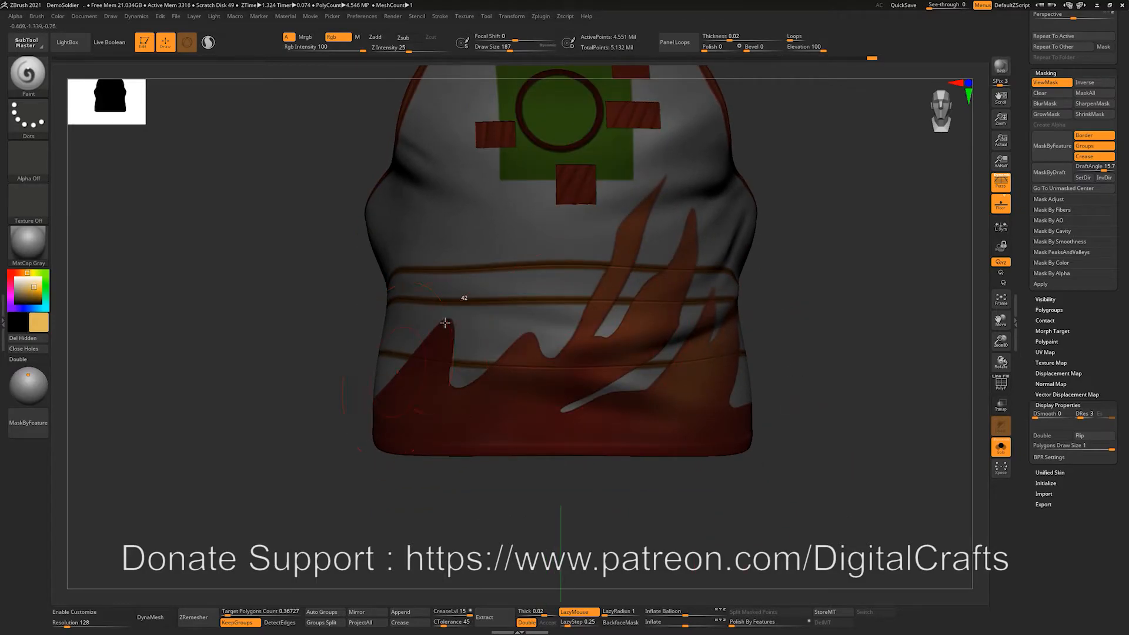
key(s)
drag(623, 309, 609, 310)
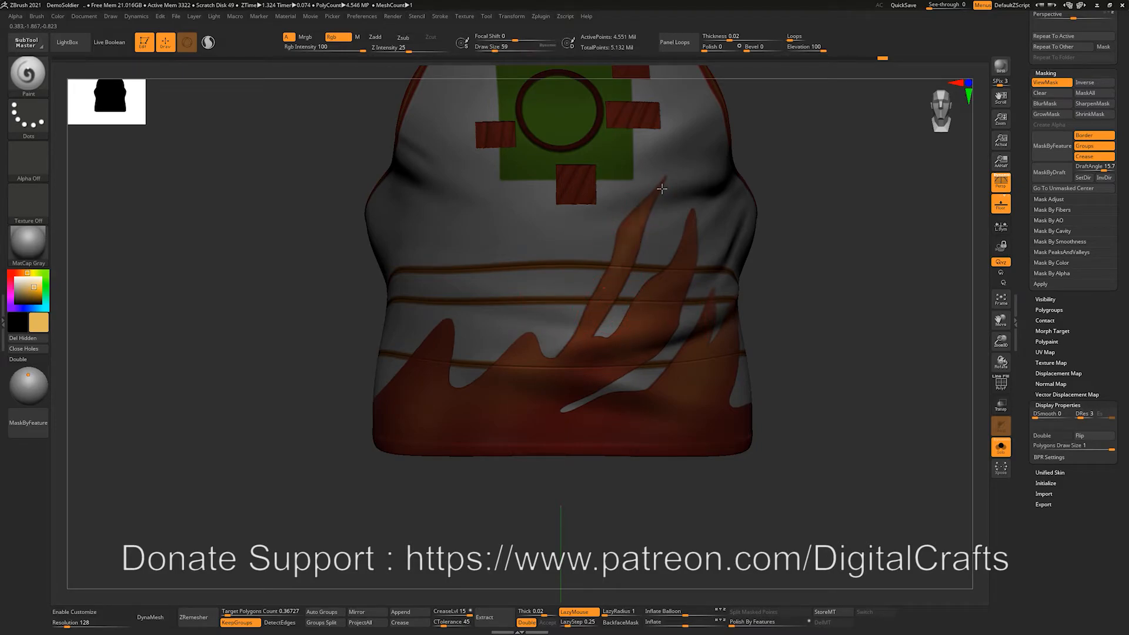
key(s)
mouse_move(682, 254)
mouse_down()
mouse_move(669, 255)
mouse_move(687, 292)
mouse_up()
key(s)
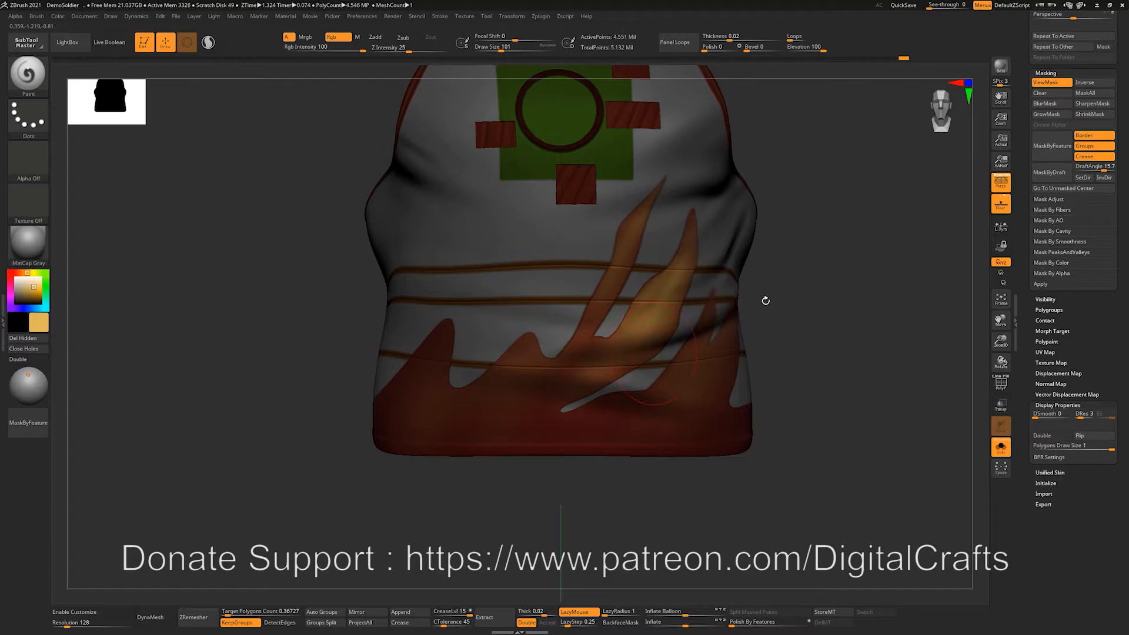
Clear the mask and check the painted flame design from the side and the front of the shirt.
drag(749, 321, 808, 326)
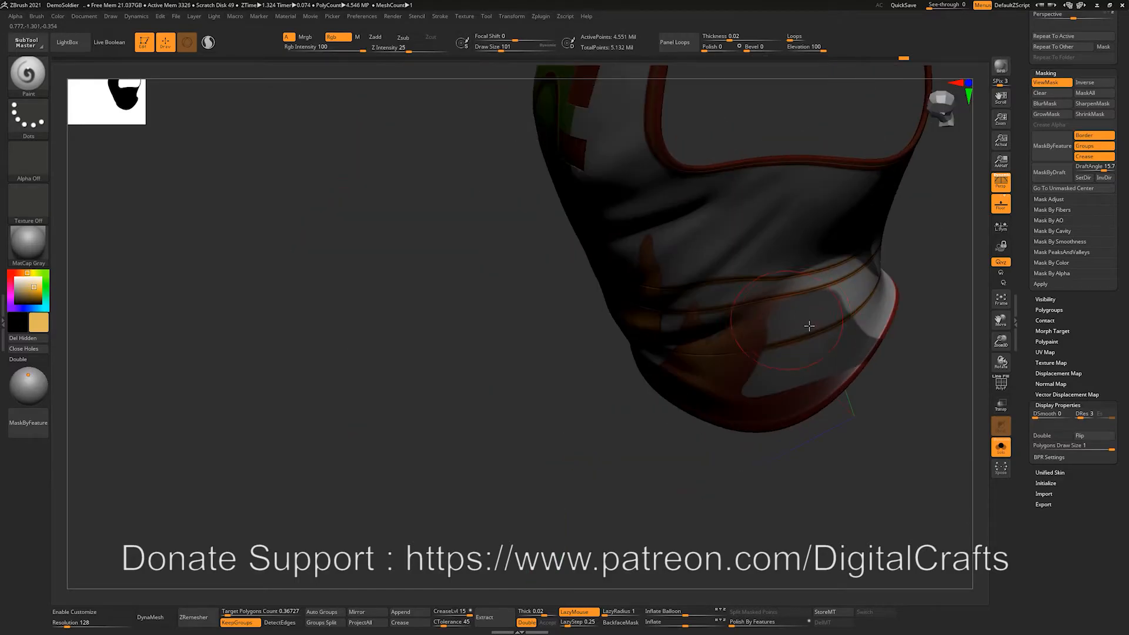
drag(909, 384, 765, 291)
alt+drag(790, 330, 756, 311)
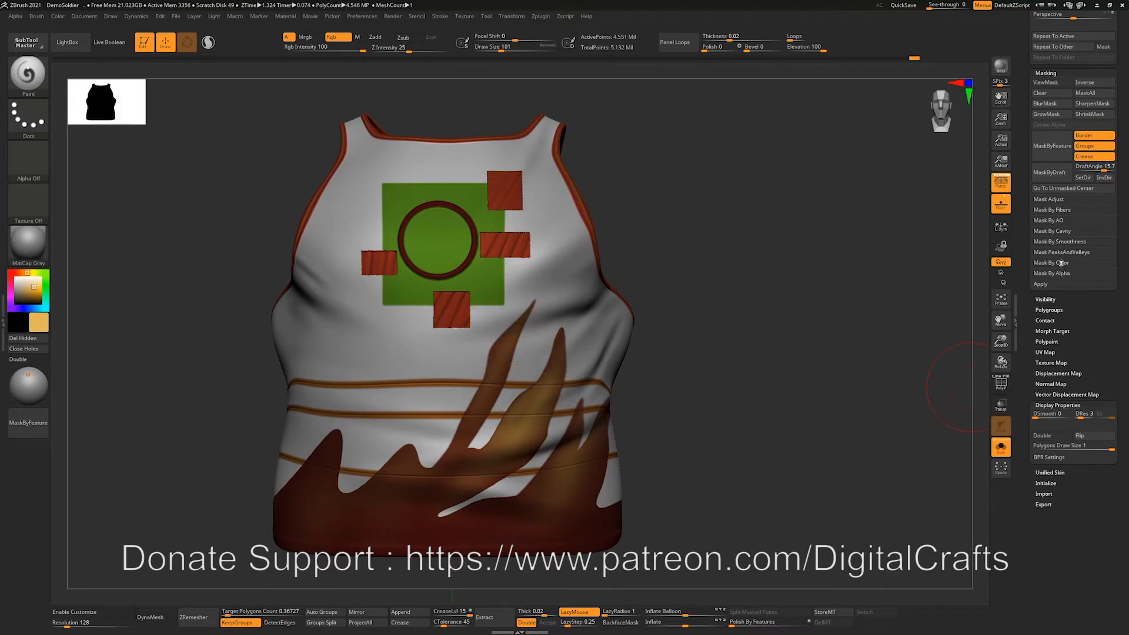
alt+drag(767, 323, 762, 314)
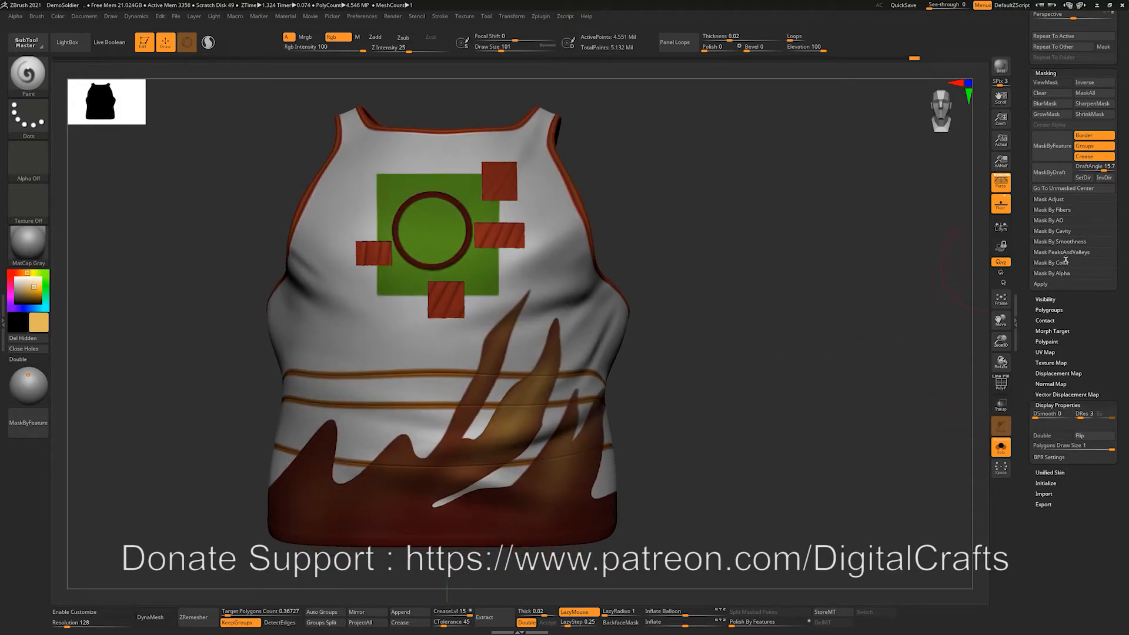
key(shift)
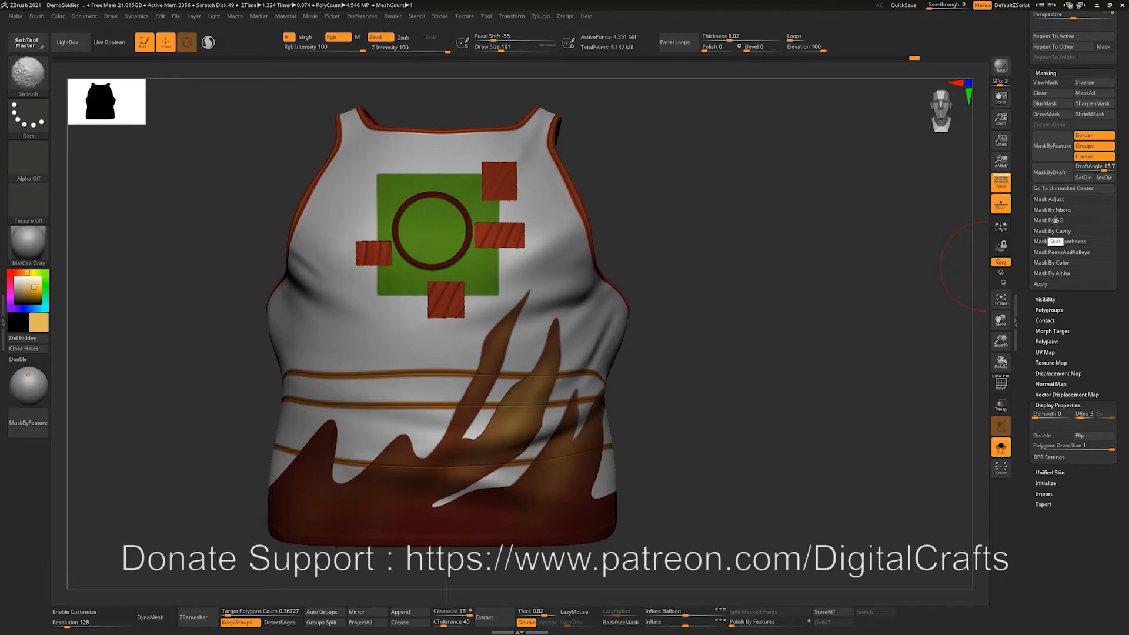
Choose the MaskCurvePen brush and draw a thin diagonal mask stroke across the chest of the shirt.
click(1052, 221)
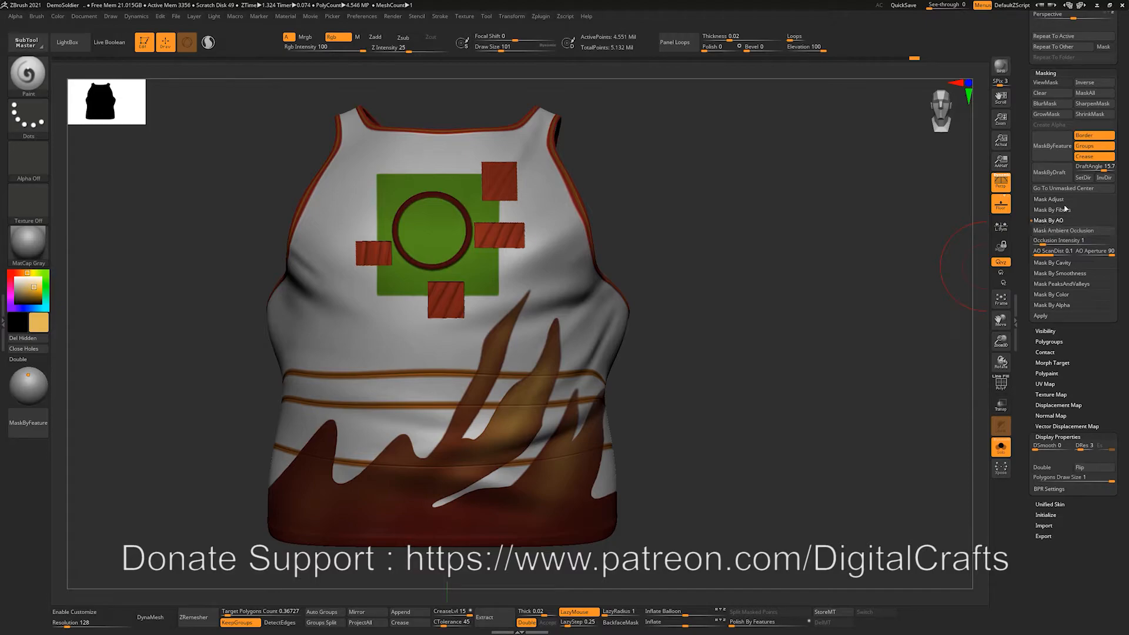
alt+drag(785, 381, 817, 390)
ctrl+click(30, 79)
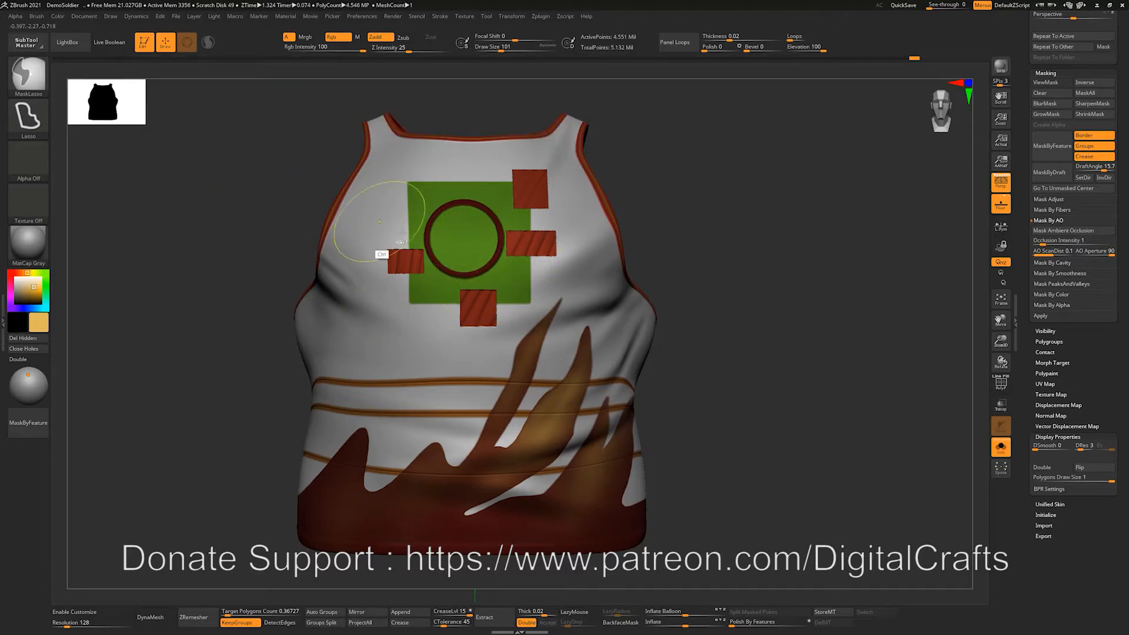
ctrl+click(29, 75)
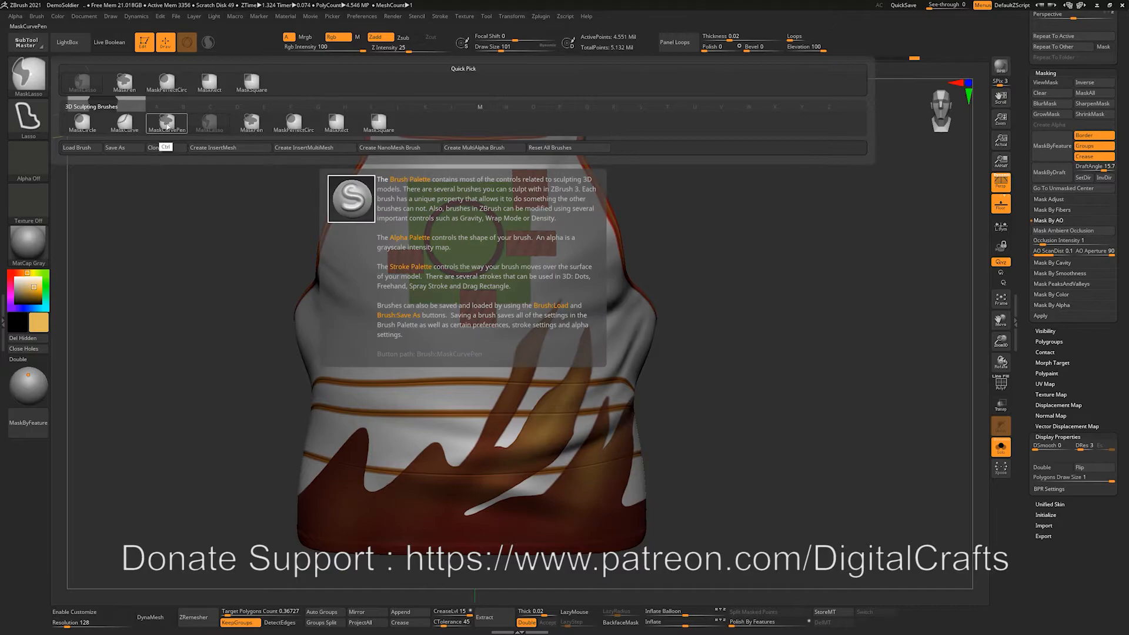
ctrl+click(167, 127)
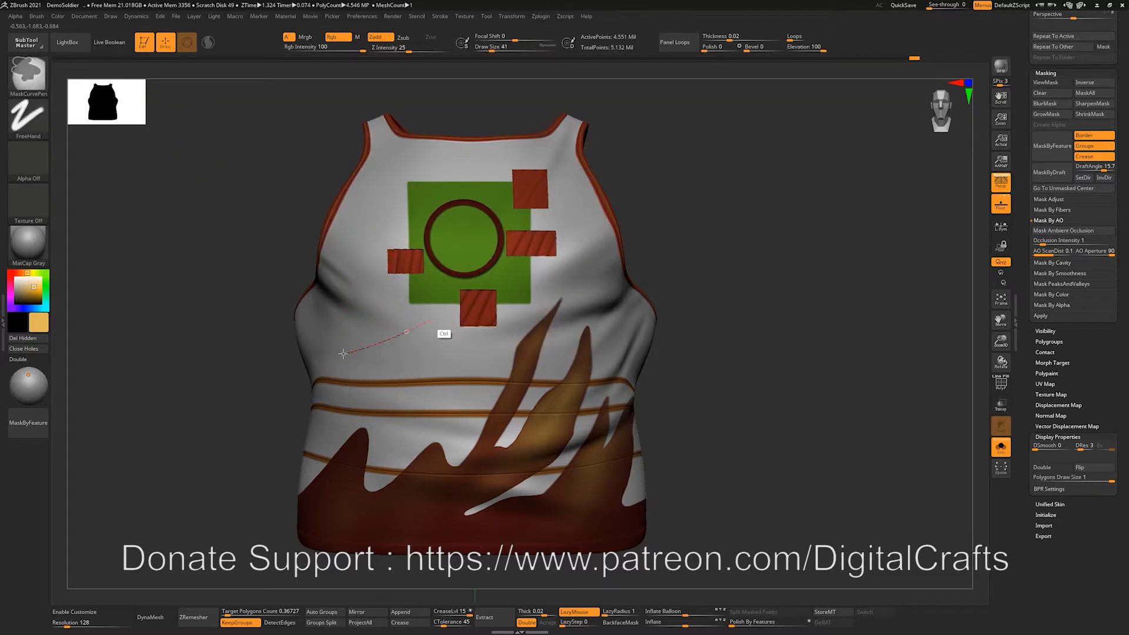
ctrl+drag(343, 354, 266, 358)
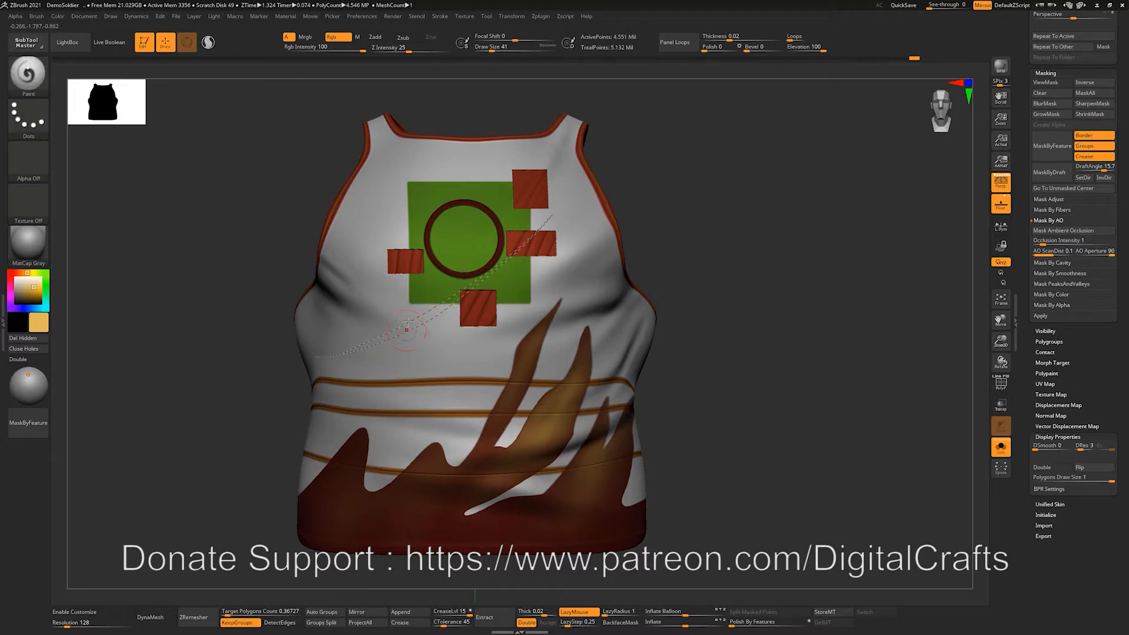
Clear the diagonal mask stroke from the shirt.
ctrl+click(380, 445)
ctrl+drag(254, 299, 263, 442)
drag(240, 381, 244, 335)
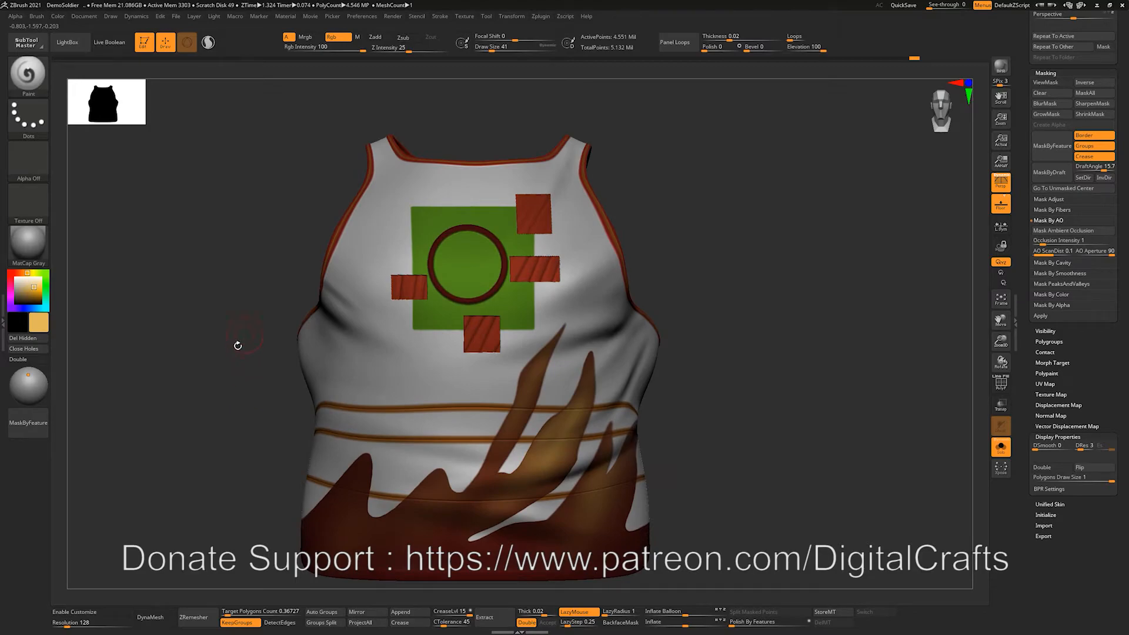
alt+drag(226, 382, 222, 372)
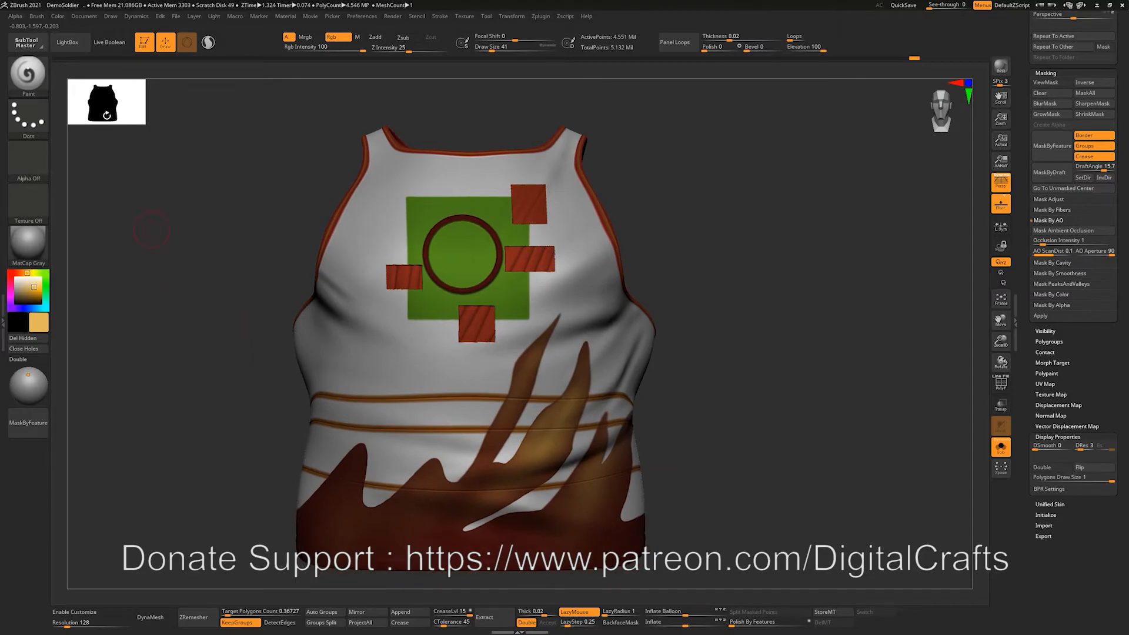
Choose the MaskCurve brush and mask the upper part of the shirt along a straight diagonal line at angle 110.
click(29, 77)
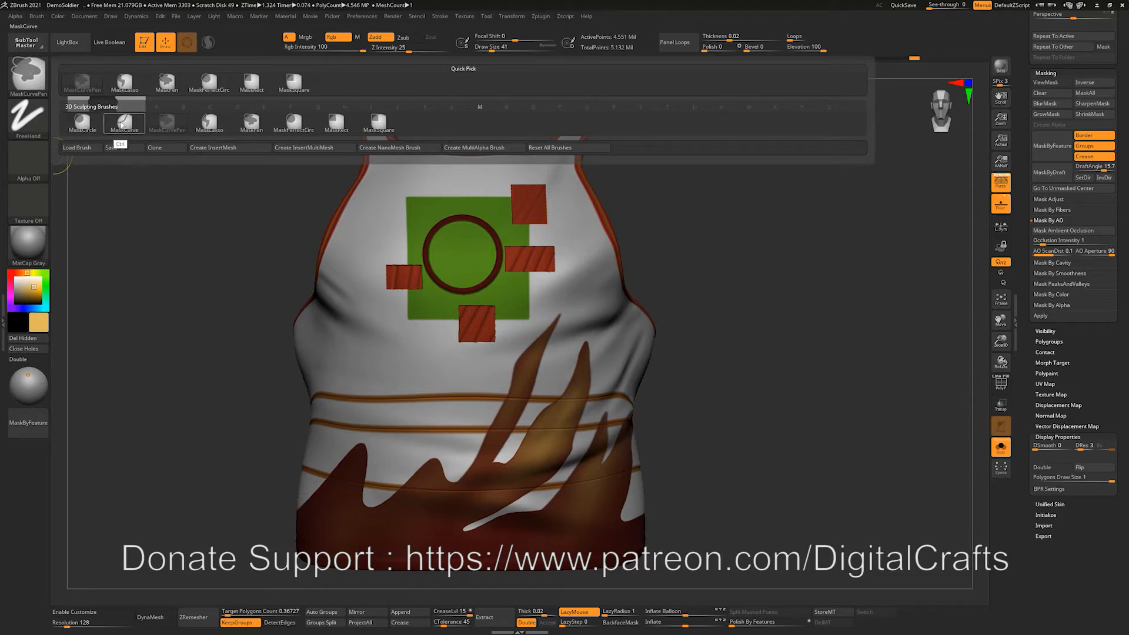
click(126, 124)
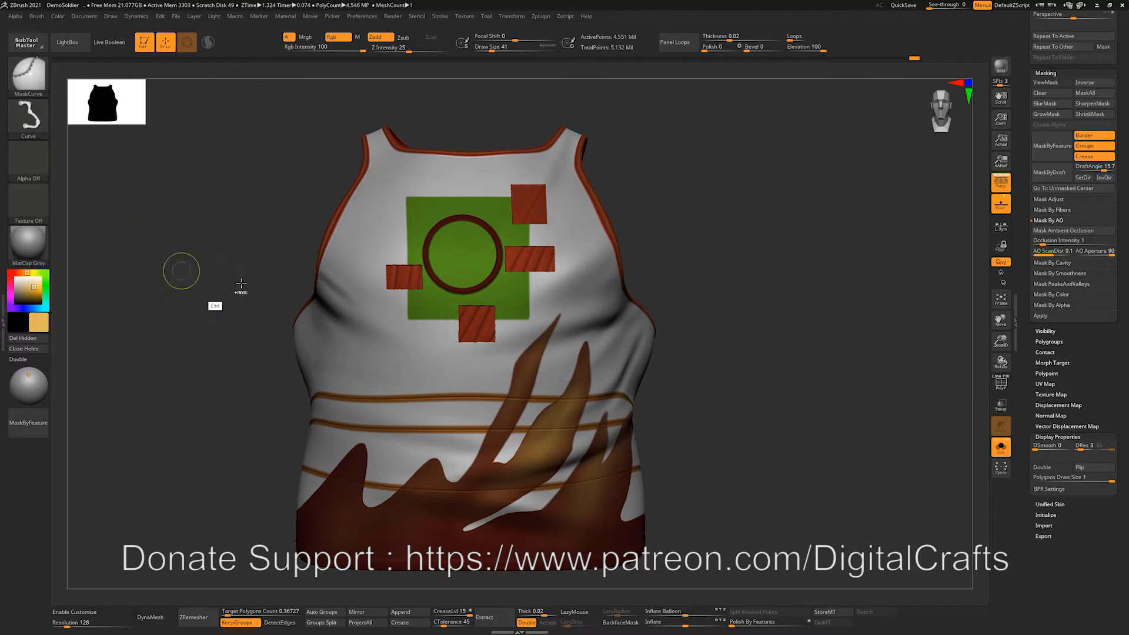
alt+drag(252, 433, 253, 410)
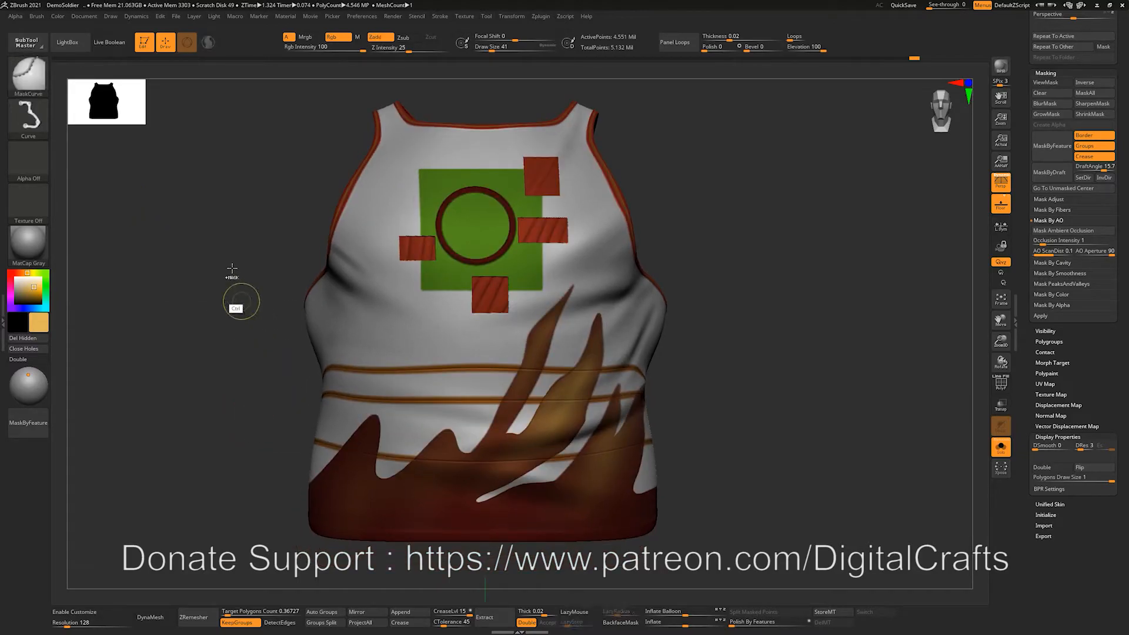
ctrl+drag(211, 216, 762, 422)
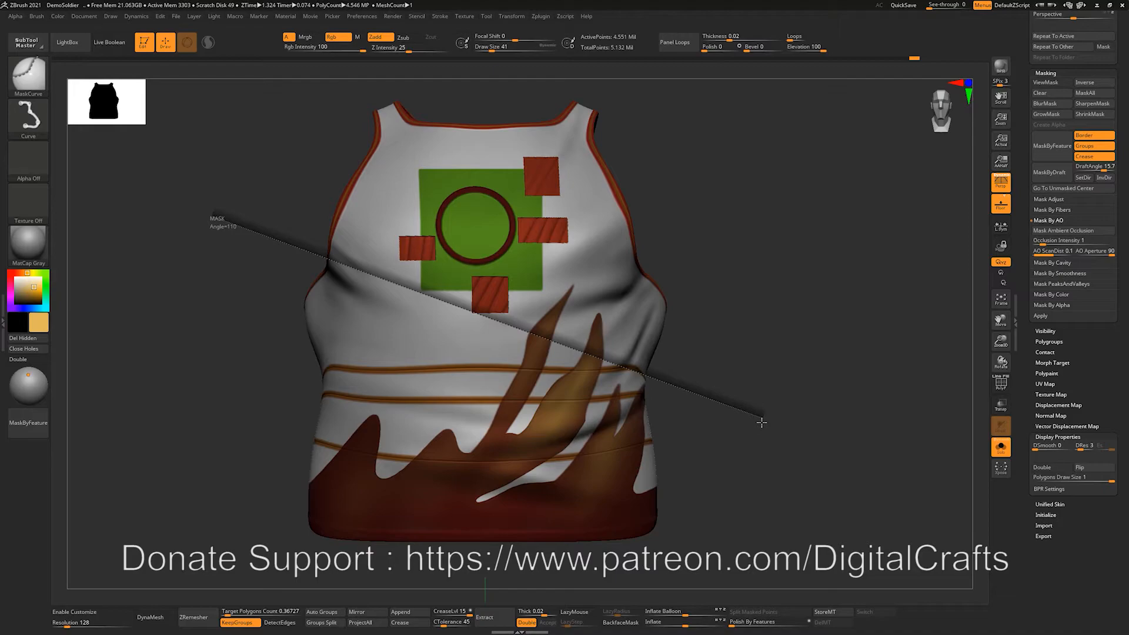
ctrl+drag(761, 422, 775, 416)
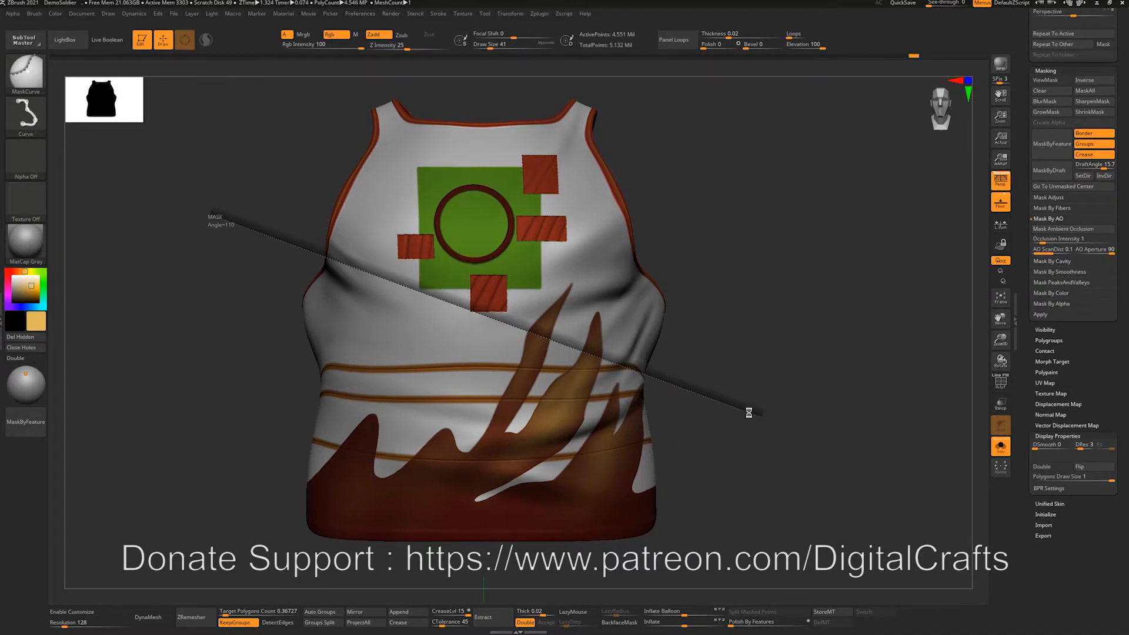
drag(769, 350, 738, 345)
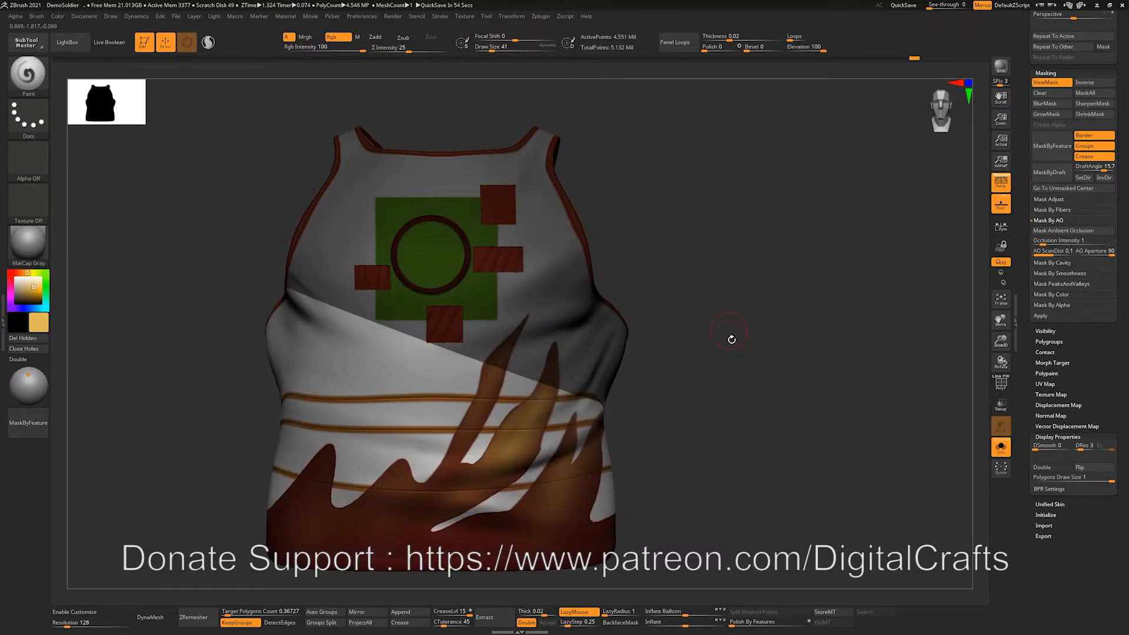
Lower the shirt by one subdivision level and mask the upper-left chest with a curved MaskCurve line.
key(ctrl+h)
alt+drag(751, 405, 788, 371)
key(shift+d)
alt+drag(747, 312, 760, 368)
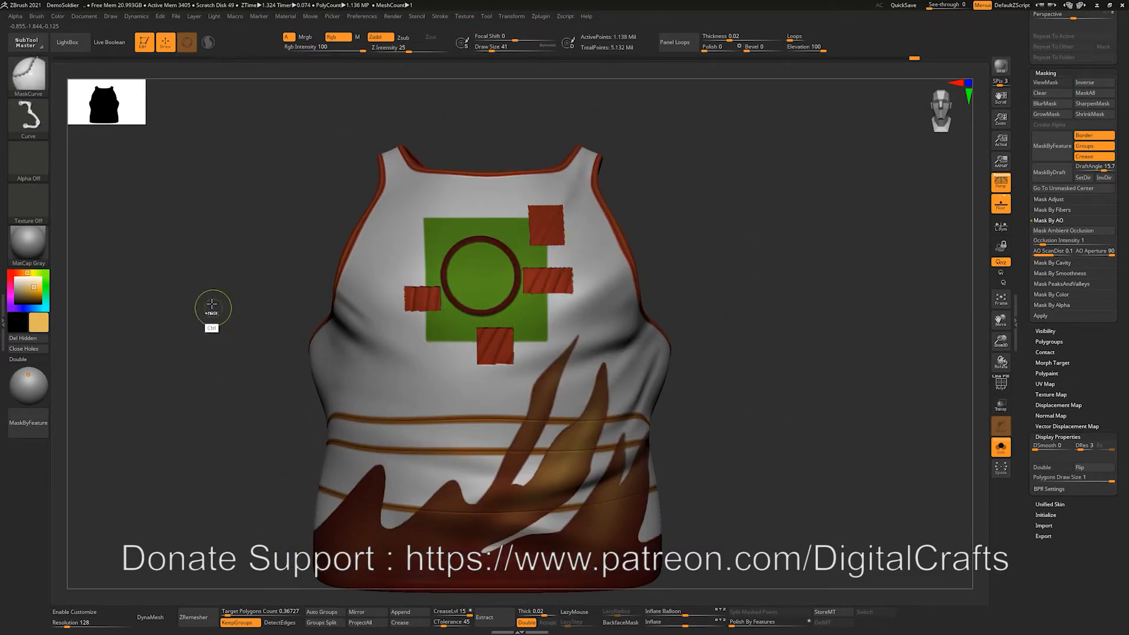
ctrl+drag(195, 272, 527, 85)
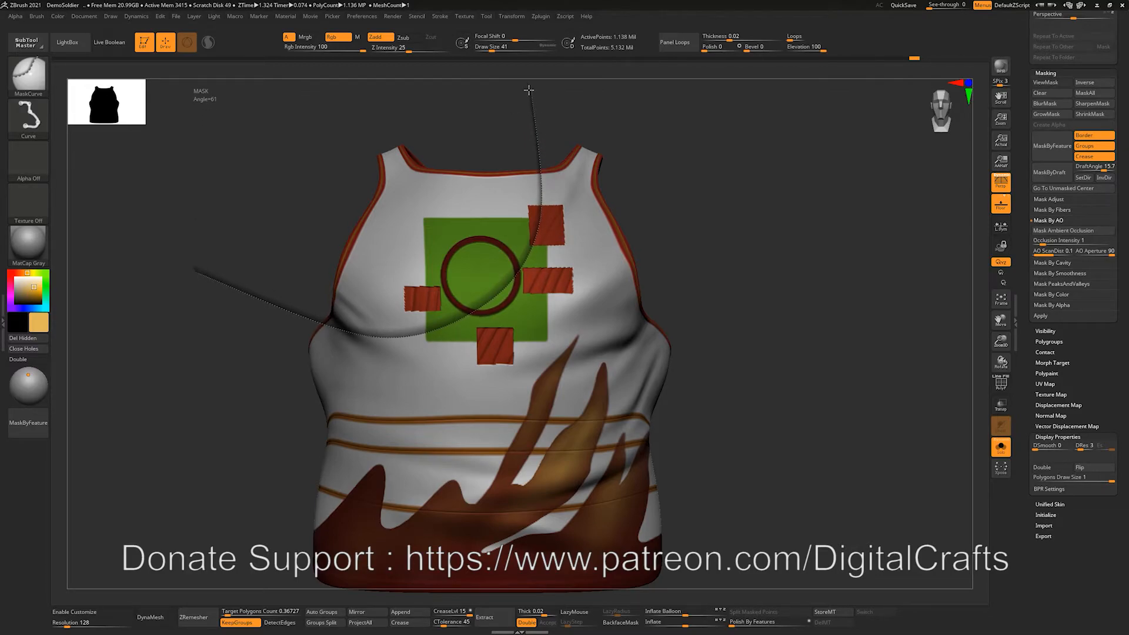
ctrl+click(452, 221)
mouse_move(680, 275)
alt+mouse_down()
mouse_move(628, 257)
mouse_move(649, 238)
mouse_move(669, 286)
alt+mouse_up()
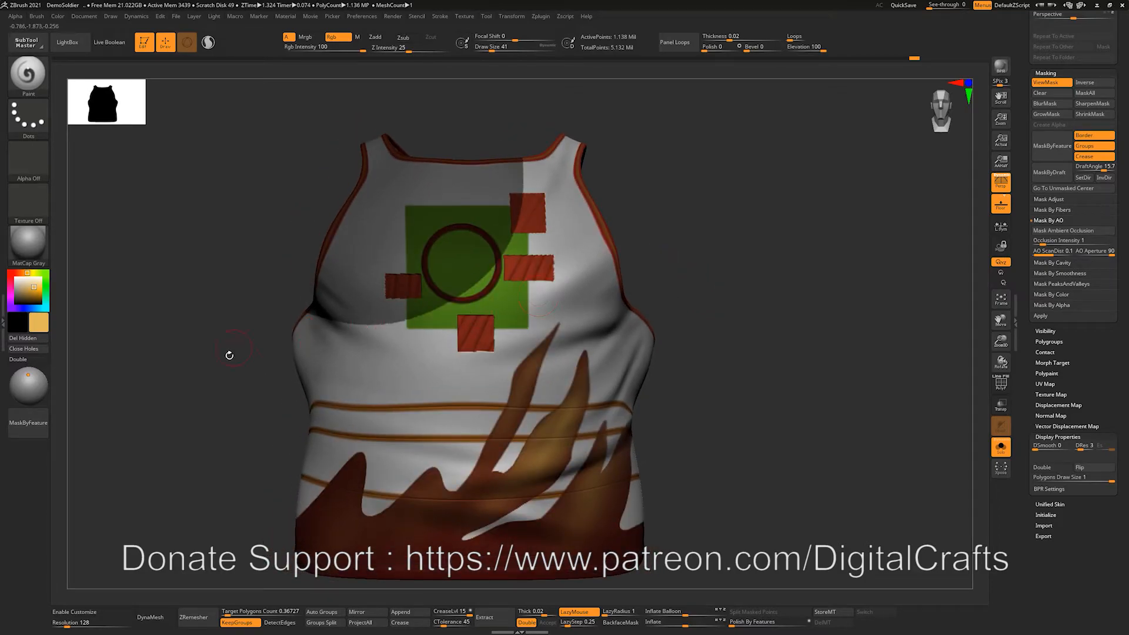
Mask the upper shirt using a MaskCurve line with a smooth bend and a sharp corner, and clear that mask.
mouse_move(200, 270)
ctrl+mouse_down()
mouse_move(289, 365)
mouse_move(400, 385)
mouse_move(359, 391)
mouse_move(468, 389)
ctrl+mouse_up()
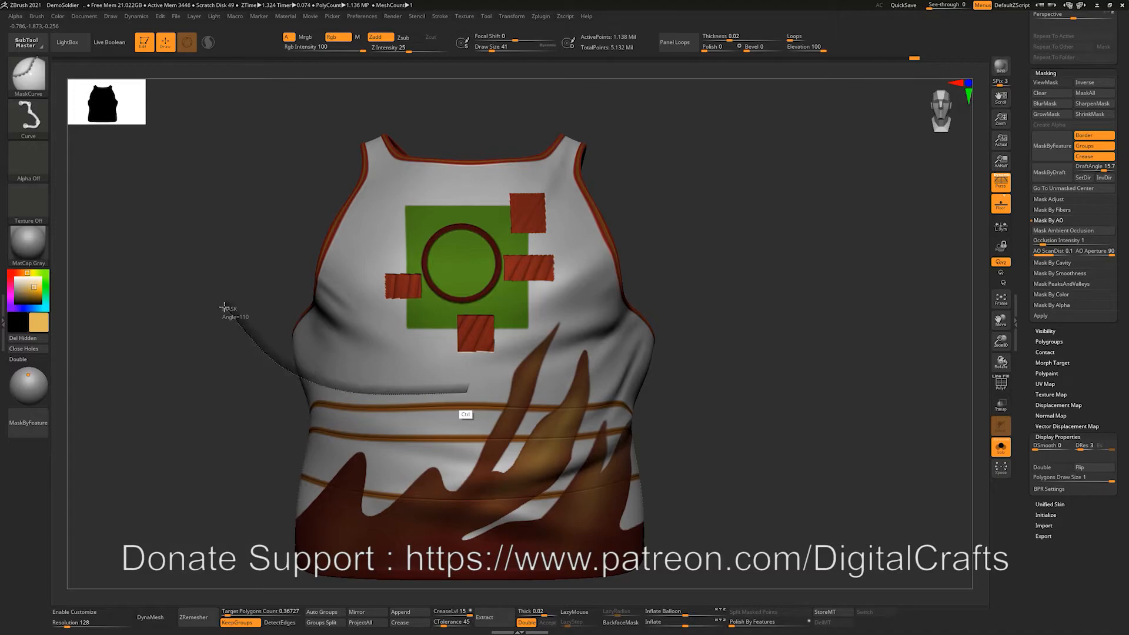
mouse_move(473, 355)
ctrl+mouse_down()
mouse_move(579, 265)
mouse_move(643, 235)
mouse_move(639, 209)
ctrl+mouse_up()
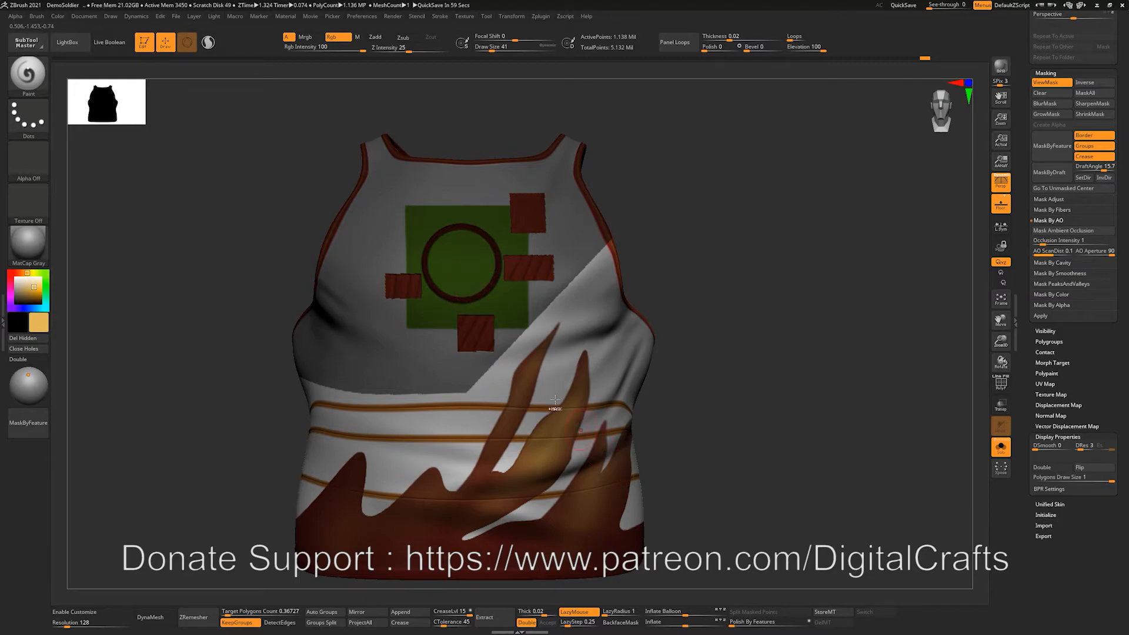
key(ctrl)
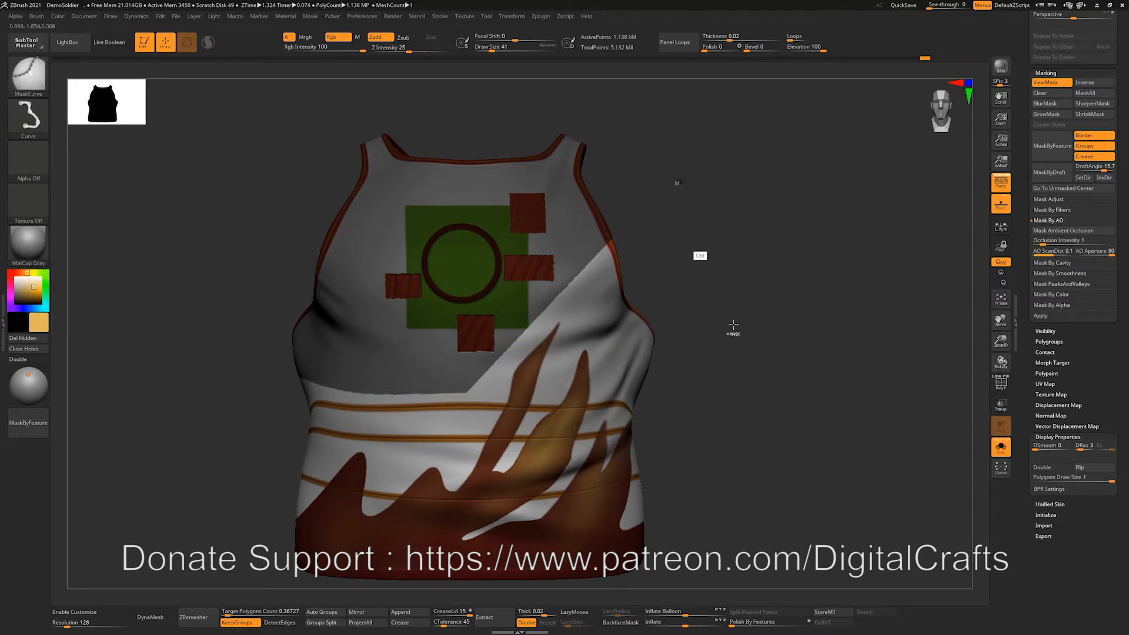
ctrl+drag(733, 325, 739, 341)
alt+drag(710, 282, 716, 230)
Choose the MaskLasso brush and mask crossing angular bands over the middle and lower part of the shirt.
ctrl+click(30, 78)
ctrl+click(254, 122)
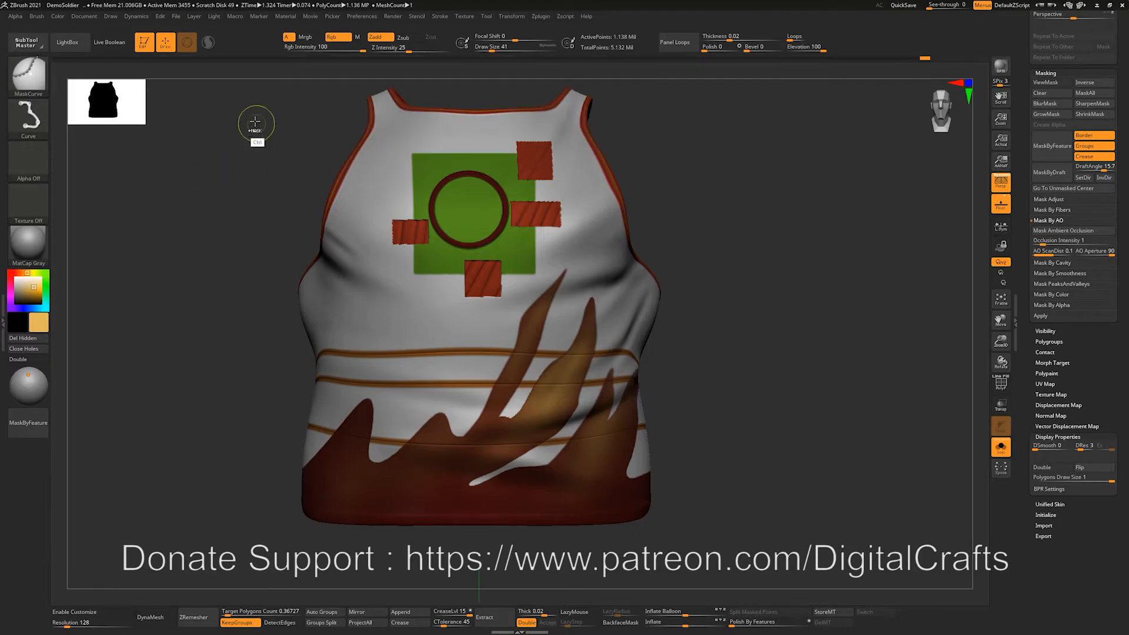
ctrl+click(28, 76)
ctrl+click(205, 146)
mouse_move(280, 416)
ctrl+mouse_down()
mouse_move(609, 200)
mouse_move(699, 312)
mouse_move(320, 394)
mouse_move(739, 385)
mouse_move(111, 338)
ctrl+mouse_up()
mouse_move(790, 335)
alt+mouse_down()
mouse_move(753, 353)
mouse_move(686, 291)
alt+mouse_up()
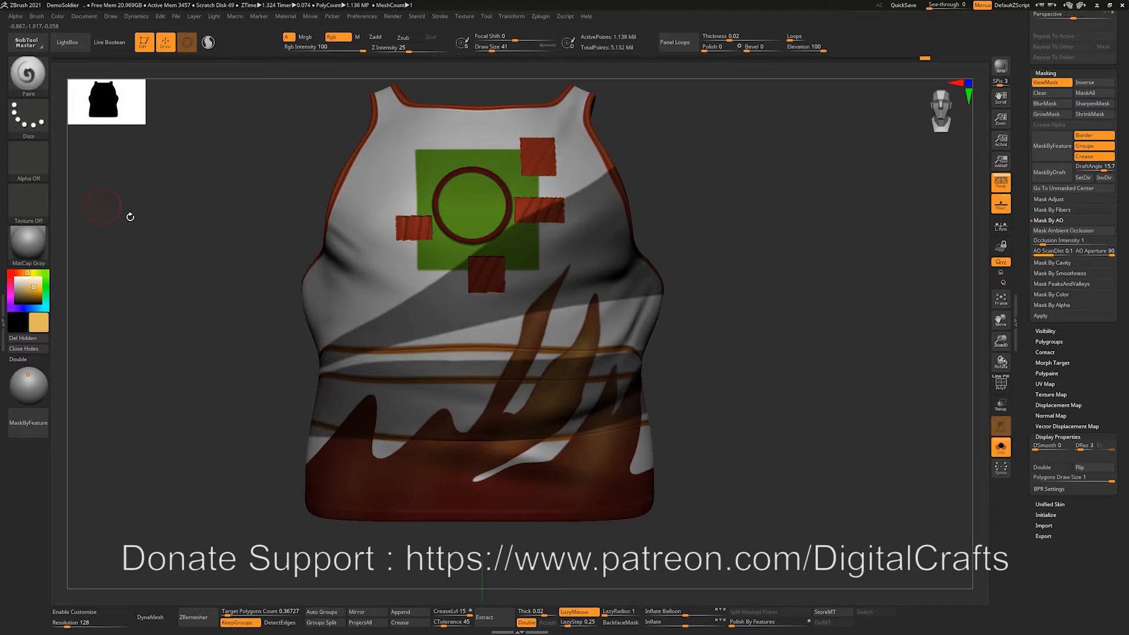
Set the RGB intensity to 11, invert the mask and pick a muted tan colour.
drag(364, 53, 321, 48)
ctrl+click(241, 200)
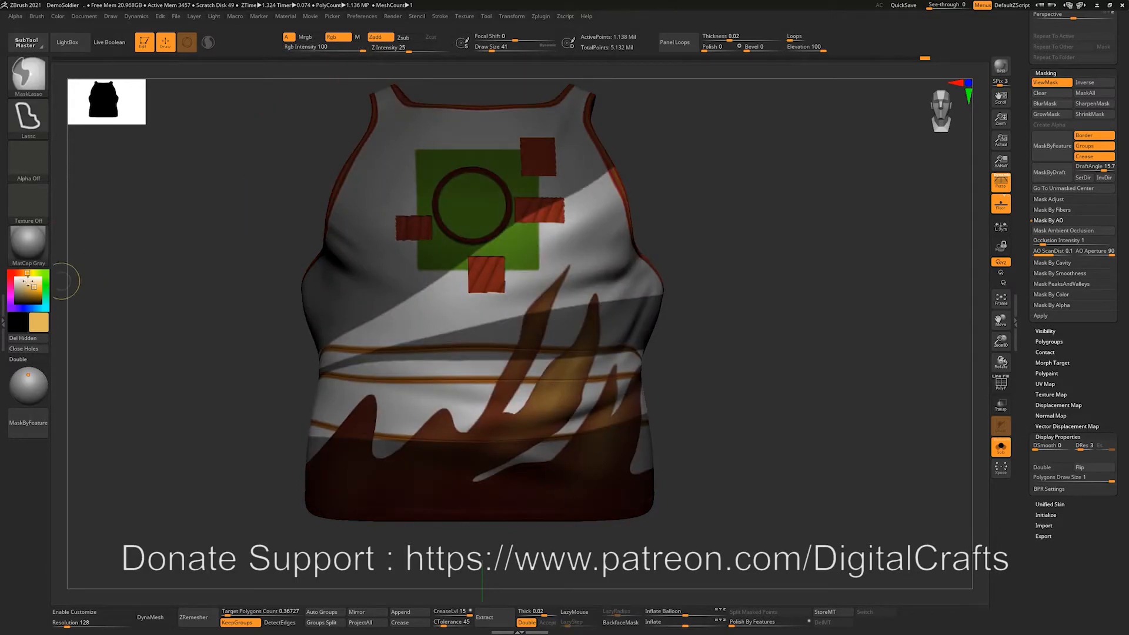
click(31, 283)
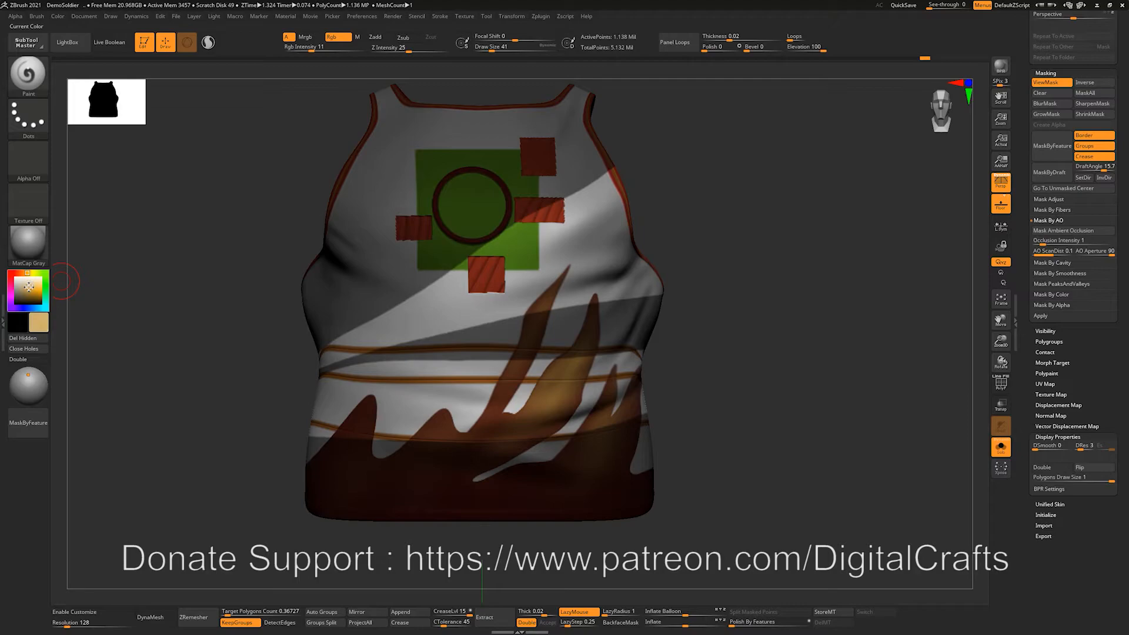
Fill the unmasked areas of the shirt with the tan colour and hide the mask to inspect the tinted bands.
click(62, 18)
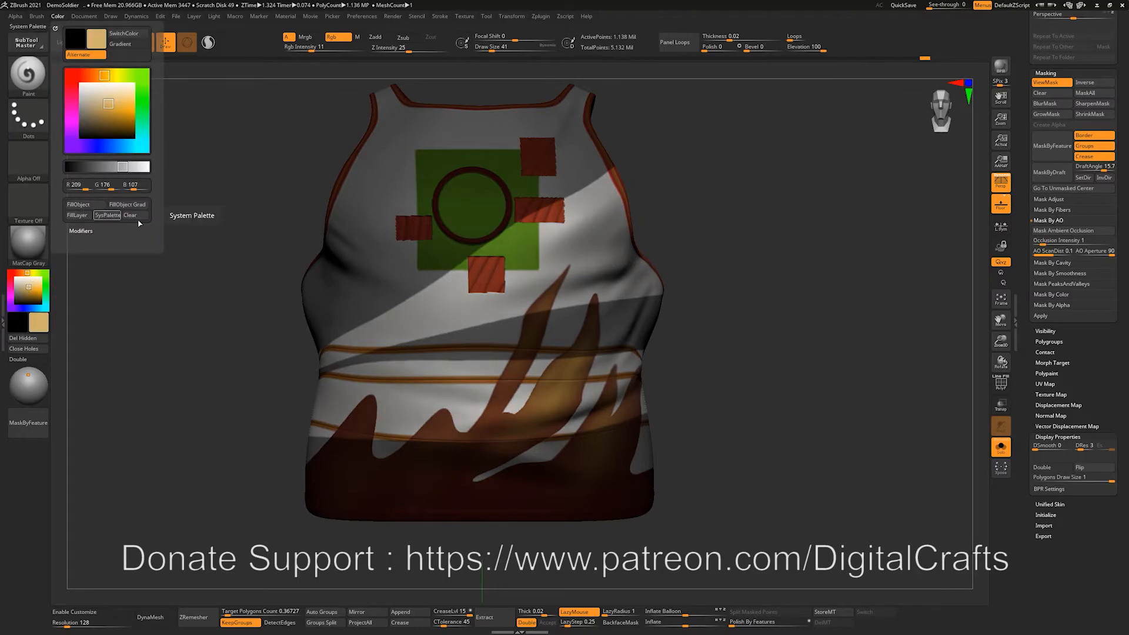
click(87, 208)
key(ctrl+h)
alt+drag(188, 243, 171, 245)
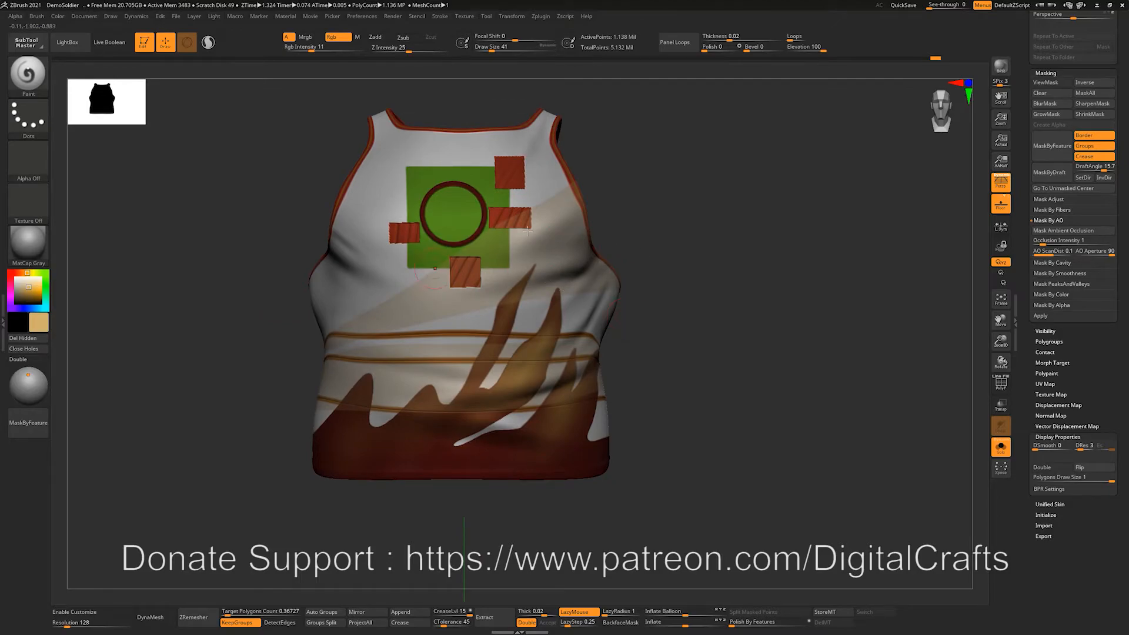
mouse_move(671, 226)
alt+mouse_down()
mouse_move(660, 253)
mouse_move(749, 277)
mouse_move(731, 262)
alt+mouse_up()
alt+drag(792, 355, 780, 328)
Filter the brush list to the brushes starting with M and select the Move brush.
ctrl+click(31, 79)
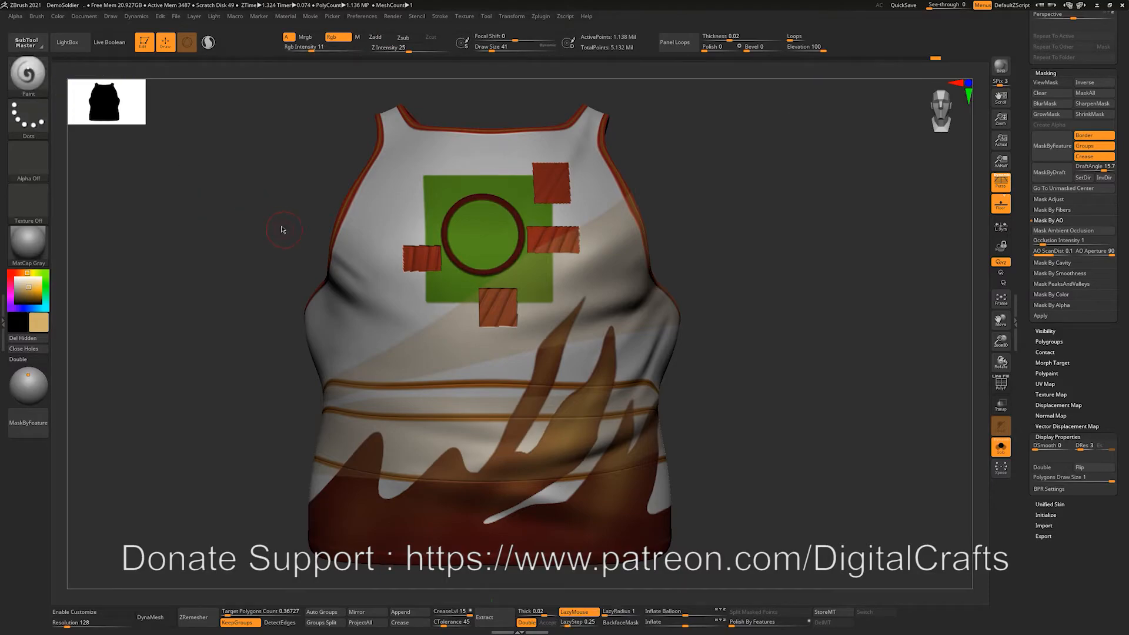
key(b)
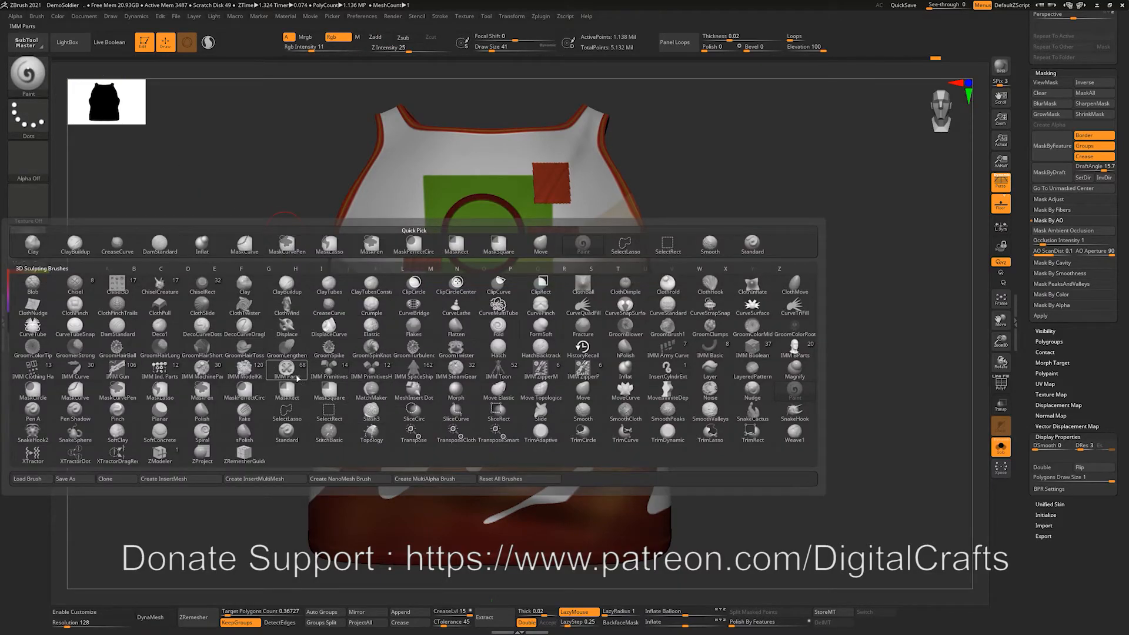
key(m)
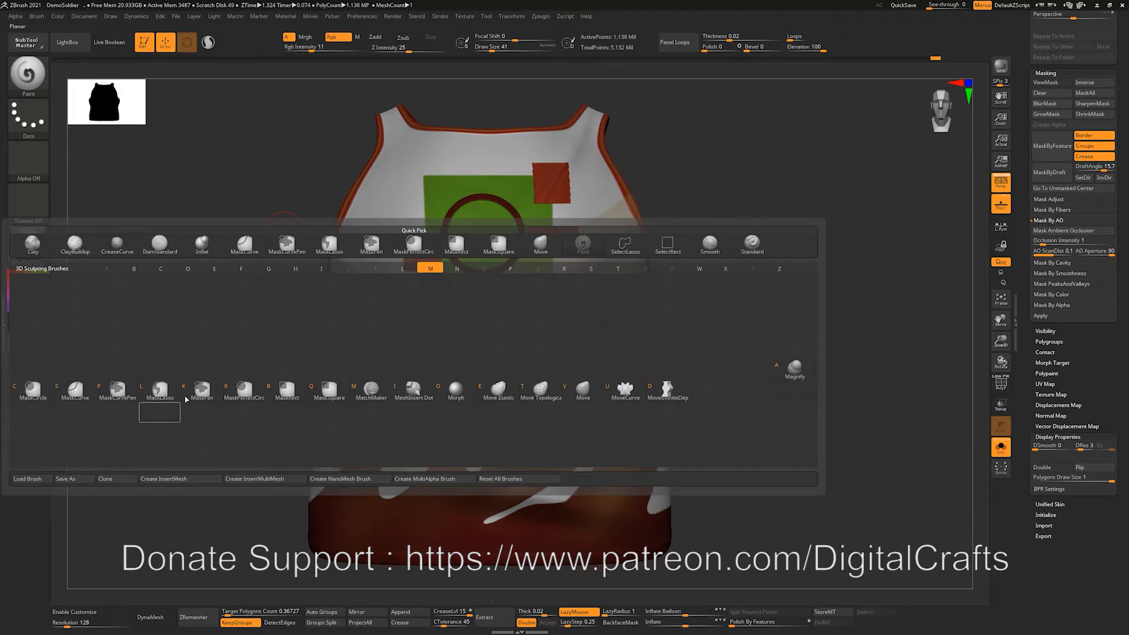
click(262, 395)
alt+drag(200, 315, 273, 324)
key(b)
key(m)
key(v)
Select the MaskLasso brush and review the list of available masking brushes.
key(b)
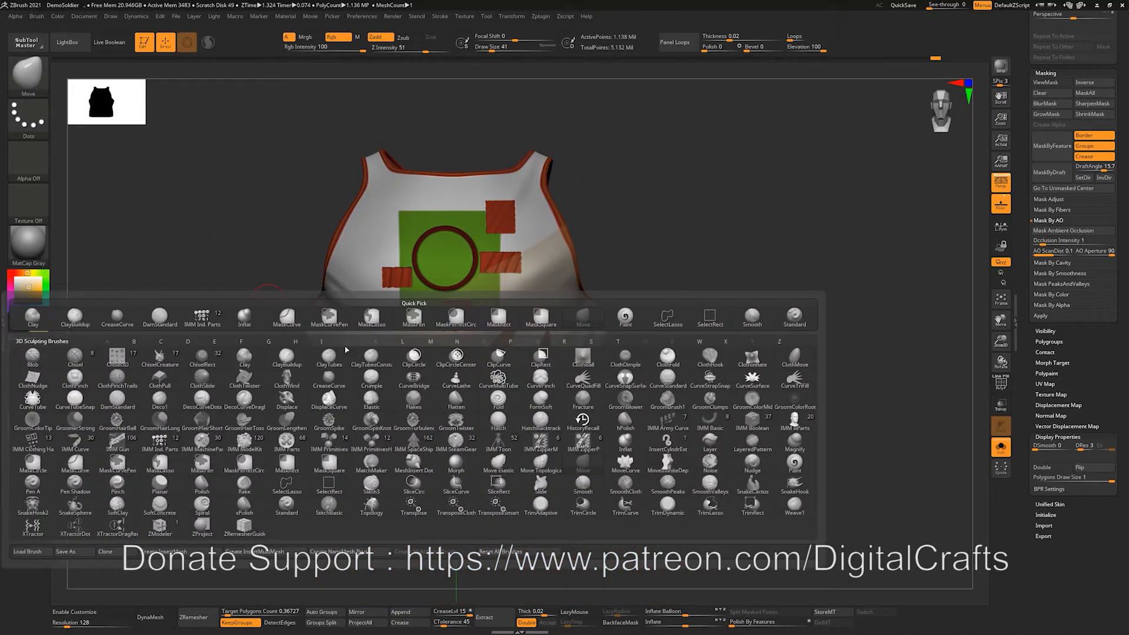
key(m)
key(l)
click(35, 76)
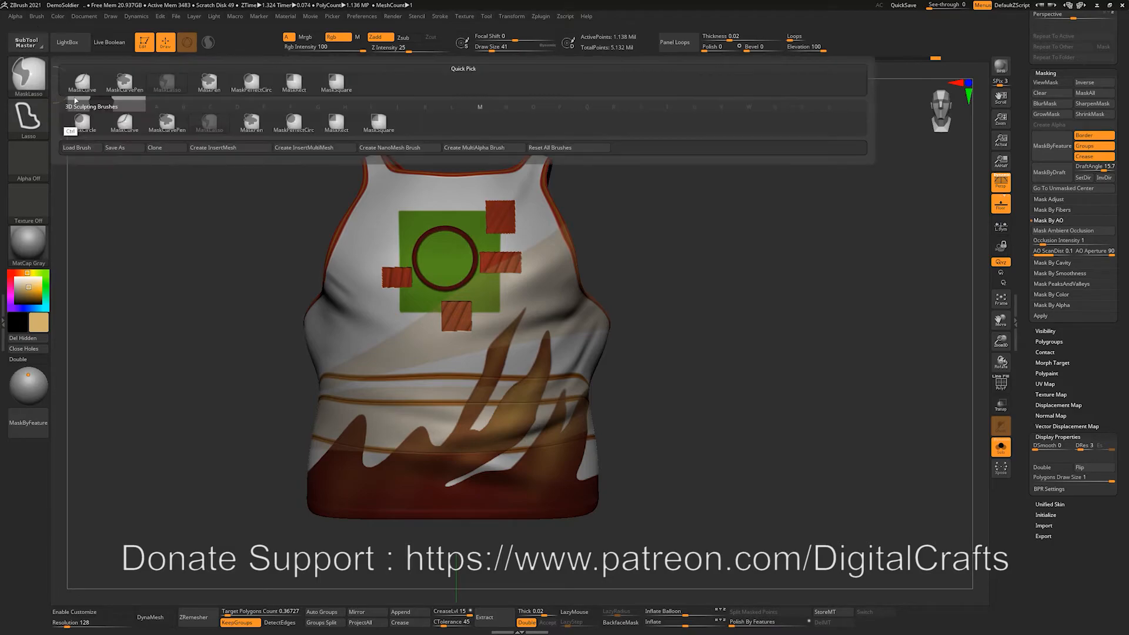
mouse_move(814, 370)
alt+mouse_down()
mouse_move(799, 358)
mouse_move(856, 343)
alt+mouse_up()
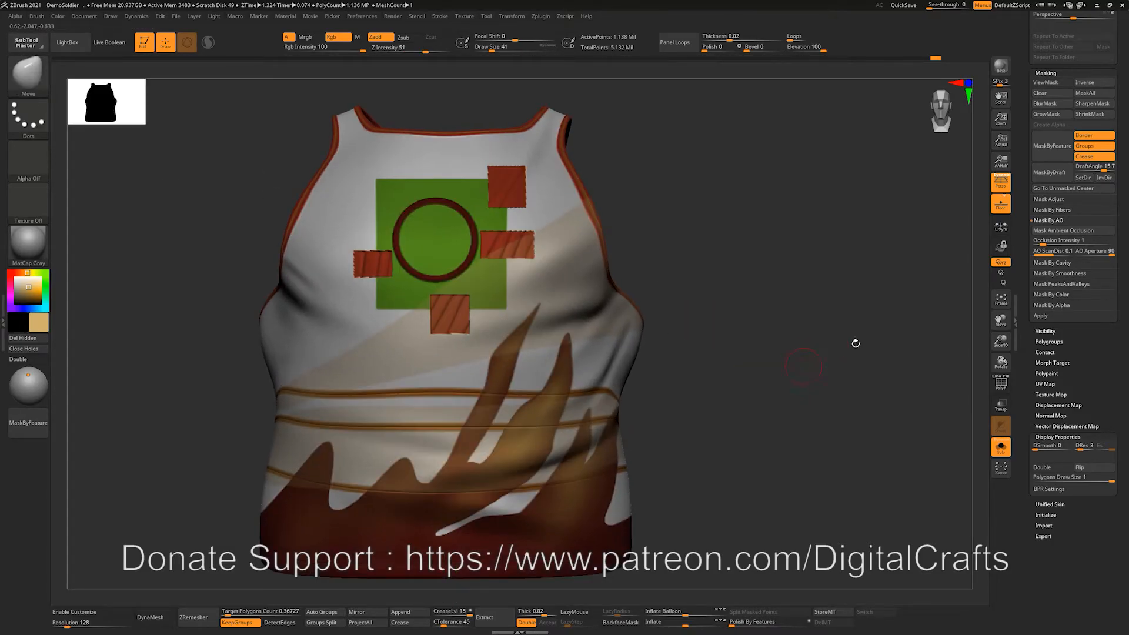
Expand the Mask By Fibers options and look over the ambient occlusion masking and render settings.
shift+click(1050, 210)
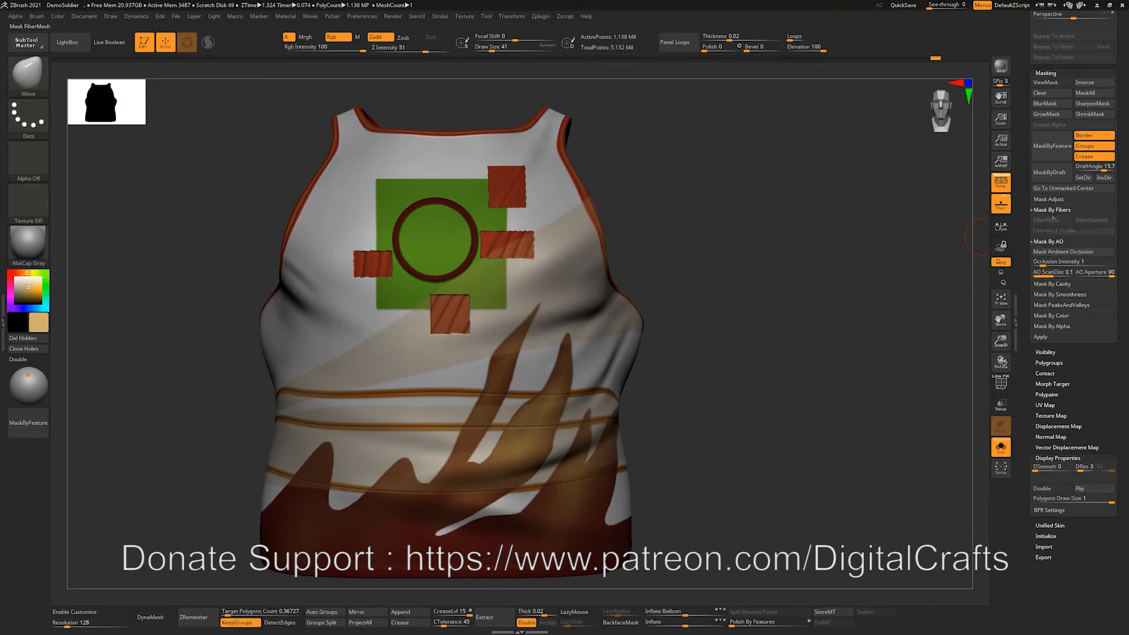
drag(1121, 300, 1116, 296)
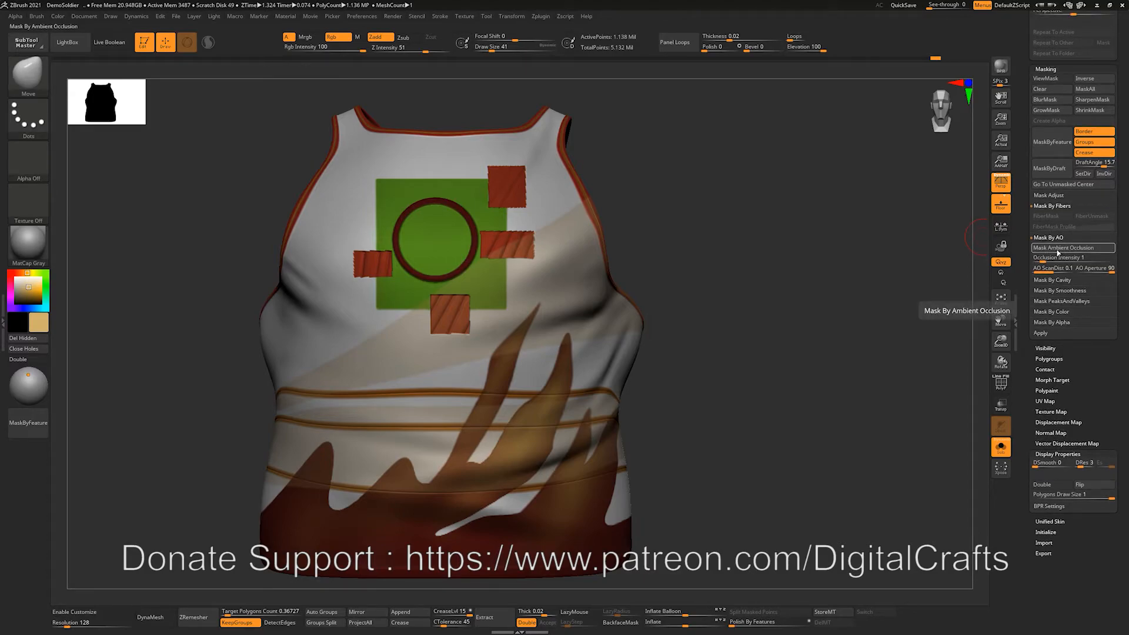
mouse_move(796, 322)
alt+mouse_down()
mouse_move(839, 322)
mouse_move(808, 285)
alt+mouse_up()
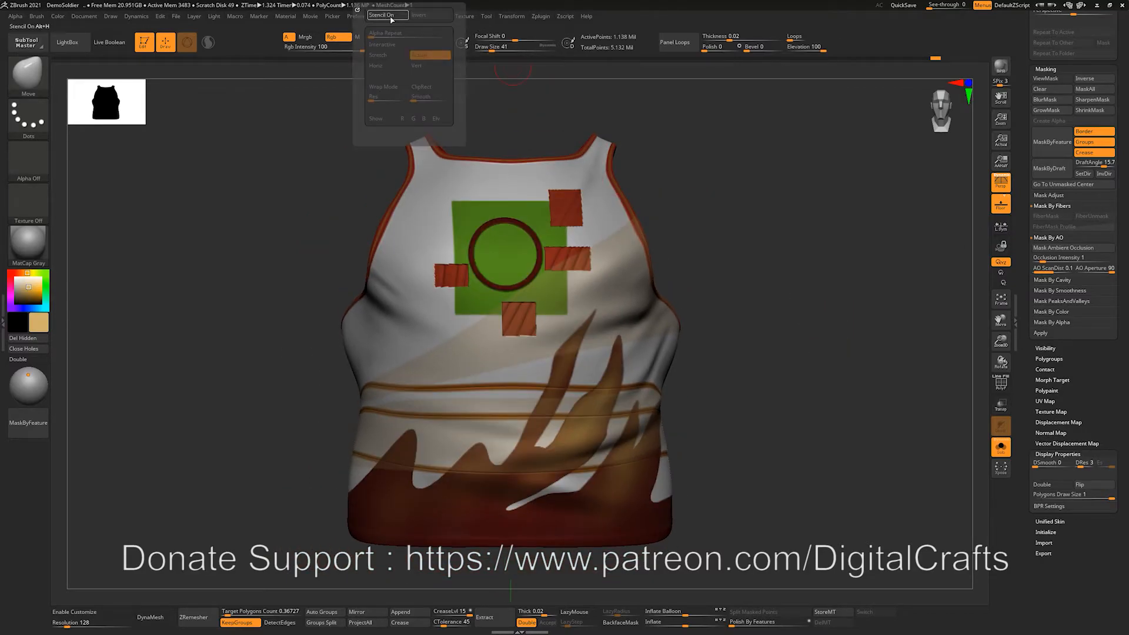
mouse_move(392, 17)
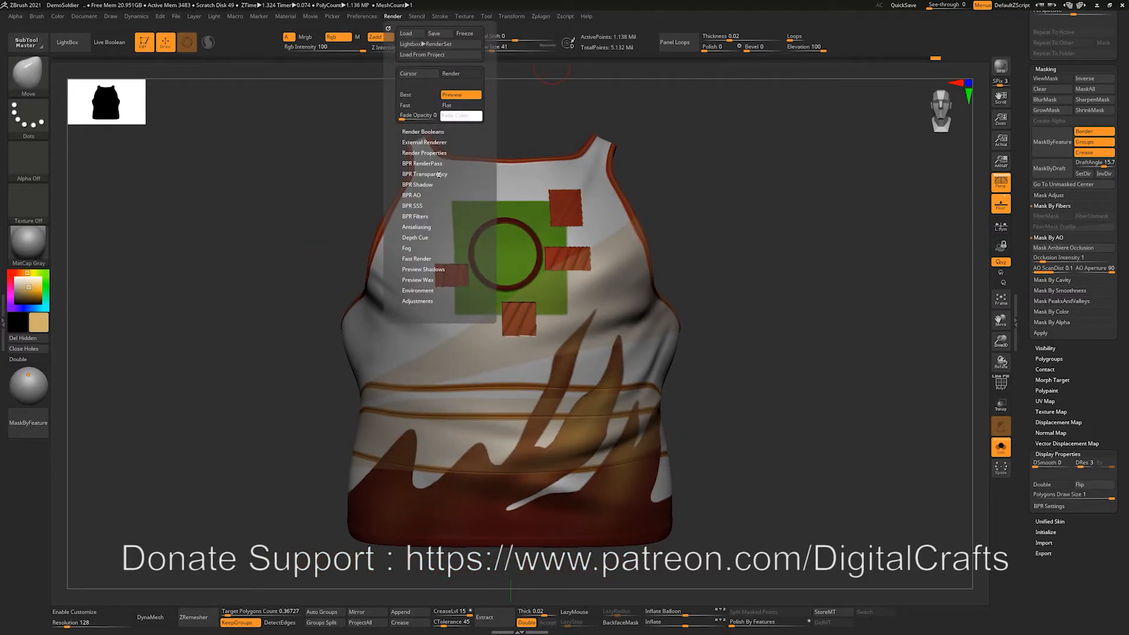
Expand the BPR AO, BPR RenderPass and Render Properties settings, and make a BPR render of the shirt.
click(418, 196)
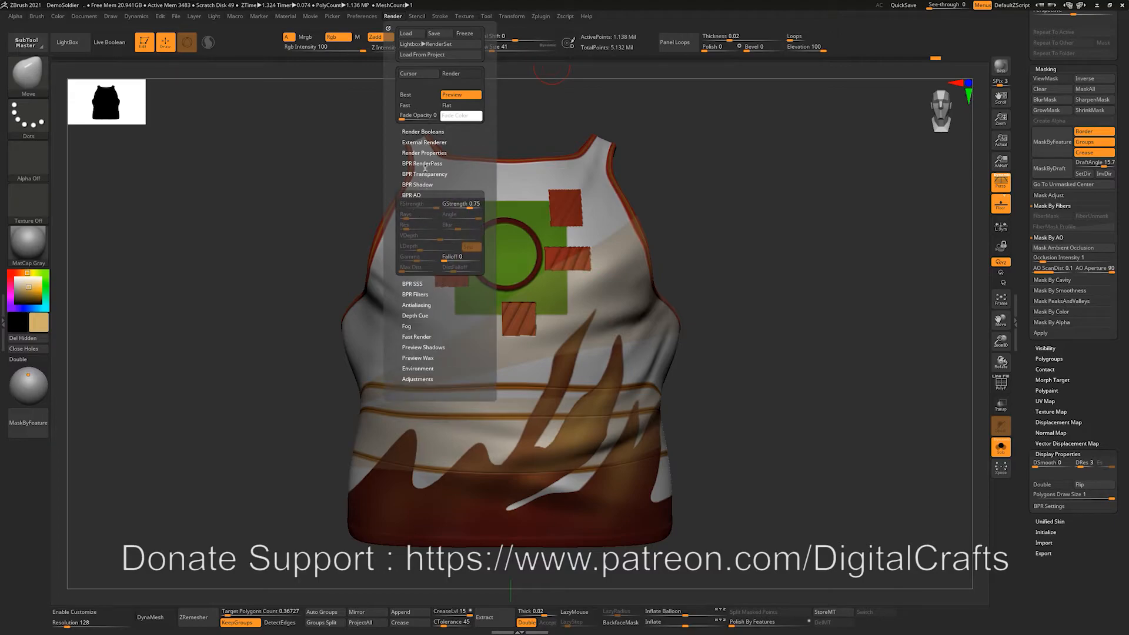
shift+click(421, 163)
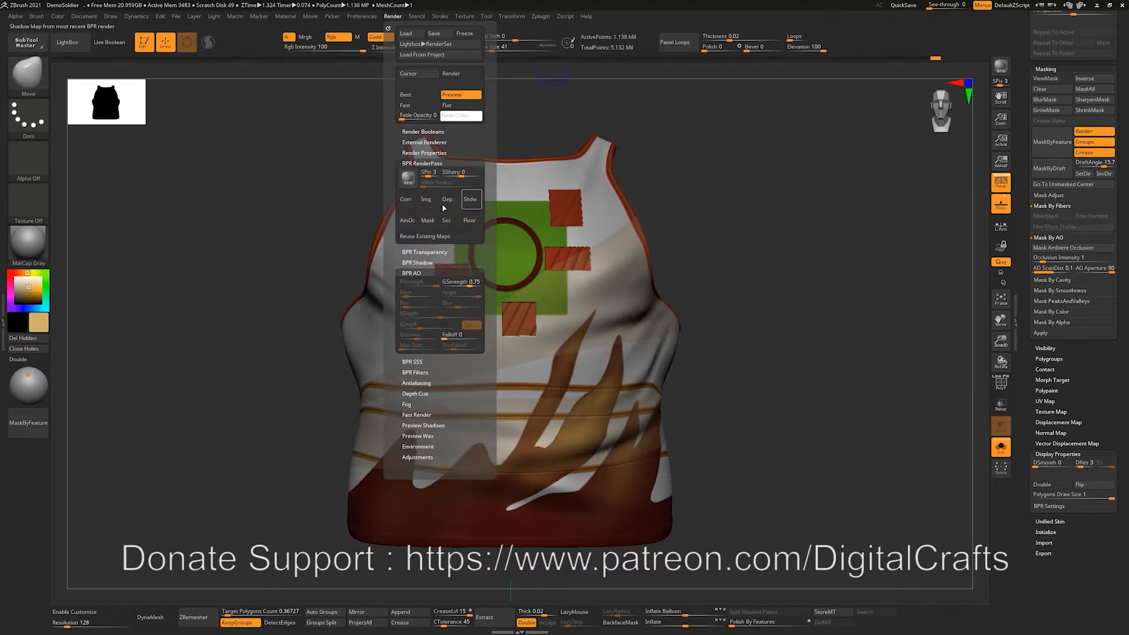
click(438, 153)
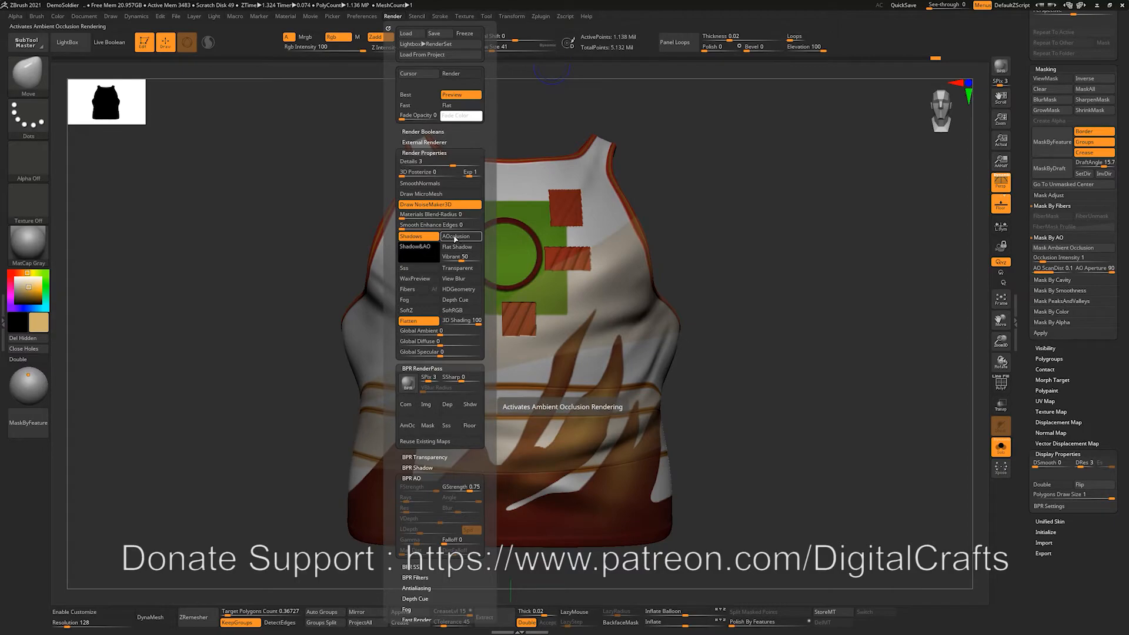
click(1002, 66)
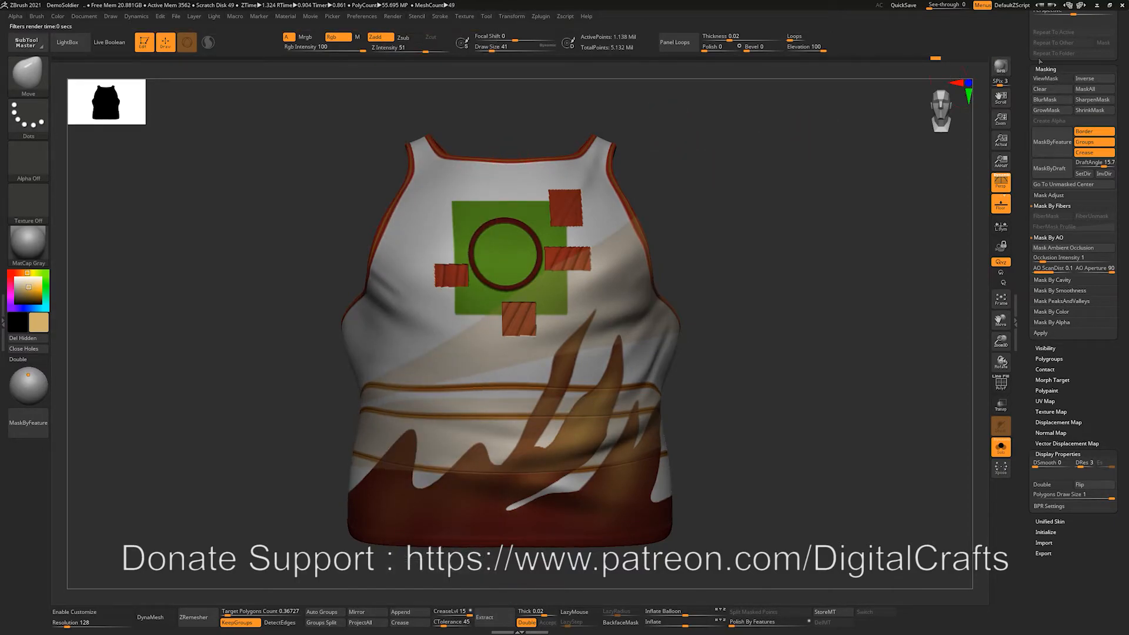
Turn off Solo mode to show the DemoSoldier body with the shirt, and set the current colour to white.
drag(1127, 120, 1127, 464)
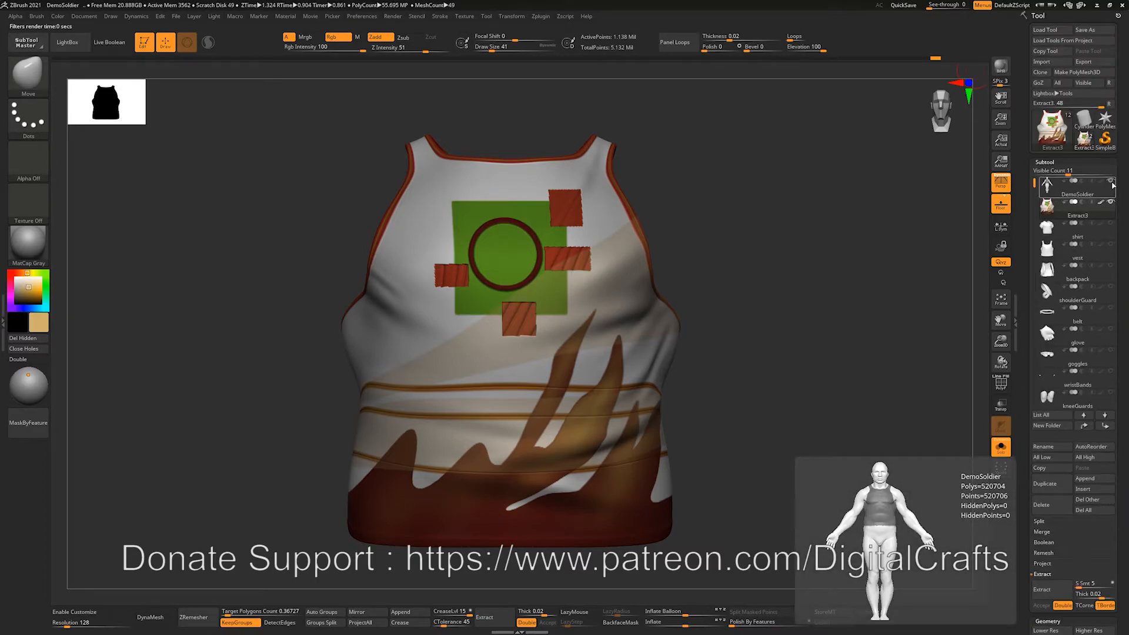
click(1000, 446)
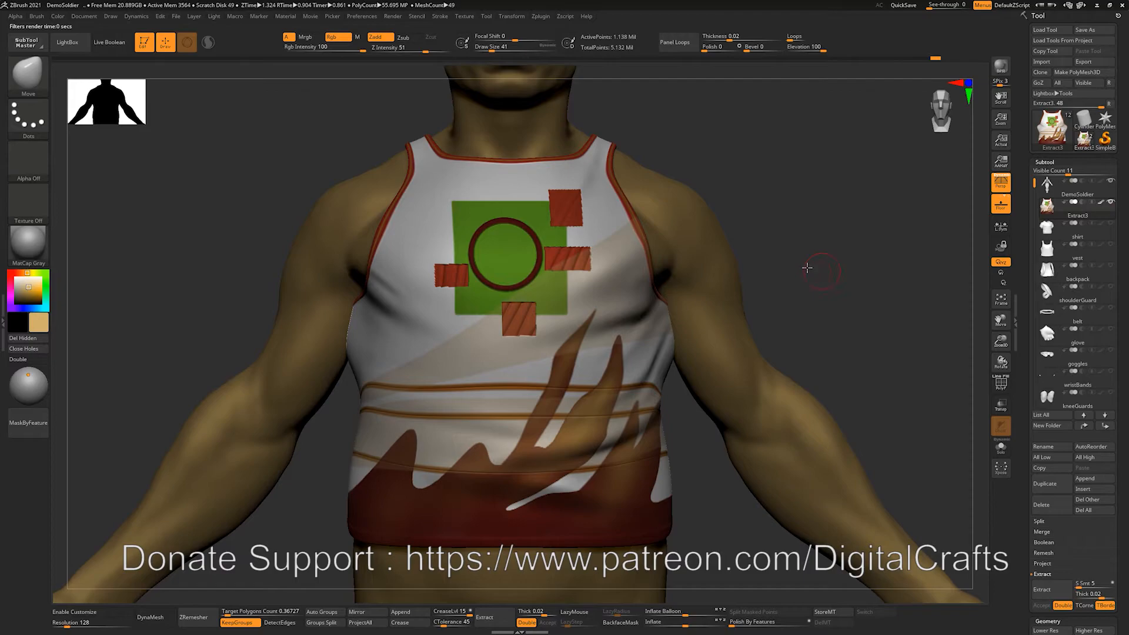
click(15, 280)
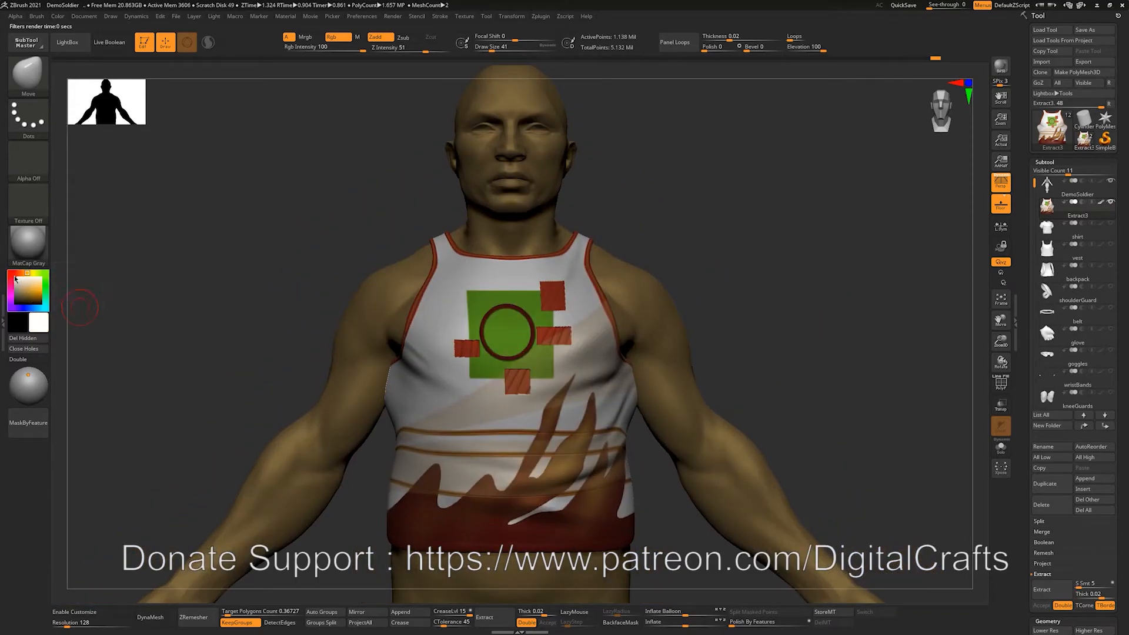
drag(738, 245, 719, 242)
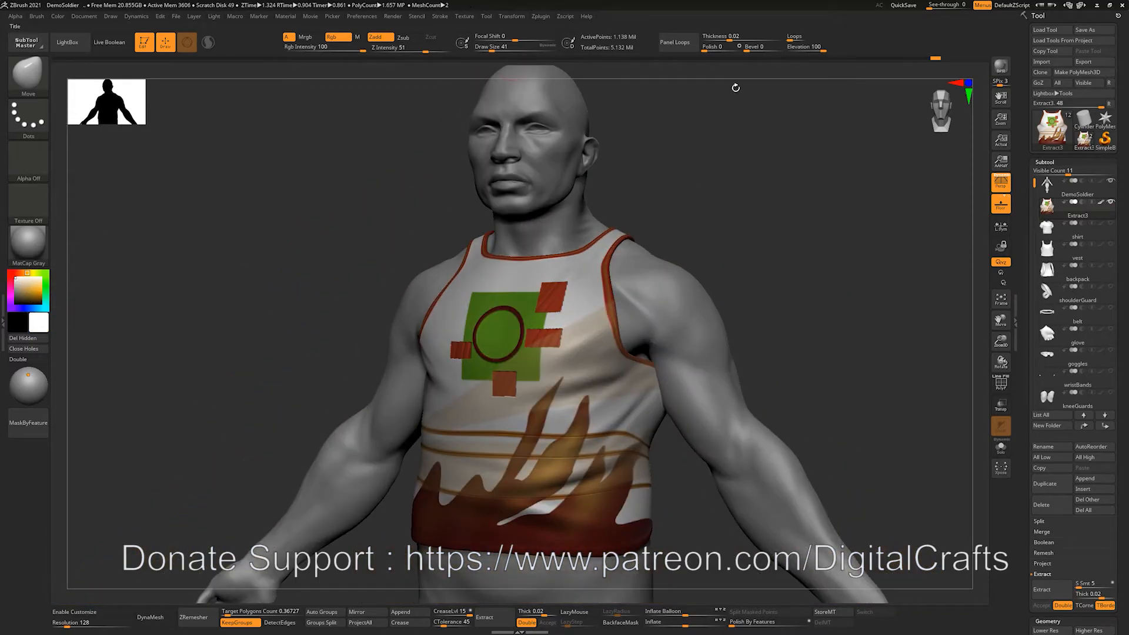
Make a BPR render of the body and shirt together and examine the shadows from the front.
click(1000, 66)
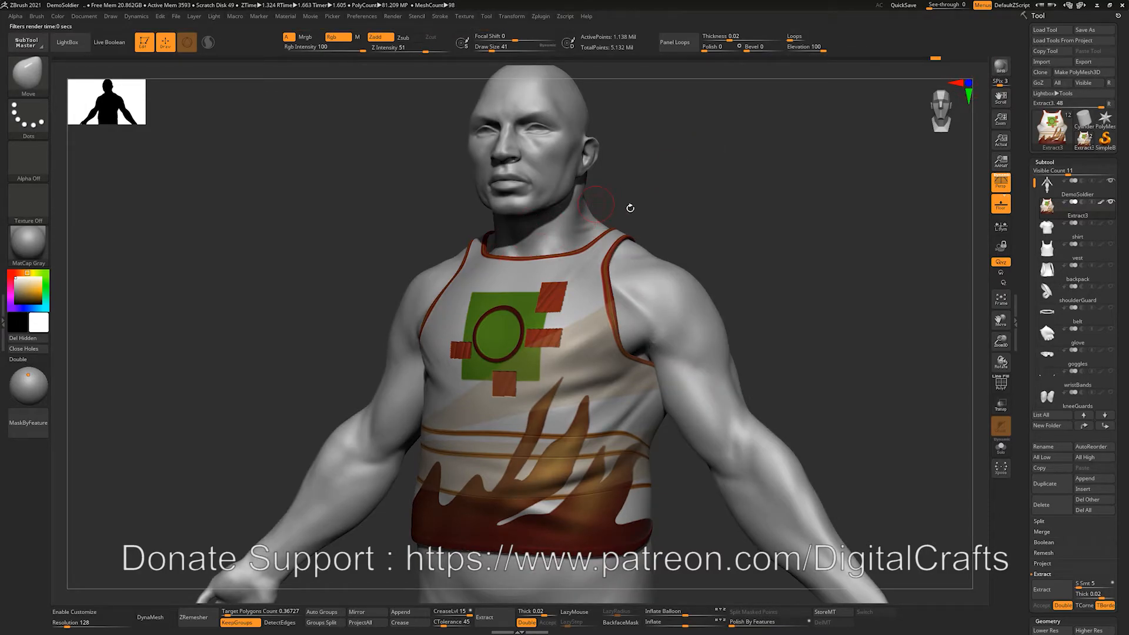
drag(752, 200, 687, 231)
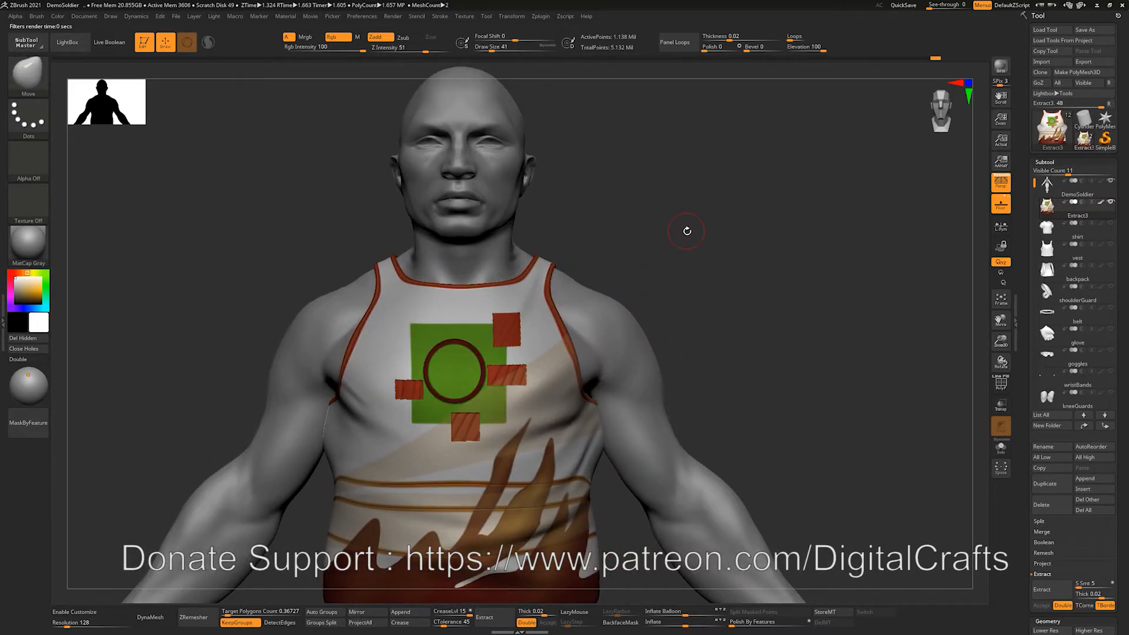
alt+drag(757, 399, 706, 417)
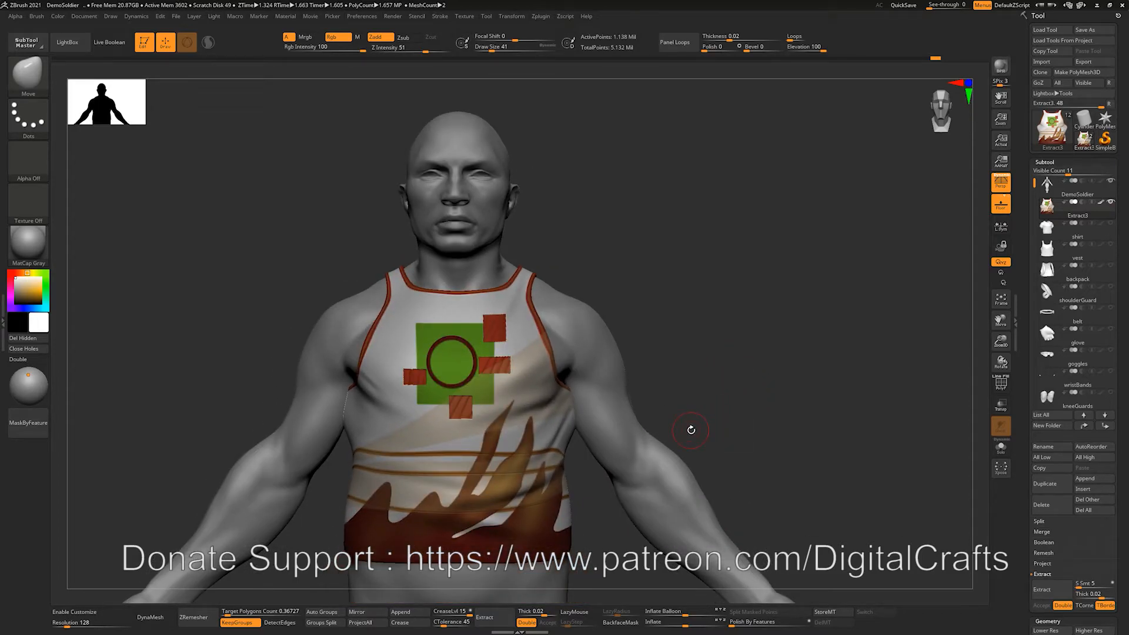
alt+drag(750, 328, 666, 283)
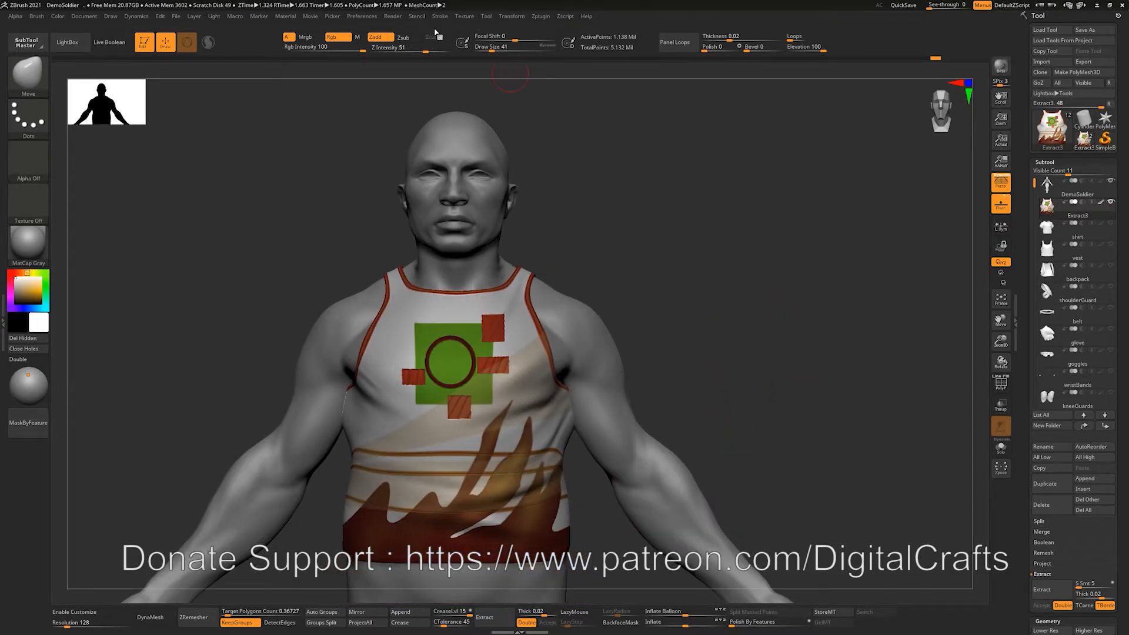
Enable AOcclusion in the render properties and render the body and shirt again with BPR.
click(390, 17)
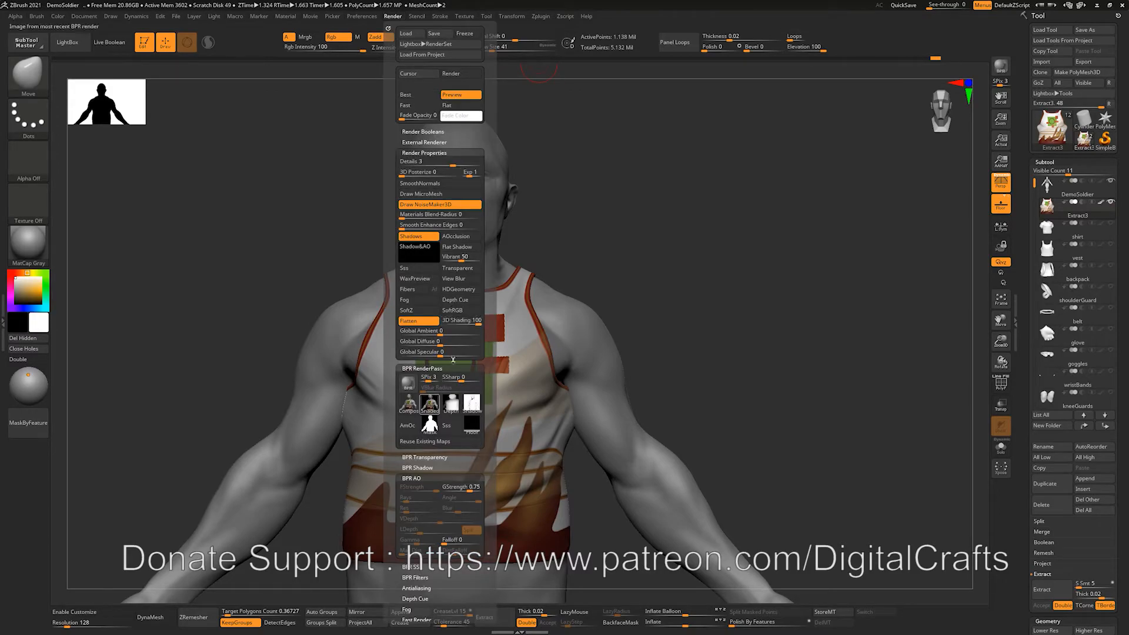
click(467, 236)
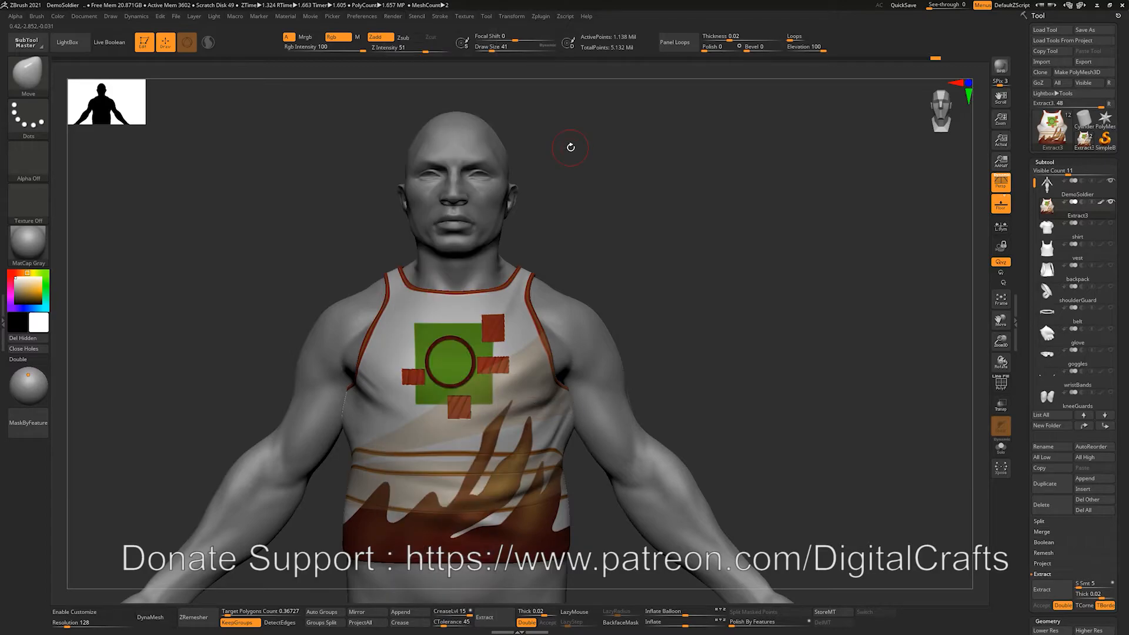
key(shift+r)
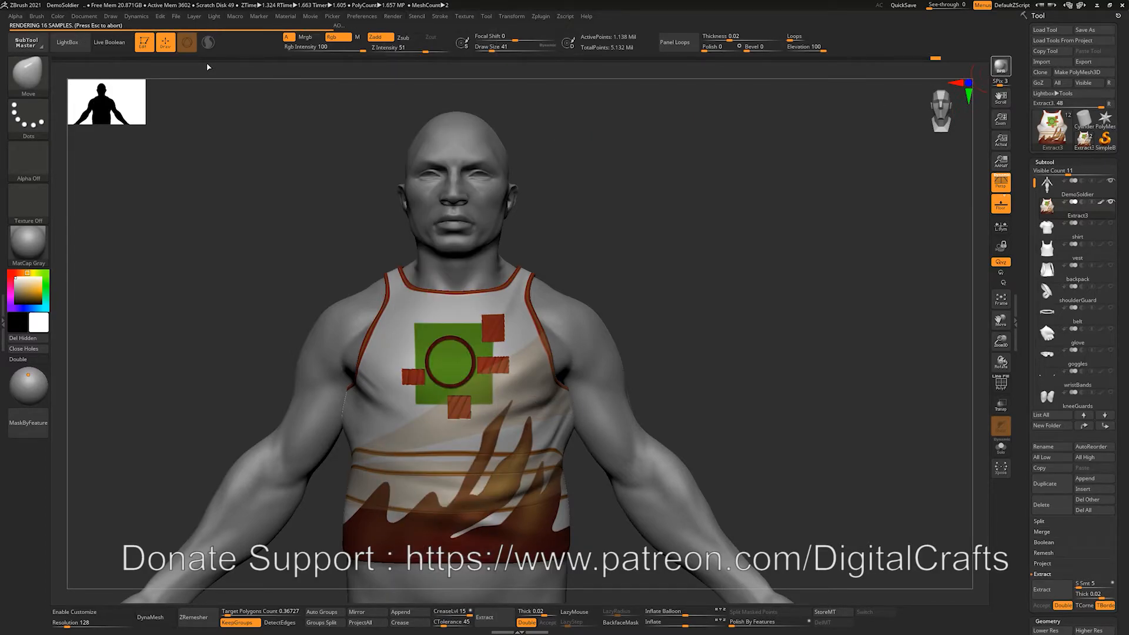
click(274, 84)
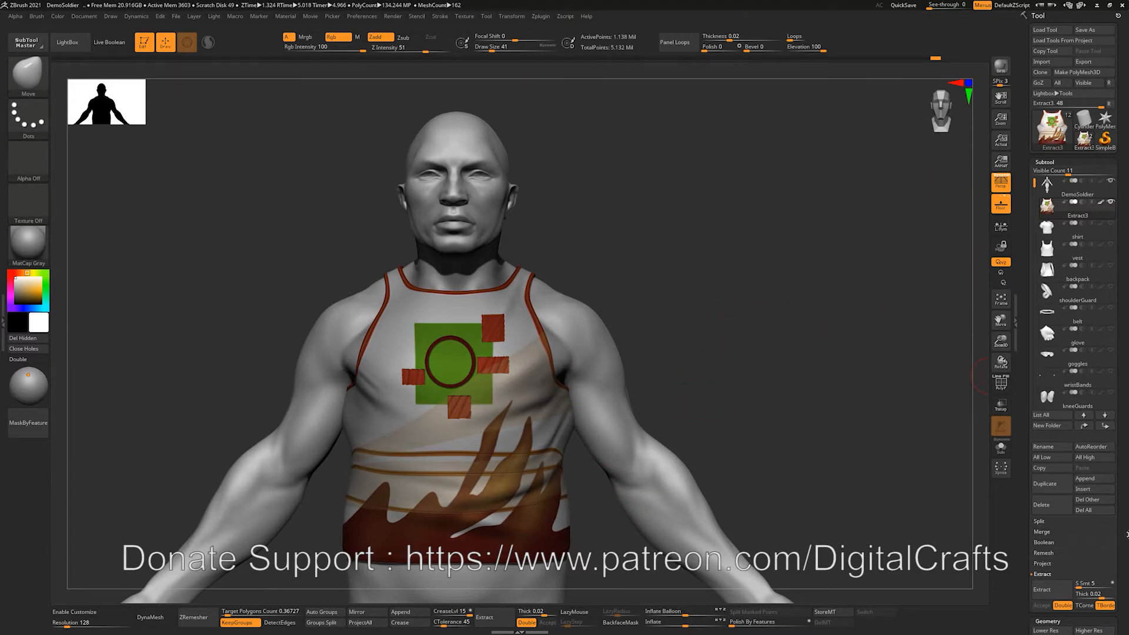
Make the DemoSoldier body the active subtool, isolate it with Solo and clear its mask.
scroll(1041, 365, down, 10)
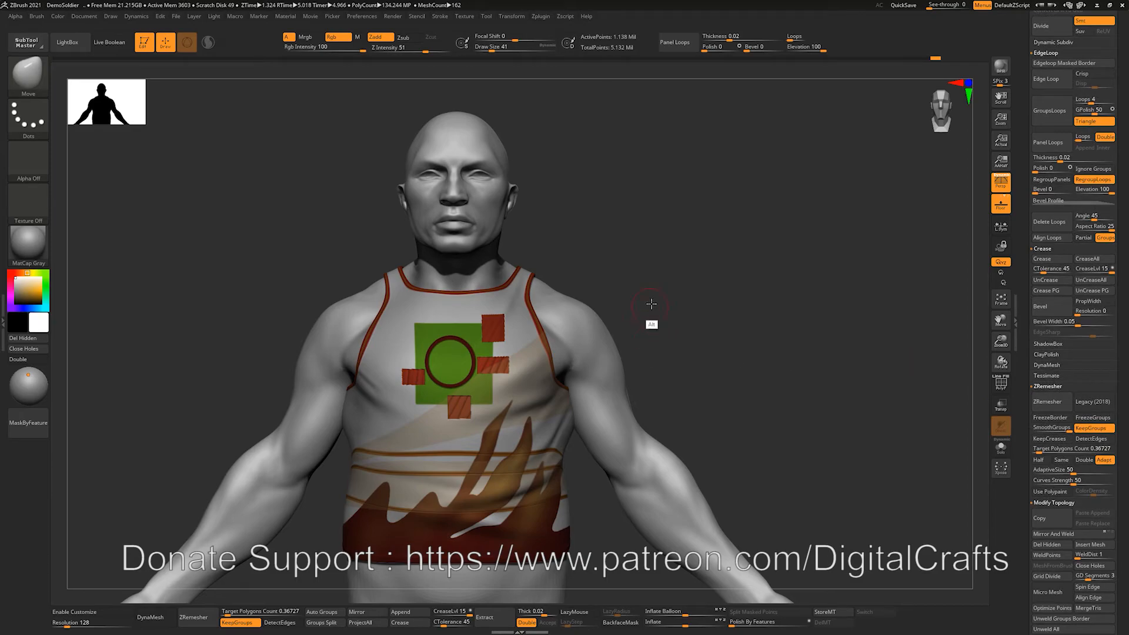
alt+click(585, 339)
drag(881, 337, 864, 330)
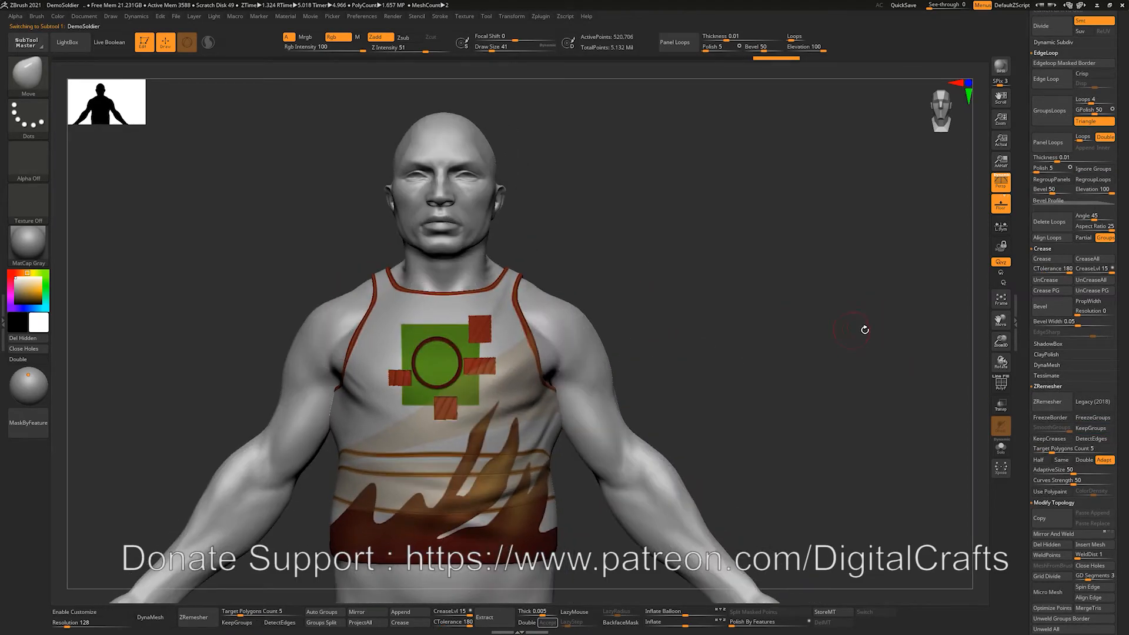
click(1001, 456)
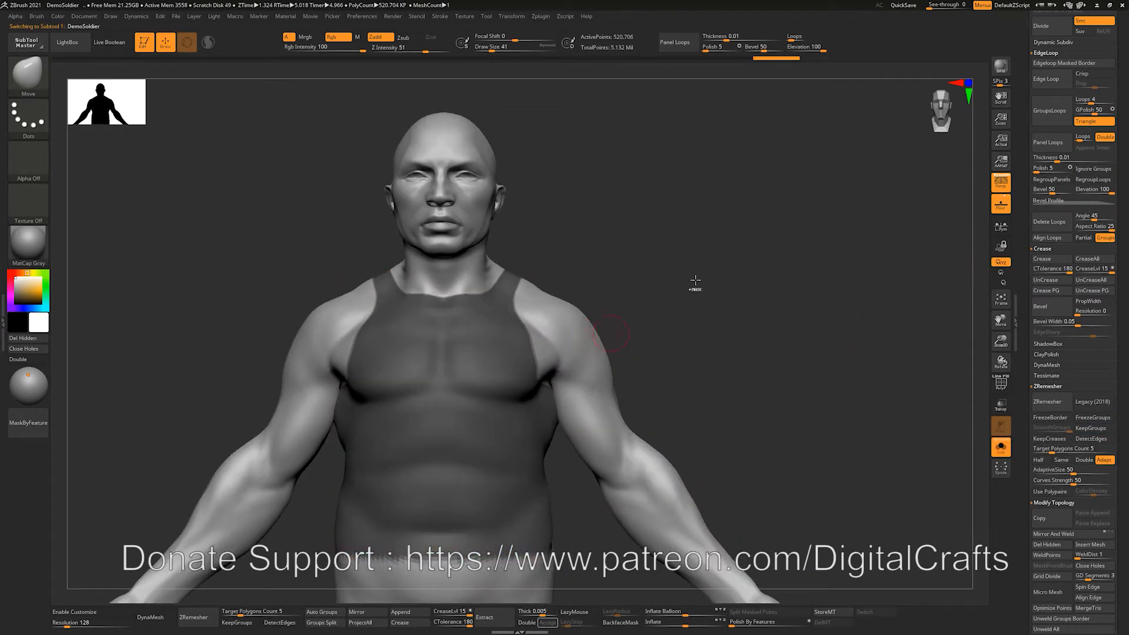
drag(678, 362, 597, 351)
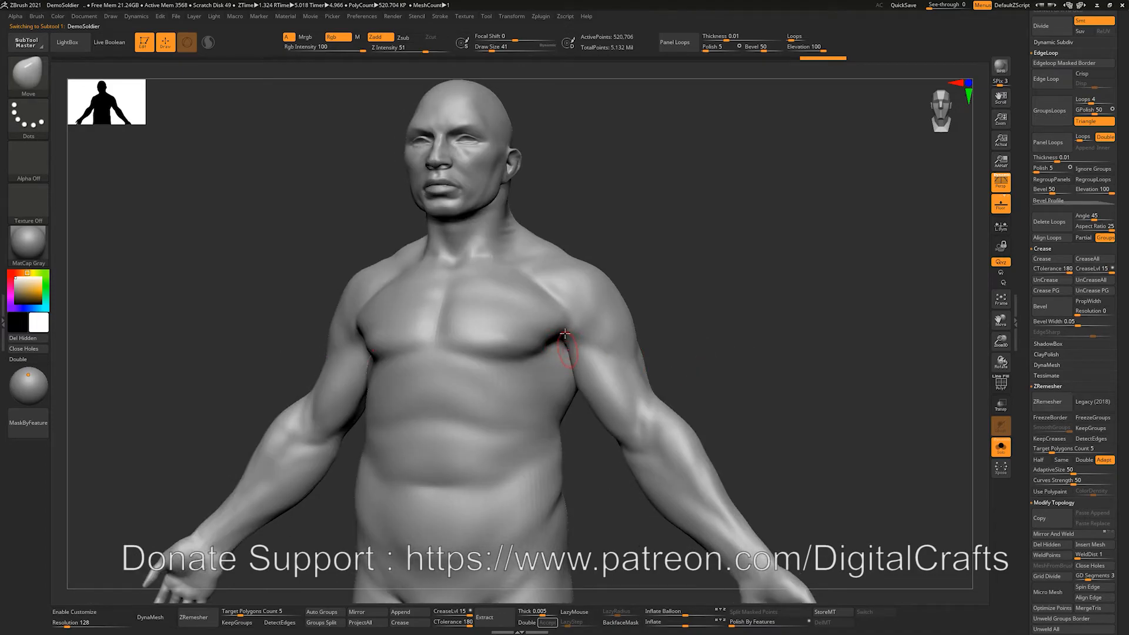
drag(709, 375, 722, 327)
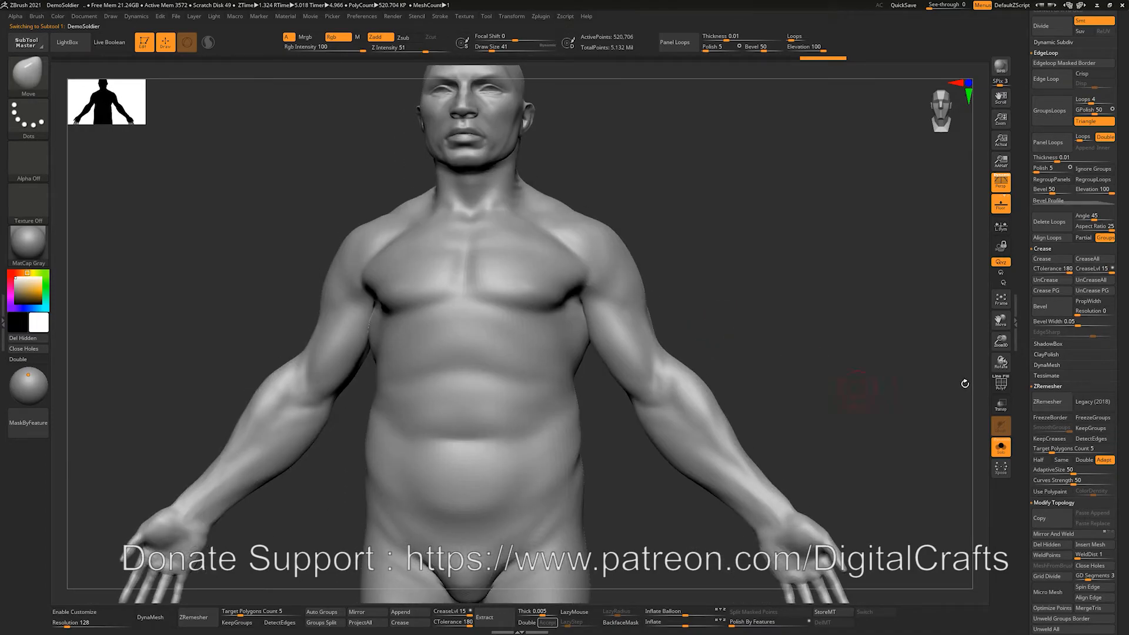
Mask the DemoSoldier body by ambient occlusion and inspect the masked creases from the back and sides.
scroll(1125, 470, down, 3)
scroll(1127, 377, down, 15)
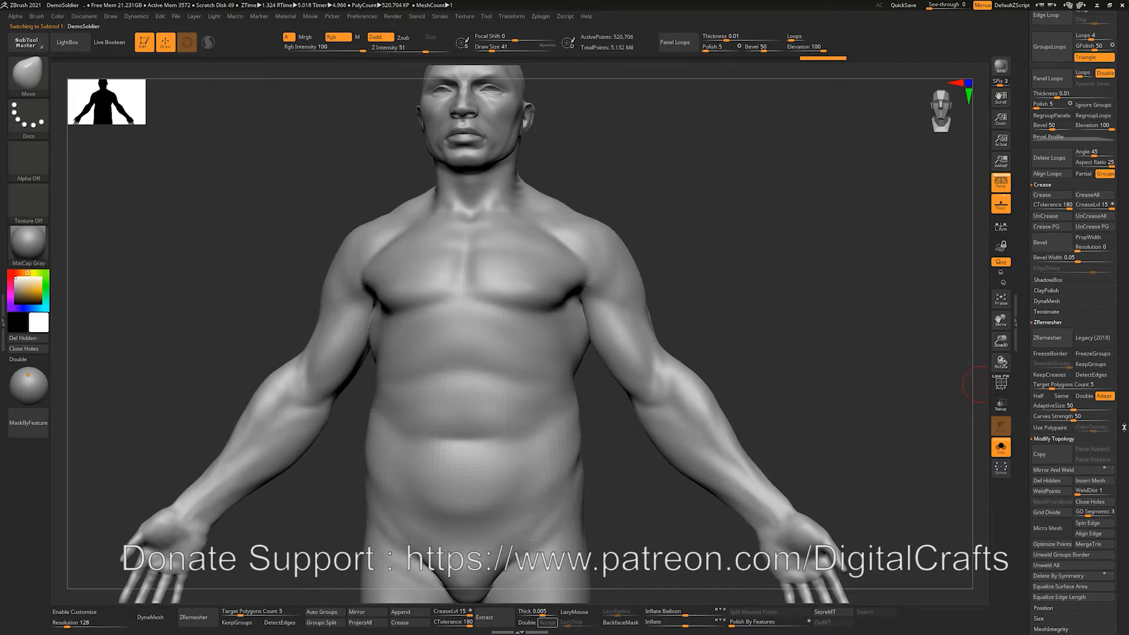
scroll(1126, 346, down, 2)
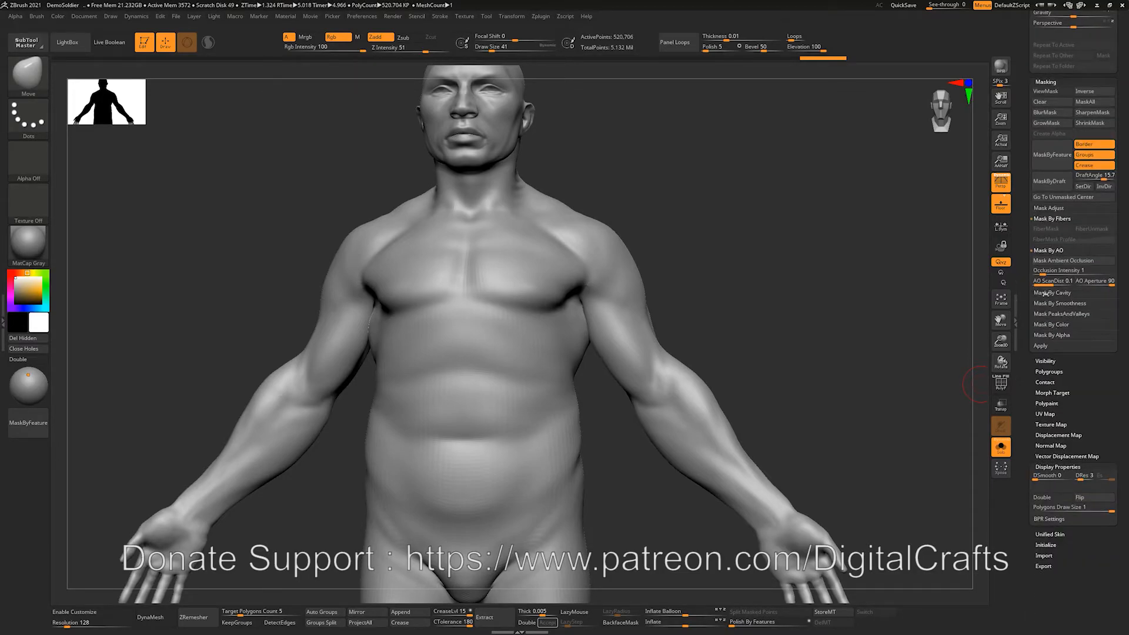
mouse_move(884, 380)
mouse_down()
mouse_move(856, 376)
mouse_move(864, 360)
mouse_move(879, 378)
mouse_move(735, 423)
mouse_move(668, 471)
mouse_up()
key(shift+f)
key(shift+f)
mouse_move(494, 562)
mouse_down()
mouse_move(473, 516)
mouse_move(481, 490)
mouse_move(494, 517)
mouse_move(515, 490)
mouse_up()
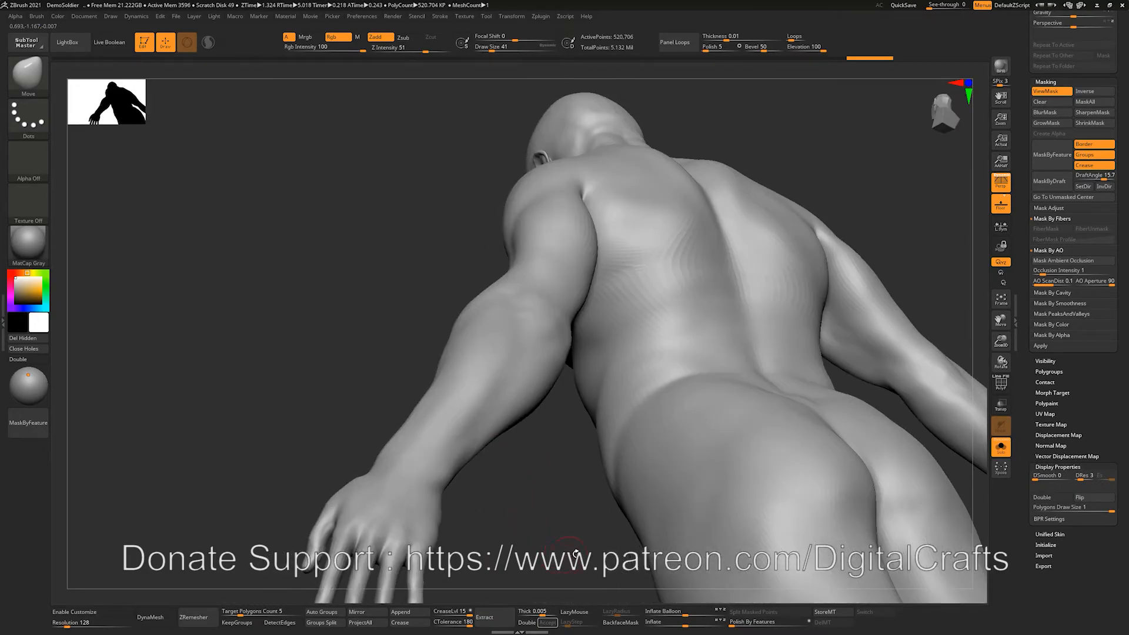
drag(574, 552, 509, 473)
drag(688, 484, 728, 448)
Try to move the unmasked areas of the body with the transform gizmo and undo the deformation.
key(w)
drag(677, 385, 740, 388)
drag(480, 447, 771, 465)
alt+drag(887, 421, 529, 393)
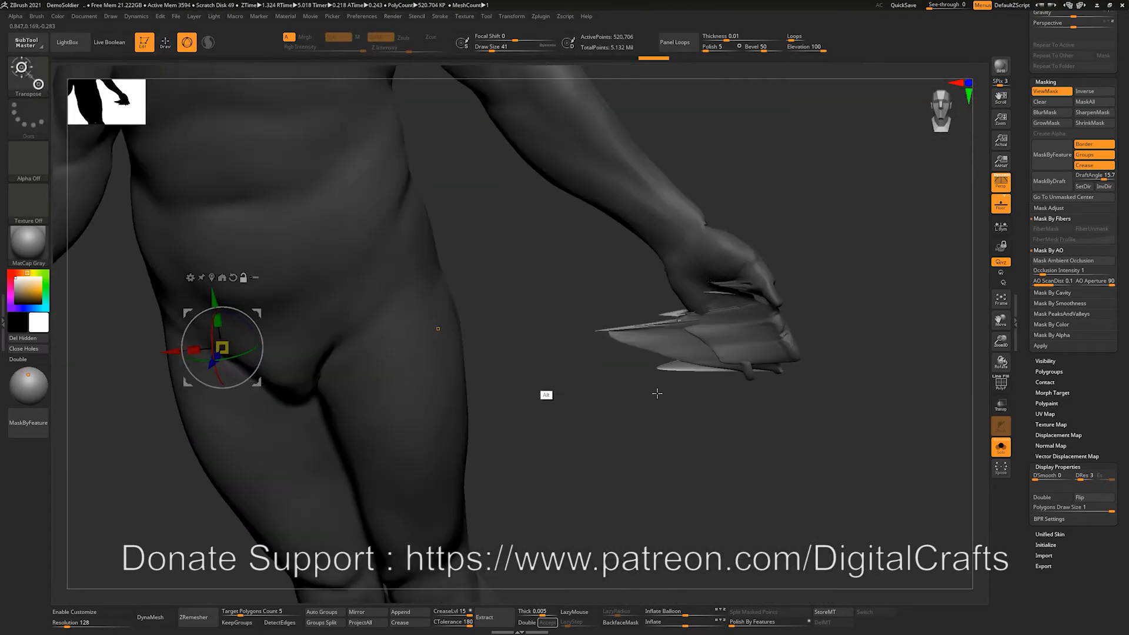
key(ctrl+z)
drag(317, 358, 315, 356)
key(ctrl+z)
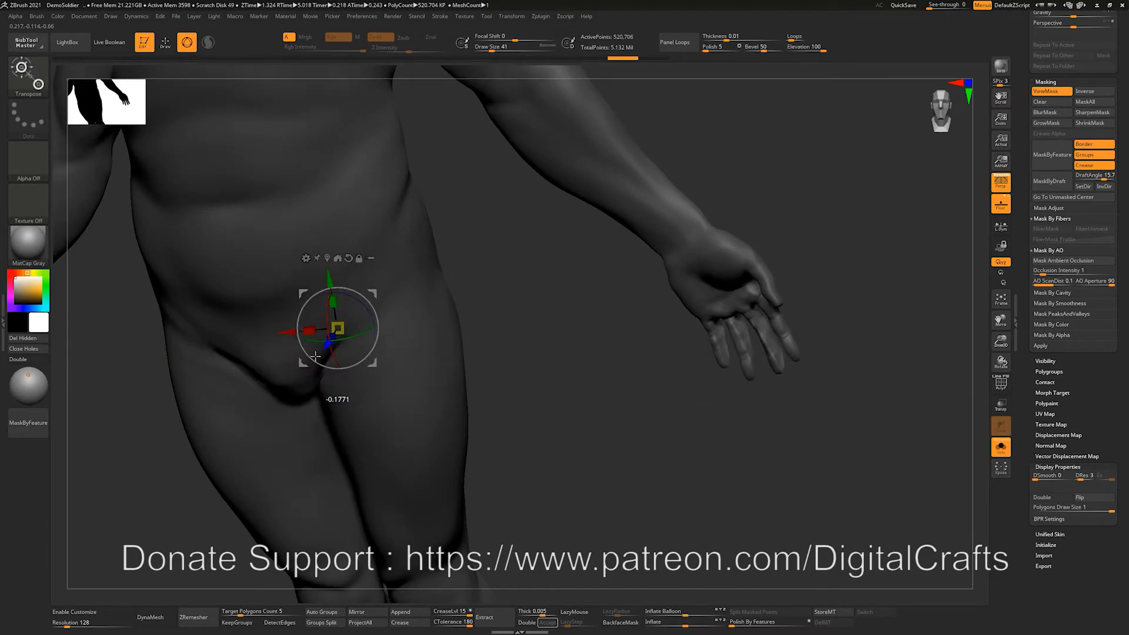
Clear the mask, apply Mask Ambient Occlusion to the body again and examine the palm and fingers.
drag(597, 426, 506, 358)
key(ctrl+h)
drag(854, 340, 851, 323)
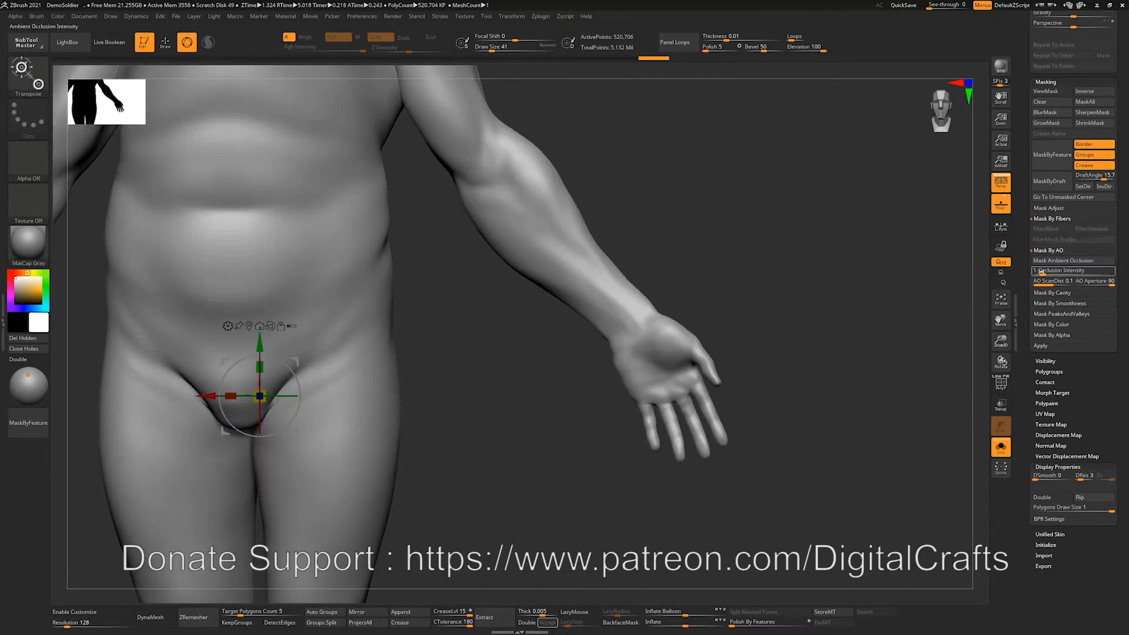
click(1043, 262)
mouse_move(728, 294)
alt+mouse_down()
mouse_move(650, 292)
mouse_move(849, 388)
alt+mouse_up()
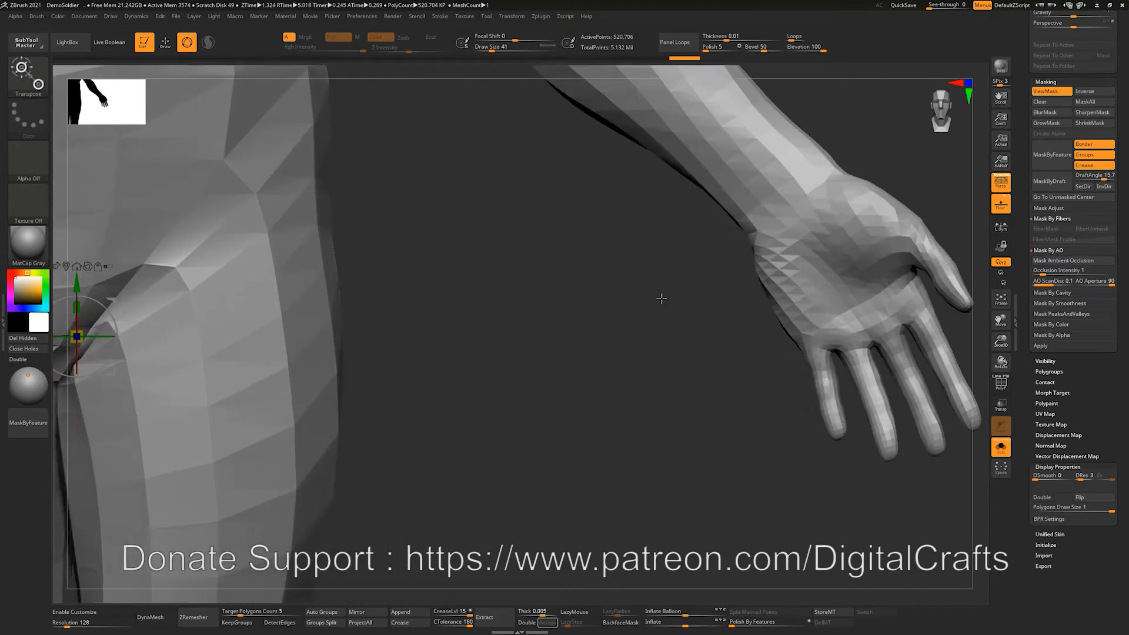
mouse_move(849, 388)
alt+mouse_down()
mouse_move(651, 418)
mouse_move(201, 353)
alt+mouse_up()
Return to Draw mode and compare the fingers with the ambient occlusion mask cleared and reapplied.
key(q)
mouse_move(828, 320)
alt+mouse_down()
mouse_move(718, 288)
mouse_move(835, 363)
mouse_move(788, 259)
alt+mouse_up()
ctrl+drag(813, 189, 879, 467)
click(1051, 261)
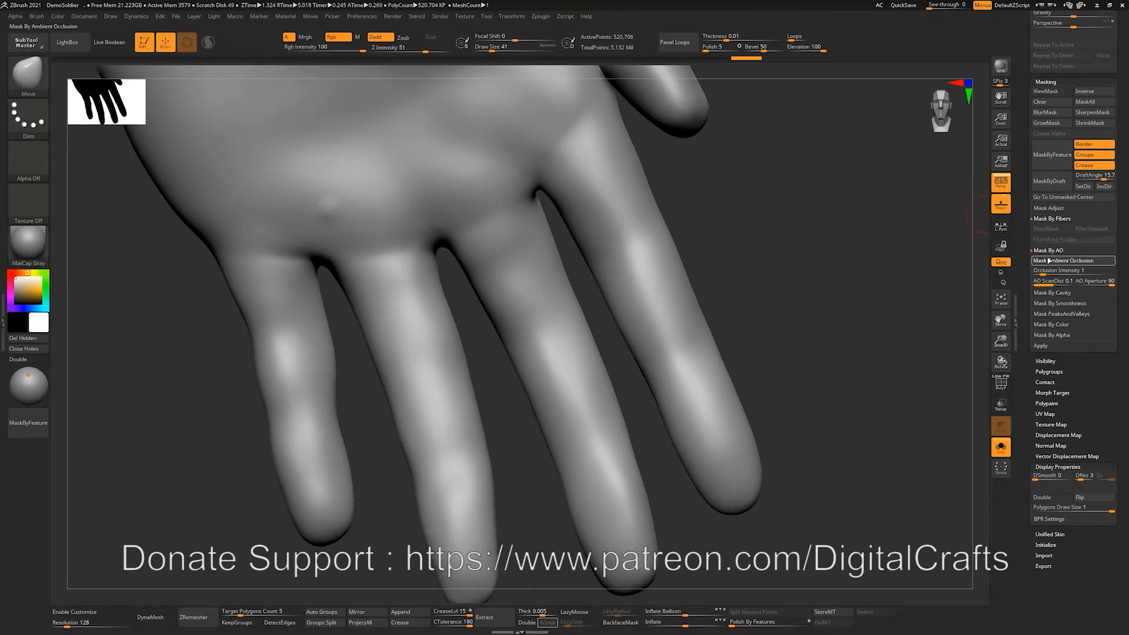
ctrl+drag(769, 225, 876, 348)
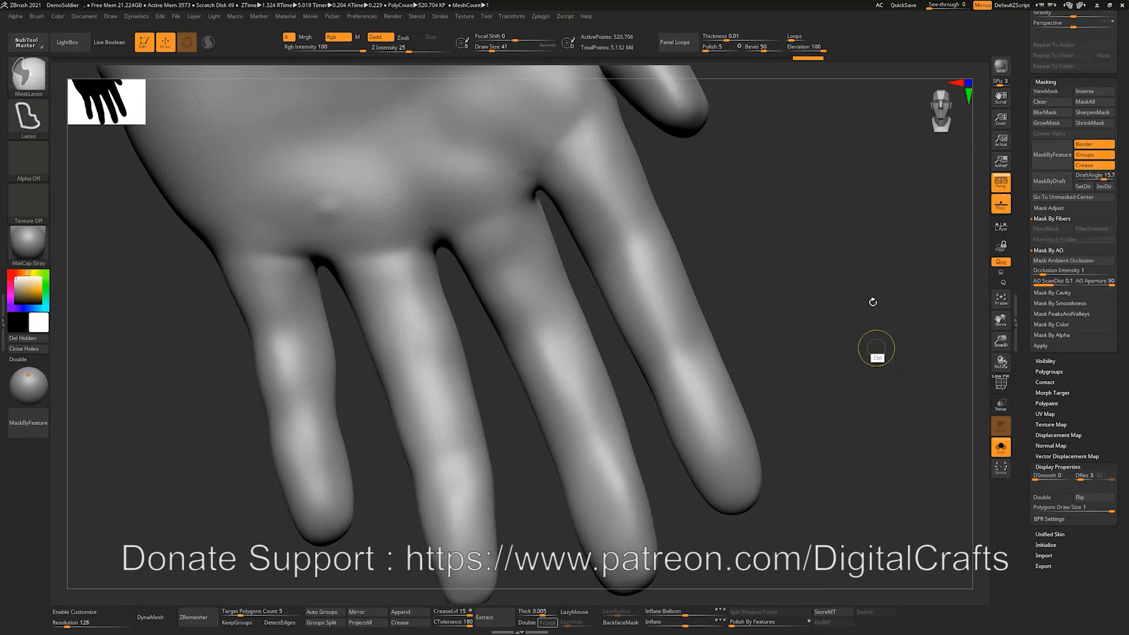
Apply the ambient occlusion mask once more, clear it and undo the last masking changes.
click(1051, 262)
mouse_move(818, 240)
ctrl+mouse_down()
mouse_move(843, 388)
mouse_move(831, 397)
mouse_move(833, 352)
ctrl+mouse_up()
key(ctrl+z)
key(ctrl+z)
key(ctrl+z)
mouse_move(700, 265)
alt+mouse_down()
mouse_move(516, 178)
mouse_move(390, 302)
mouse_move(390, 385)
mouse_move(844, 240)
alt+mouse_up()
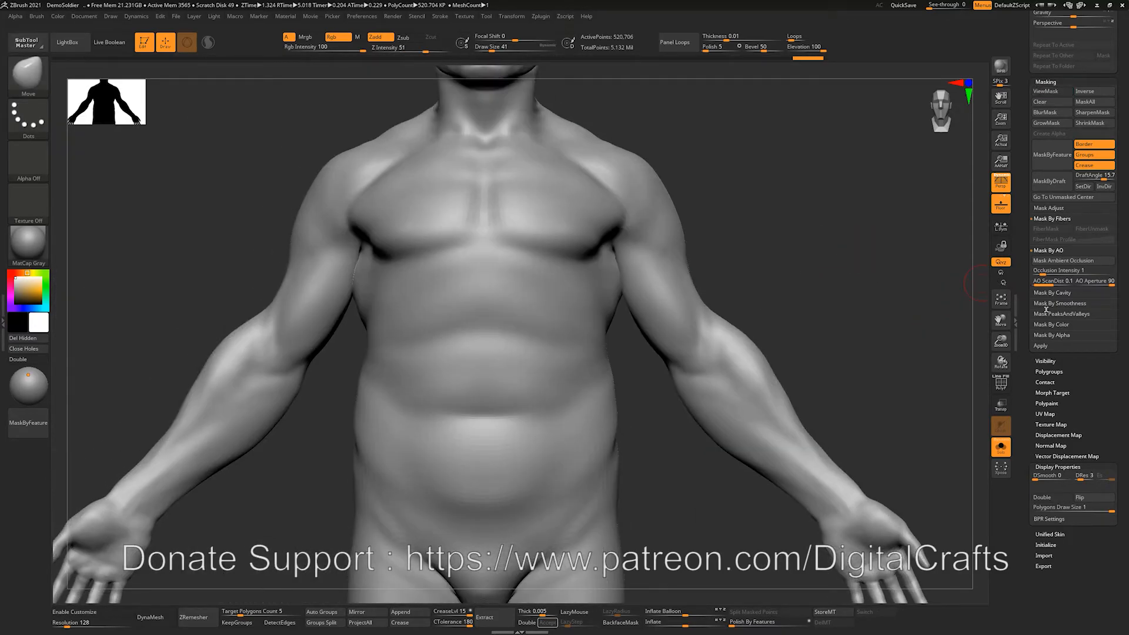
Exit solo display of the body, make the tank top the active subtool and isolate it.
click(1052, 251)
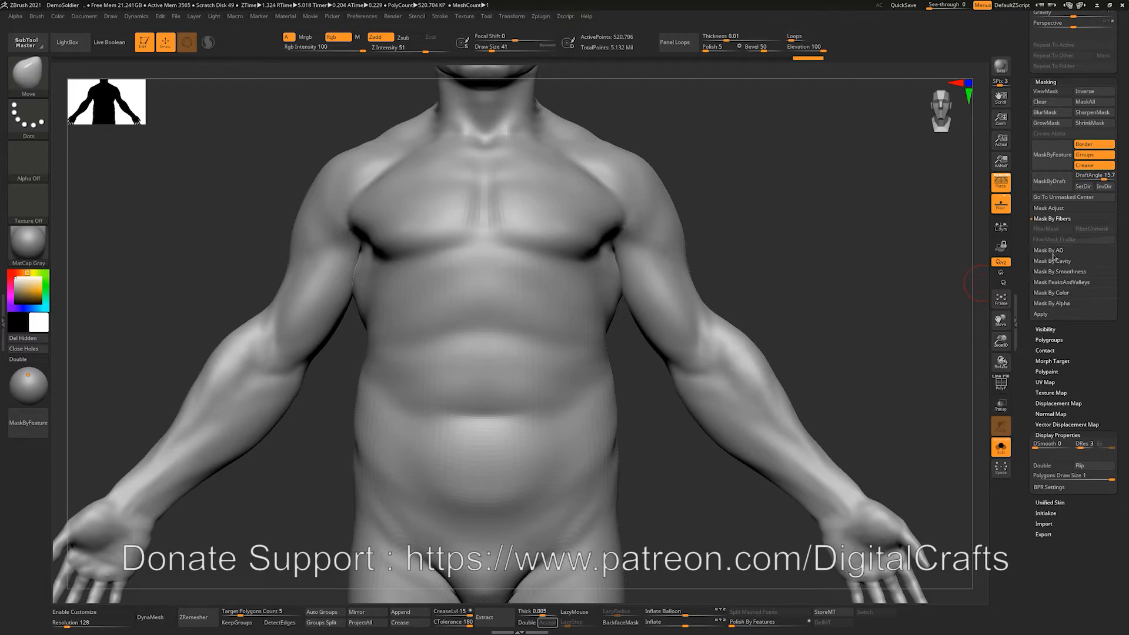
scroll(1124, 235, up, 10)
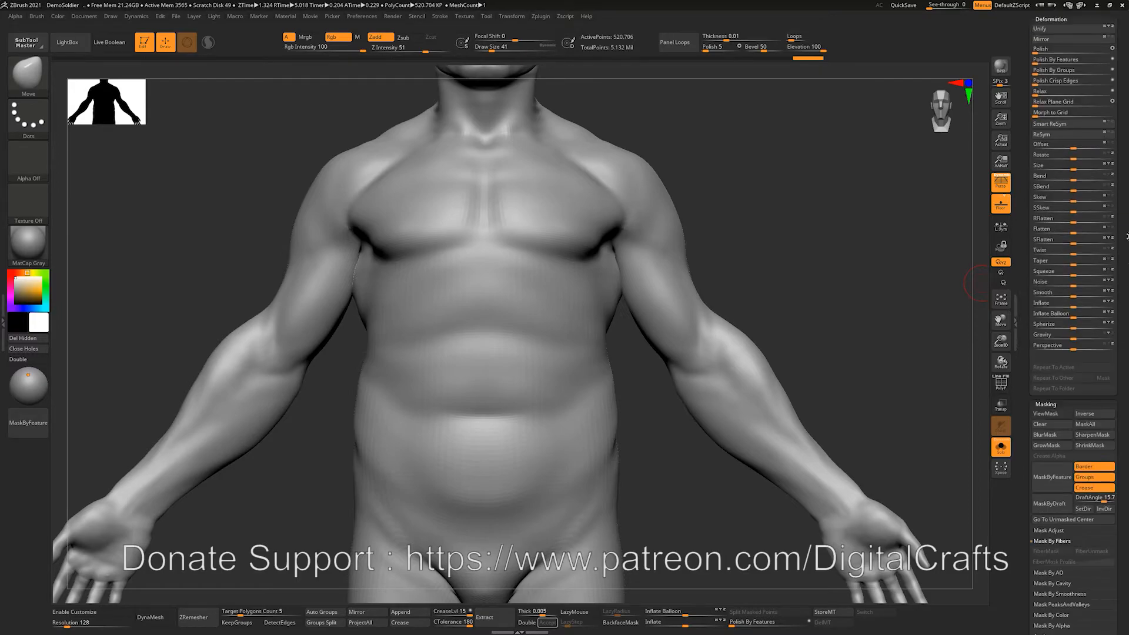
scroll(1127, 237, up, 15)
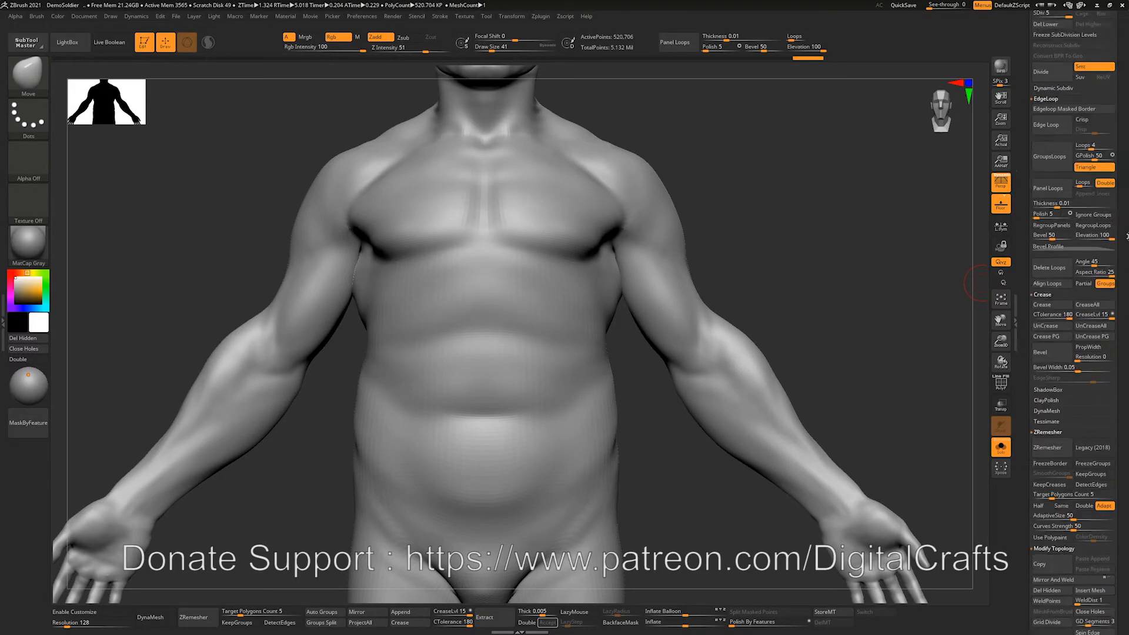
scroll(1126, 236, up, 5)
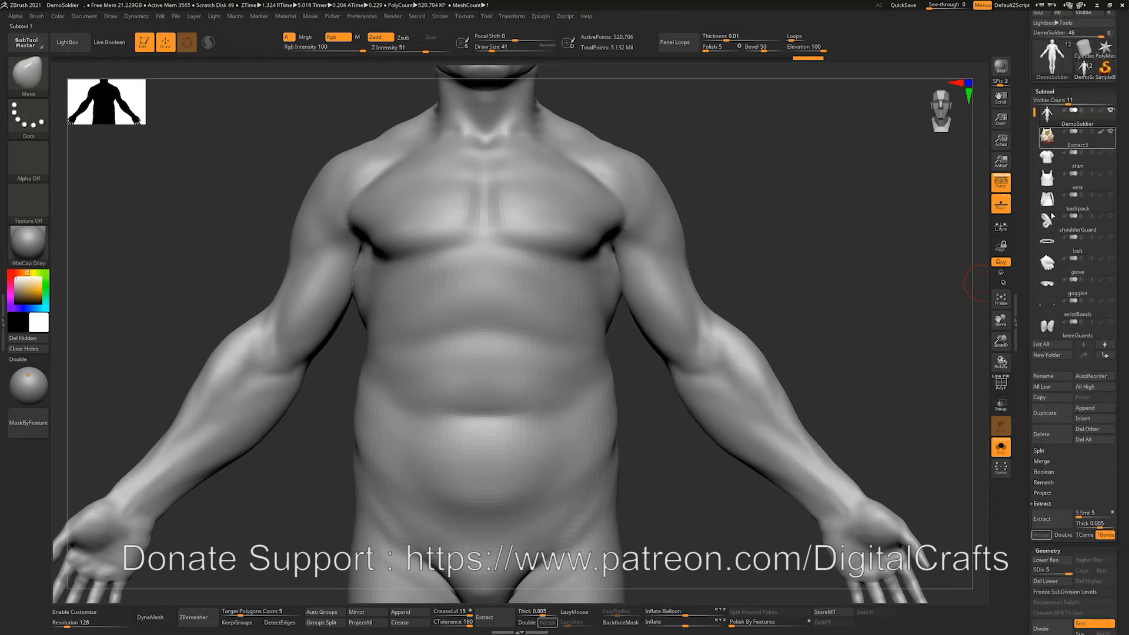
click(1001, 448)
alt+drag(814, 279, 849, 358)
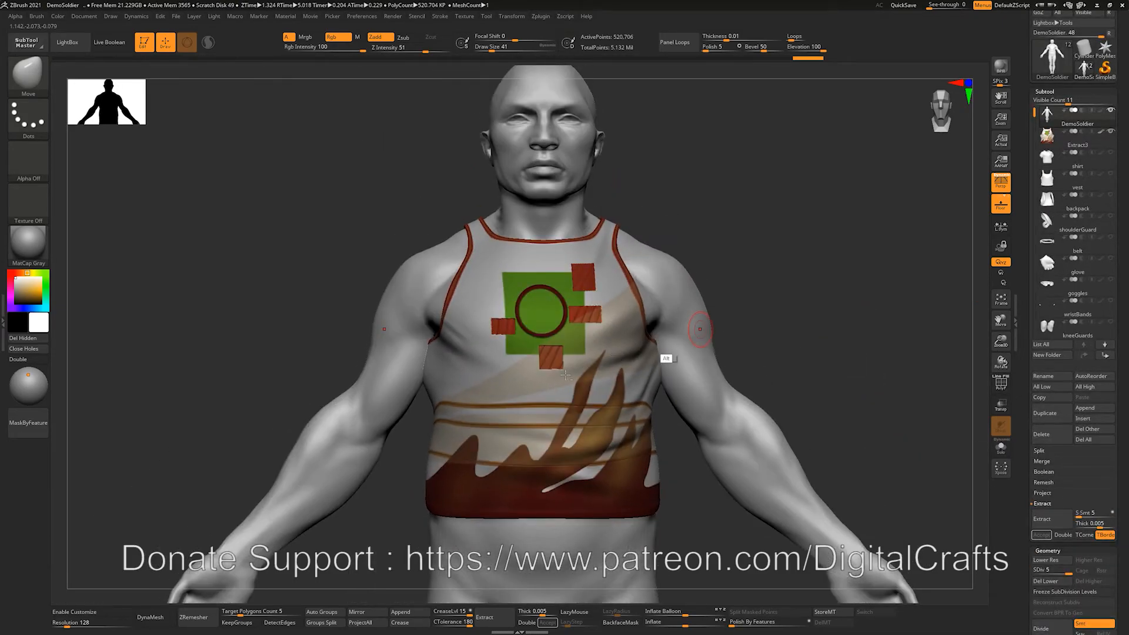
key(shift)
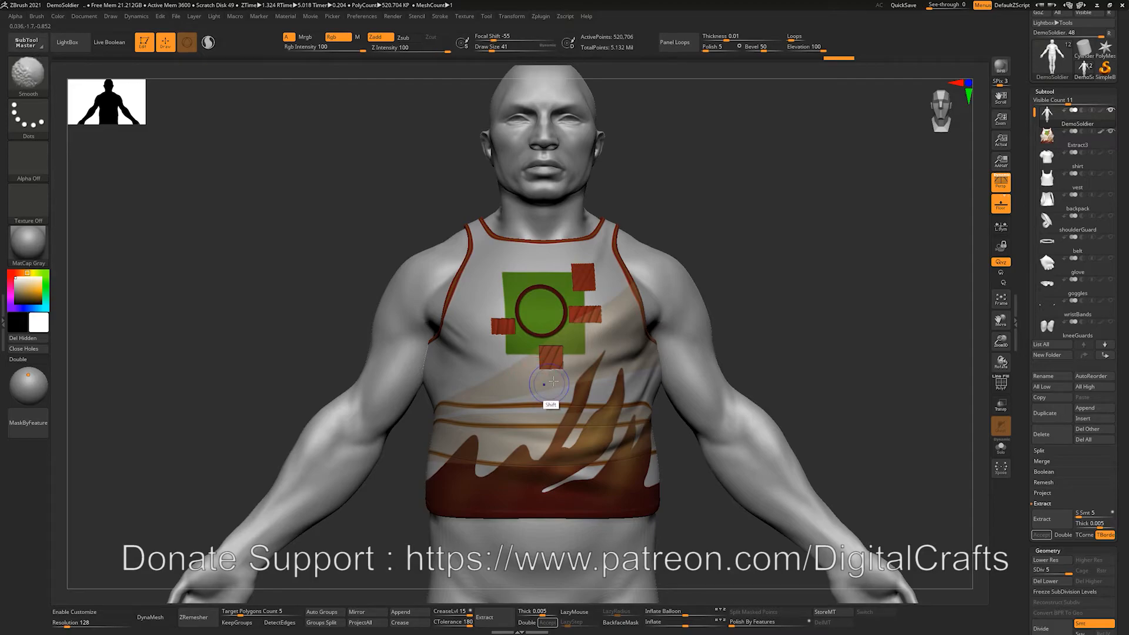
alt+click(604, 338)
mouse_move(824, 277)
alt+mouse_down()
mouse_move(804, 282)
mouse_move(835, 295)
alt+mouse_up()
click(1002, 454)
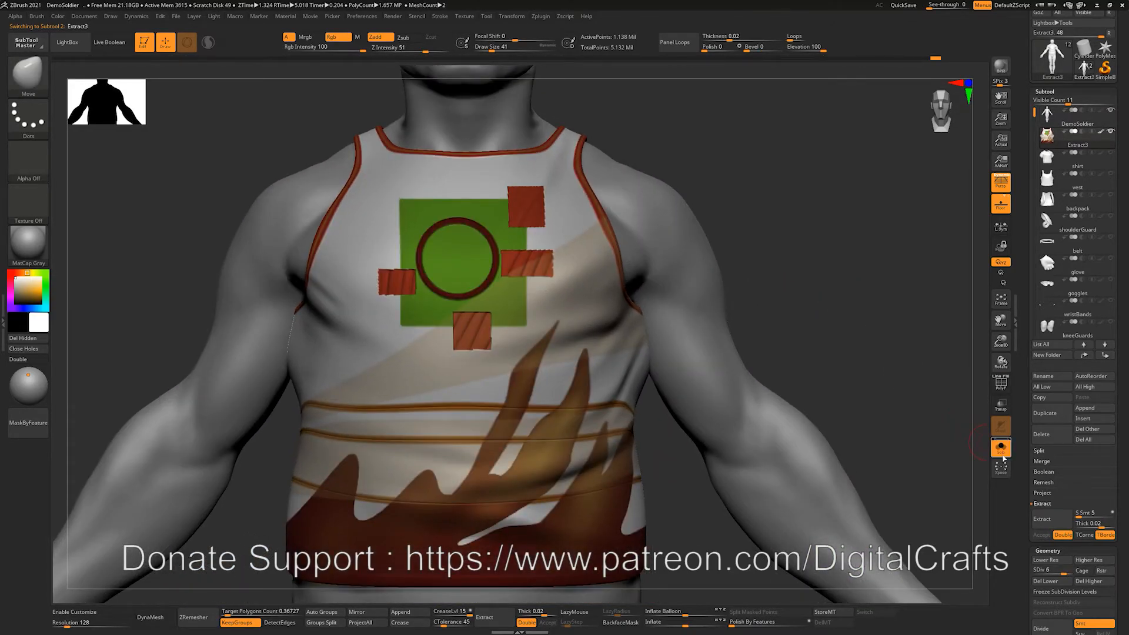
Open the surface noise settings for the tank top and set ColorBlend to 0.
scroll(1071, 391, down, 10)
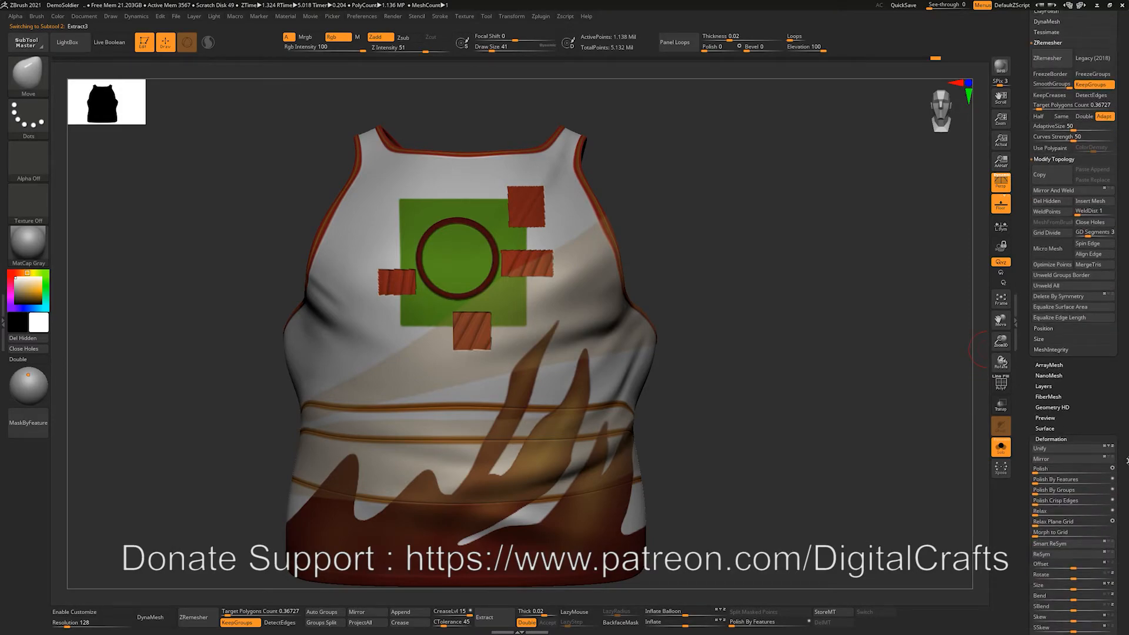
key(shift)
shift+click(1055, 390)
drag(1124, 415, 1123, 404)
click(1042, 388)
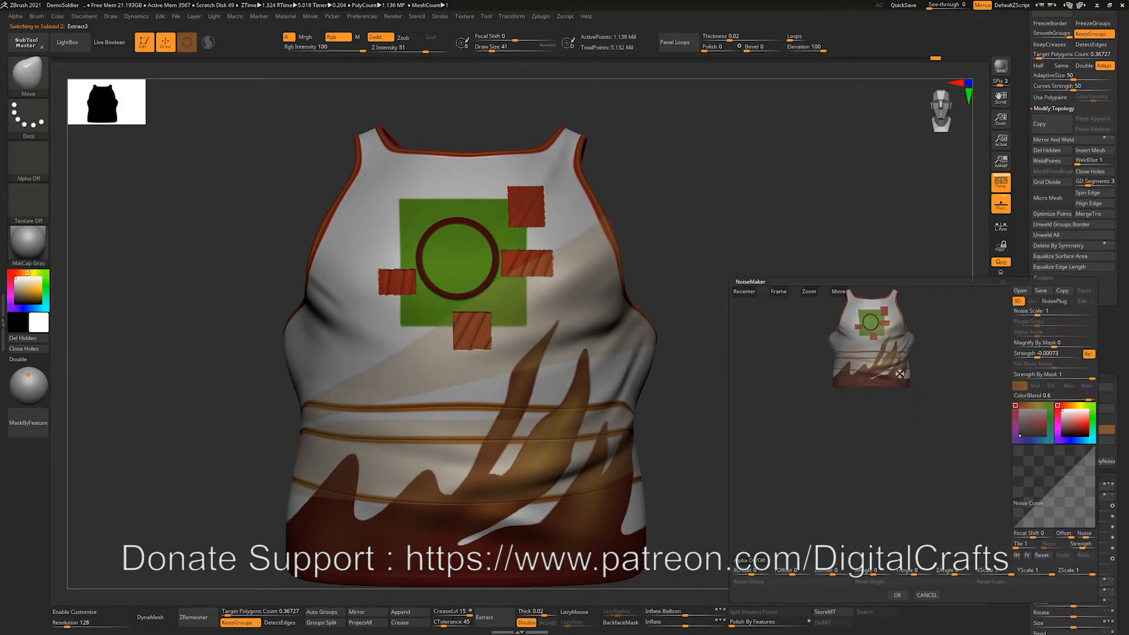
click(877, 345)
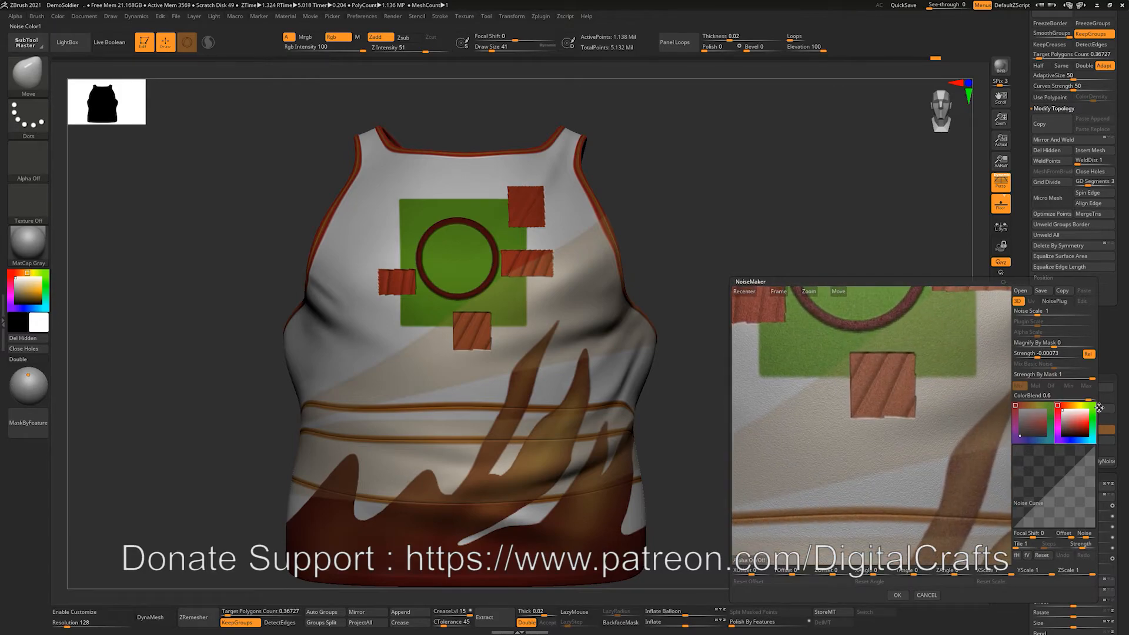
drag(1060, 396, 987, 394)
click(1061, 397)
drag(1056, 396, 1053, 396)
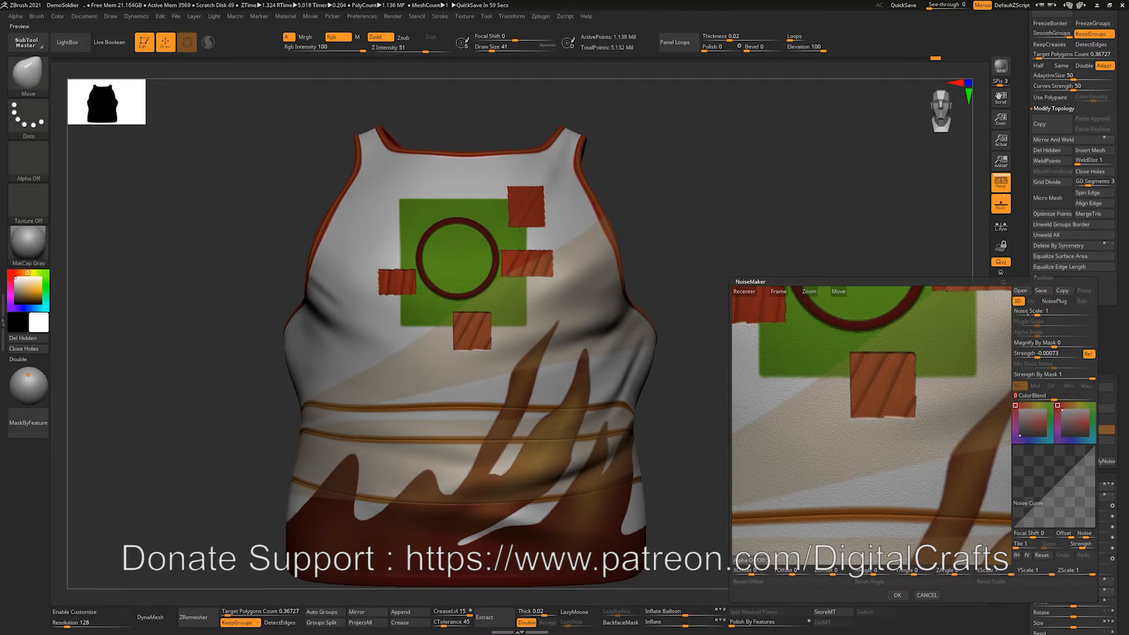
Set the noise Strength to about -0.00152 and Noise Scale to about 1.77, and accept the noise.
drag(1037, 357, 1037, 357)
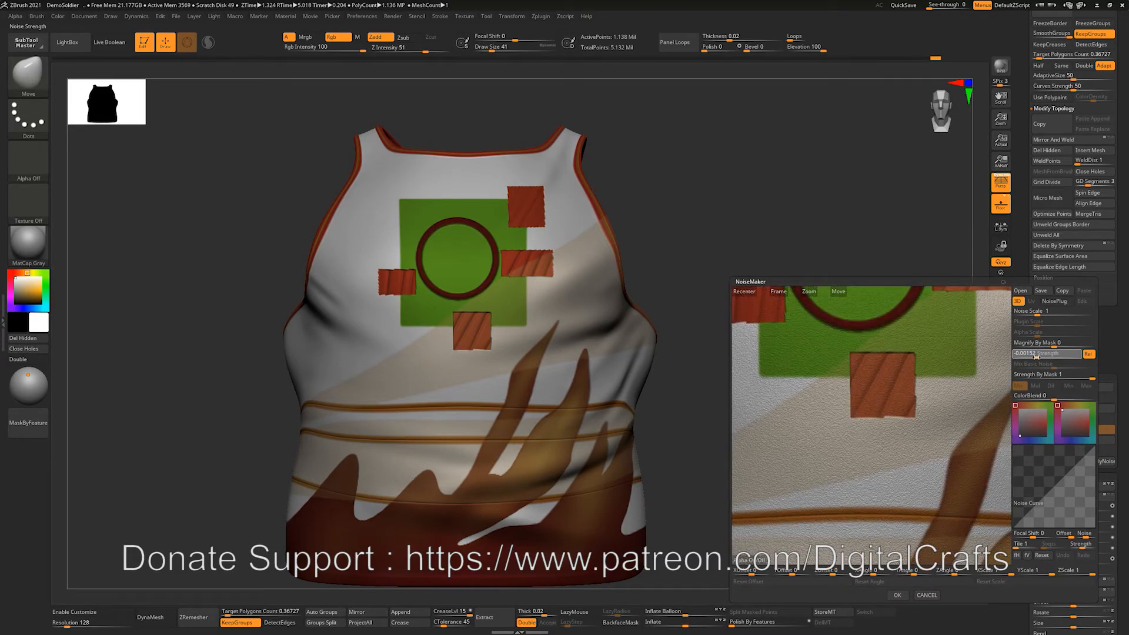
click(1036, 354)
drag(1034, 312, 1041, 312)
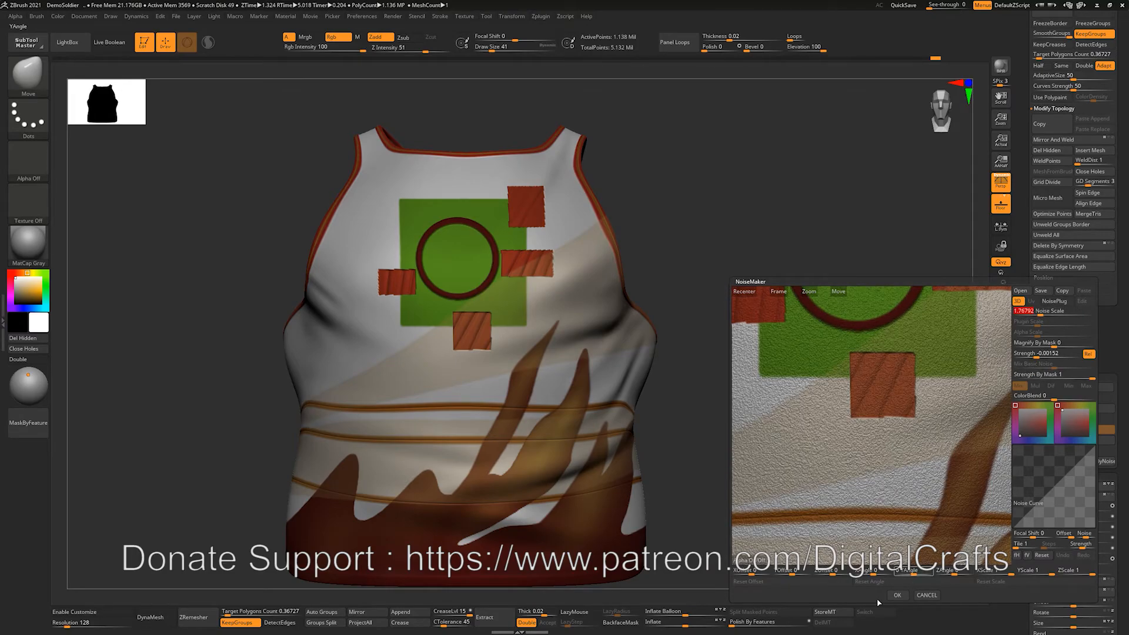
click(897, 595)
Undo the first noise application, subdivide the tank top once and apply the surface noise to its mesh.
drag(721, 323, 841, 352)
click(1063, 440)
drag(1126, 402, 1119, 431)
key(ctrl+z)
click(1051, 436)
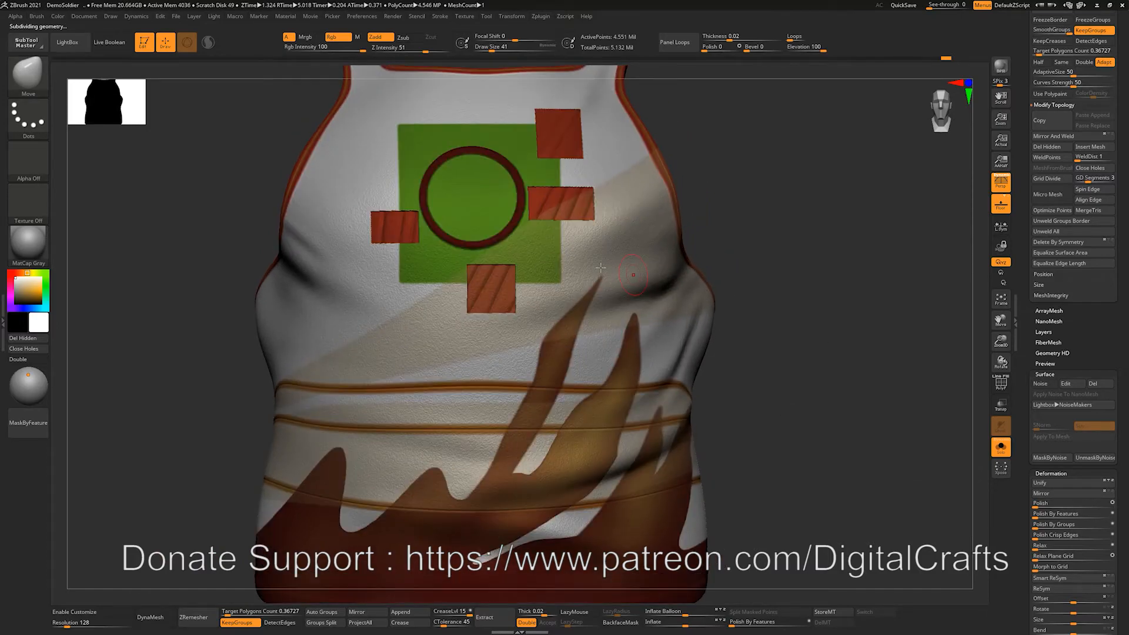
drag(810, 375, 761, 383)
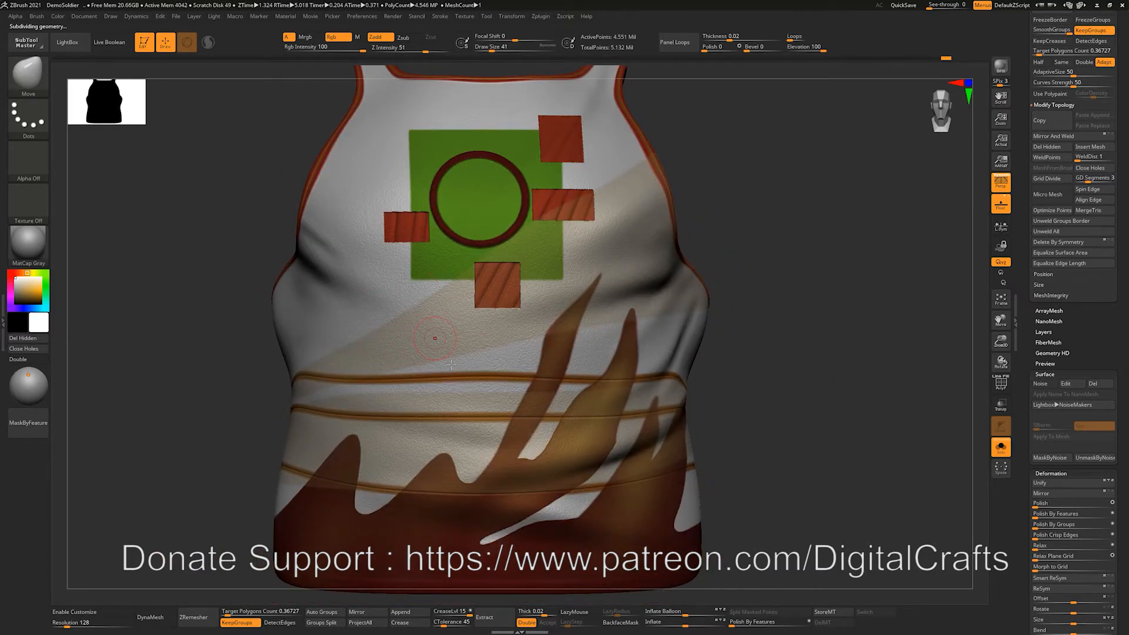
Mask the tank top by cavity with Blur 2 and Intensity 100.
scroll(1073, 353, down, 10)
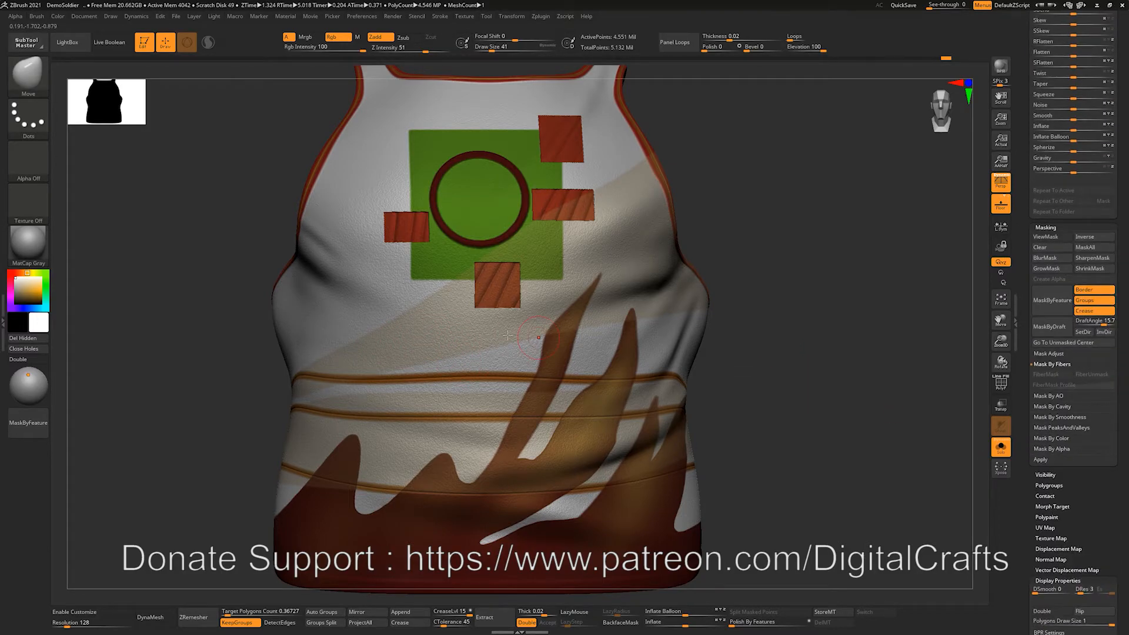
drag(843, 383, 866, 413)
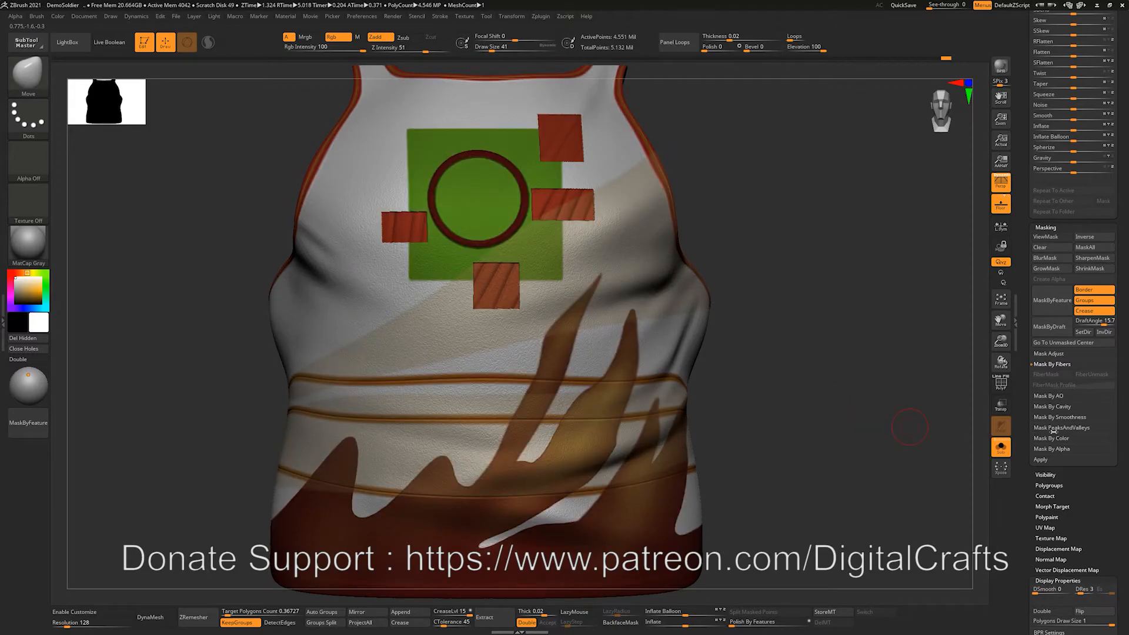
click(1060, 406)
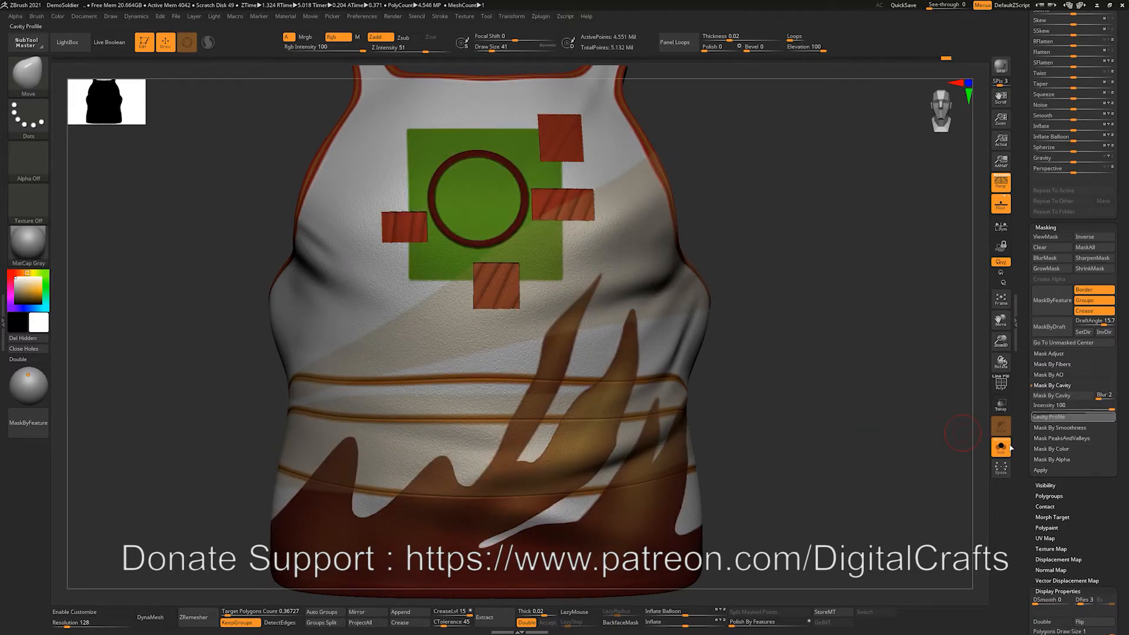
click(1064, 396)
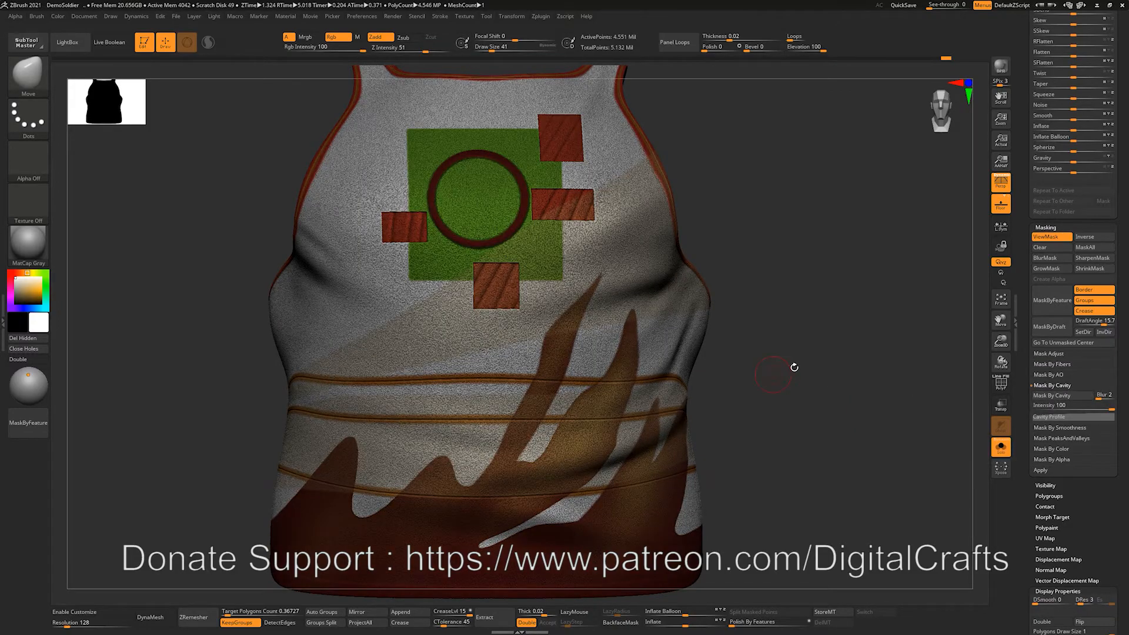
Compare the tank top's fabric texture up close with the cavity mask display off and on.
alt+drag(837, 343, 856, 368)
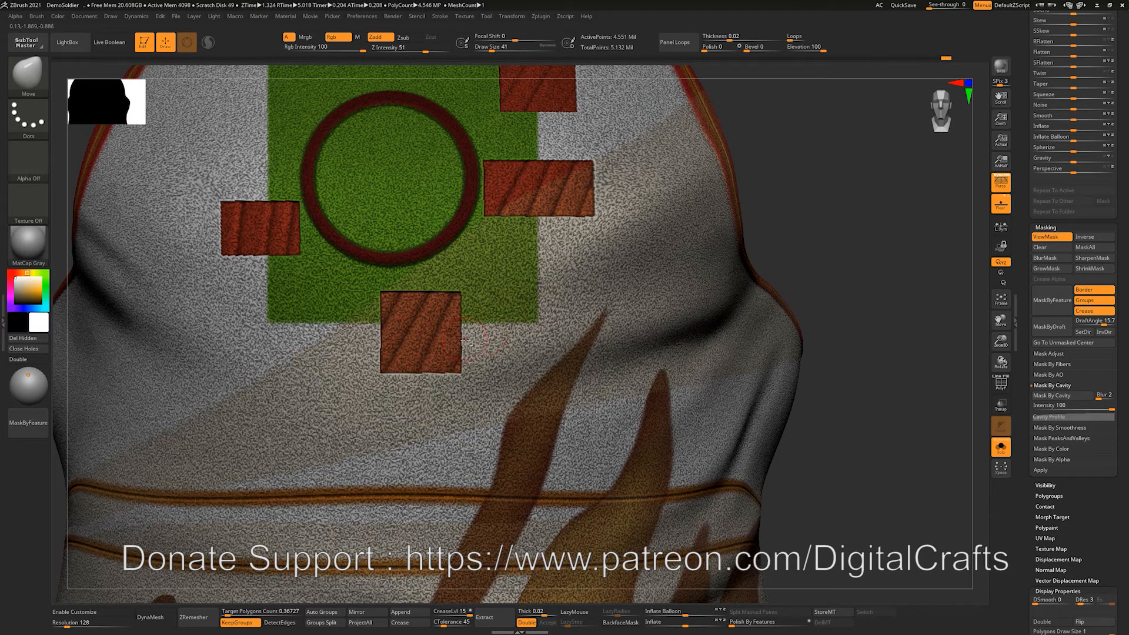
key(ctrl+h)
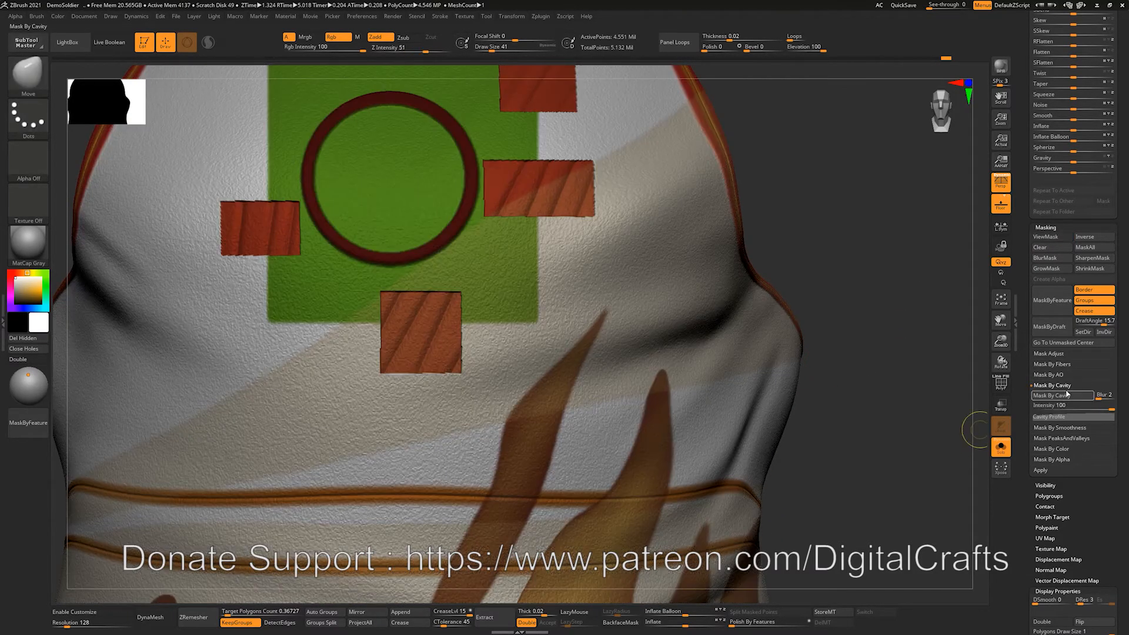
key(ctrl+h)
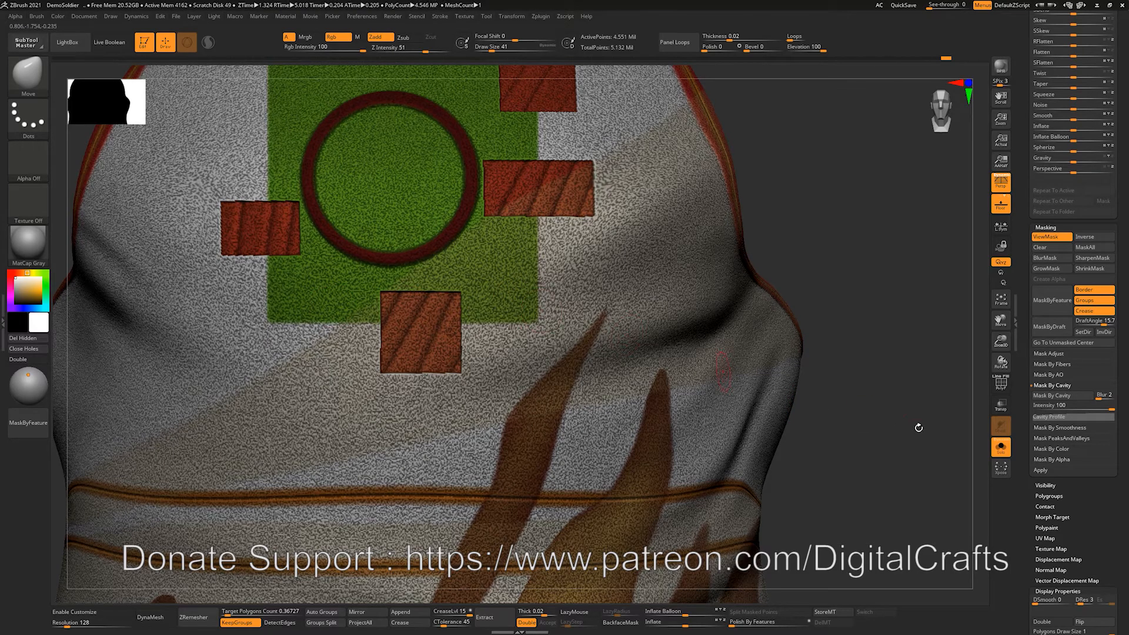
alt+drag(918, 427, 808, 390)
Paint tan, green and blue over the front of the cavity-masked tank top with the Paint brush at draw size 182.
key(b)
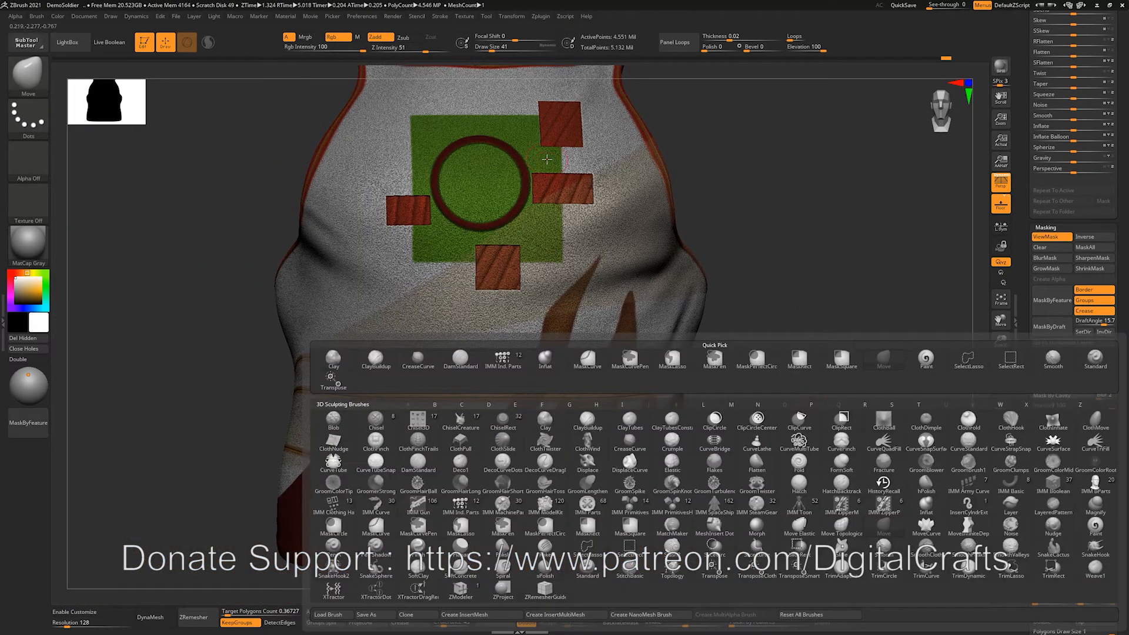
key(p)
key(a)
key(s)
mouse_move(491, 298)
mouse_down()
mouse_move(455, 350)
mouse_move(458, 166)
mouse_move(462, 176)
mouse_up()
drag(30, 289, 29, 286)
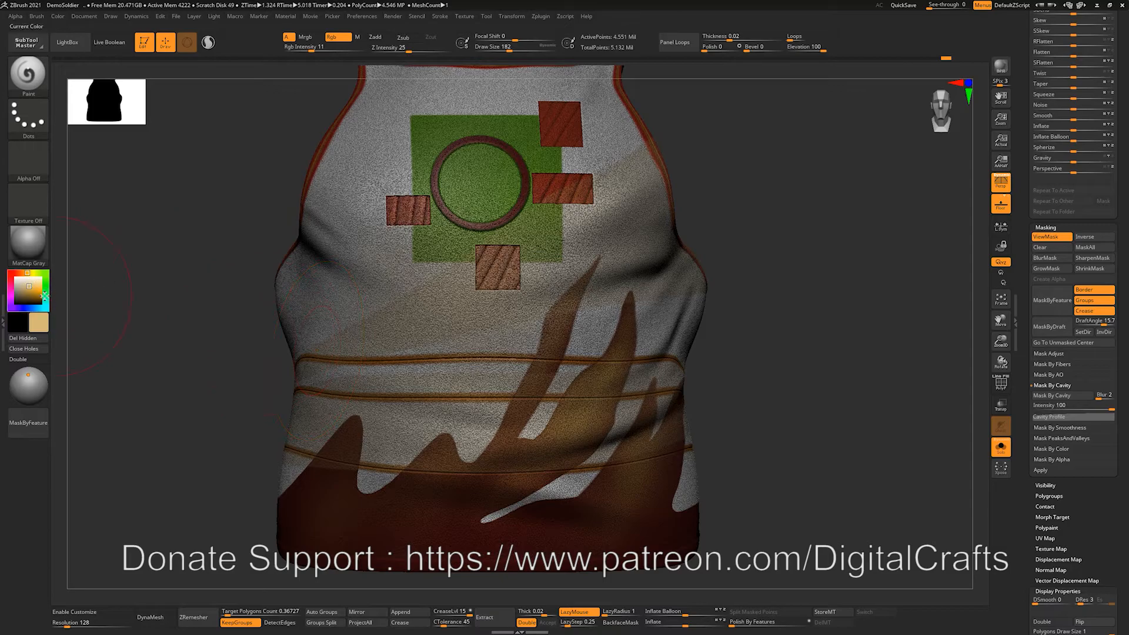
drag(569, 187, 581, 340)
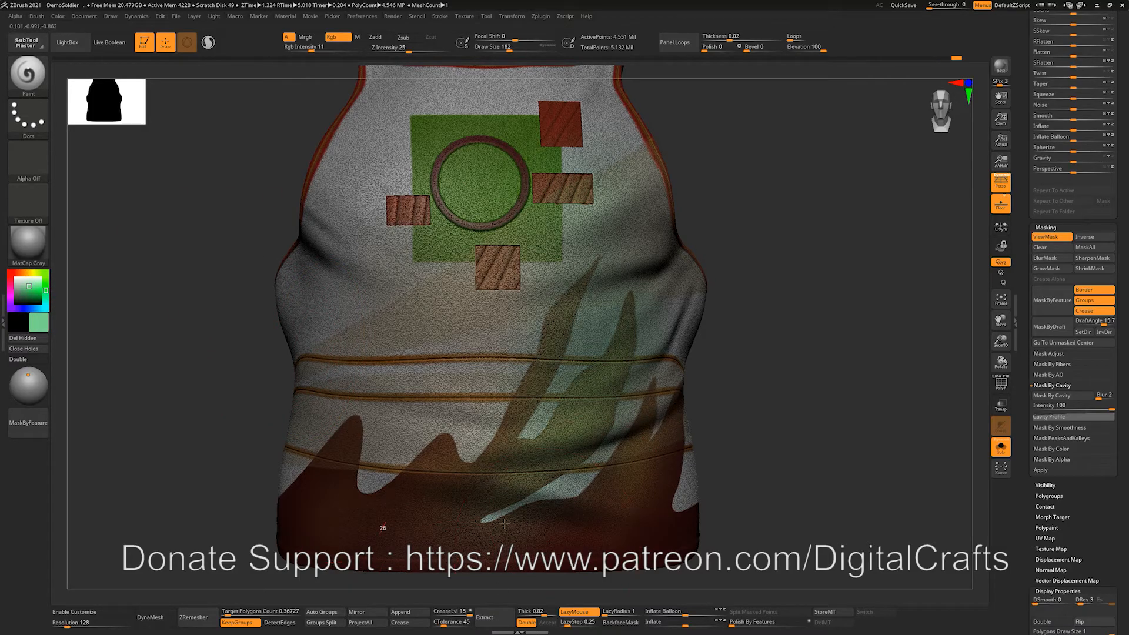
click(33, 307)
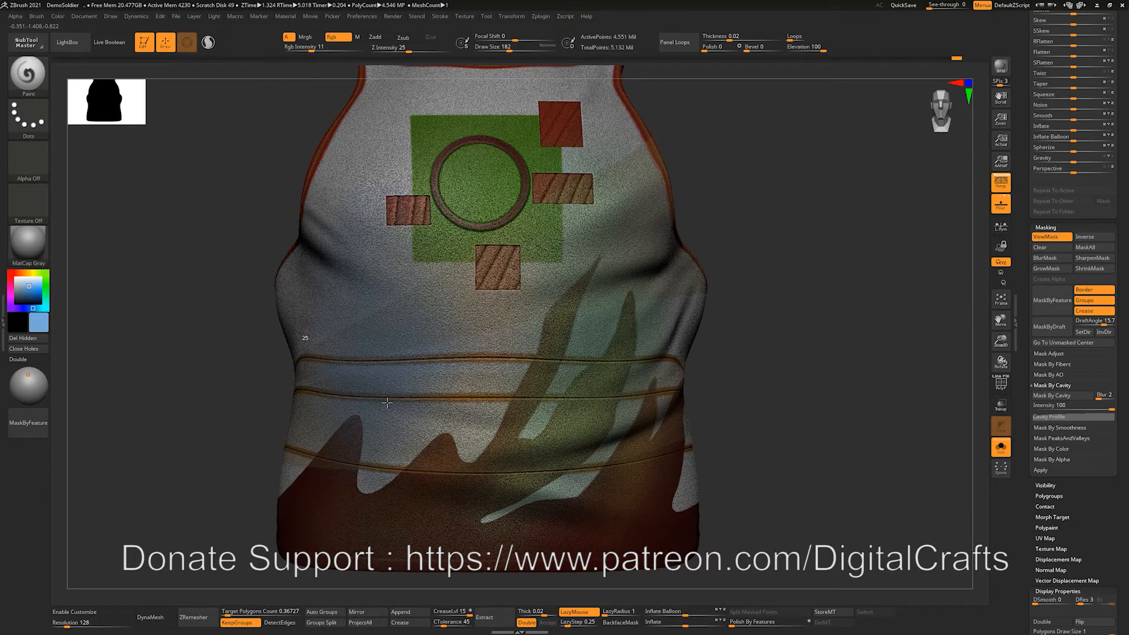
Examine the painted colours on the tank top from the side and the front without the mask shown.
drag(786, 297, 847, 356)
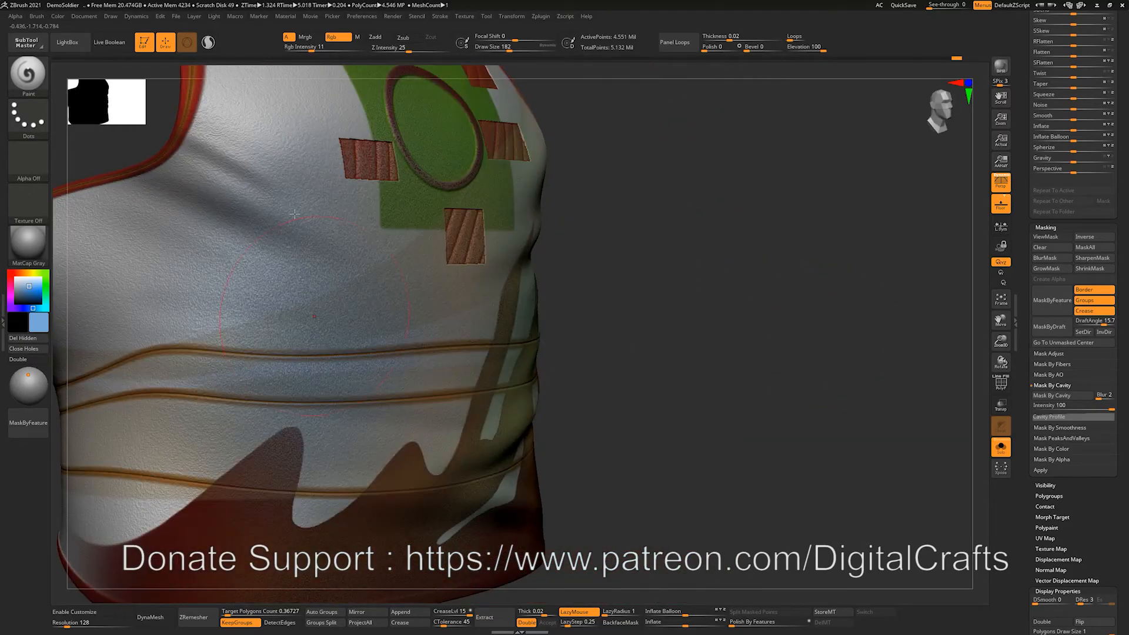
alt+drag(693, 377, 673, 282)
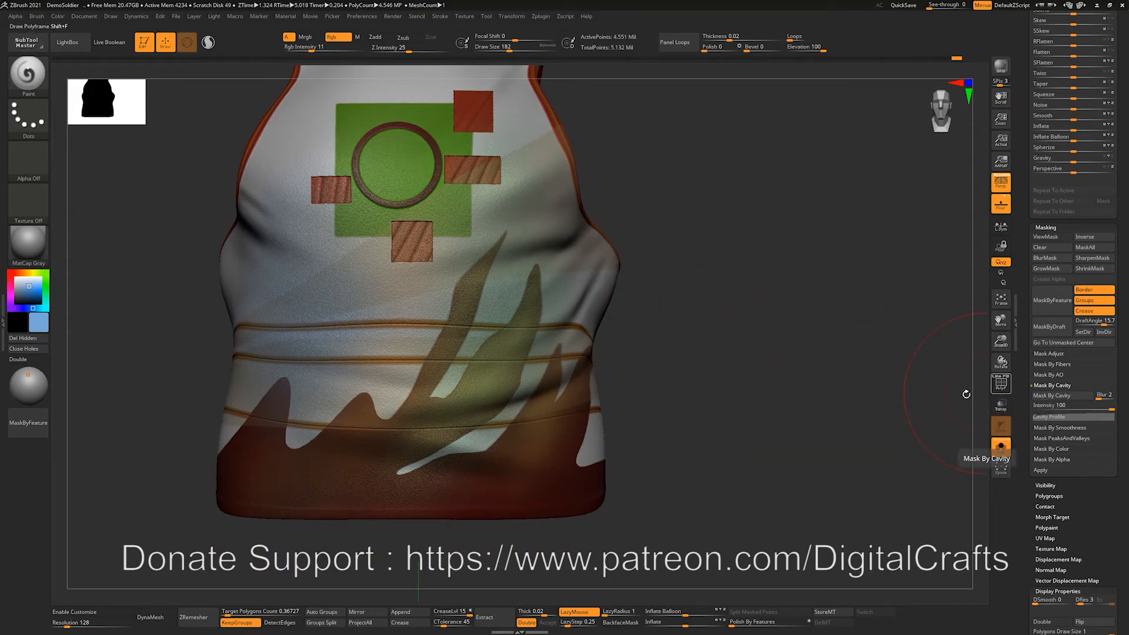
alt+drag(889, 330, 892, 360)
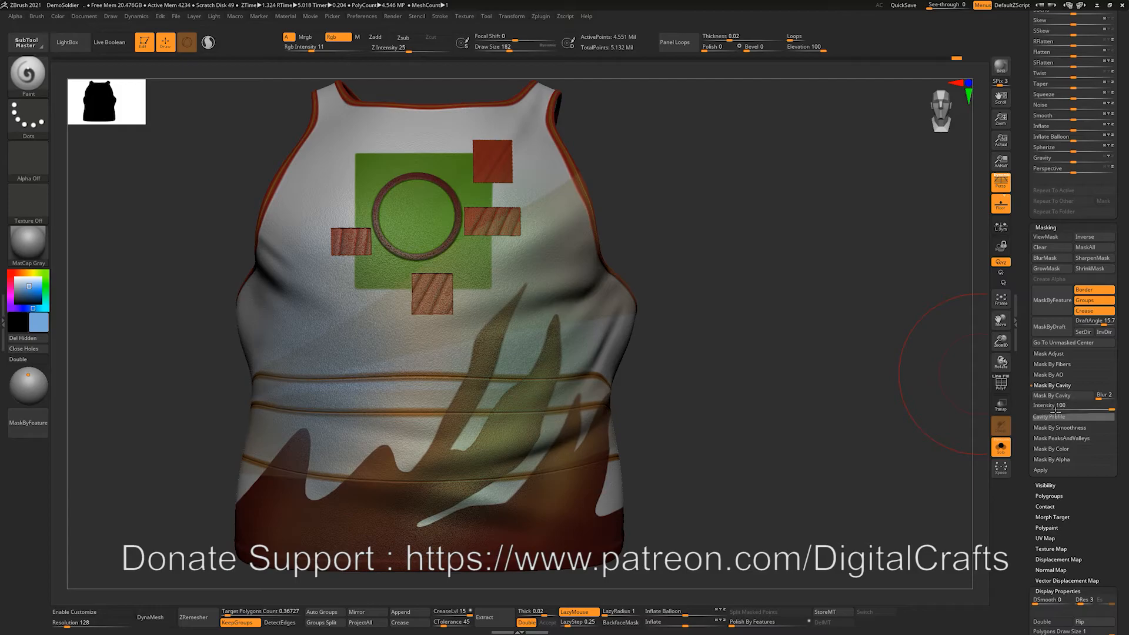
Mask the tank top by smoothness with Range 10 and Falloff 100.
click(1049, 386)
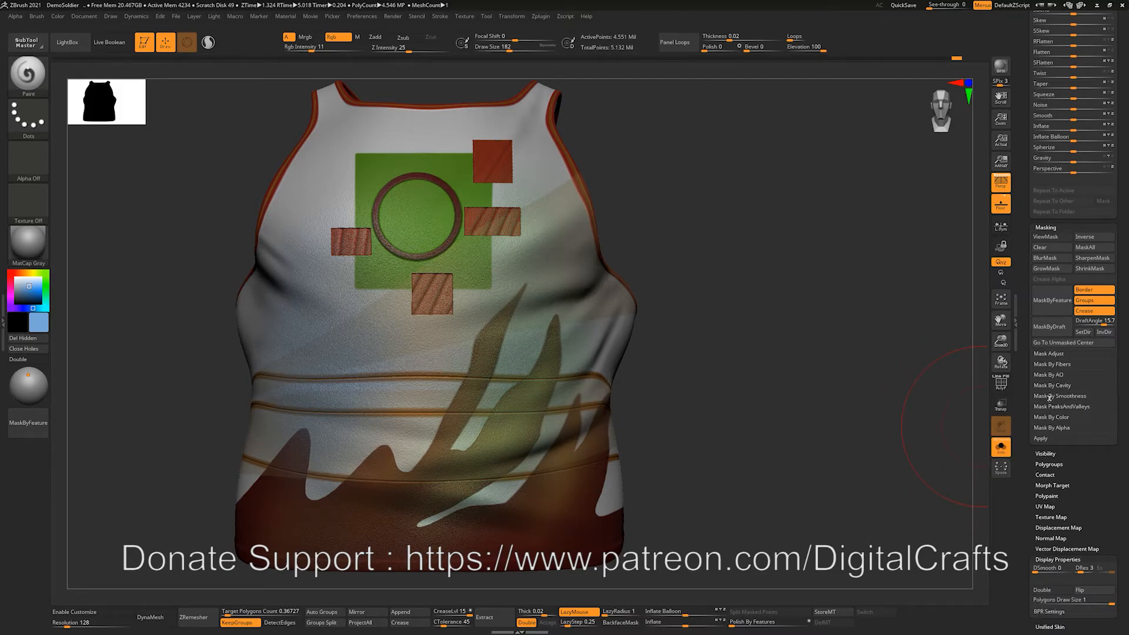
click(1049, 396)
alt+drag(913, 348, 911, 374)
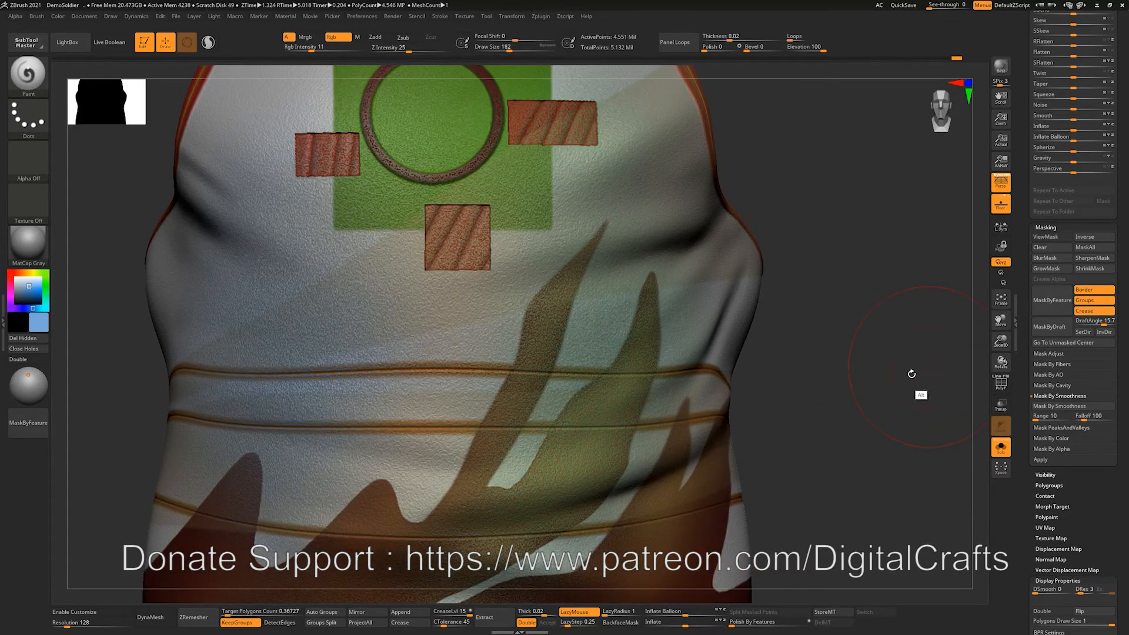
click(1041, 406)
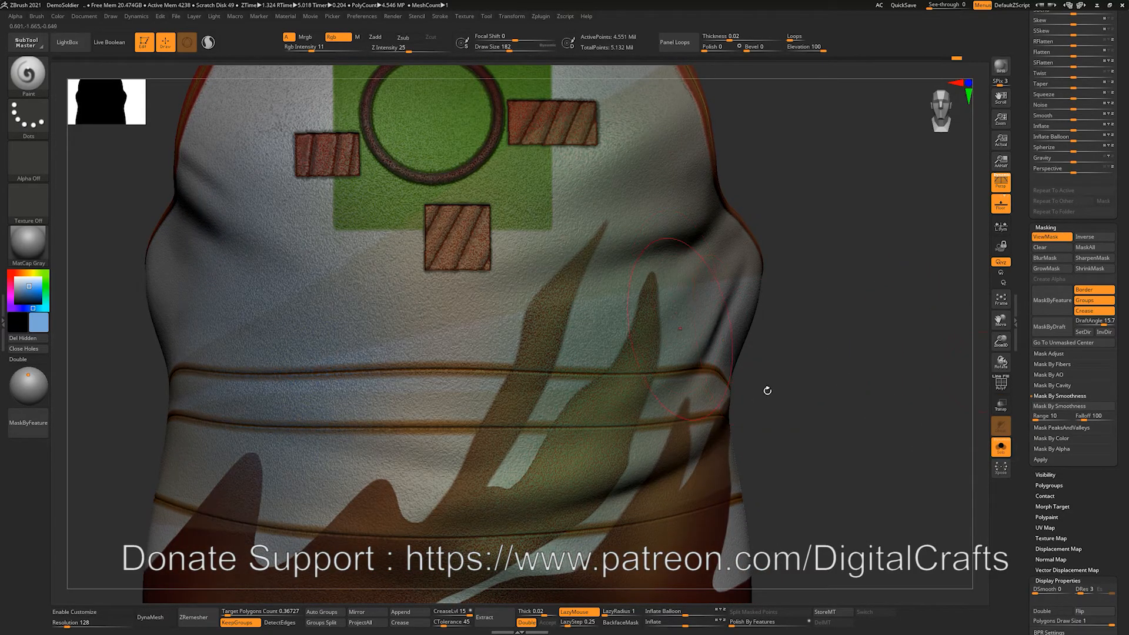
drag(768, 390, 819, 413)
Paint red over the folds beside the green patch with draw size 167 and inspect the smoothness-masked result up close.
key(s)
drag(451, 224, 449, 224)
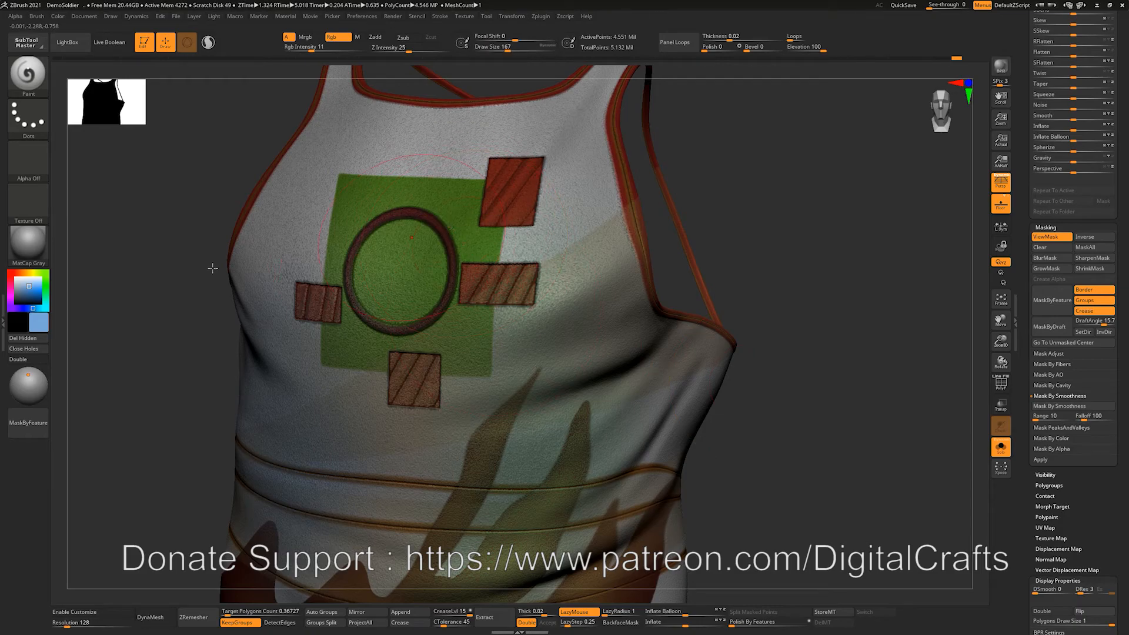
click(10, 273)
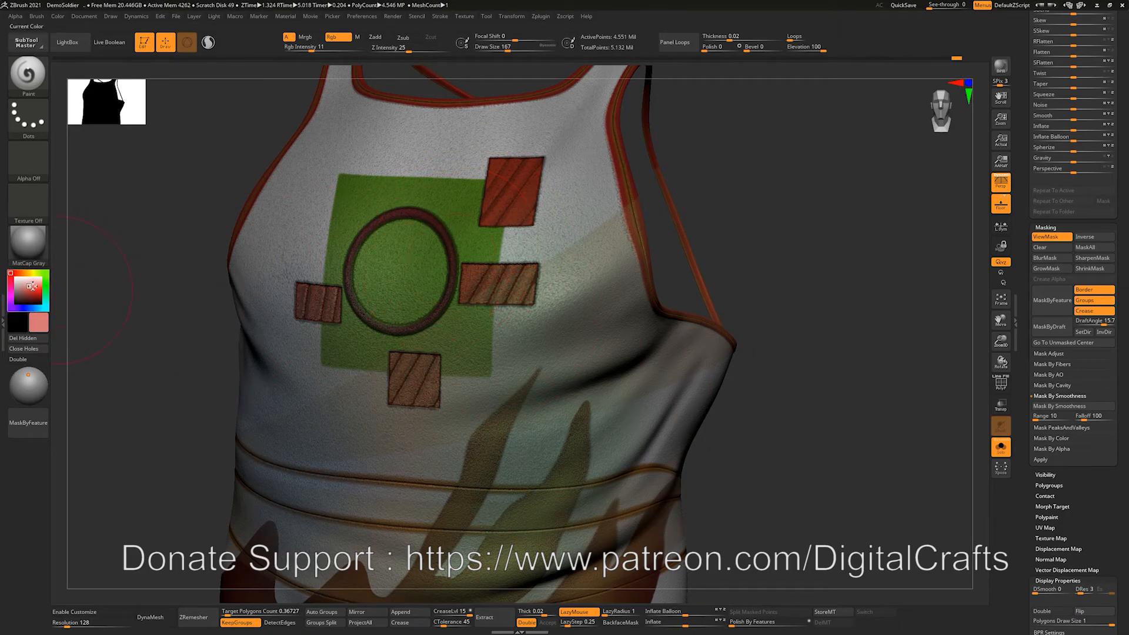
click(35, 291)
mouse_move(532, 294)
mouse_down()
mouse_move(553, 294)
mouse_move(532, 368)
mouse_move(570, 420)
mouse_move(623, 400)
mouse_up()
alt+drag(805, 391, 897, 318)
key(shift+f)
key(shift+f)
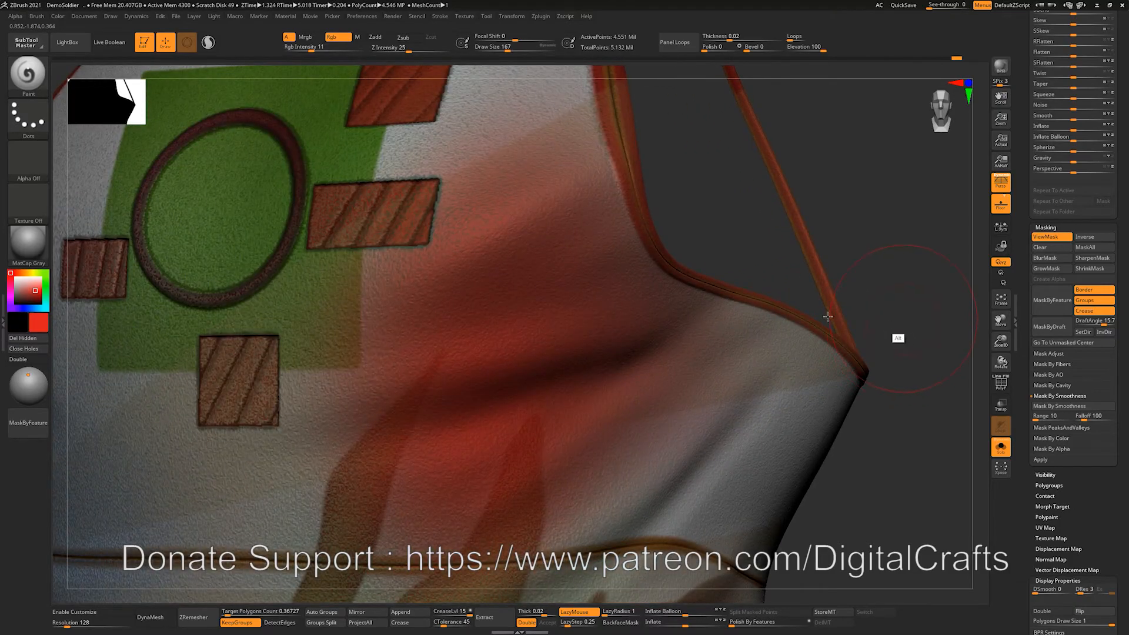
Undo the last red stroke over the folds beside the green patch and check the lower front of the tank top.
key(ctrl+z)
mouse_move(618, 159)
mouse_down()
mouse_move(609, 206)
mouse_move(600, 176)
mouse_up()
mouse_move(915, 314)
mouse_down()
mouse_move(852, 235)
mouse_move(849, 312)
mouse_move(830, 291)
mouse_move(905, 315)
mouse_up()
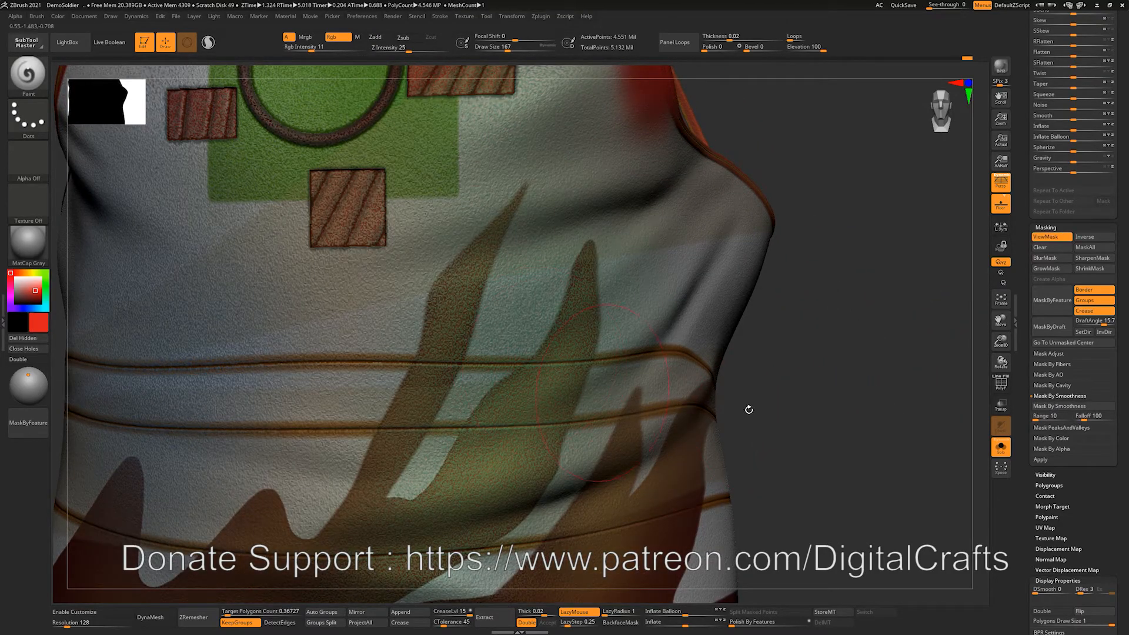
alt+drag(814, 432, 882, 364)
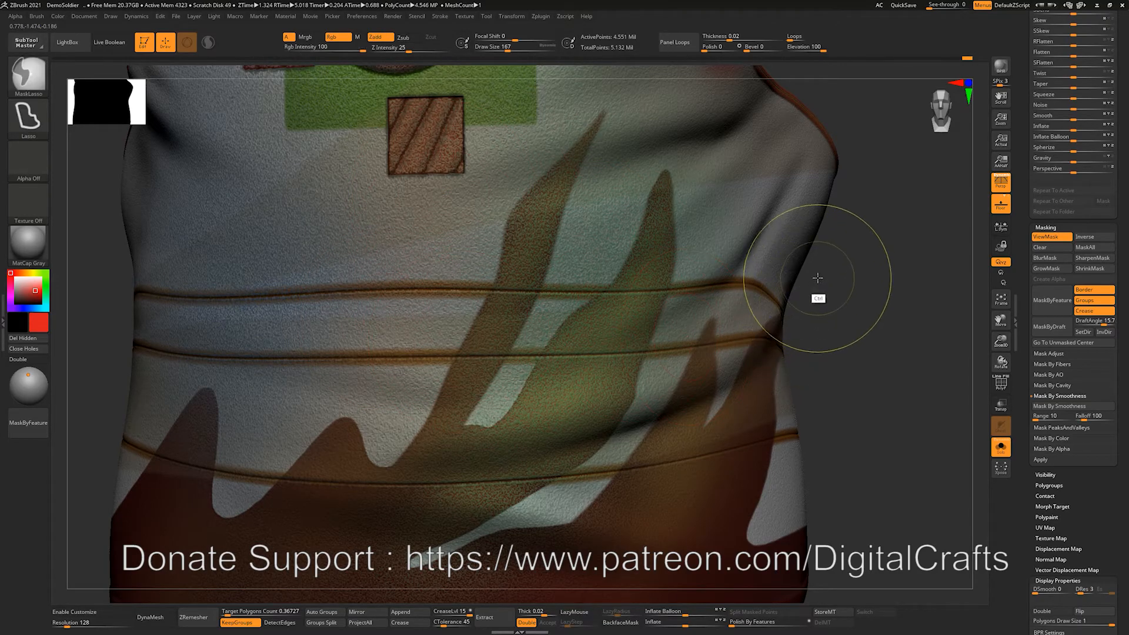
Try a diagonal stroke across the front of the tank top below the green patch and undo it.
ctrl+click(816, 298)
mouse_move(435, 283)
mouse_down()
mouse_move(367, 394)
mouse_move(376, 423)
mouse_up()
key(ctrl+z)
Hide the mask display and smooth a small spot on the front, below the green patch, at draw size 27.
alt+drag(872, 297, 895, 386)
mouse_move(882, 294)
mouse_down()
mouse_move(881, 335)
mouse_move(697, 305)
mouse_up()
key(ctrl+h)
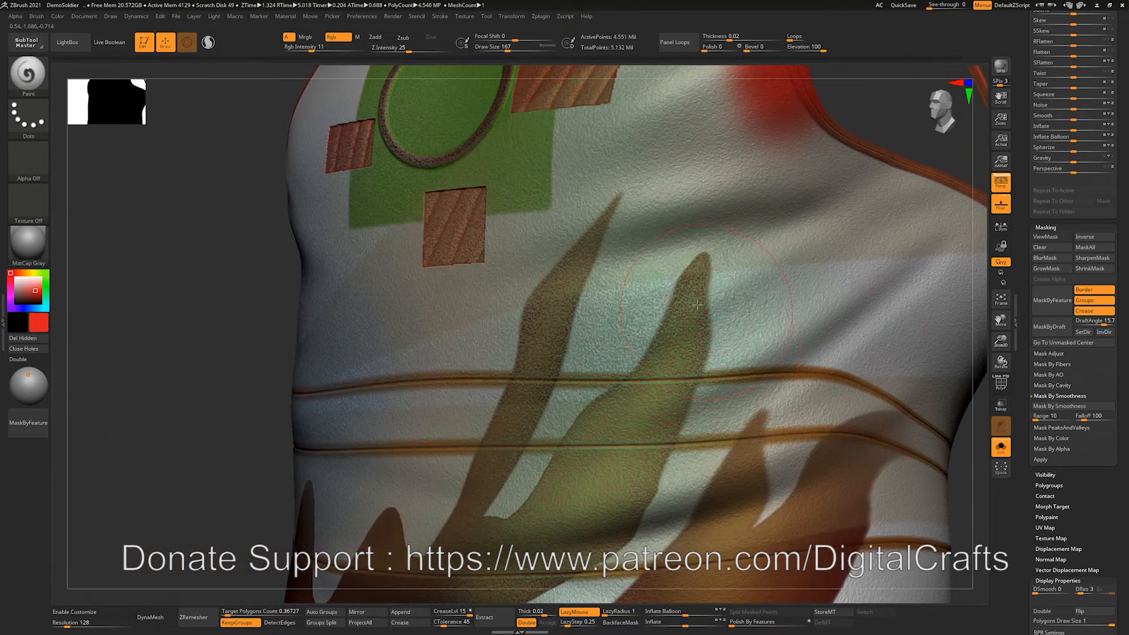
mouse_move(206, 377)
alt+mouse_down()
mouse_move(179, 345)
mouse_move(203, 353)
alt+mouse_up()
key(s)
drag(365, 316, 346, 316)
key(shift)
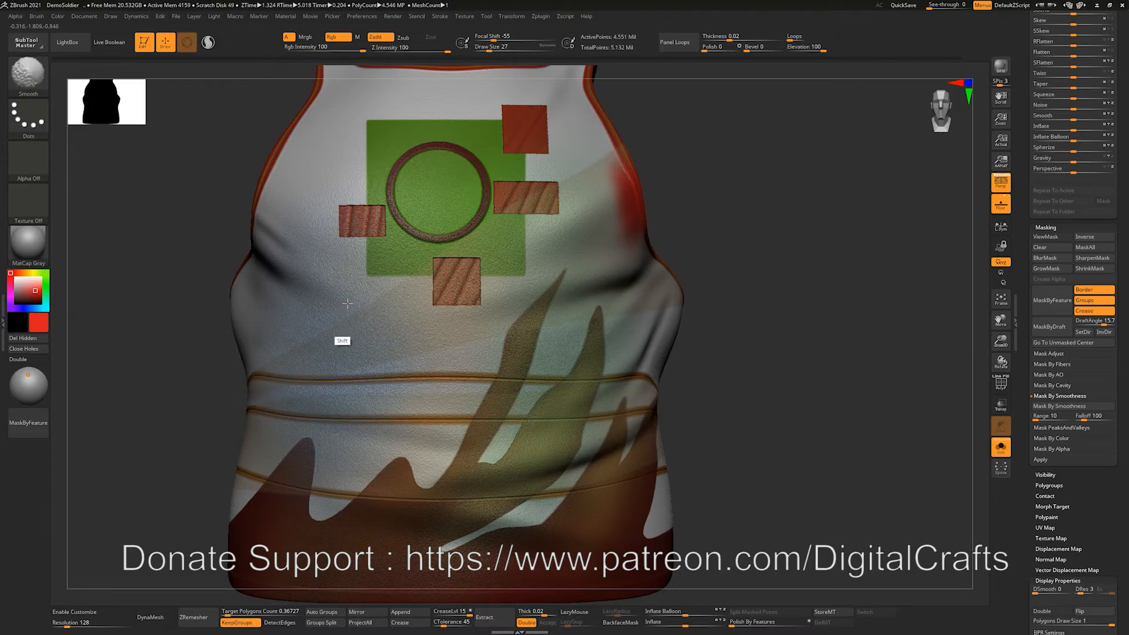
Mask the tank top by smoothness with Range 10 and Falloff 100, and try short red strokes over the smoothed spot, undoing each.
click(1058, 406)
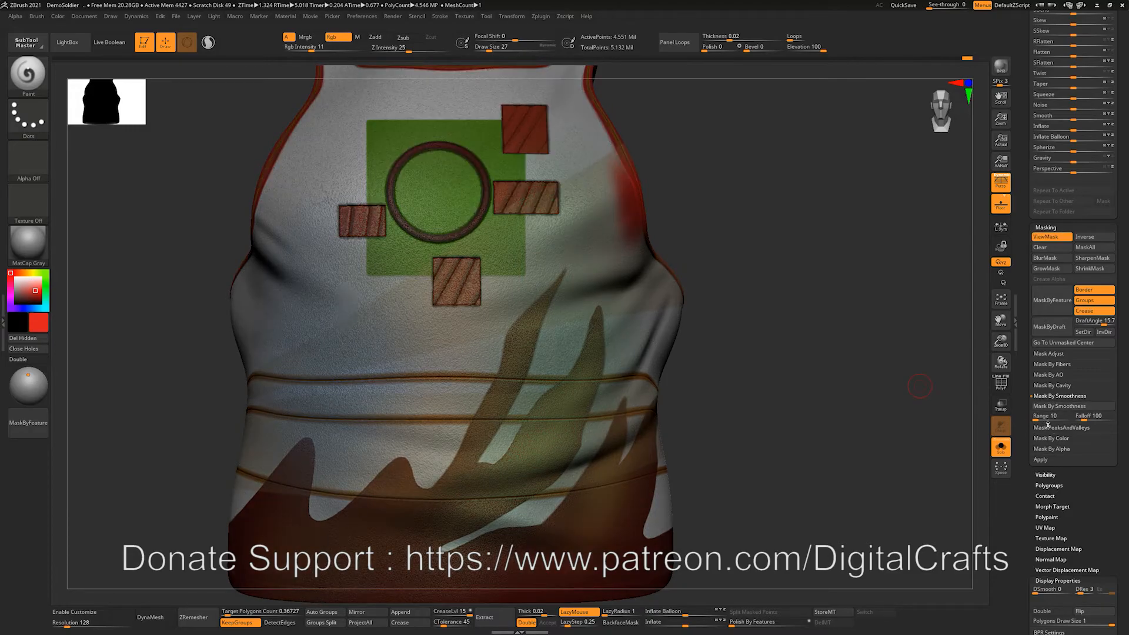
alt+right_drag(828, 328, 839, 405)
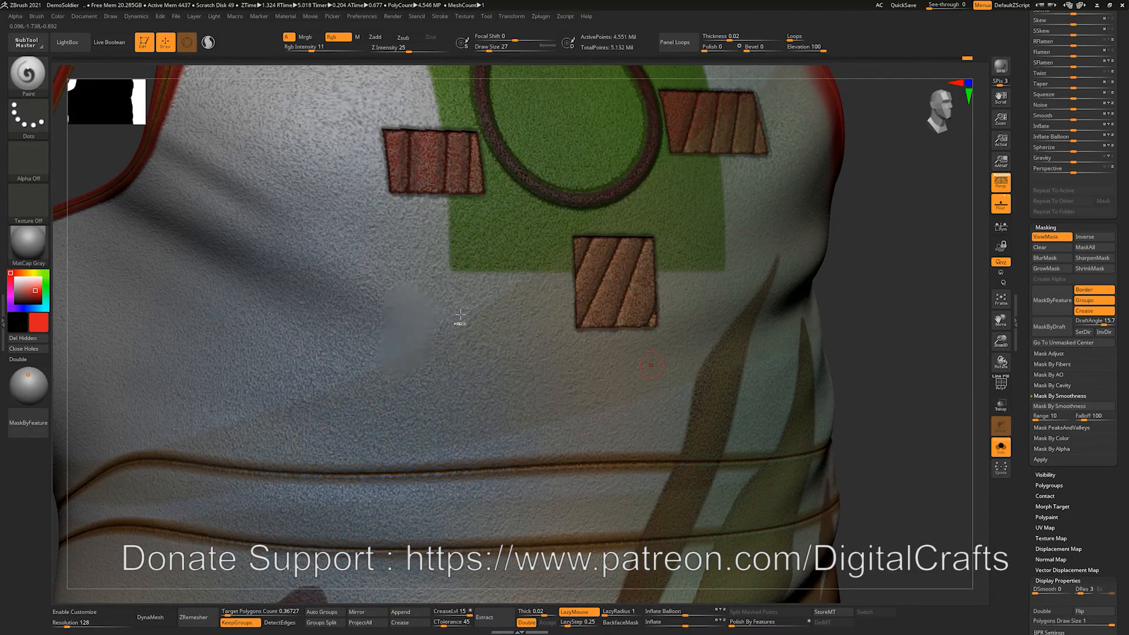
mouse_move(405, 325)
mouse_down()
mouse_move(377, 360)
mouse_move(441, 288)
mouse_up()
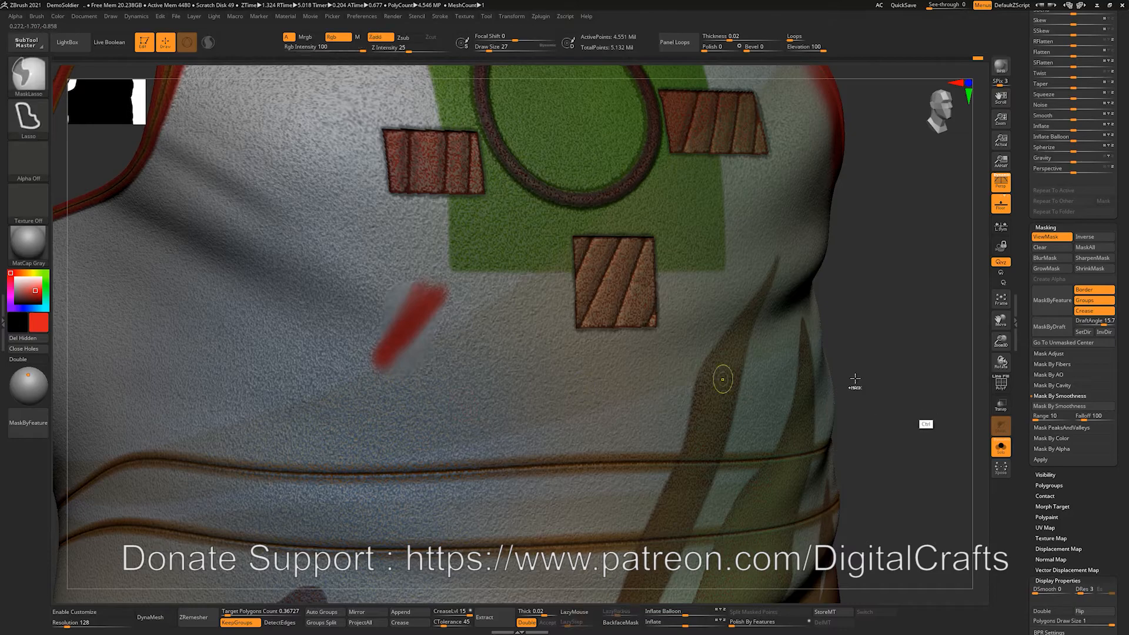
key(ctrl+z)
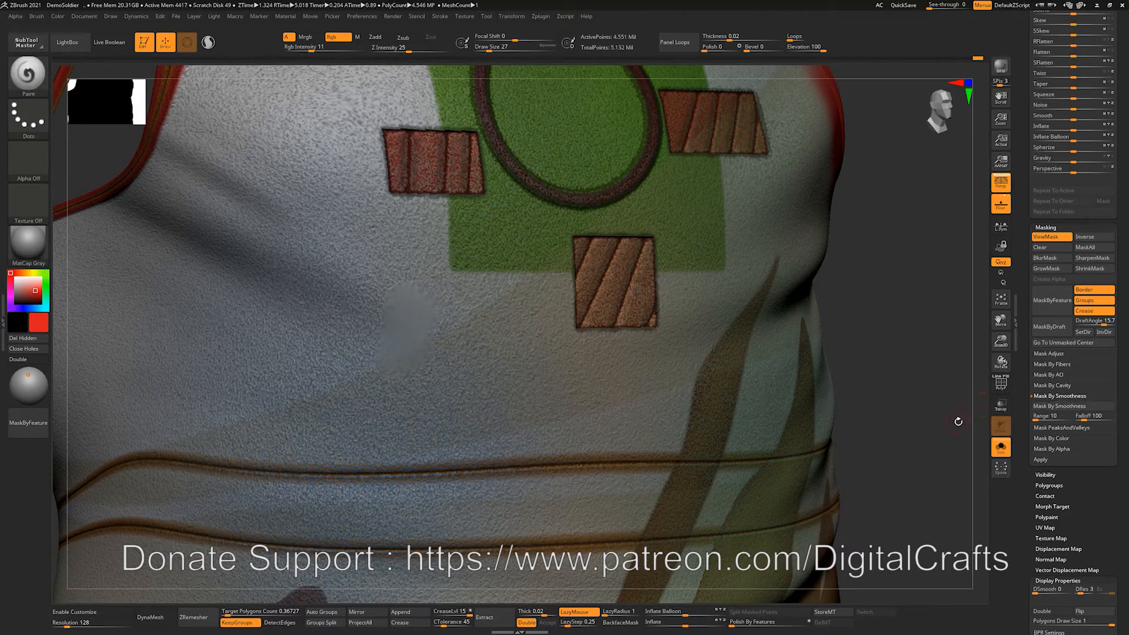
drag(390, 304, 382, 354)
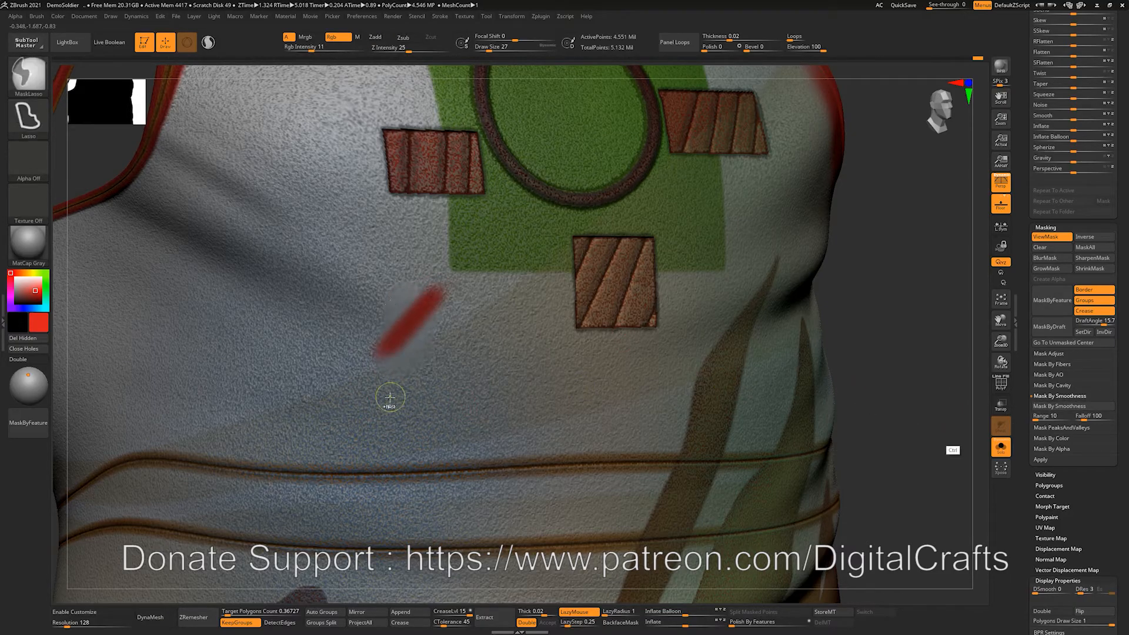
key(ctrl+z)
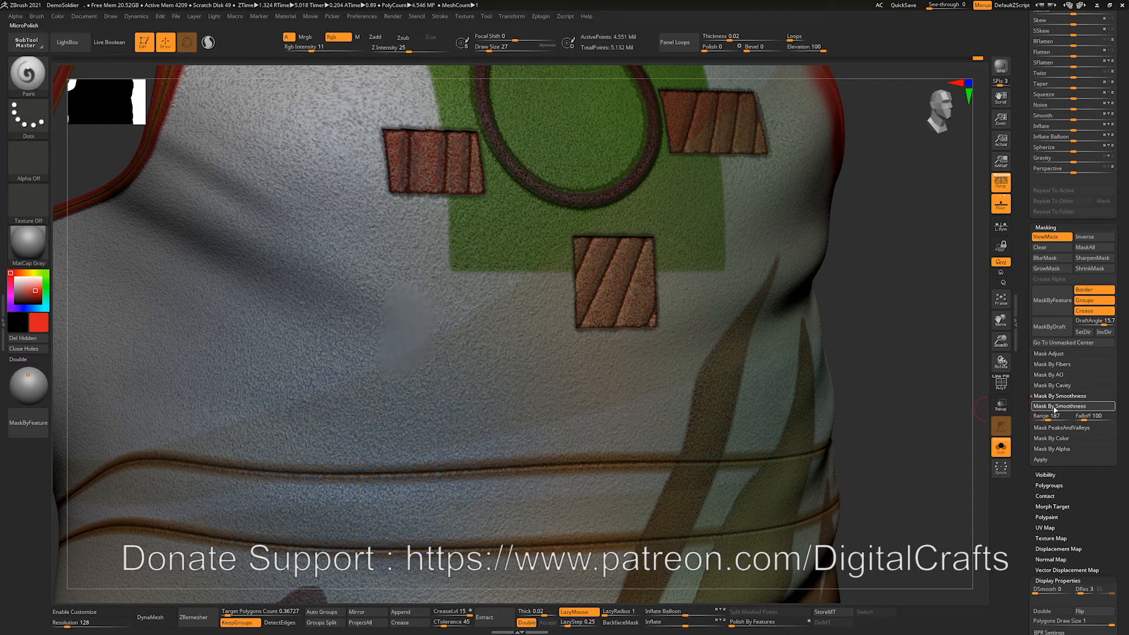
Mask by smoothness with Range 187 and try a wide red stroke across the green patch at draw size 120, comparing Range 71.
click(1060, 406)
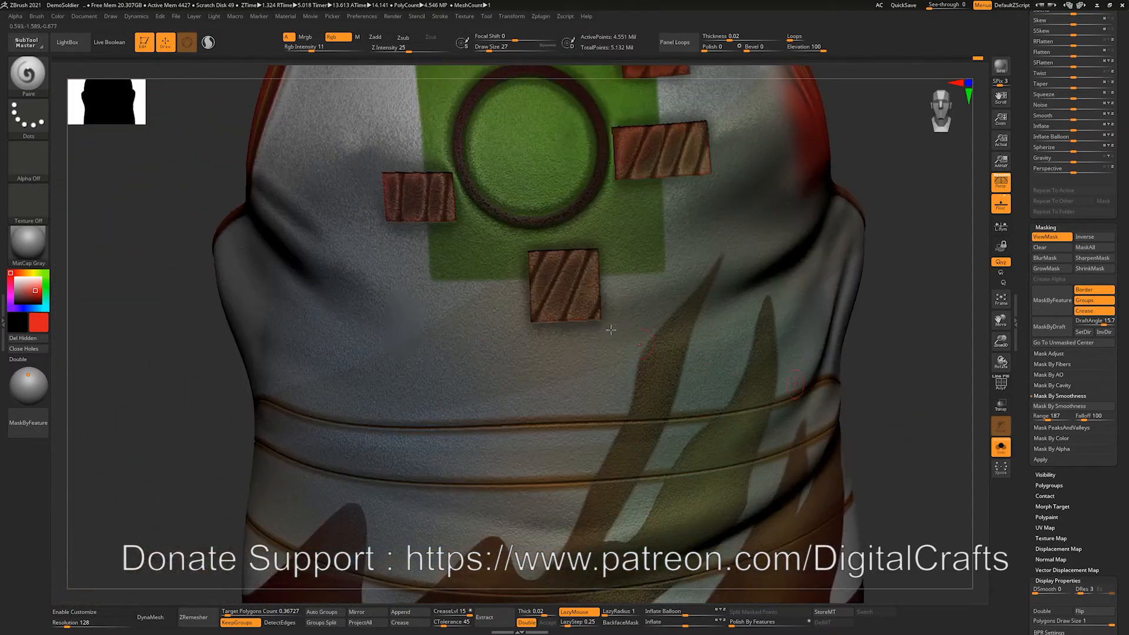
mouse_move(585, 264)
mouse_down()
mouse_move(590, 252)
mouse_move(505, 367)
mouse_move(626, 235)
mouse_up()
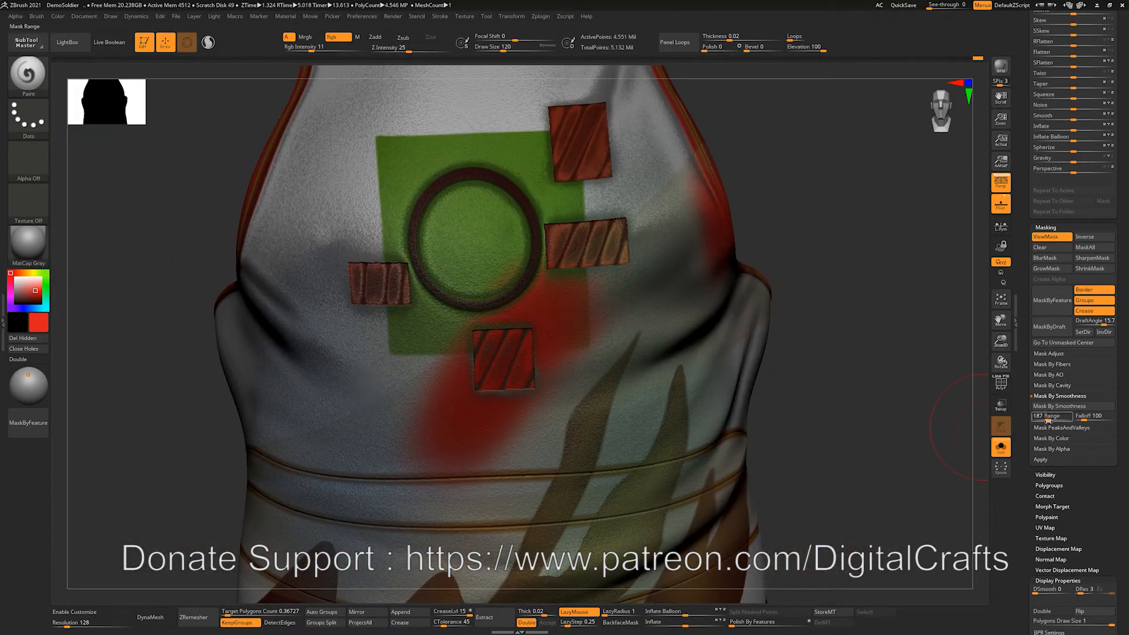
drag(1053, 417, 1049, 416)
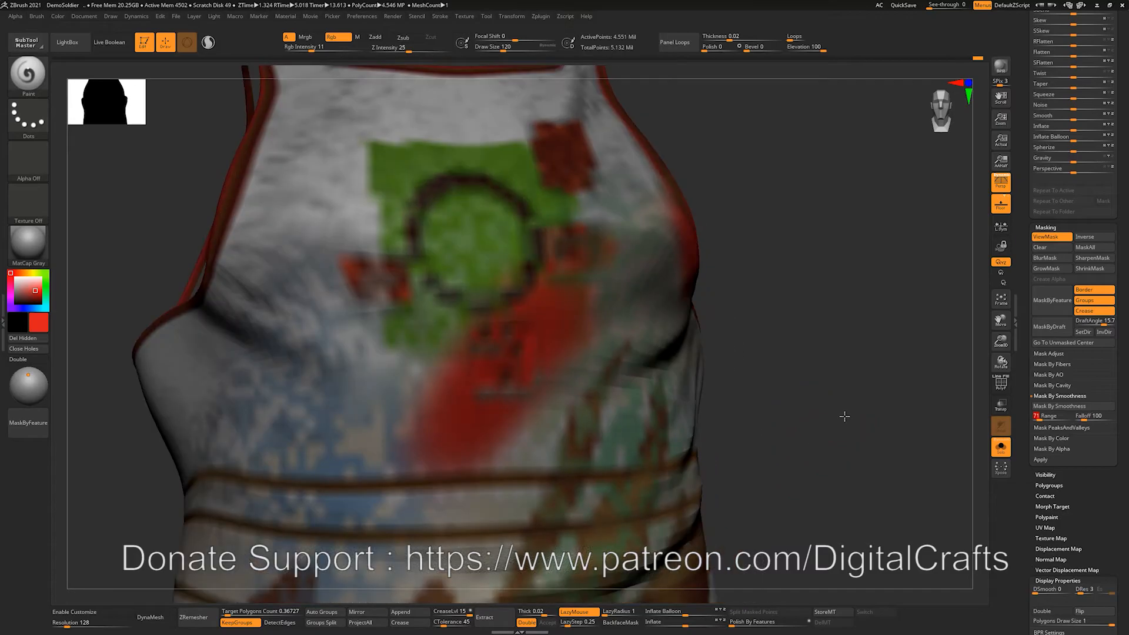
key(ctrl)
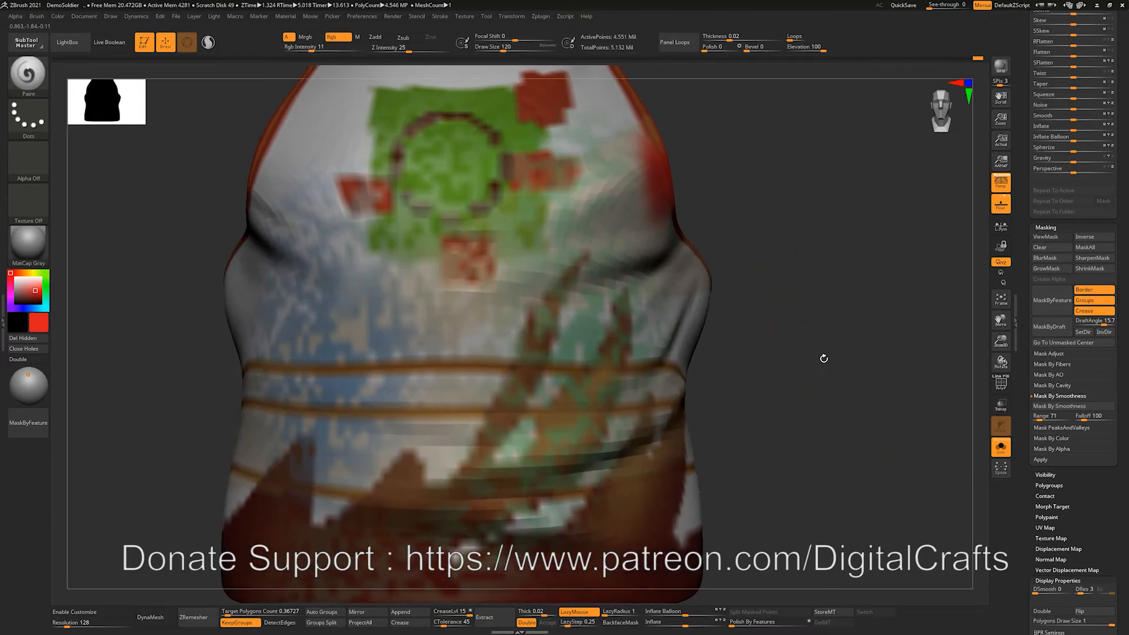
Mask the tank top by peaks and valleys with PVRange 4 and PVCoverage 25, and hide the mask display.
click(1061, 429)
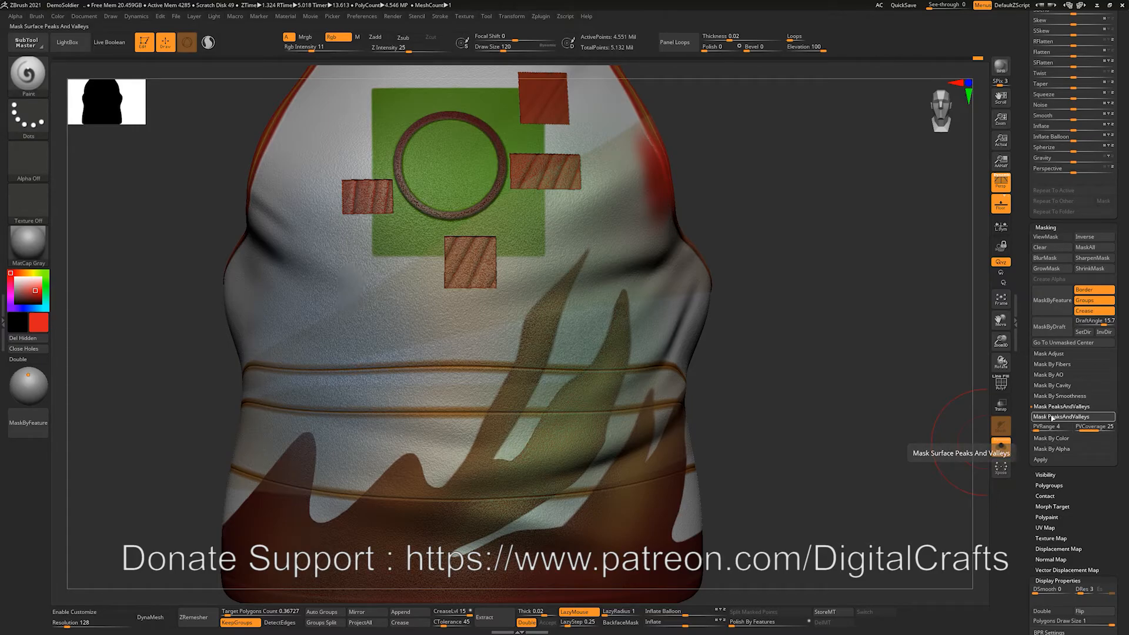
click(1052, 417)
drag(834, 448, 781, 404)
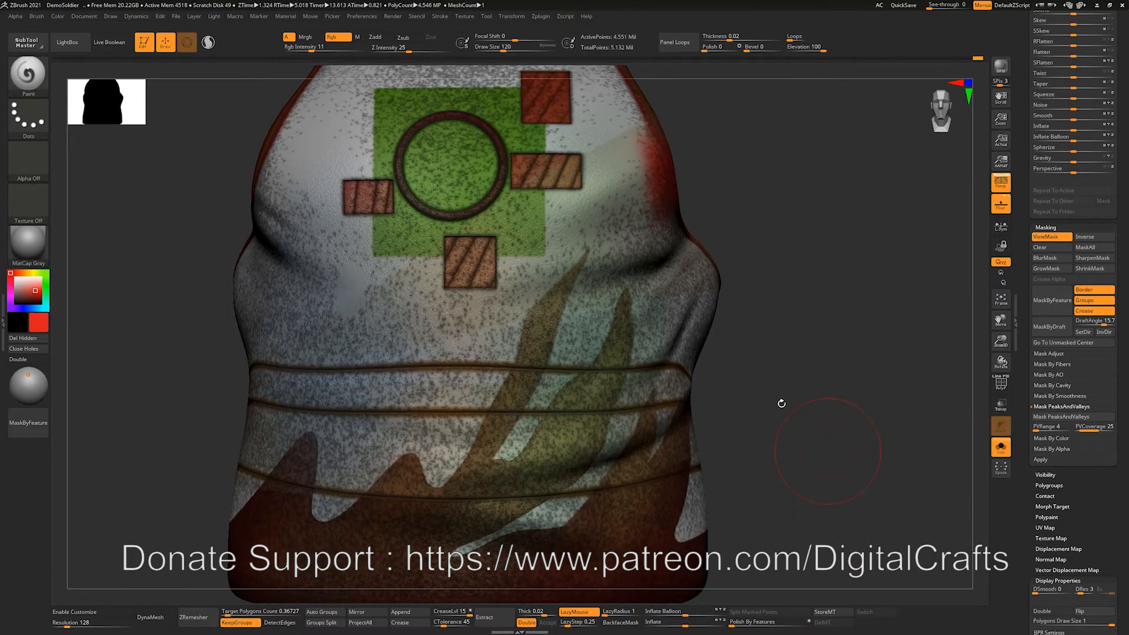
drag(799, 302, 839, 273)
ctrl+click(839, 273)
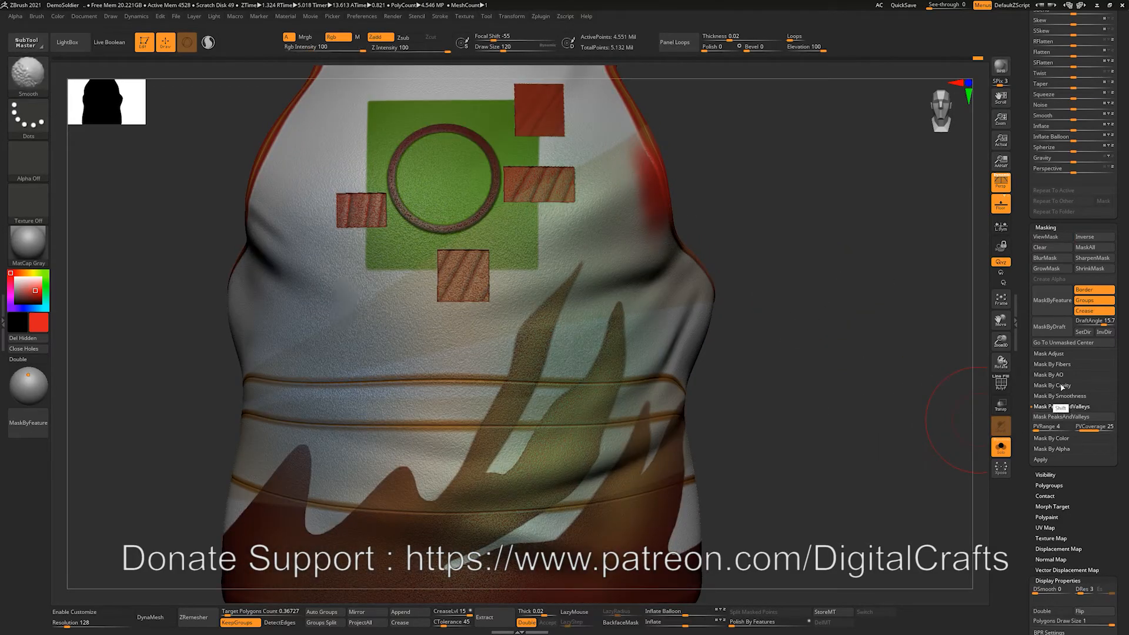
Mask the tank top by cavity with Blur 2 and Intensity 100, inspect the pattern, and hide the mask display.
click(1052, 385)
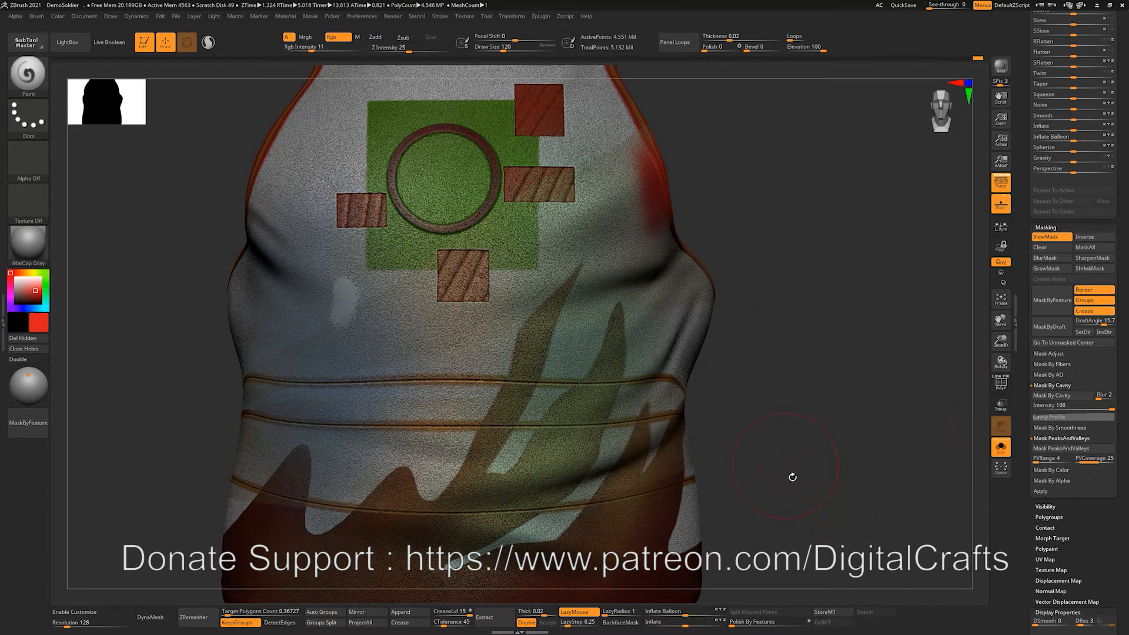
alt+drag(791, 475, 837, 461)
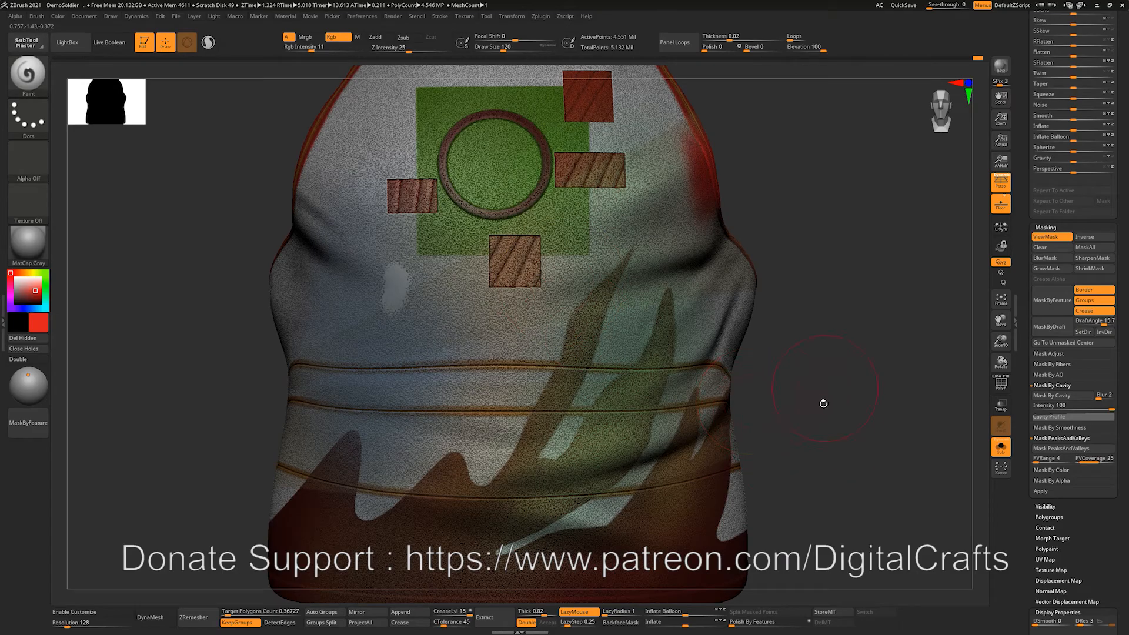
drag(795, 328, 698, 363)
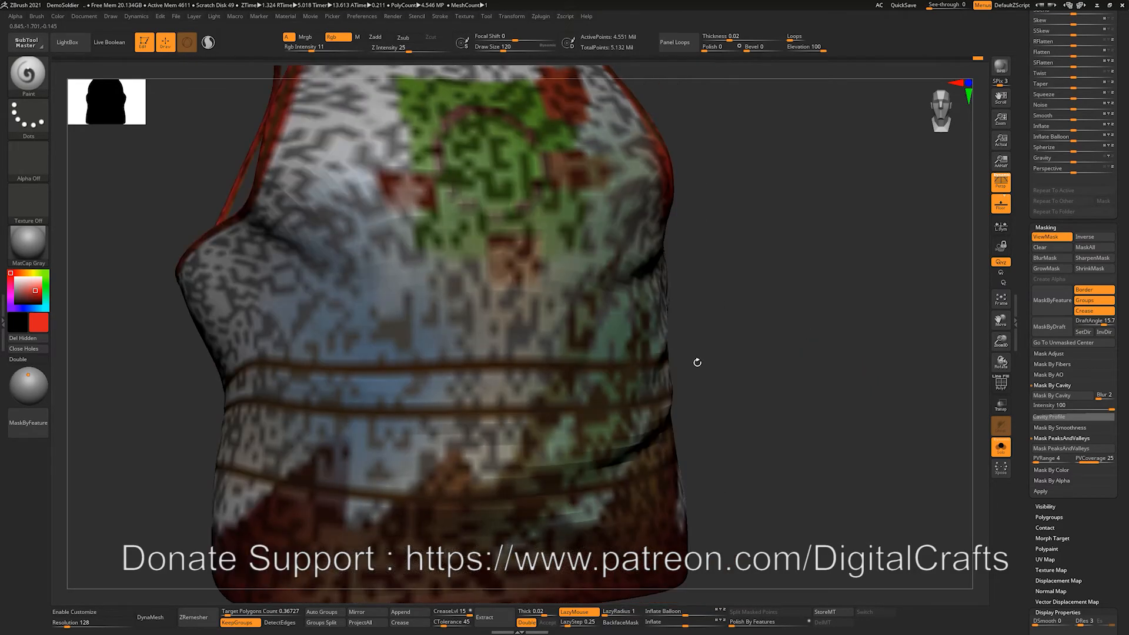
key(s)
drag(397, 285, 388, 285)
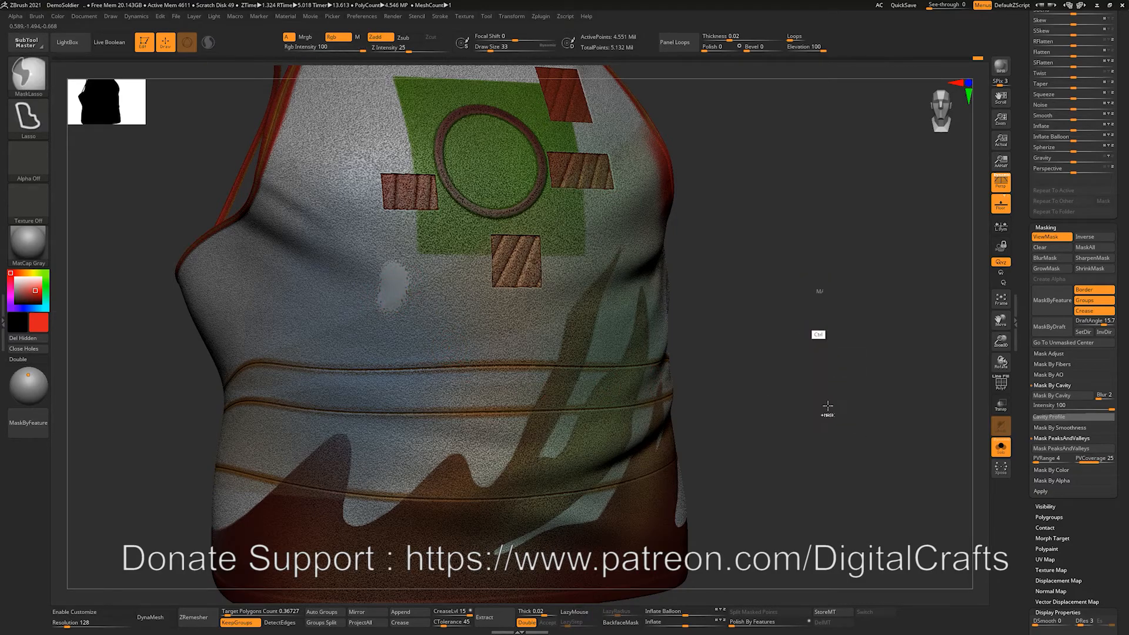
key(ctrl+h)
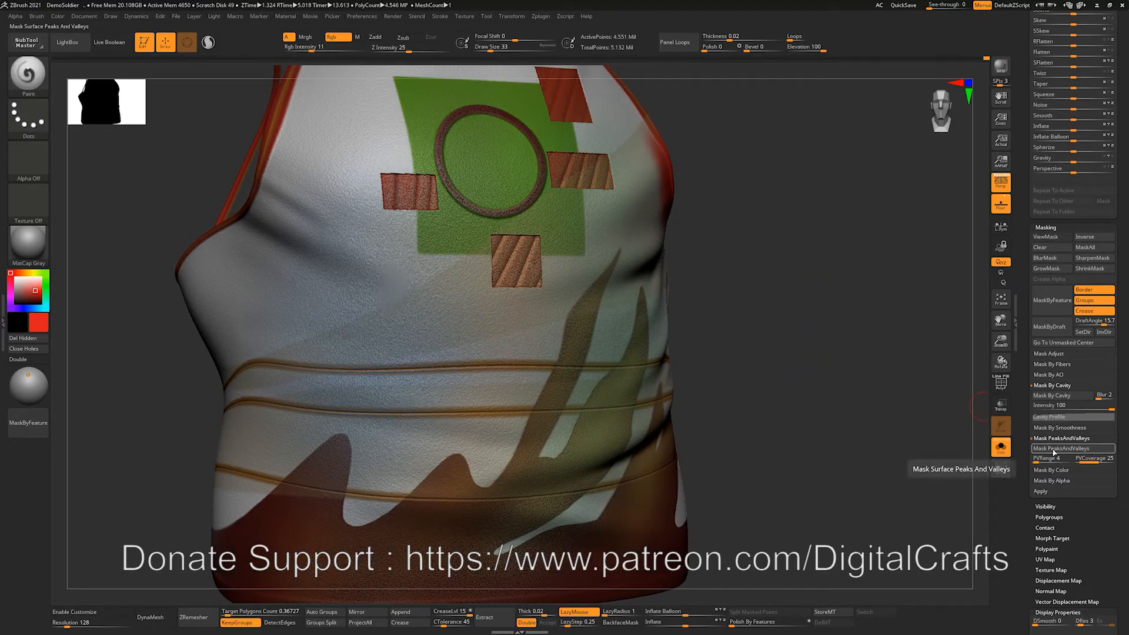
Mask the tank top's peaks and valleys using PVRange 4 and PVCoverage 25 for painting up close.
click(1046, 451)
drag(805, 400, 815, 435)
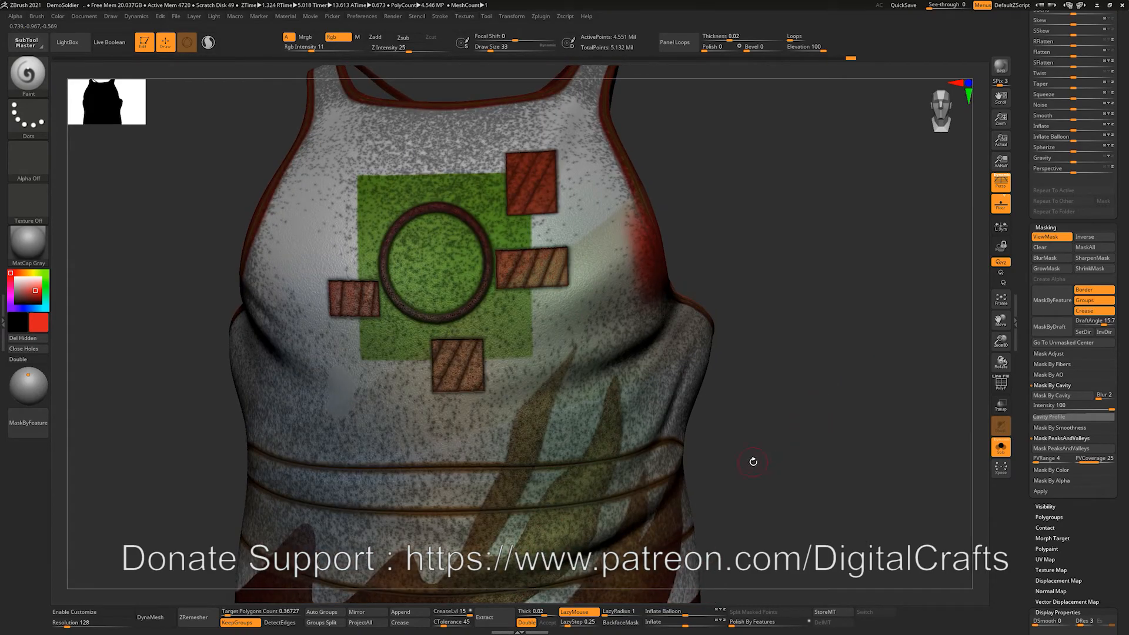
alt+drag(839, 385, 832, 362)
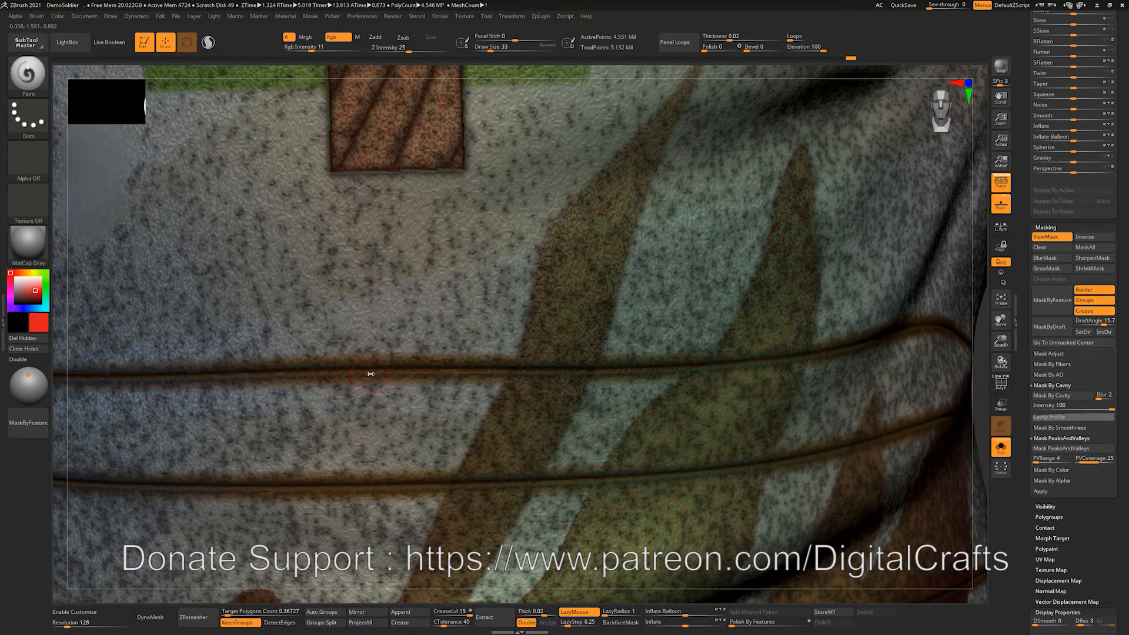
Paint a diagonal red stroke across the upper waist seam at draw size 145 and hide the mask to inspect the speckled paint.
key(s)
key(s)
mouse_move(362, 381)
mouse_down()
mouse_move(377, 381)
mouse_move(386, 344)
mouse_move(442, 273)
mouse_up()
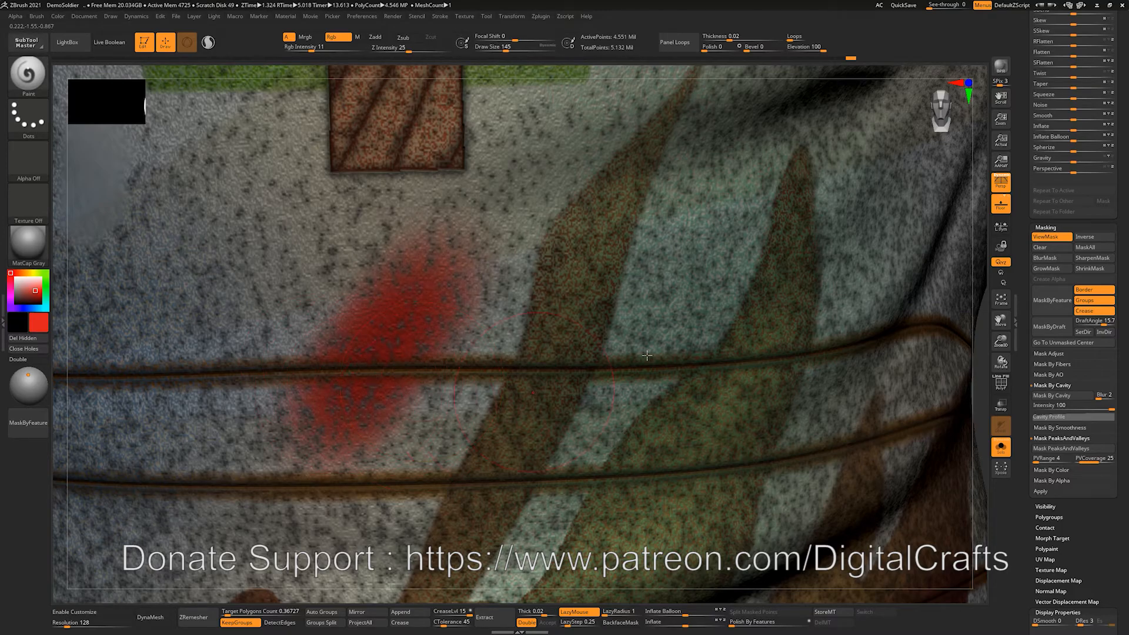
alt+drag(984, 351, 879, 382)
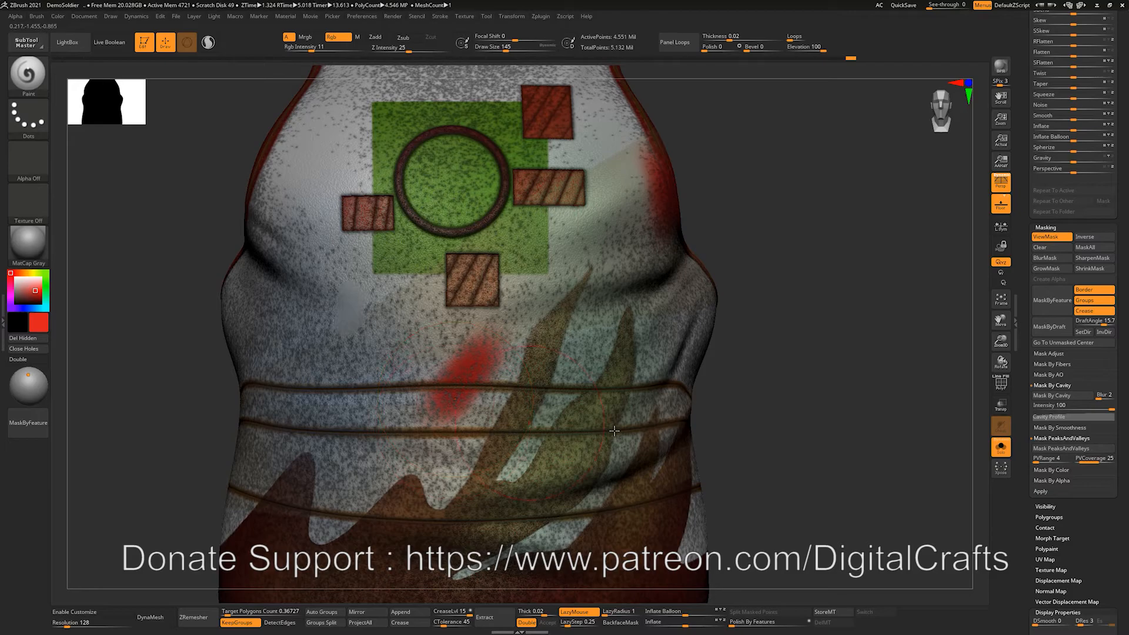
drag(812, 410, 753, 375)
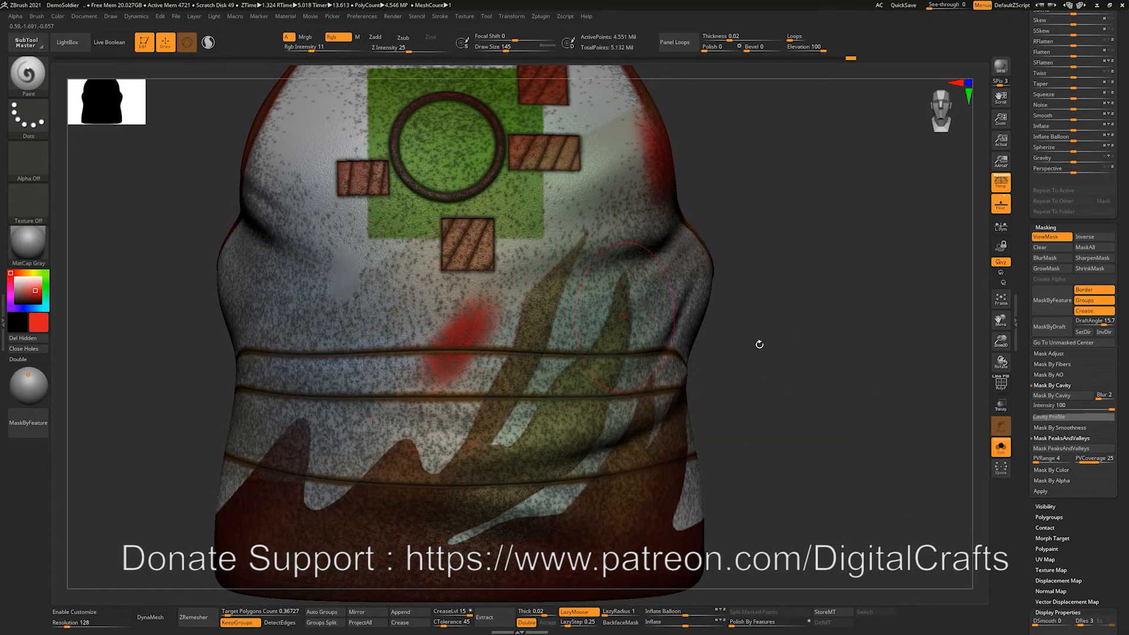
key(ctrl+h)
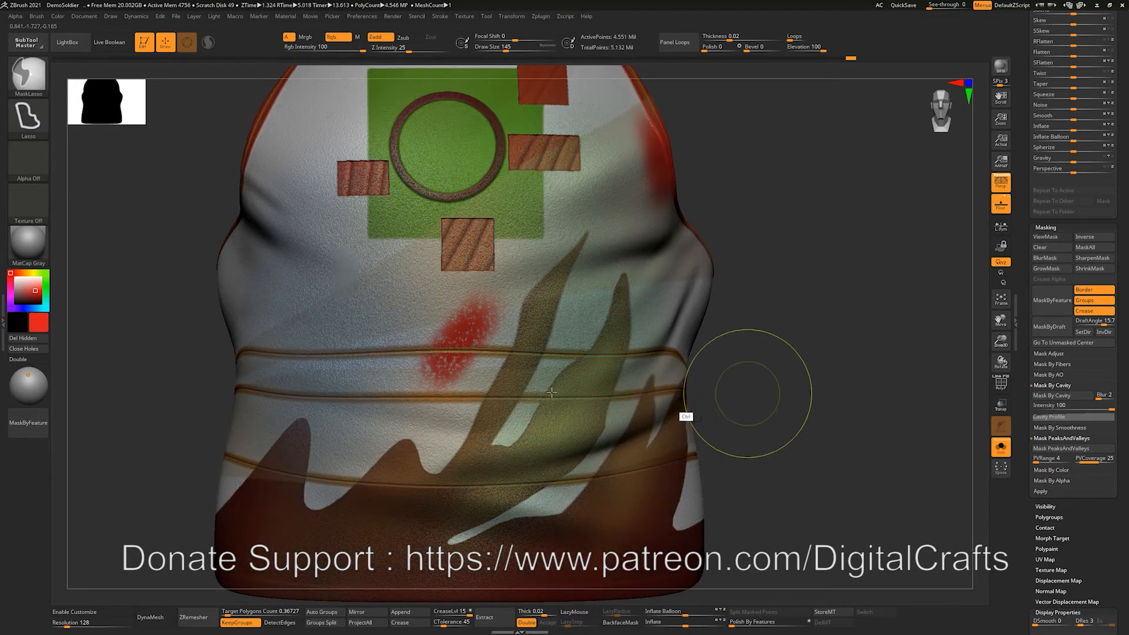
Expand the Mask By Color options and examine the painted colours on the front of the tank top.
drag(819, 381, 826, 370)
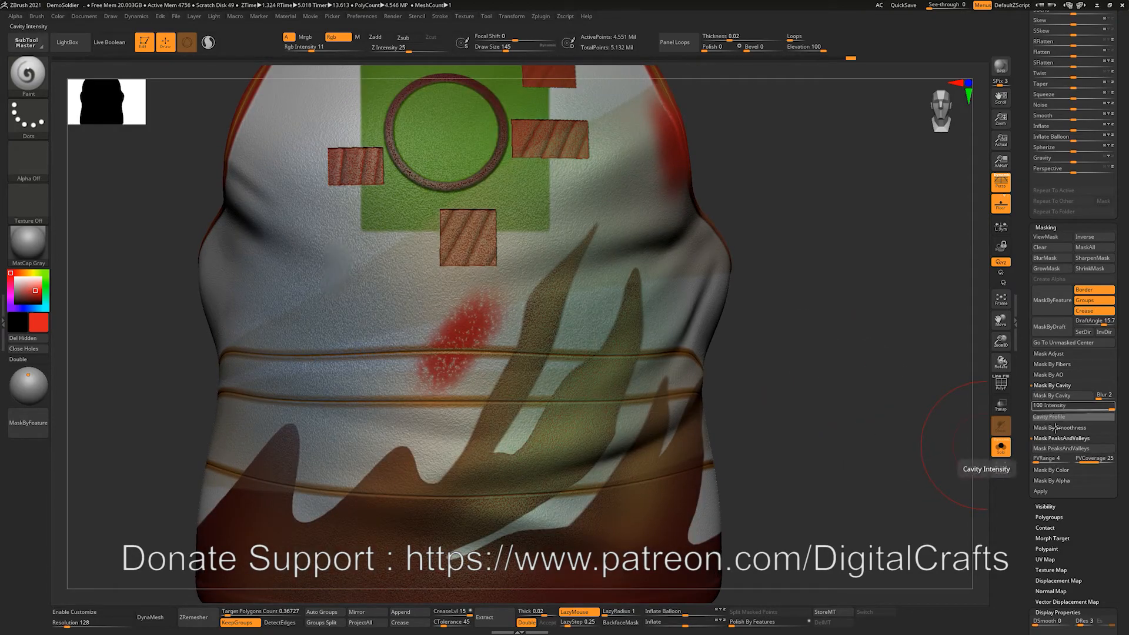
mouse_move(910, 461)
mouse_down()
mouse_move(838, 367)
mouse_move(813, 398)
mouse_move(813, 332)
mouse_up()
key(shift)
click(1047, 470)
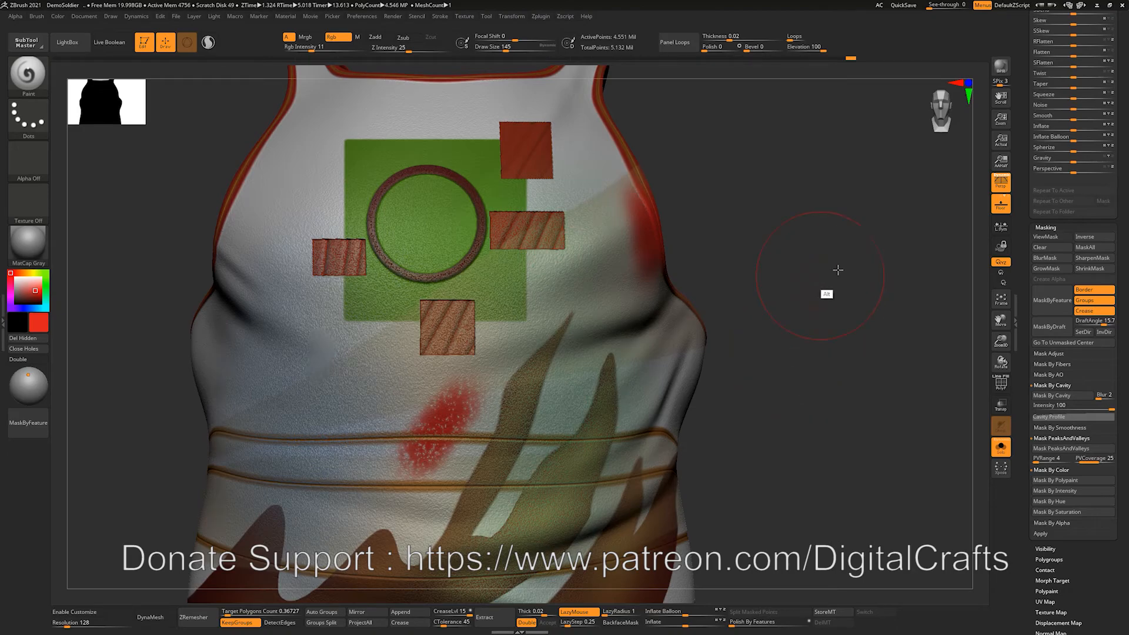
drag(838, 269, 796, 253)
mouse_move(822, 368)
alt+mouse_down()
mouse_move(824, 378)
mouse_move(796, 372)
mouse_move(834, 295)
mouse_move(816, 402)
mouse_move(799, 413)
mouse_move(790, 395)
mouse_move(802, 371)
mouse_move(782, 348)
alt+mouse_up()
key(s)
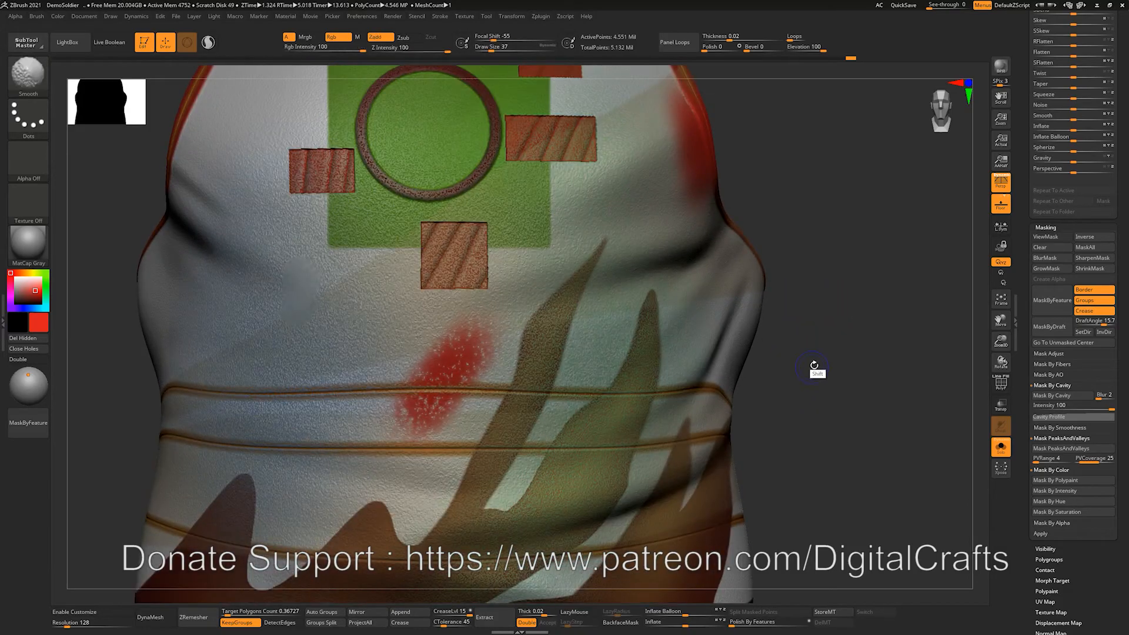
key(shift+f)
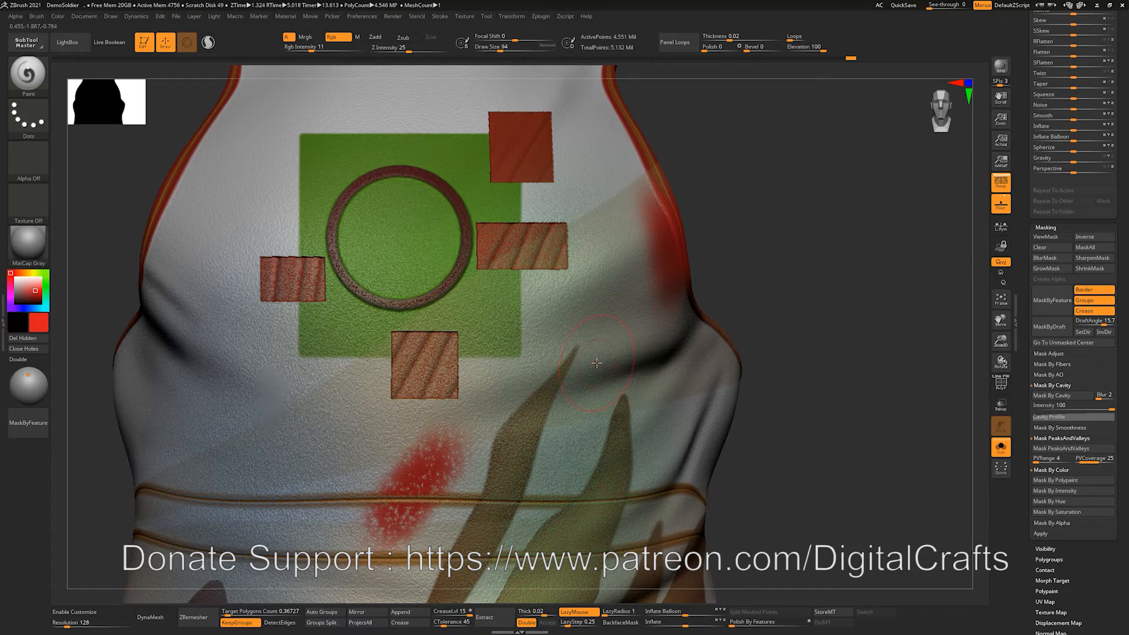
key(ctrl)
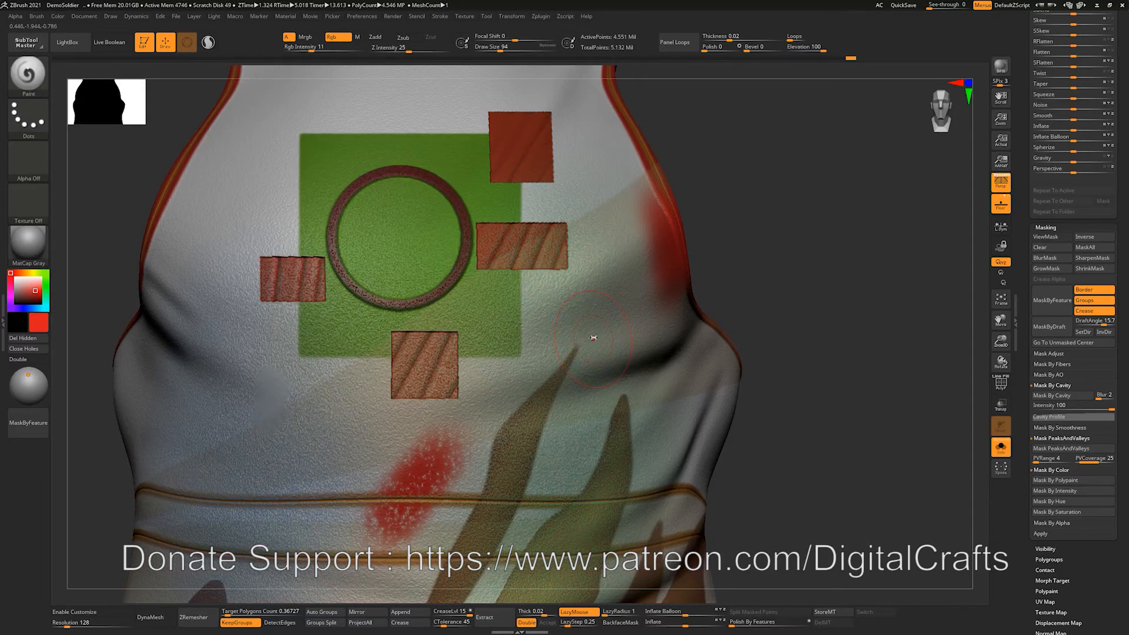
Mask the fold area beneath the armhole with the MaskLasso brush at draw size 101 and display the polyframe.
key(s)
key(ctrl)
mouse_move(594, 340)
mouse_down()
mouse_move(594, 320)
mouse_move(619, 374)
mouse_up()
ctrl+drag(74, 131, 107, 150)
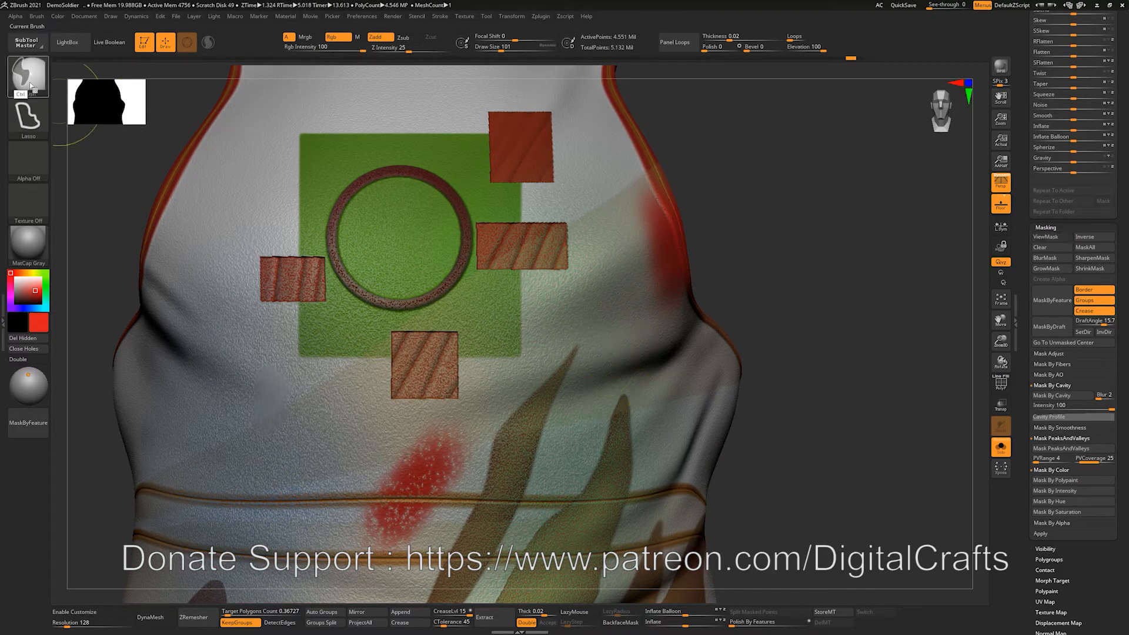
mouse_move(628, 268)
ctrl+mouse_down()
mouse_move(645, 430)
mouse_move(758, 170)
ctrl+mouse_up()
alt+drag(862, 304, 748, 283)
key(shift+f)
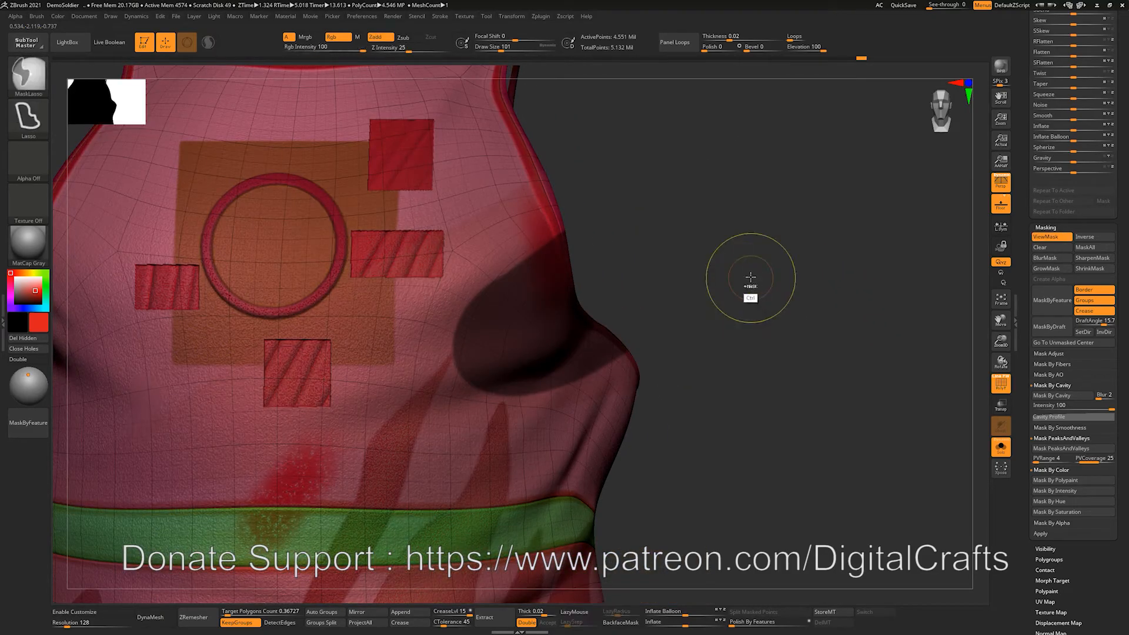
Turn the masked fold area beneath the armhole into its own polygroup.
key(ctrl+w)
alt+drag(767, 265, 718, 275)
mouse_move(804, 270)
alt+mouse_down()
mouse_move(814, 280)
mouse_move(837, 263)
mouse_move(820, 246)
alt+mouse_up()
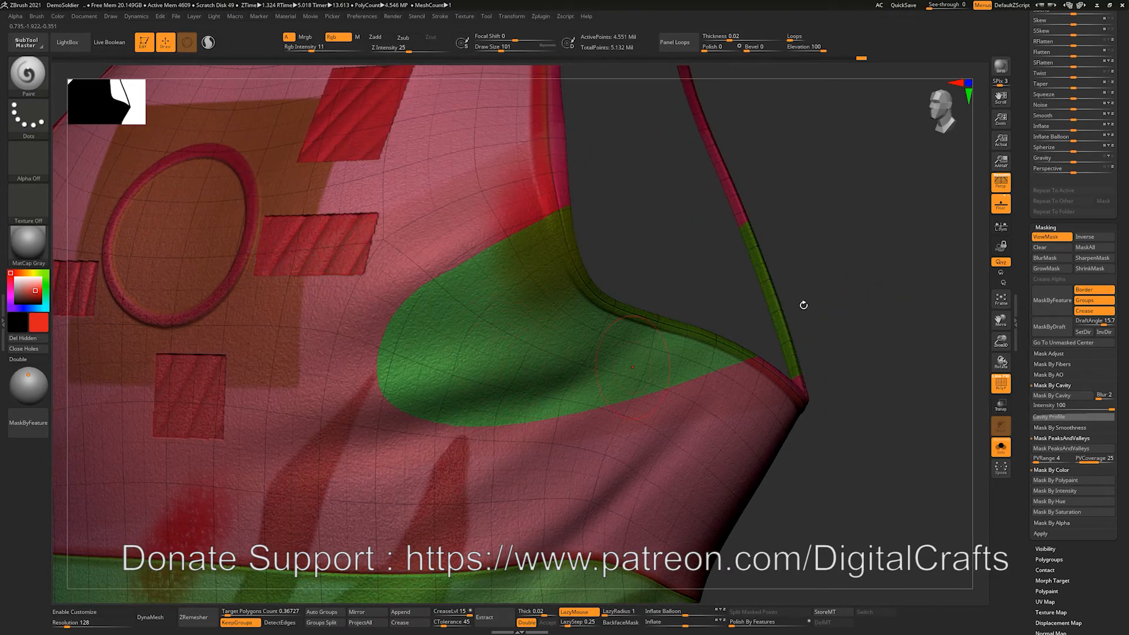
Lower the tank top to its lowest subdivision level and return to the highest to examine the polygroup's border.
key(shift+d)
key(shift+d)
key(shift+d)
key(shift+d)
key(shift+d)
key(shift+d)
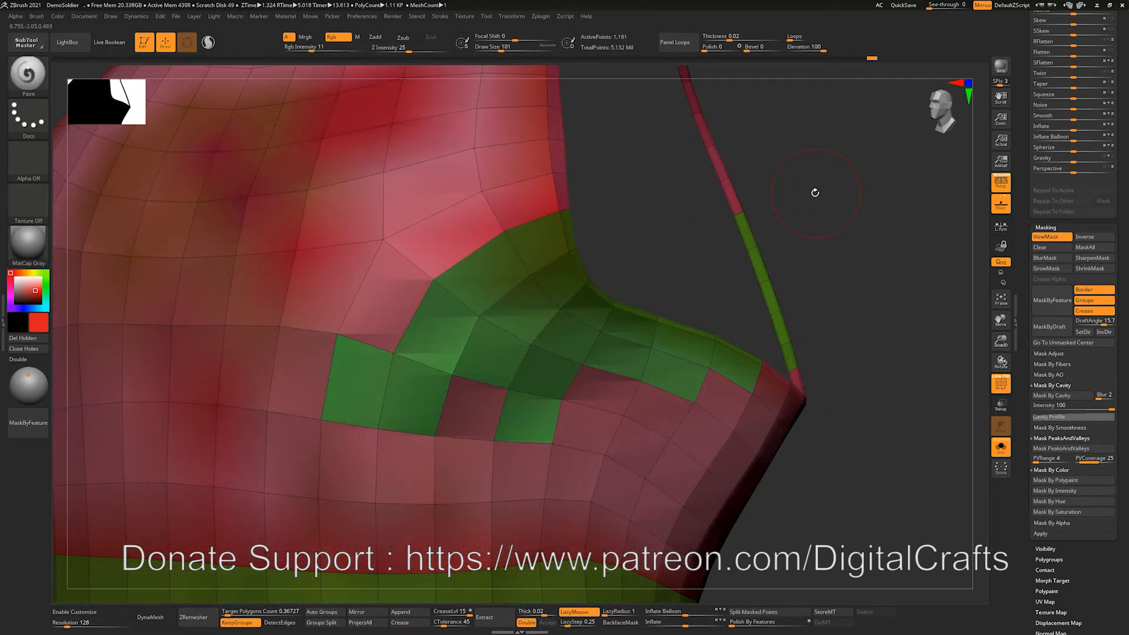
key(d)
key(d)
key(d)
key(d)
key(d)
key(d)
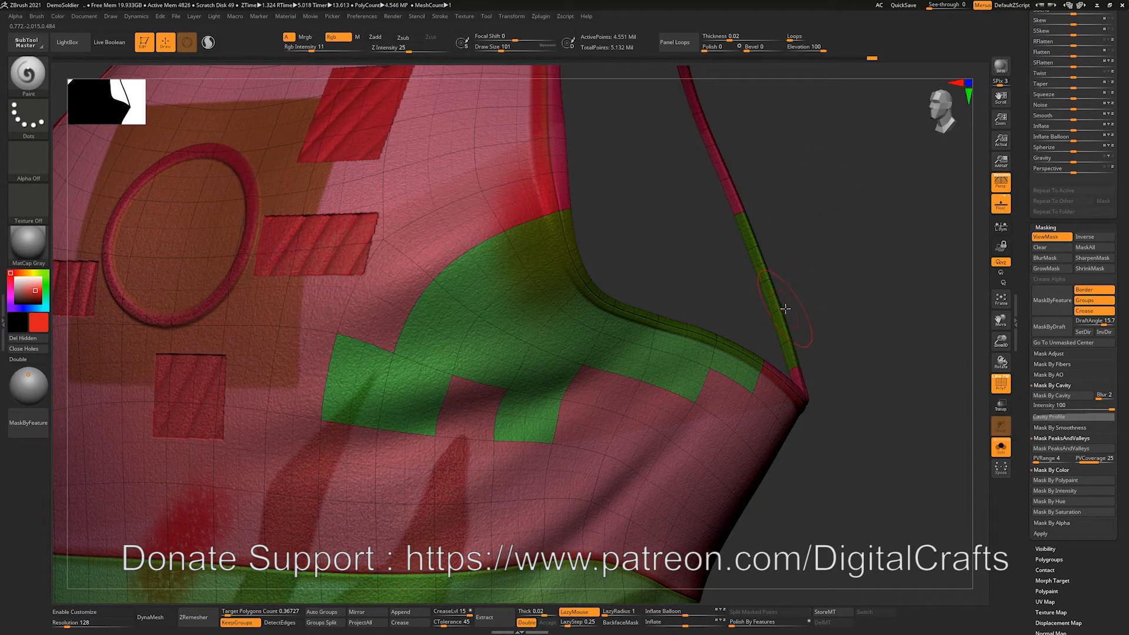
drag(872, 293, 832, 313)
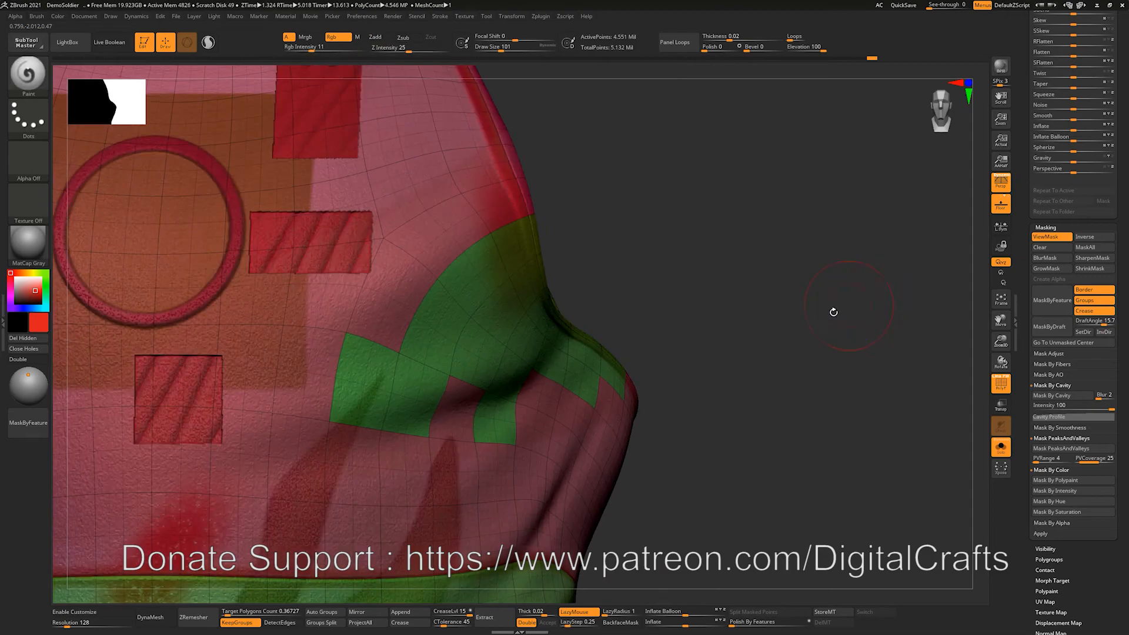
key(ctrl)
key(ctrl)
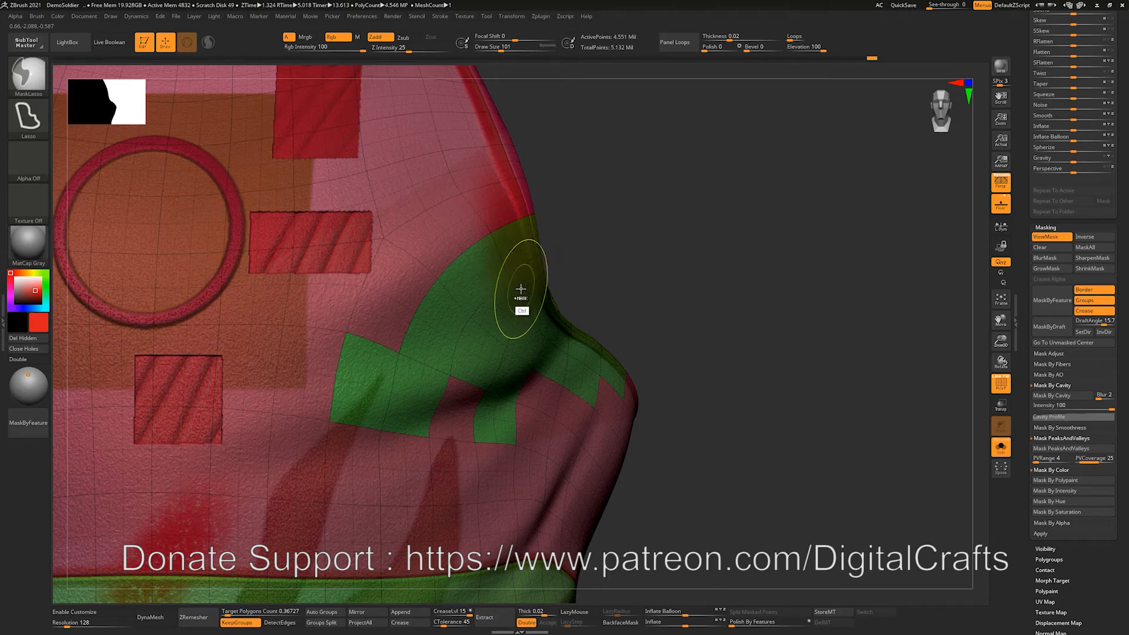
Step three subdivision levels down and up again, and undo the polygroup conversion to restore the fold mask.
key(shift+d)
key(shift+d)
key(shift+d)
key(d)
key(d)
key(d)
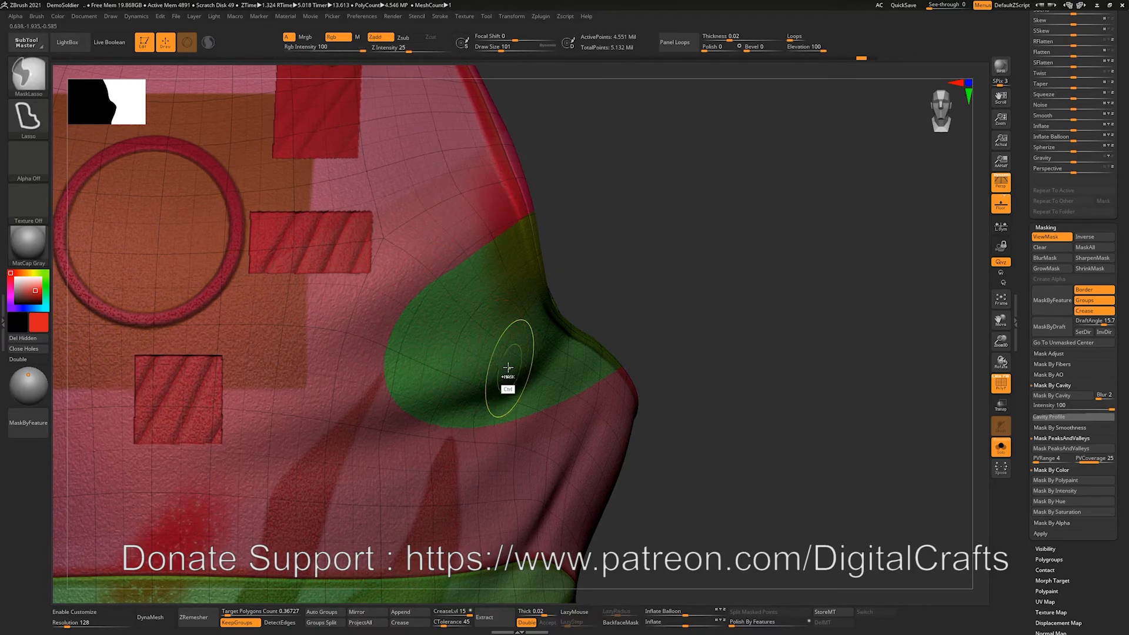
key(ctrl+z)
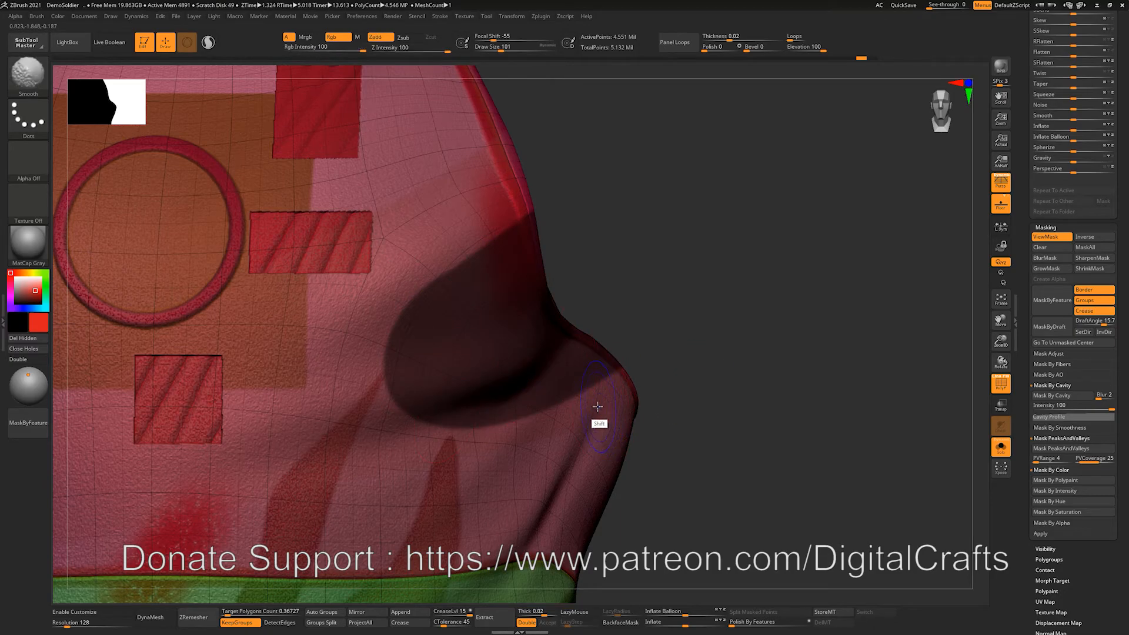
Hide the polyframe and set the paint colour to purple with red 126, green 8 and blue 243.
key(shift+f)
mouse_move(751, 337)
alt+mouse_down()
mouse_move(791, 355)
mouse_move(734, 353)
alt+mouse_up()
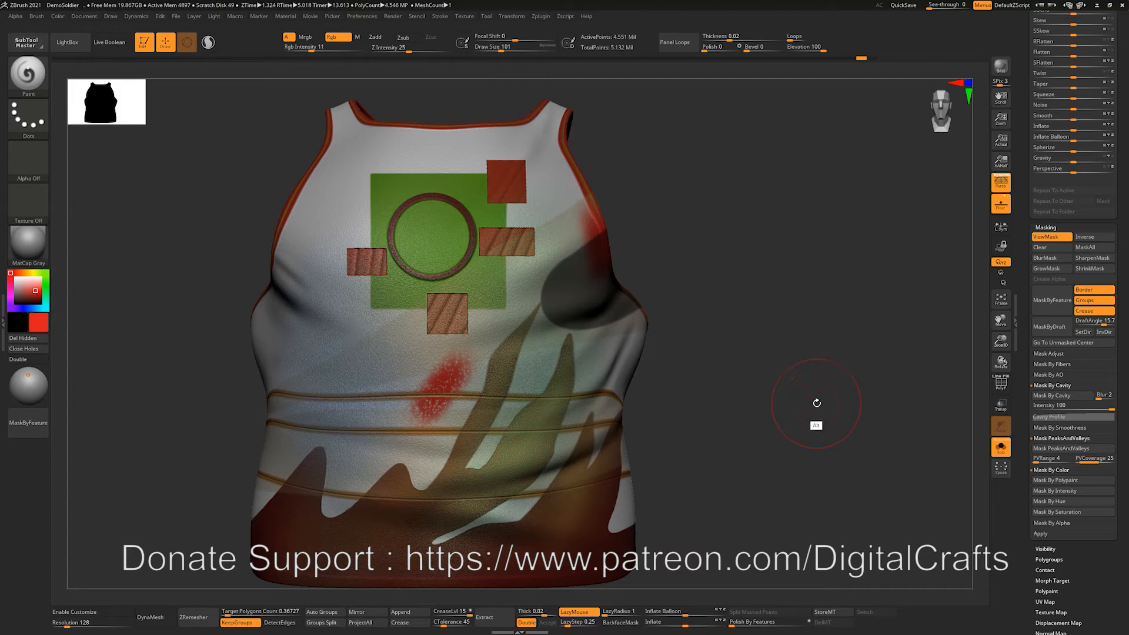
click(10, 307)
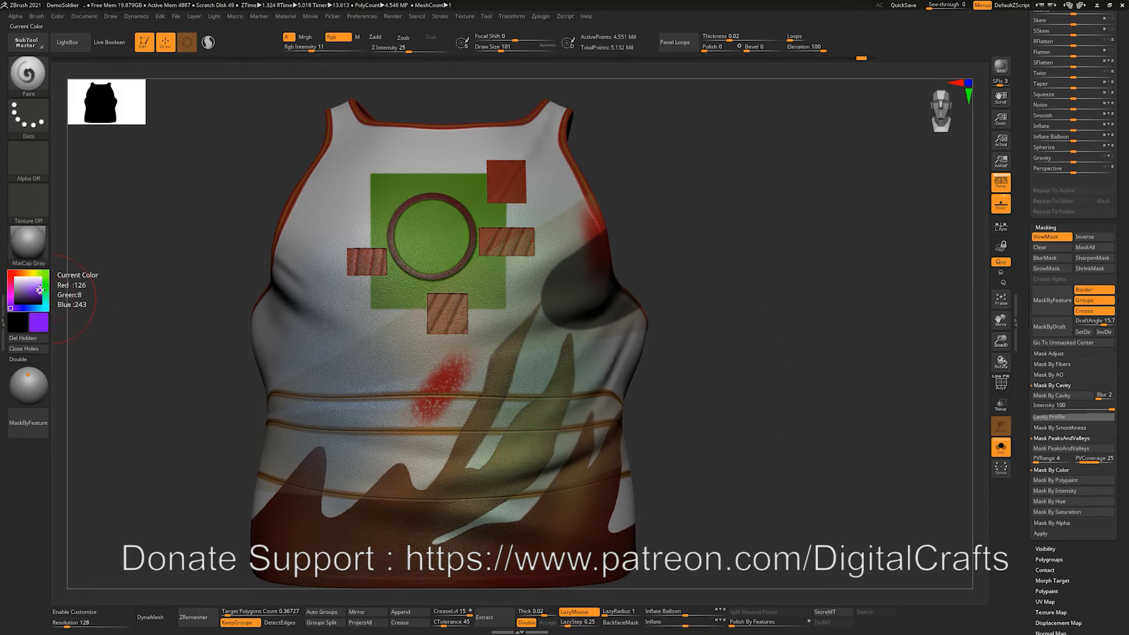
click(56, 17)
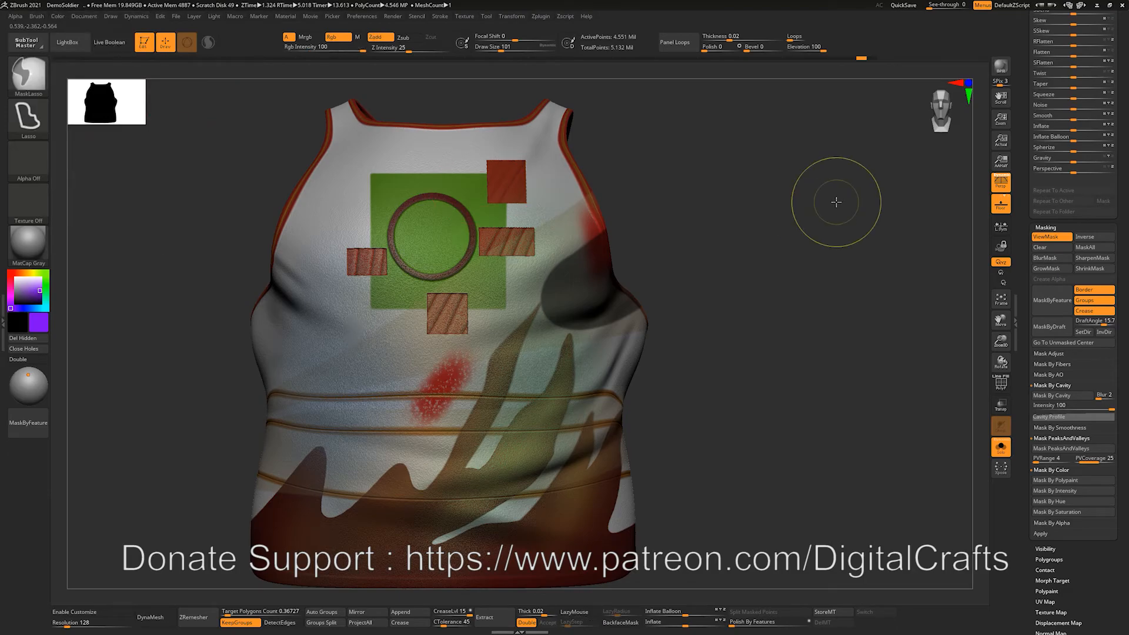
Invert the mask, fill the exposed fold area with purple at Rgb Intensity 100 and clear the mask.
ctrl+click(831, 189)
click(57, 17)
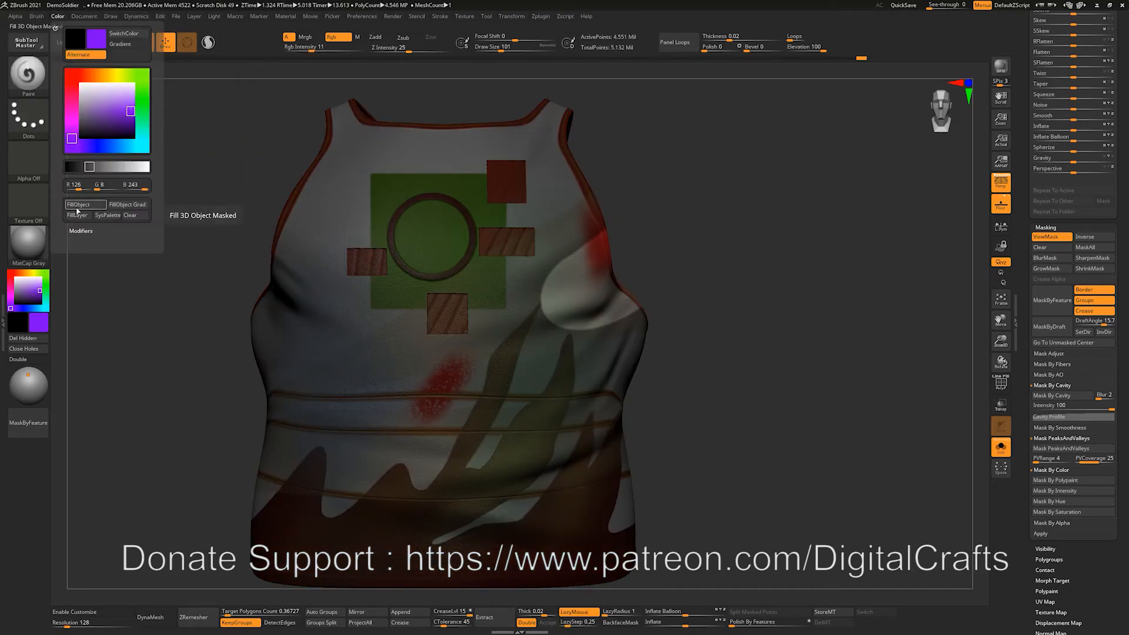
drag(349, 49, 369, 49)
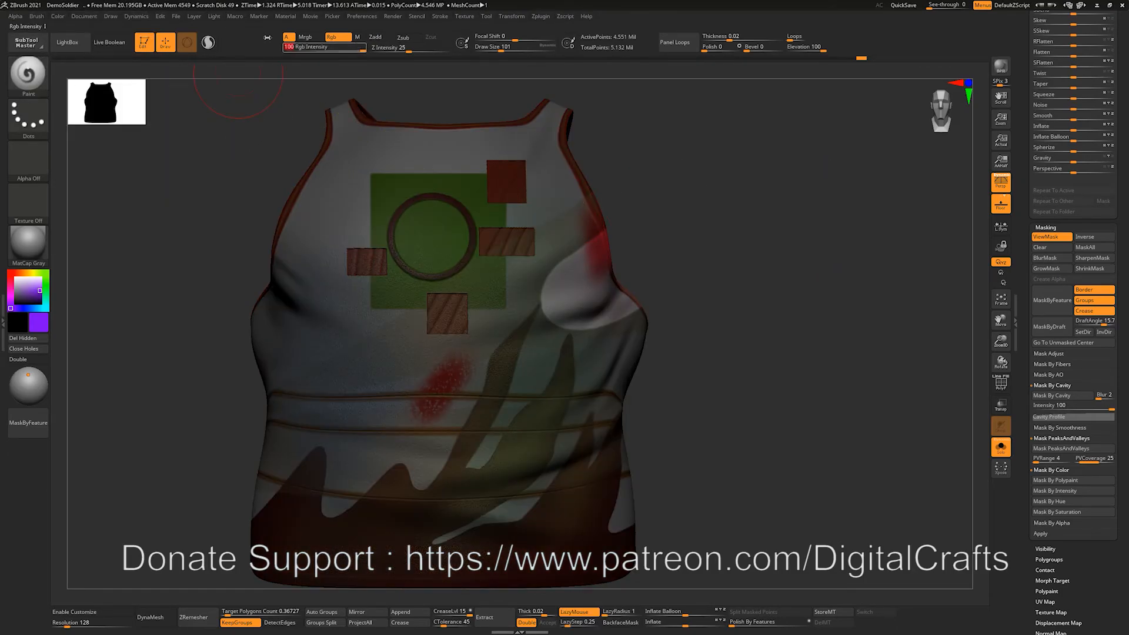
click(60, 18)
click(80, 205)
ctrl+drag(700, 182, 768, 266)
alt+drag(755, 274, 548, 273)
alt+drag(677, 226, 627, 254)
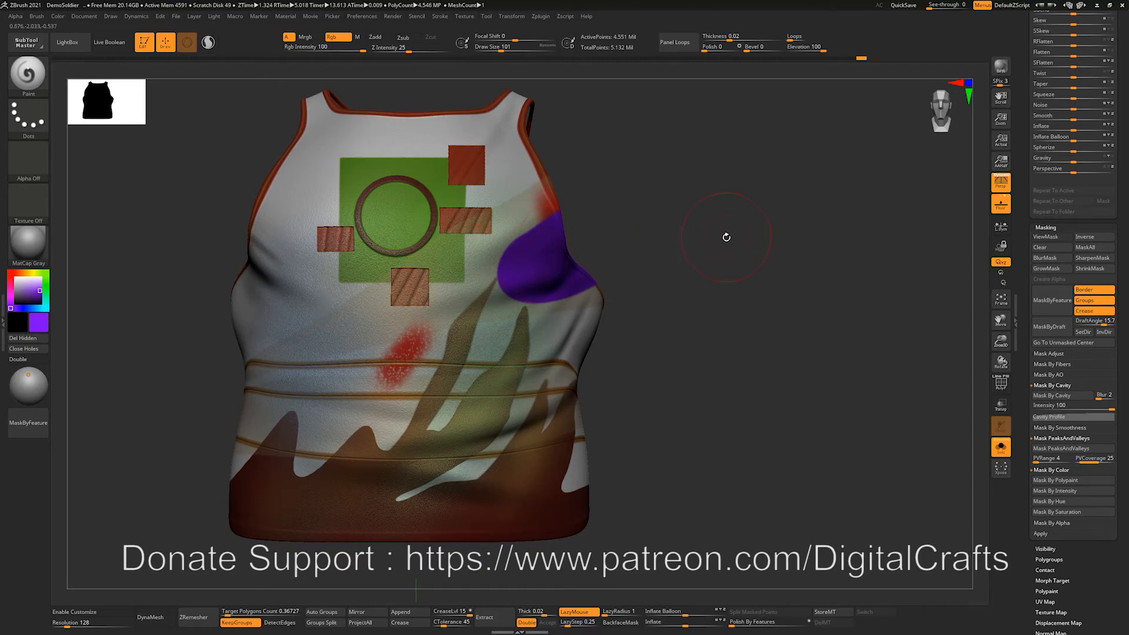
Mask the purple patch with Mask By Polypaint, sampling its purple as the first colour.
alt+drag(726, 237, 738, 251)
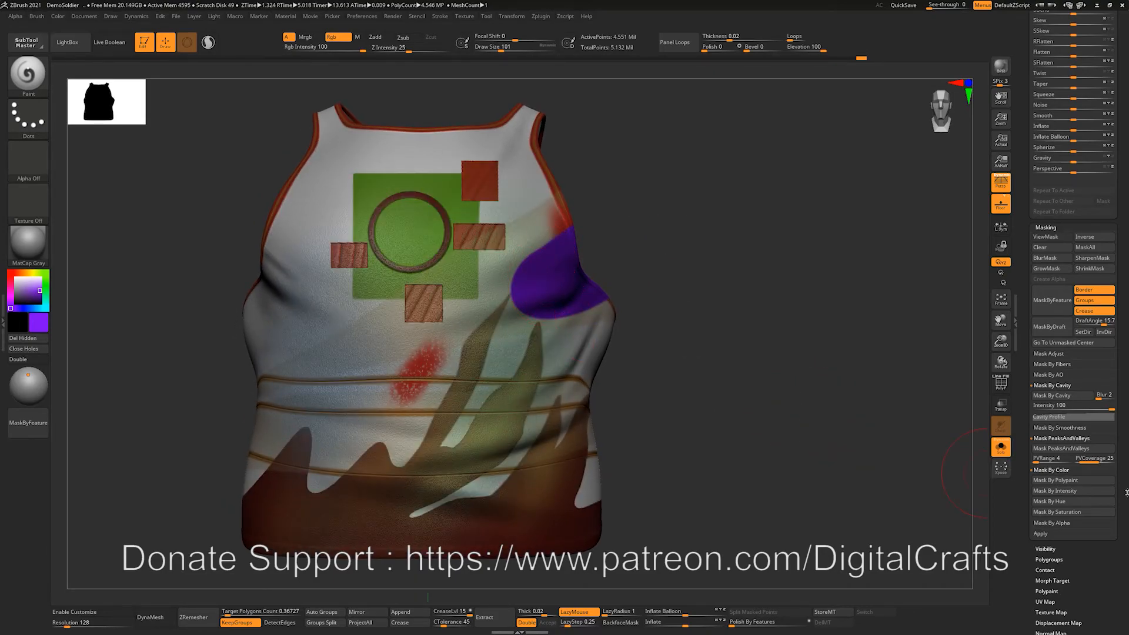
click(1078, 481)
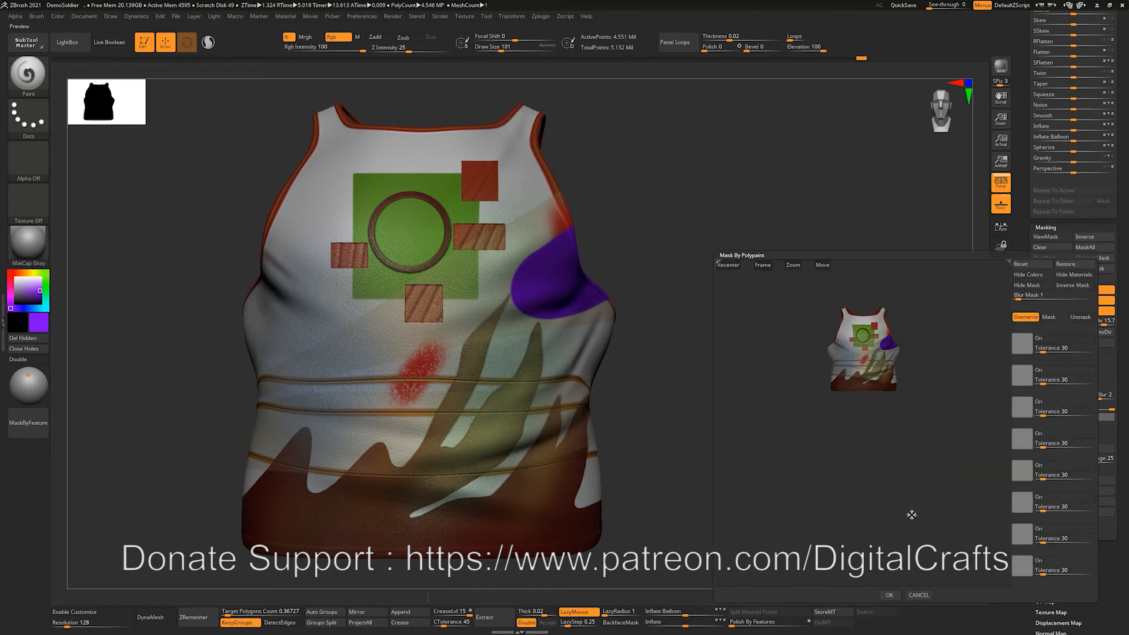
ctrl+right_drag(879, 337, 955, 460)
mouse_move(884, 364)
ctrl+right_down()
mouse_move(898, 411)
mouse_move(898, 384)
mouse_move(915, 411)
ctrl+right_up()
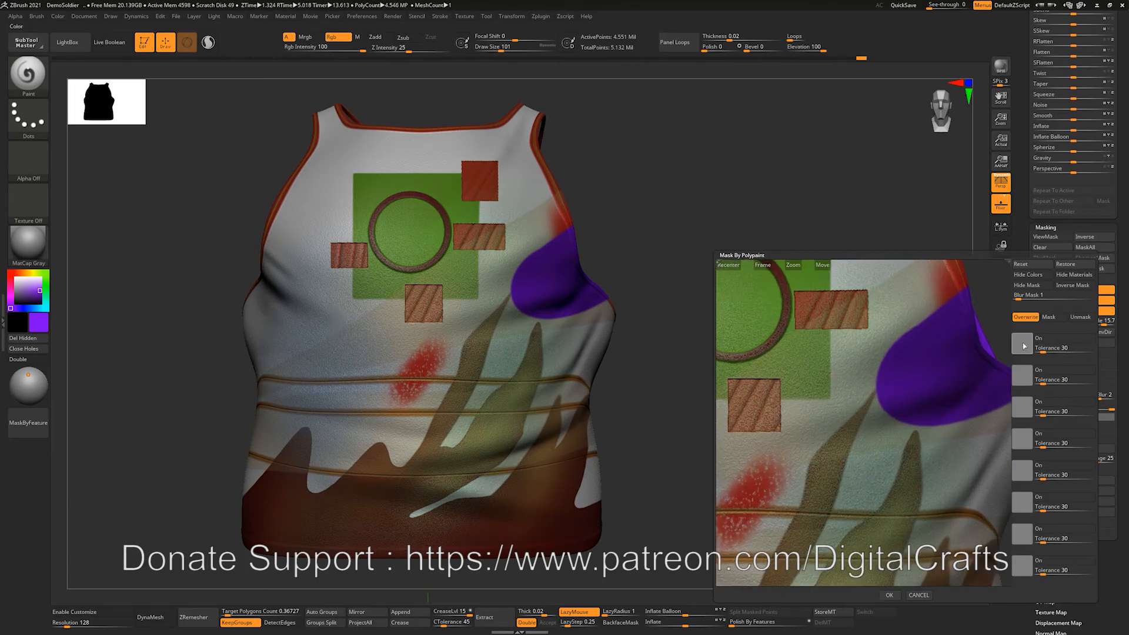
drag(1004, 351, 947, 370)
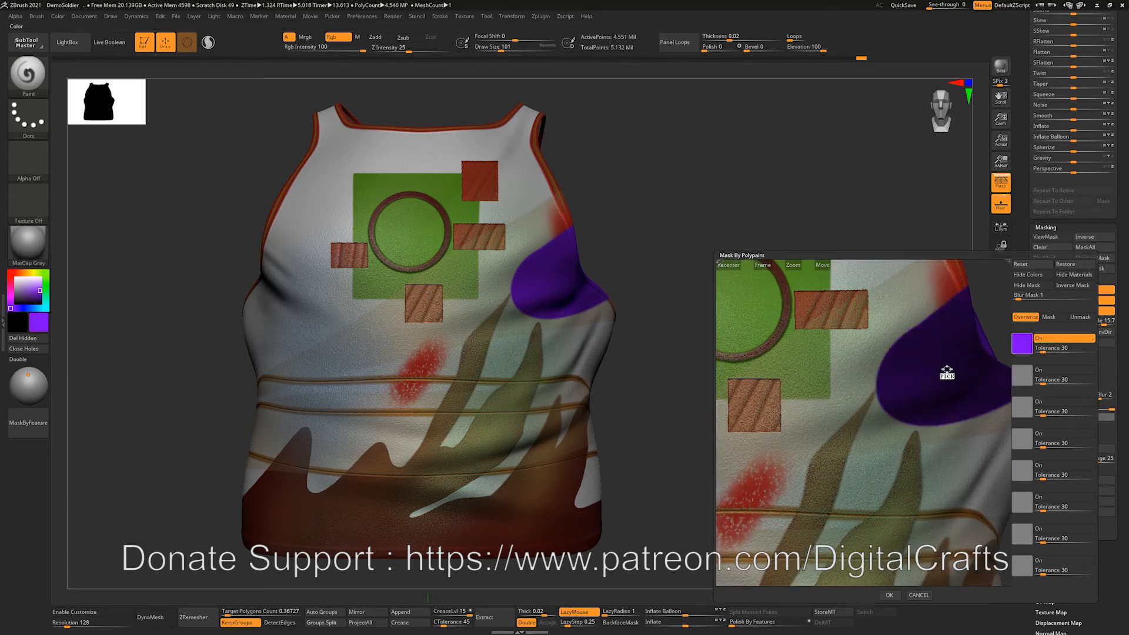
click(888, 595)
drag(675, 281, 674, 296)
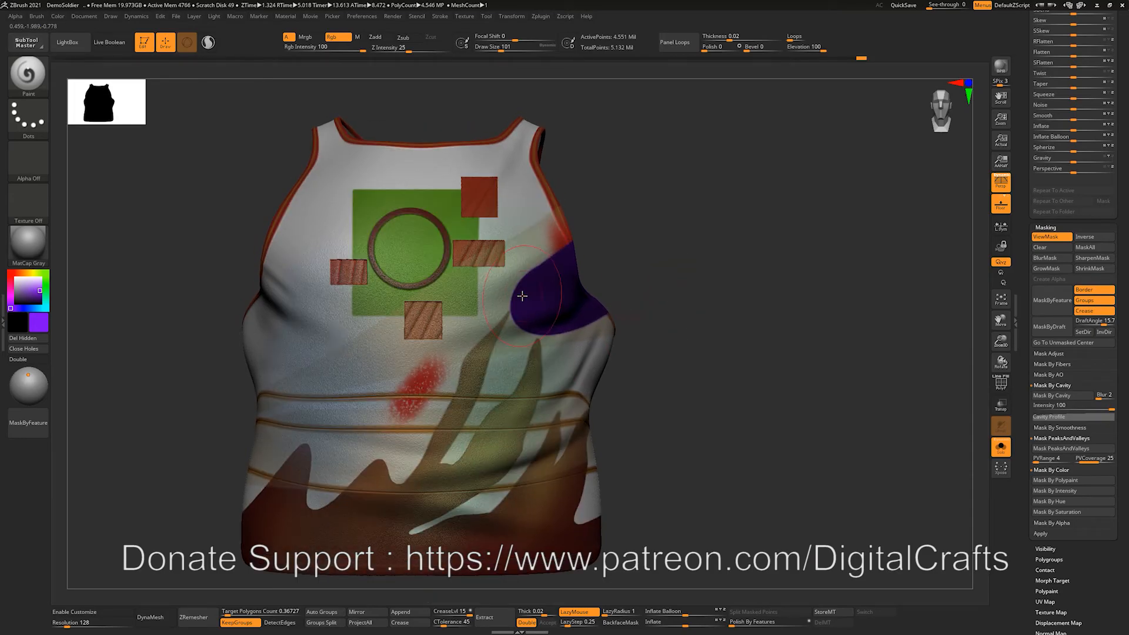
Sculpt around the edge of the masked purple patch with the Standard brush at draw size 140 and clear the mask.
key(b)
key(s)
key(t)
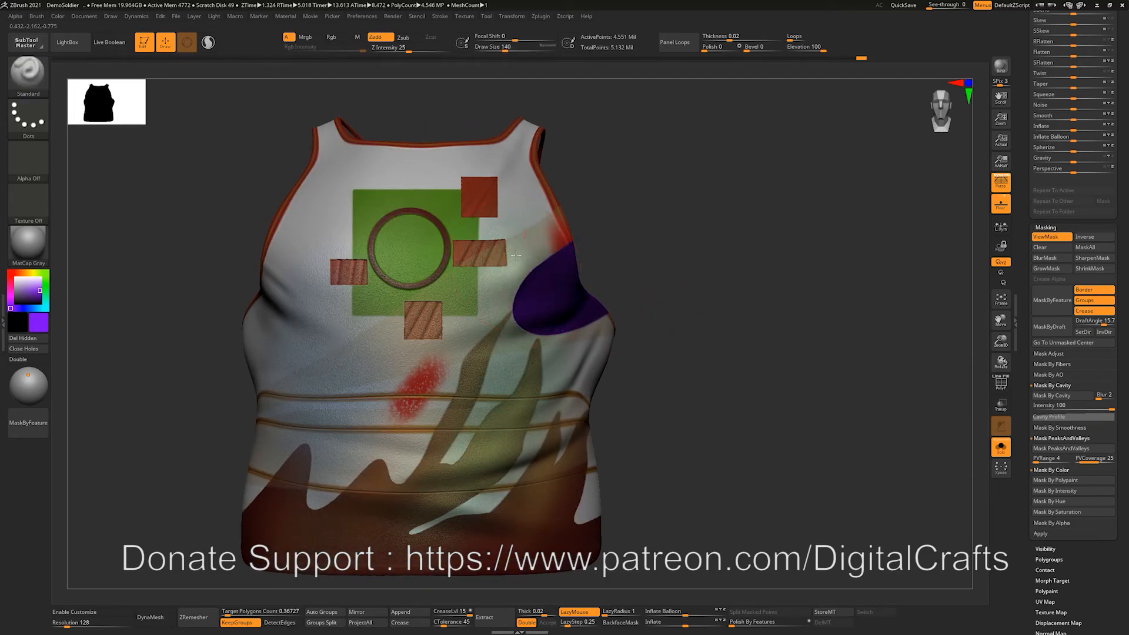
drag(694, 264, 822, 396)
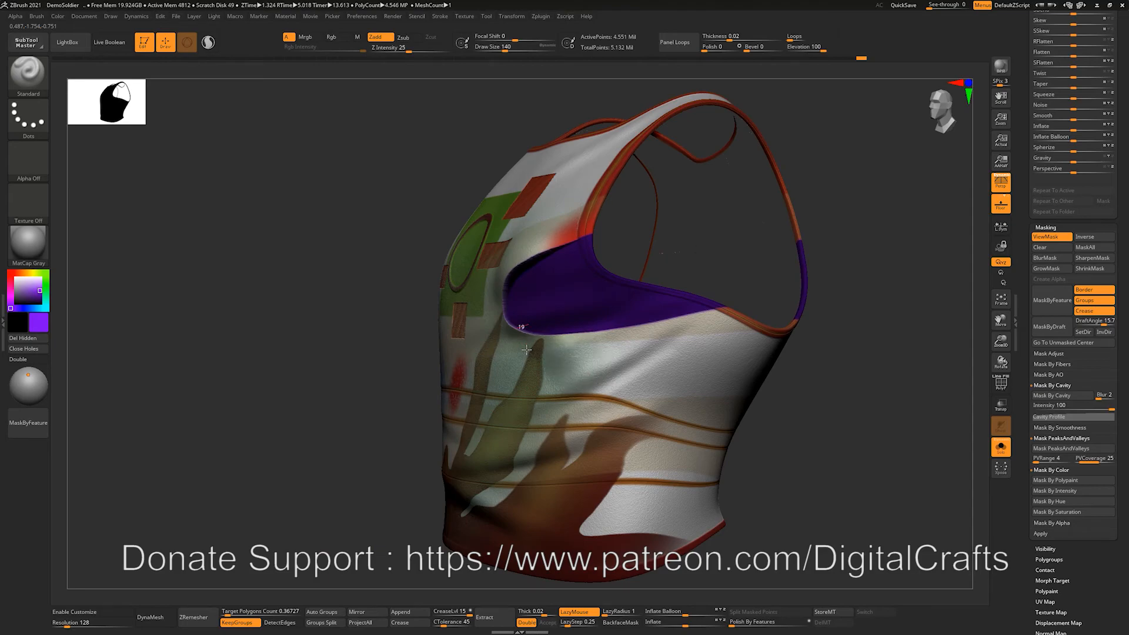
key(ctrl)
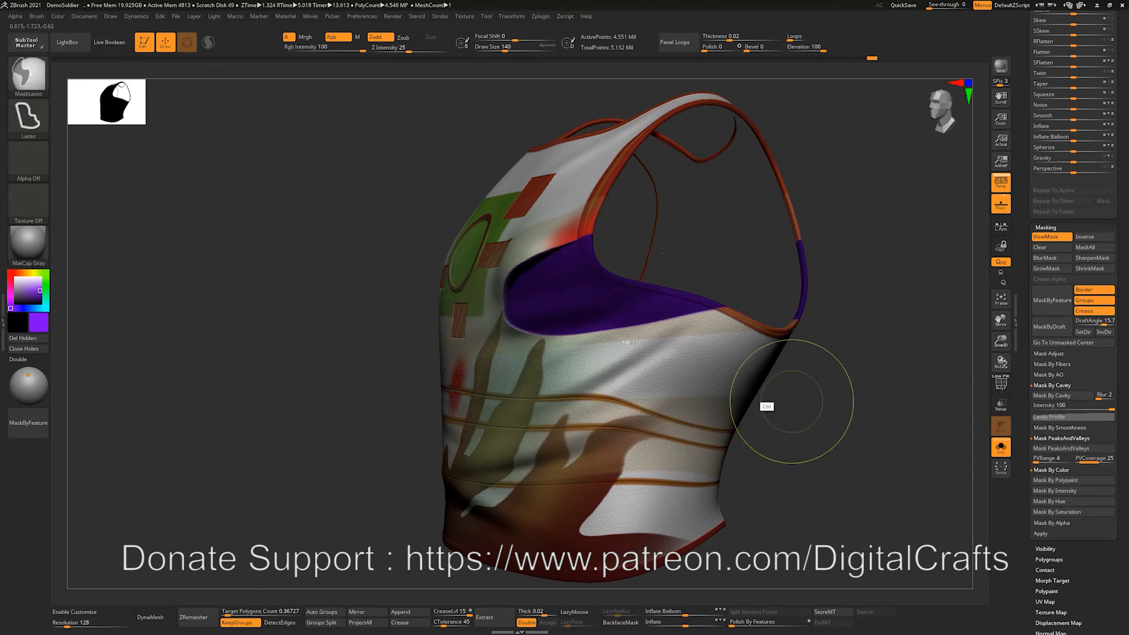
mouse_move(841, 344)
mouse_down()
mouse_move(851, 352)
mouse_move(814, 302)
mouse_up()
drag(823, 353, 776, 351)
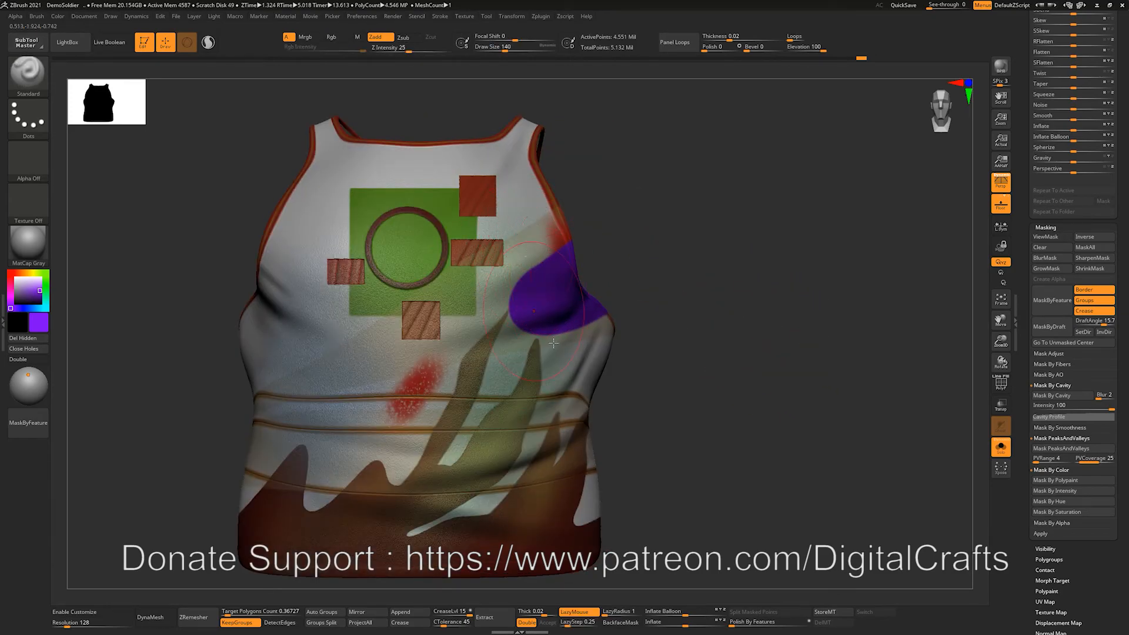
Set the draw size to 97 and sample the upper square's red as the second Mask By Polypaint colour.
alt+drag(714, 339, 705, 336)
key(s)
drag(559, 252, 555, 252)
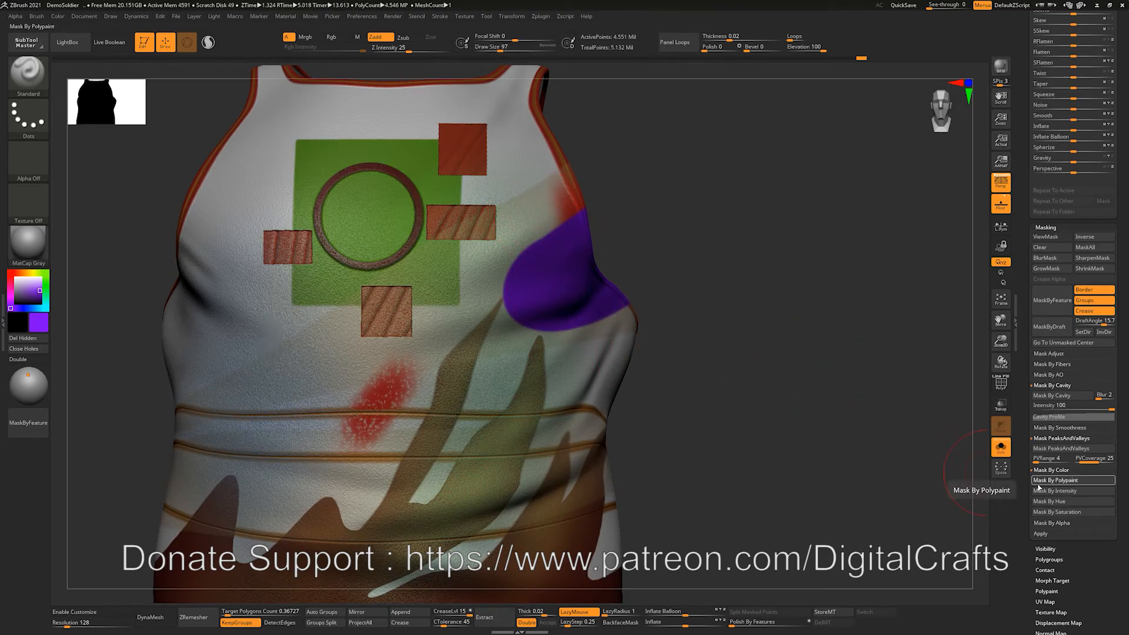
click(1041, 481)
alt+drag(942, 375, 916, 395)
alt+drag(896, 335, 910, 377)
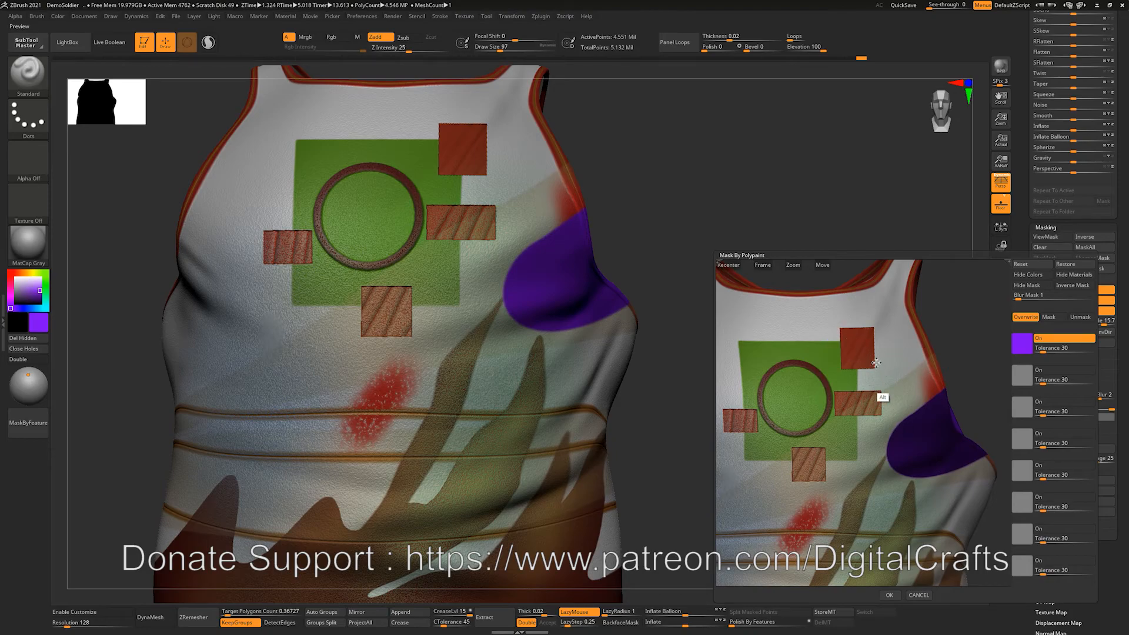
alt+drag(875, 363, 890, 388)
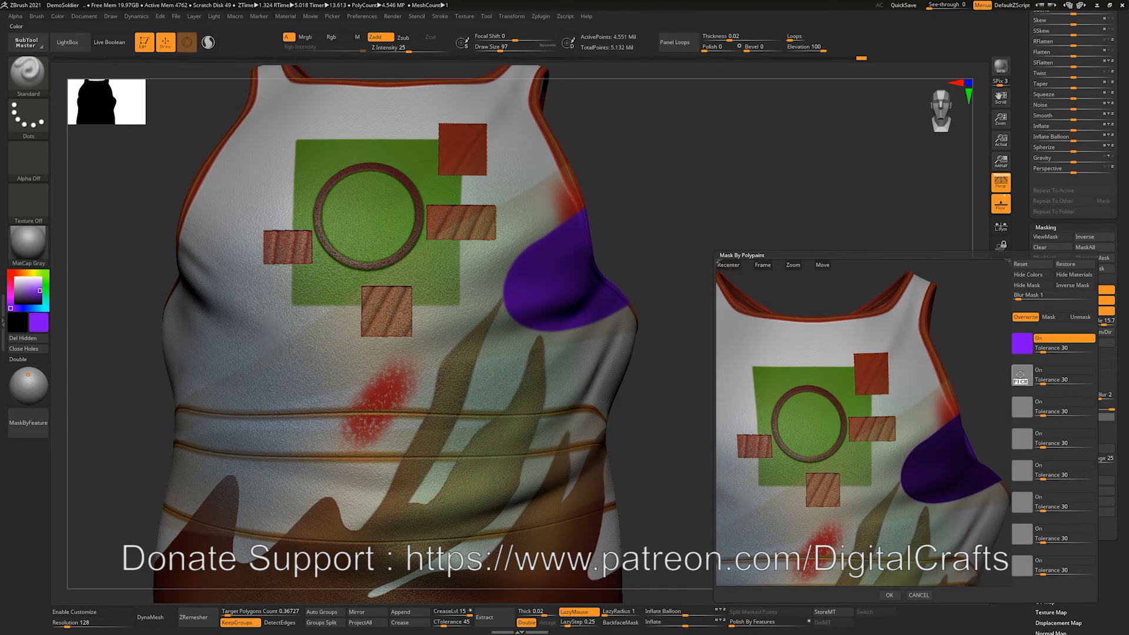
drag(1019, 375, 872, 374)
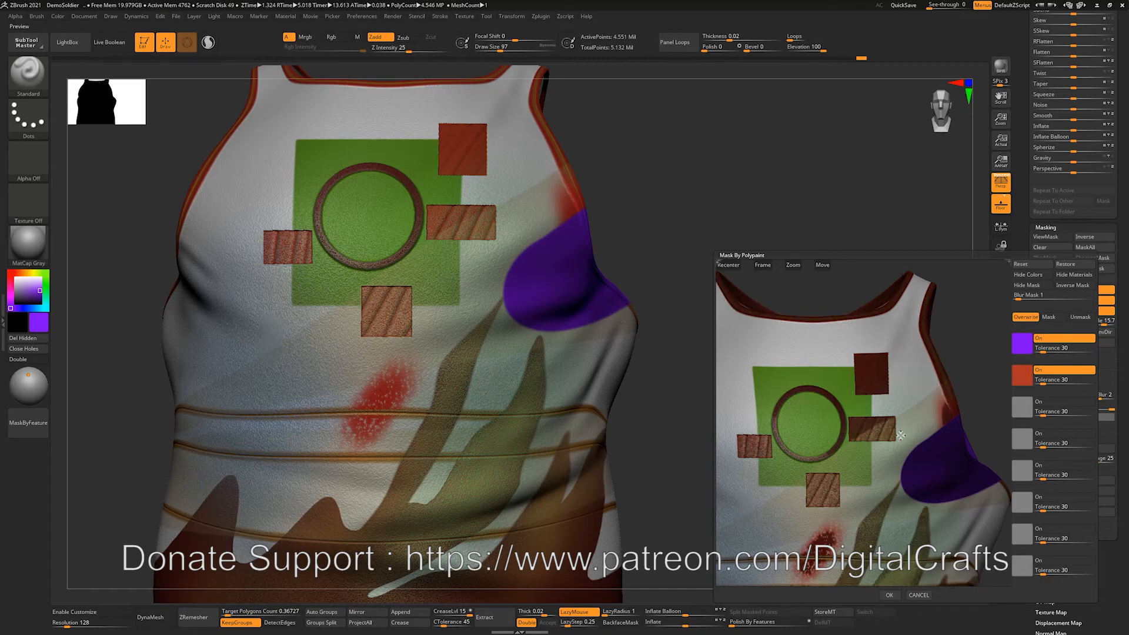
Try a tolerance of 77 for the red colour, and set it to 24.
alt+drag(900, 441, 863, 407)
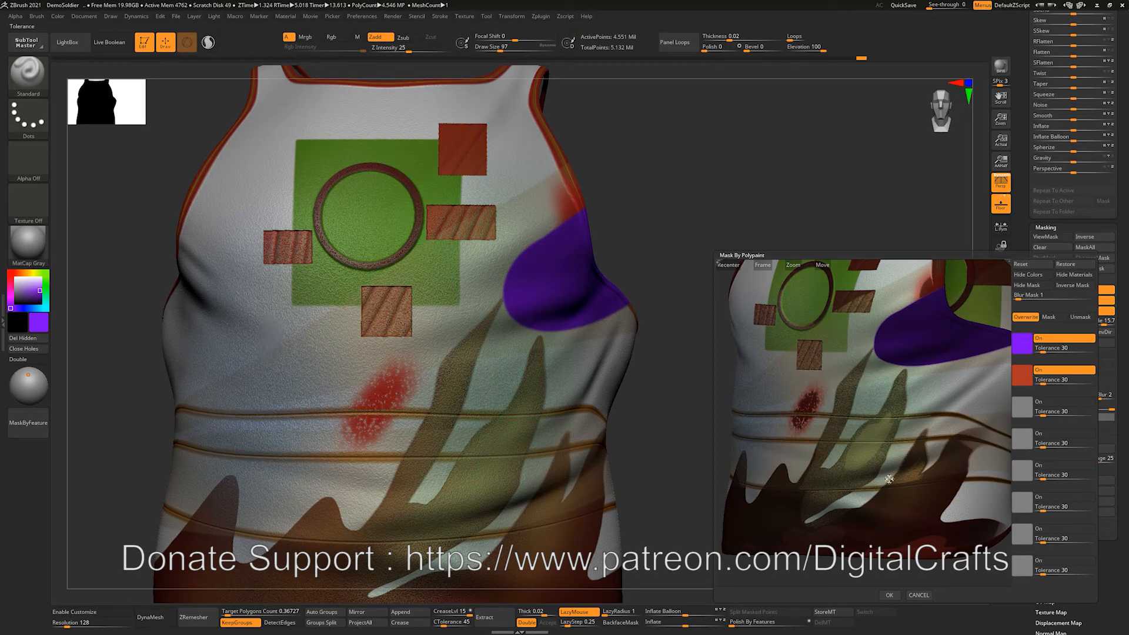
mouse_move(888, 470)
alt+mouse_down()
mouse_move(899, 482)
mouse_move(899, 473)
alt+mouse_up()
drag(1044, 383, 1039, 383)
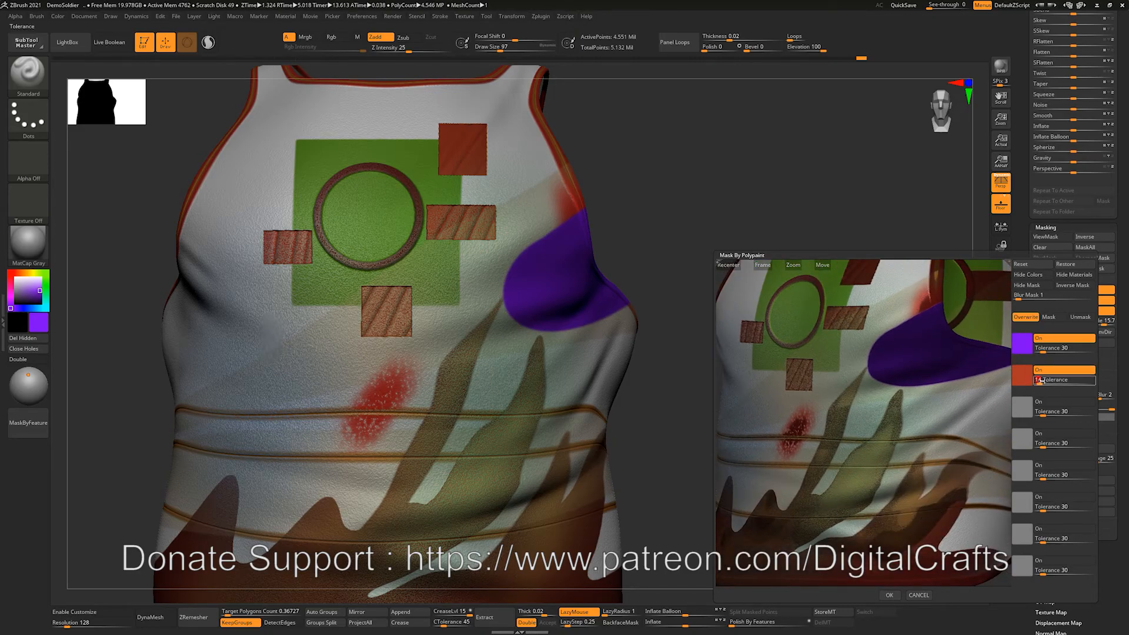
drag(1039, 380, 1067, 381)
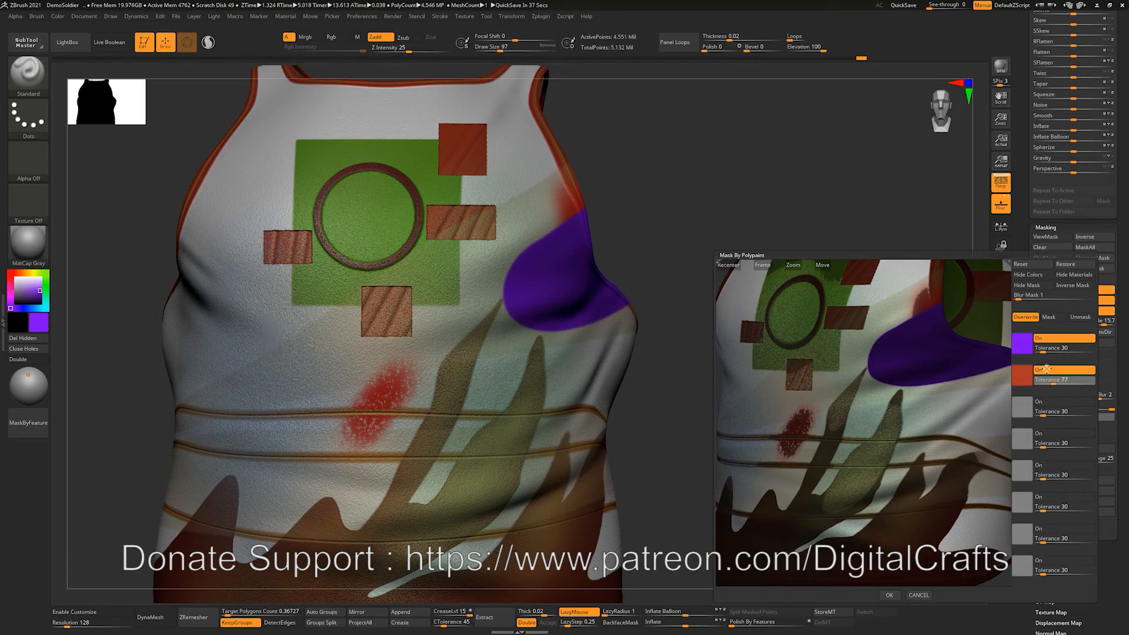
drag(1053, 379, 1041, 380)
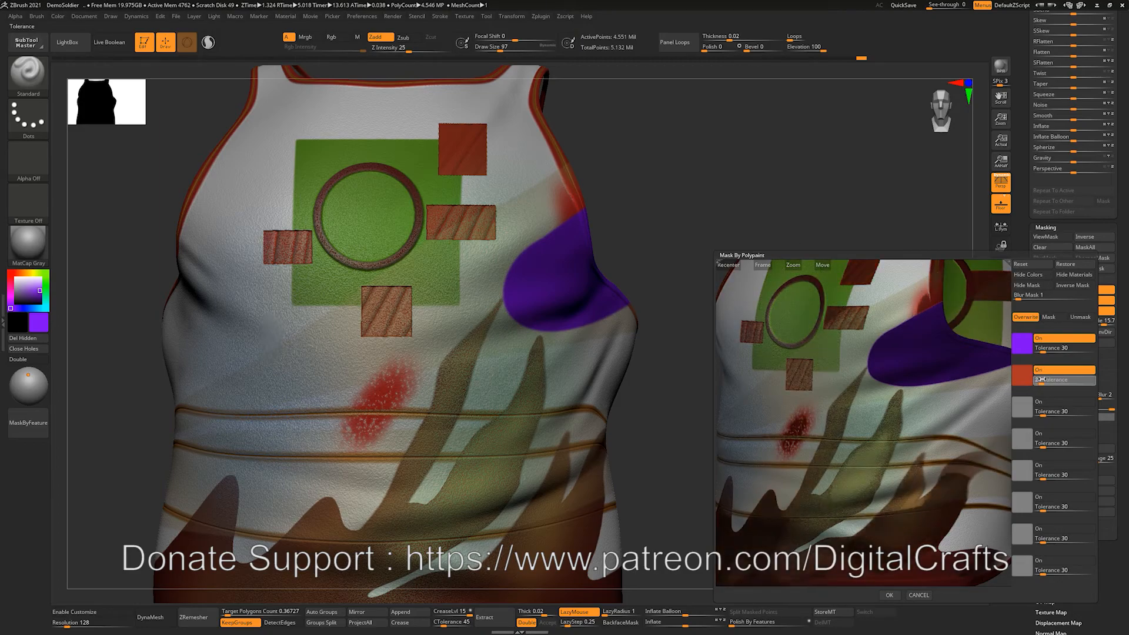
click(1041, 380)
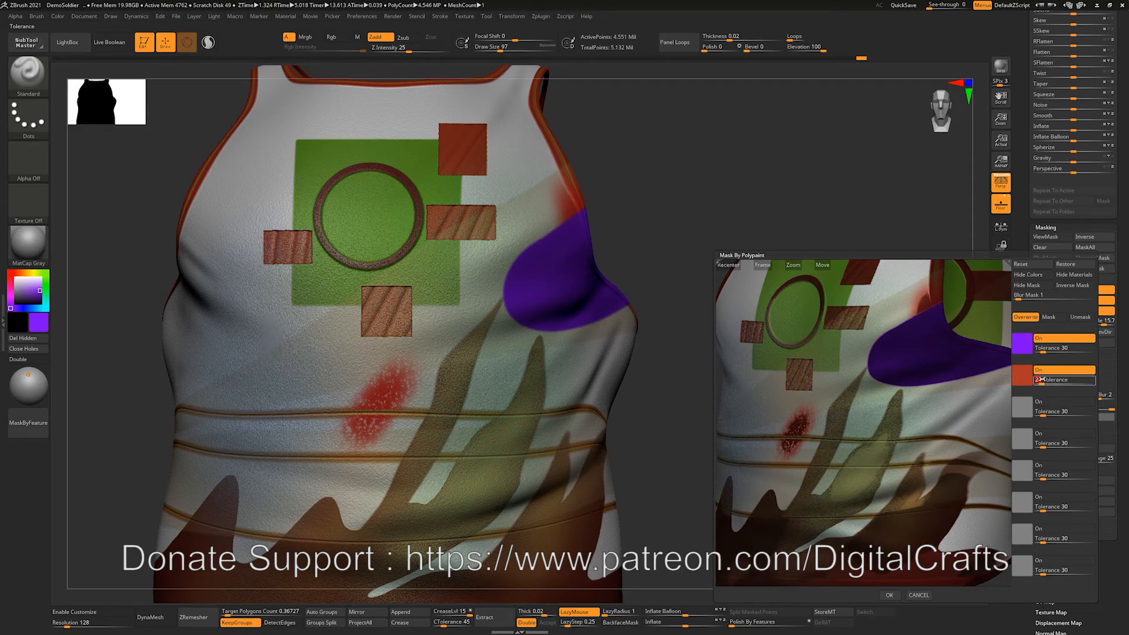
Sample the chest square's green as the third colour and apply the polypaint mask to the tank top.
drag(830, 339, 876, 362)
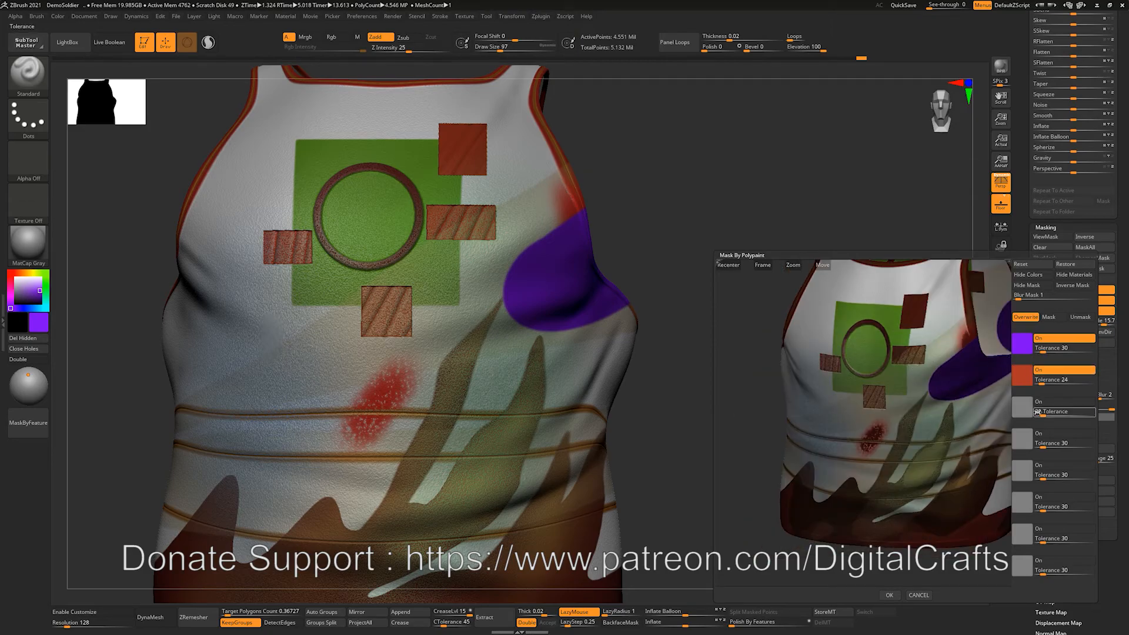
drag(1024, 413, 874, 351)
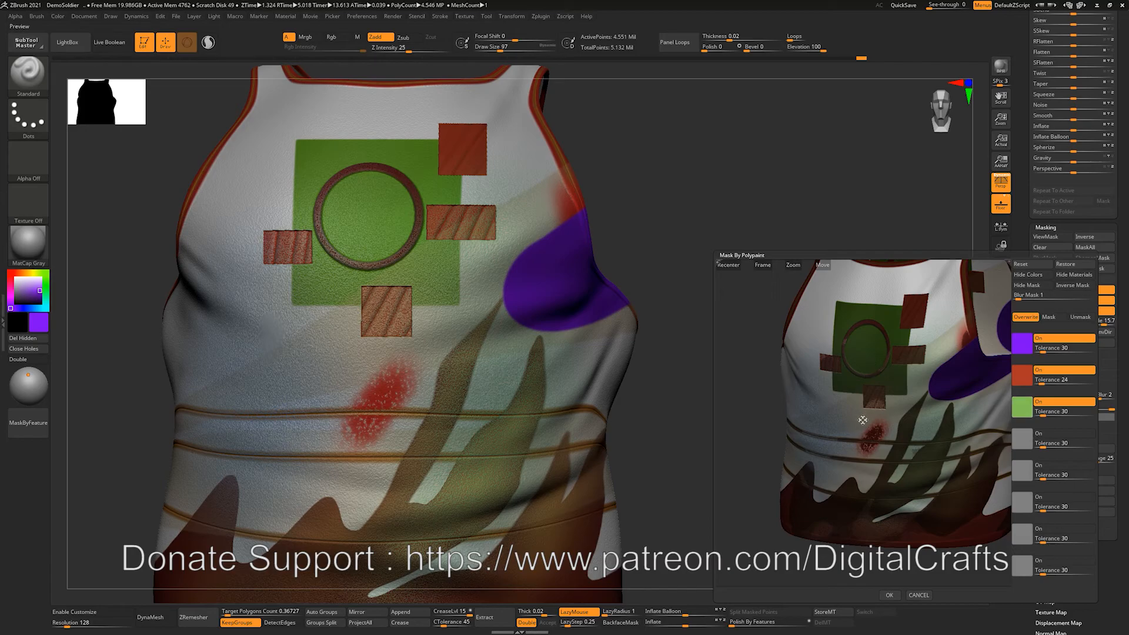
click(892, 595)
Sculpt upward along the left edge of the masked green square with the Standard brush at draw size 192.
mouse_move(693, 348)
mouse_down()
mouse_move(672, 340)
mouse_move(691, 371)
mouse_move(599, 345)
mouse_up()
alt+drag(717, 386, 722, 411)
alt+drag(726, 355, 726, 364)
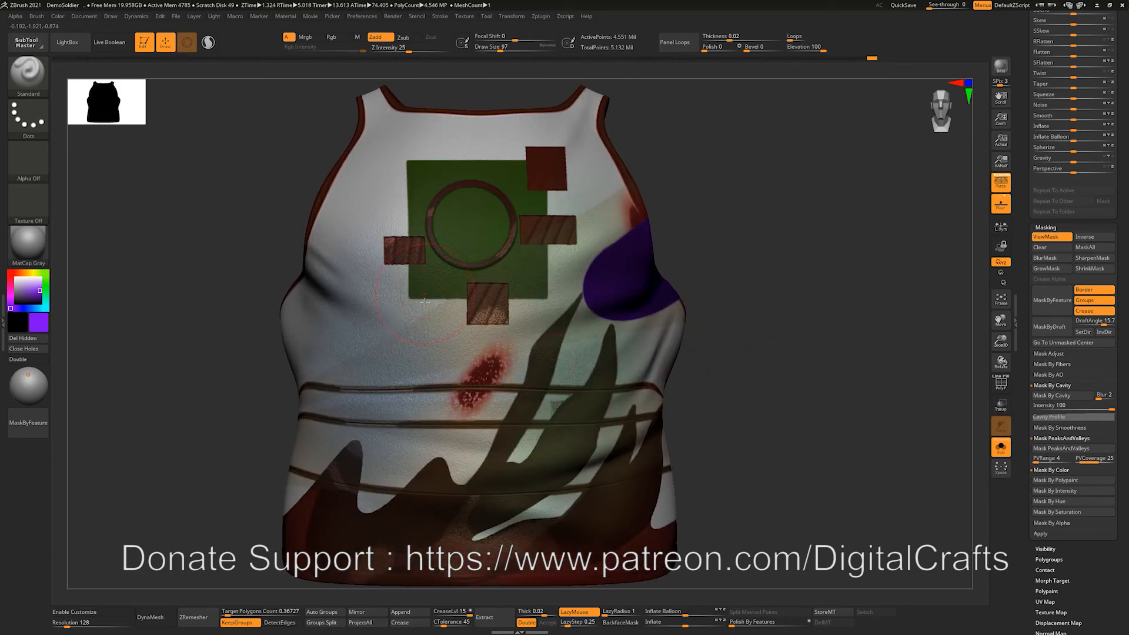
key(s)
drag(400, 299, 409, 299)
mouse_move(398, 240)
mouse_down()
mouse_move(395, 253)
mouse_move(411, 187)
mouse_up()
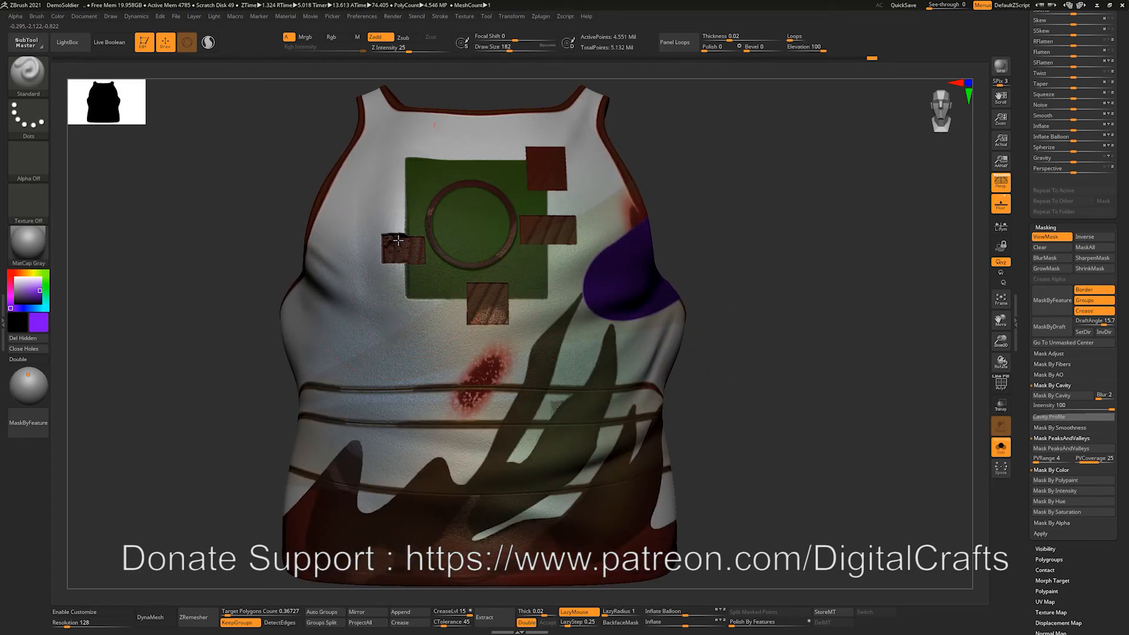
Sculpt across the chest around the masked green and red patches, and inspect the relief with the mask display off.
mouse_move(398, 240)
mouse_down()
mouse_move(517, 176)
mouse_move(499, 183)
mouse_move(564, 203)
mouse_move(570, 251)
mouse_up()
alt+drag(740, 299, 550, 301)
drag(797, 279, 729, 179)
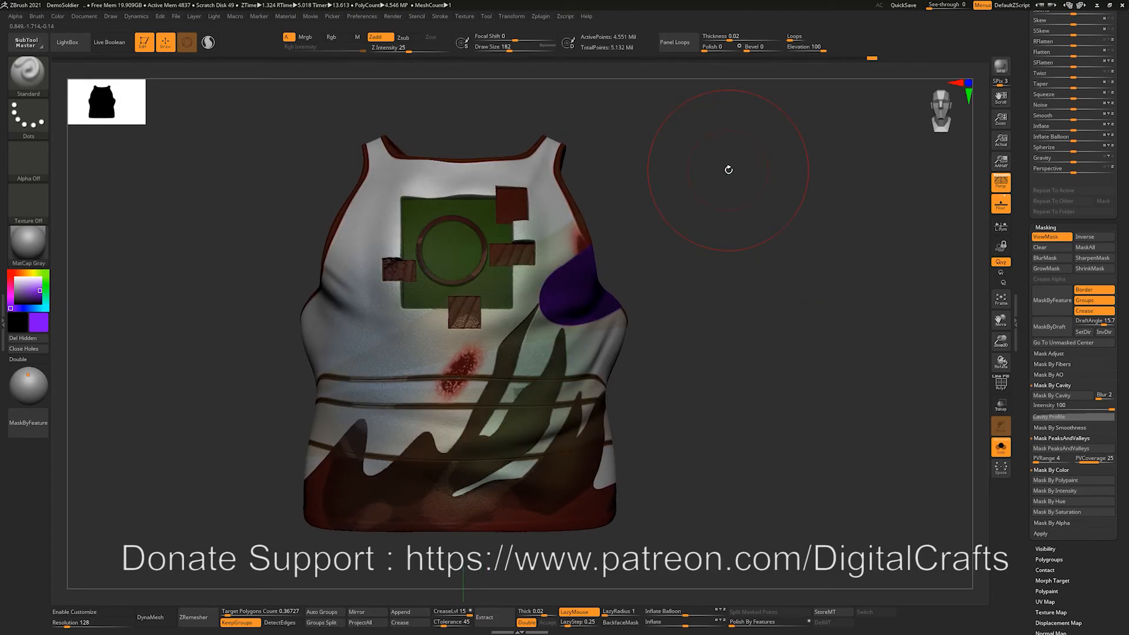
drag(706, 202, 676, 254)
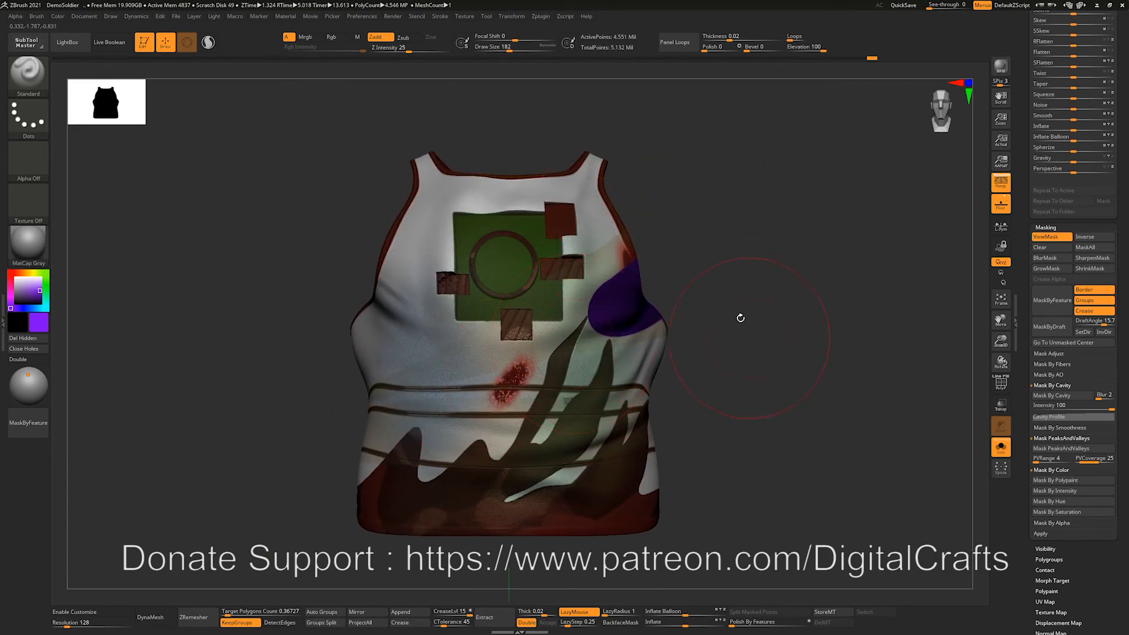
mouse_move(740, 317)
mouse_down()
mouse_move(713, 280)
mouse_move(764, 365)
mouse_move(728, 297)
mouse_move(716, 314)
mouse_move(735, 301)
mouse_up()
mouse_move(778, 244)
mouse_down()
mouse_move(739, 259)
mouse_move(750, 227)
mouse_move(731, 239)
mouse_move(748, 269)
mouse_move(508, 290)
mouse_up()
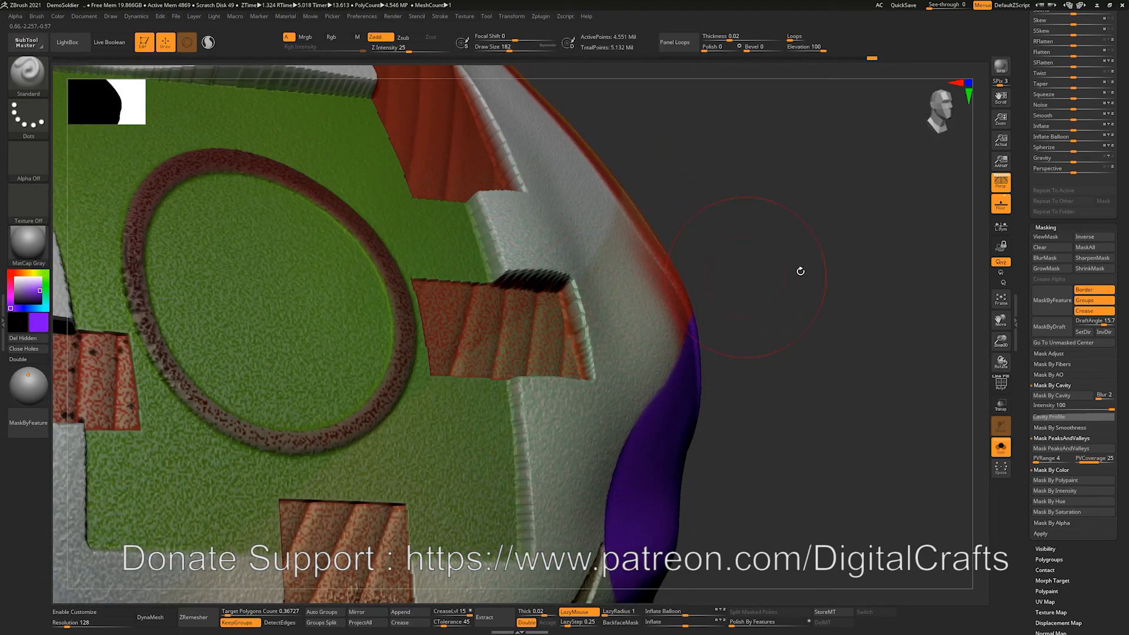
drag(772, 256, 530, 287)
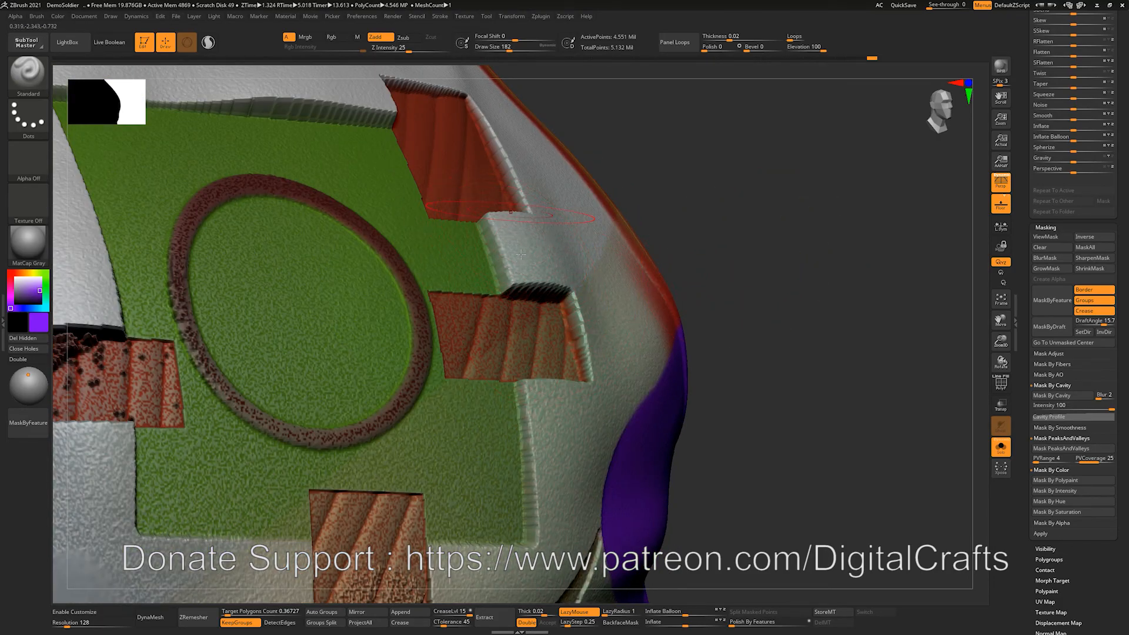
drag(770, 268, 700, 249)
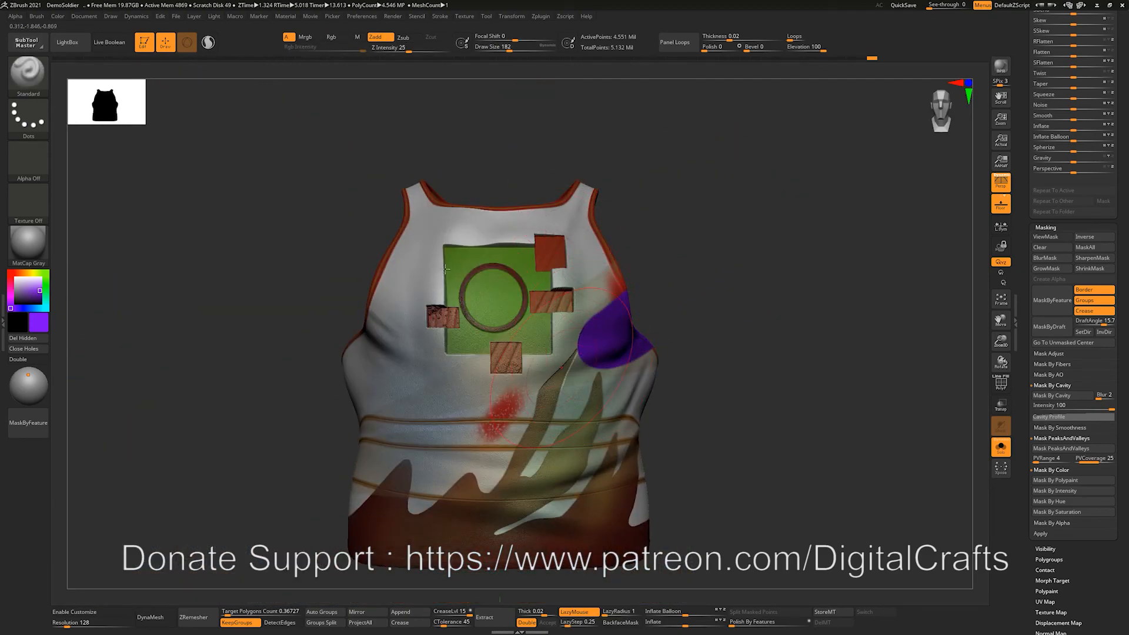
alt+drag(761, 261, 844, 395)
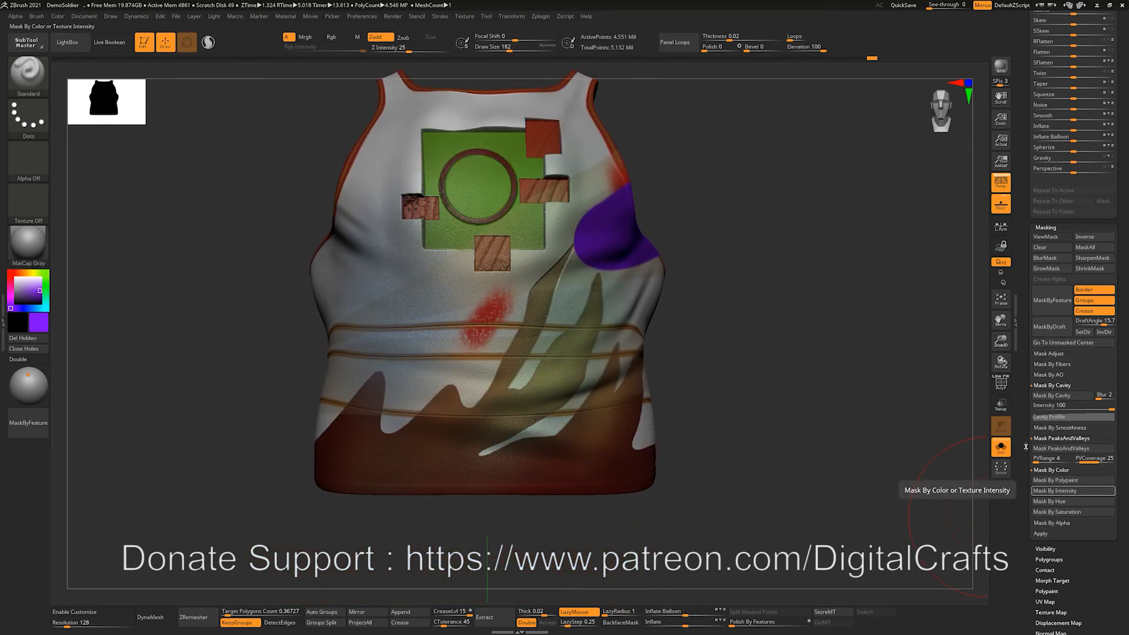
Apply Mask By Intensity to the tank top, set the colour to white, and toggle the mask display off and on.
click(1084, 496)
alt+drag(753, 408, 759, 413)
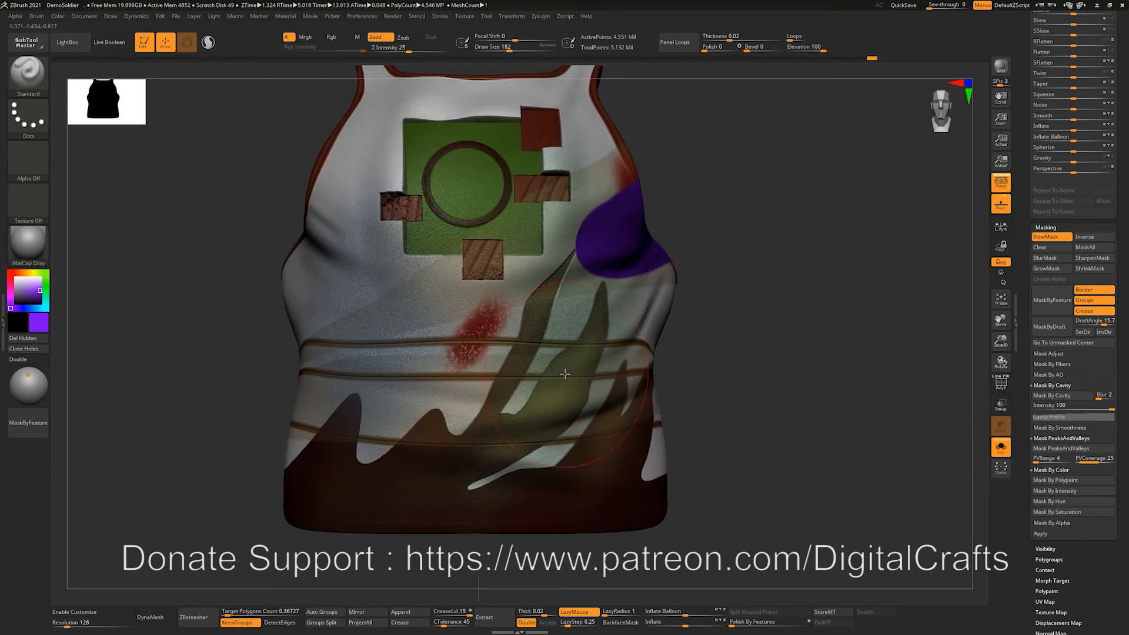
drag(23, 288, 15, 277)
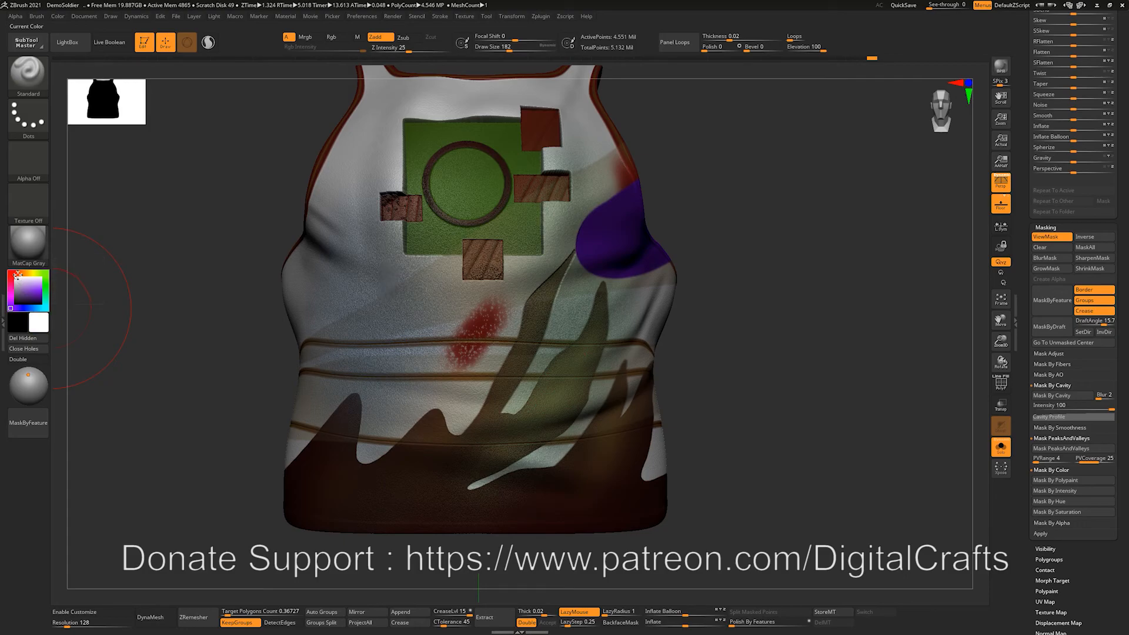
alt+drag(207, 333, 276, 354)
alt+drag(130, 324, 120, 356)
key(ctrl+h)
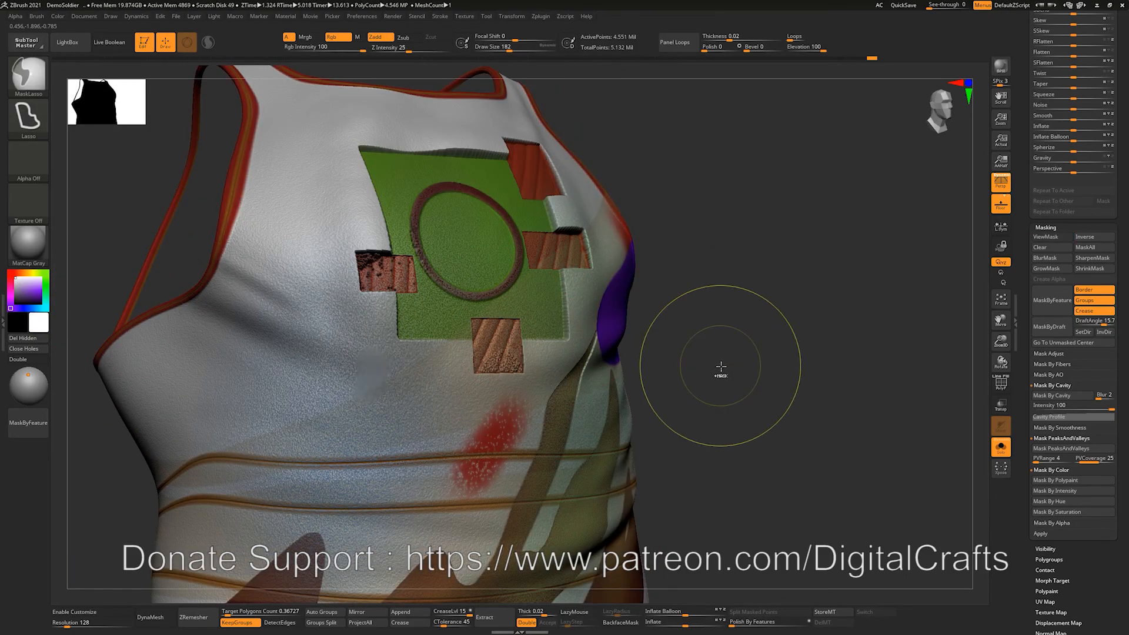
key(ctrl+h)
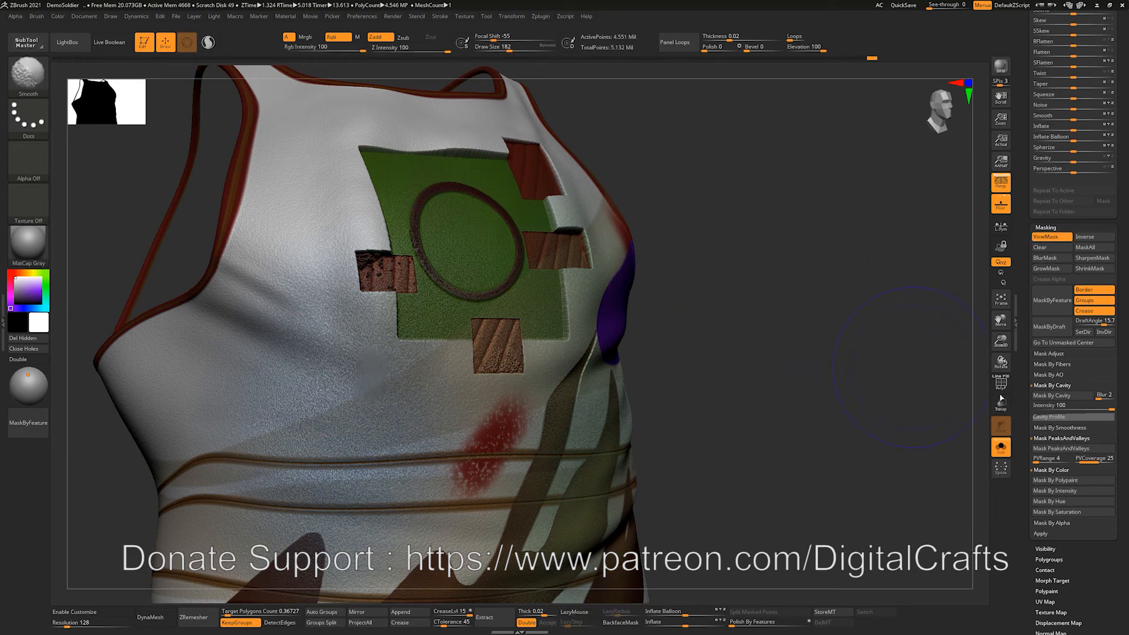
Turn off polypaint display on the tank top subtool and examine the intensity mask from the front.
scroll(1091, 279, up, 1)
scroll(1091, 279, up, 10)
drag(1121, 291, 1122, 380)
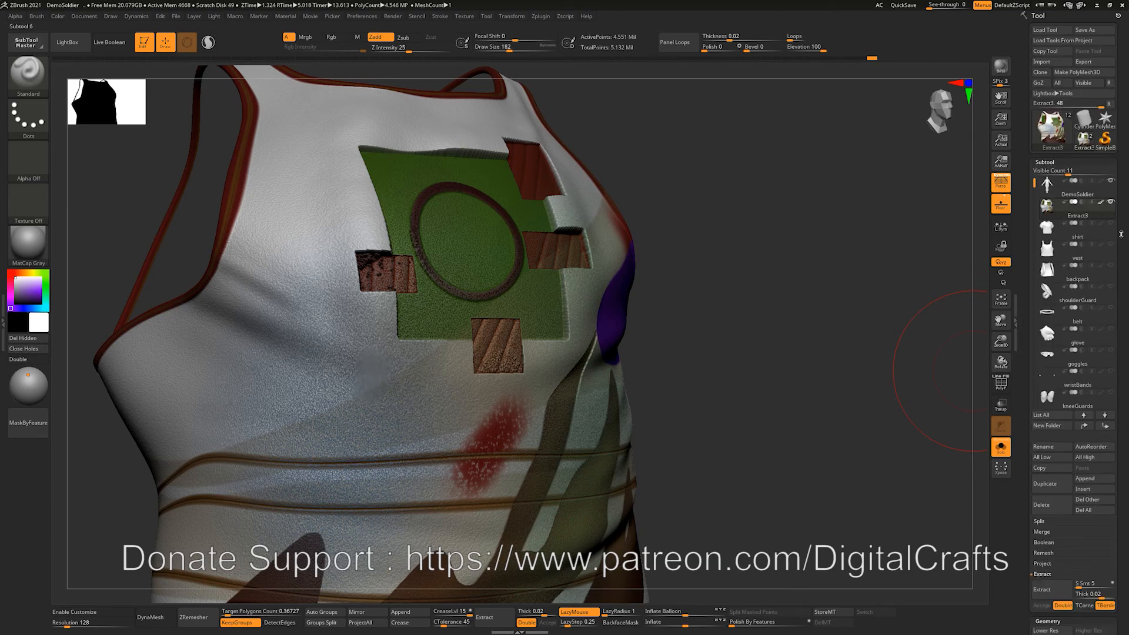
shift+click(1100, 204)
mouse_move(869, 240)
shift+mouse_down()
mouse_move(836, 242)
mouse_move(822, 274)
mouse_move(805, 236)
mouse_move(819, 252)
shift+mouse_up()
drag(1121, 437, 1117, 347)
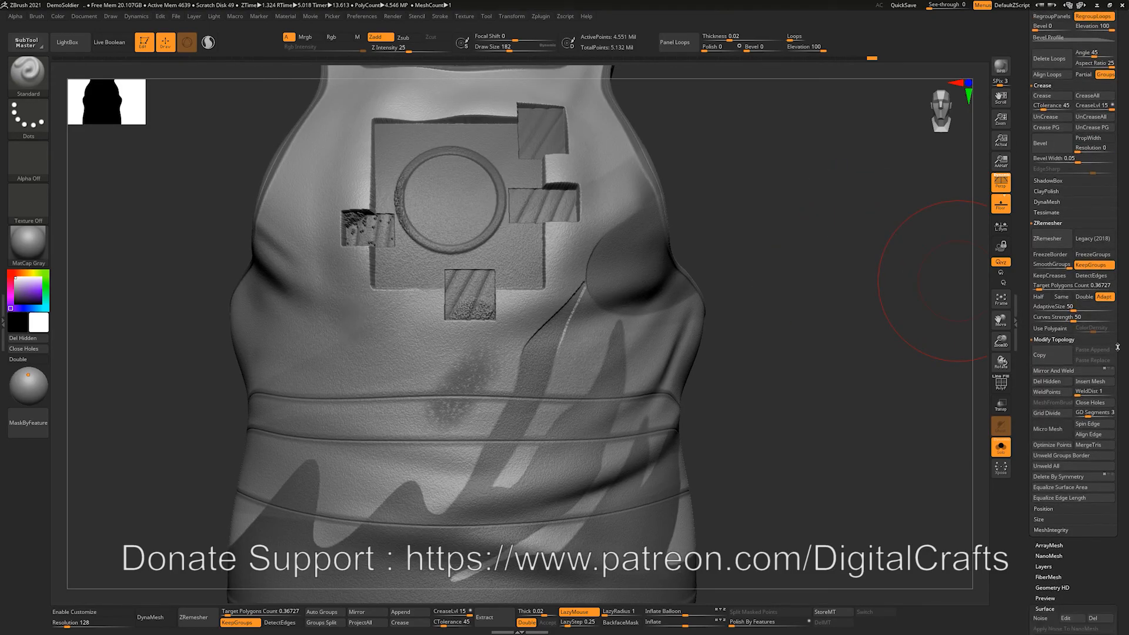
mouse_move(783, 355)
alt+mouse_down()
mouse_move(823, 359)
mouse_move(782, 423)
alt+mouse_up()
Set the draw size to 104 and the colour to black, and turn the tank top's polypaint back on.
key(s)
drag(366, 295, 358, 296)
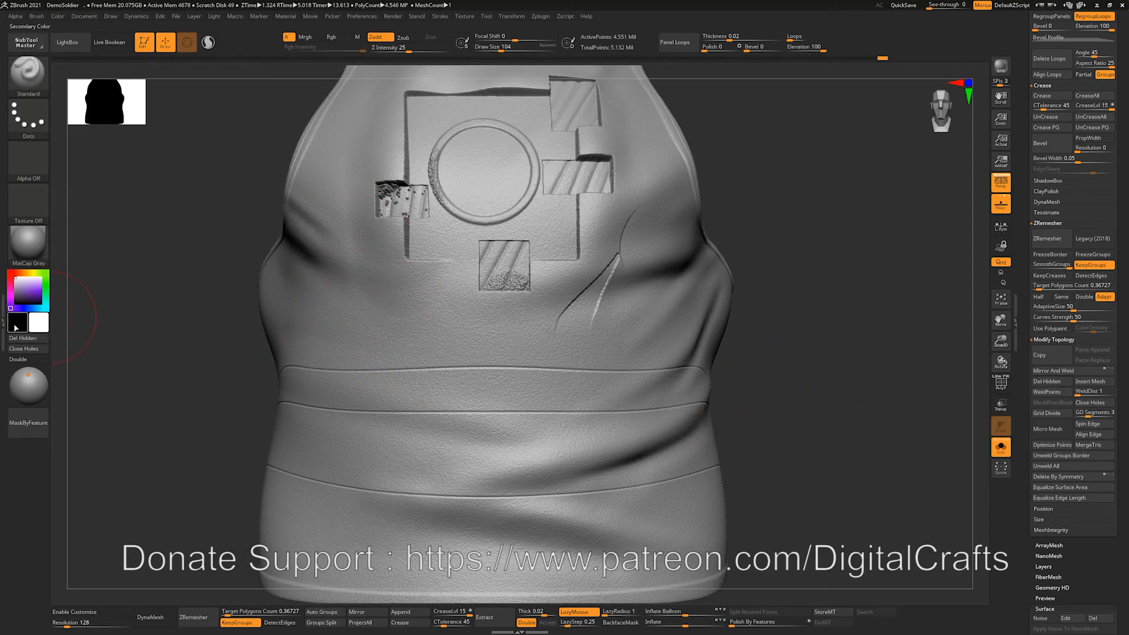
click(15, 302)
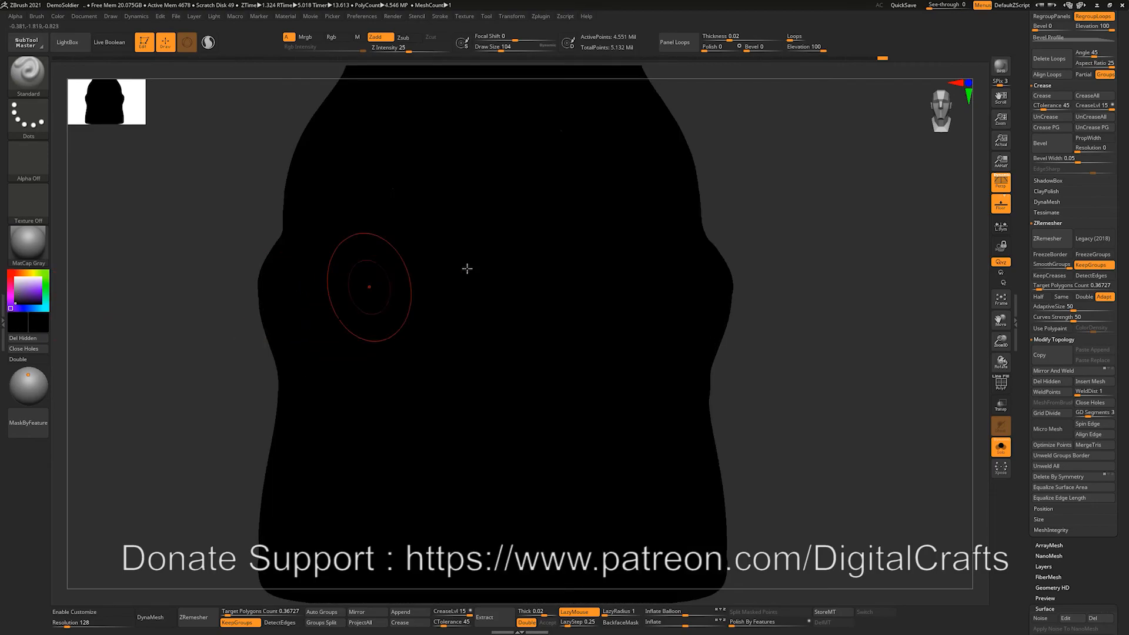
scroll(1105, 235, up, 15)
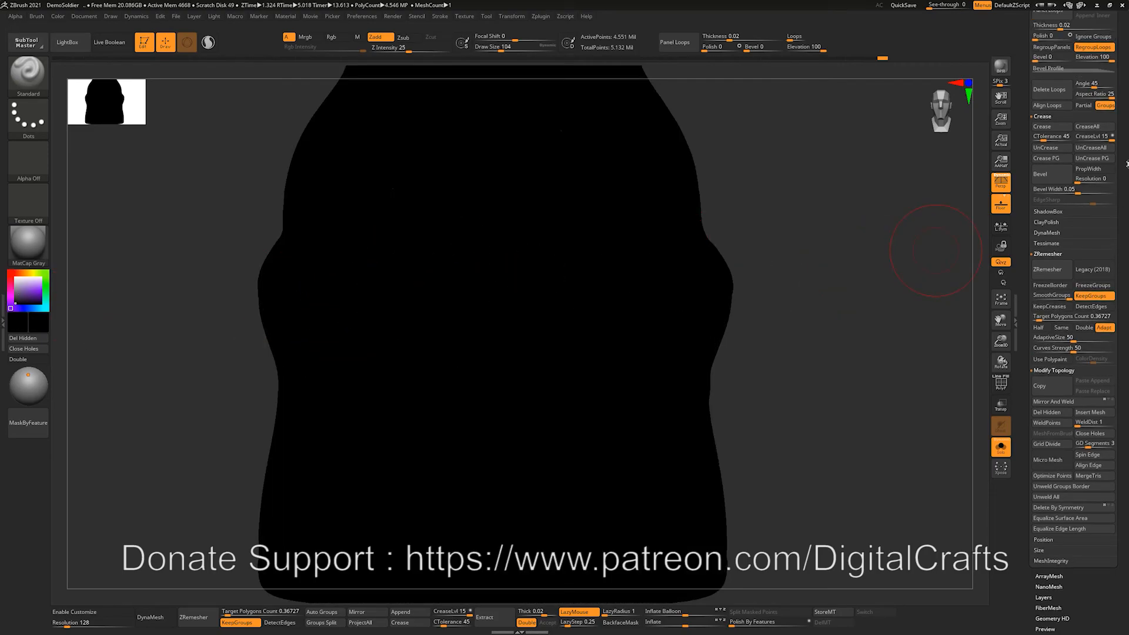
click(1101, 204)
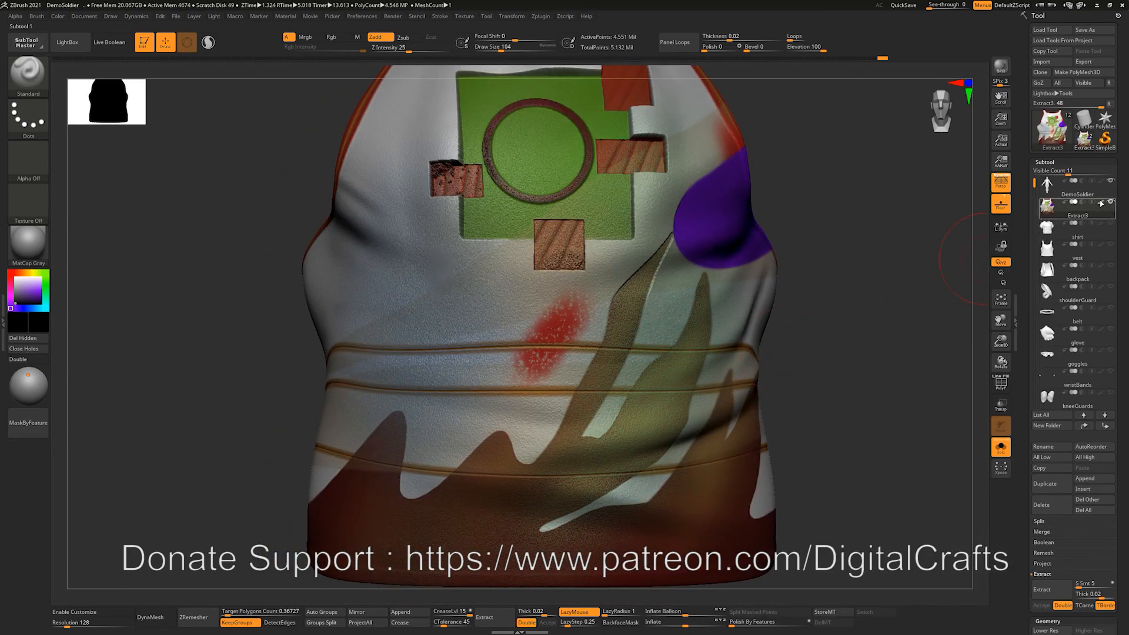
click(1101, 204)
click(1100, 204)
click(1101, 204)
click(1101, 203)
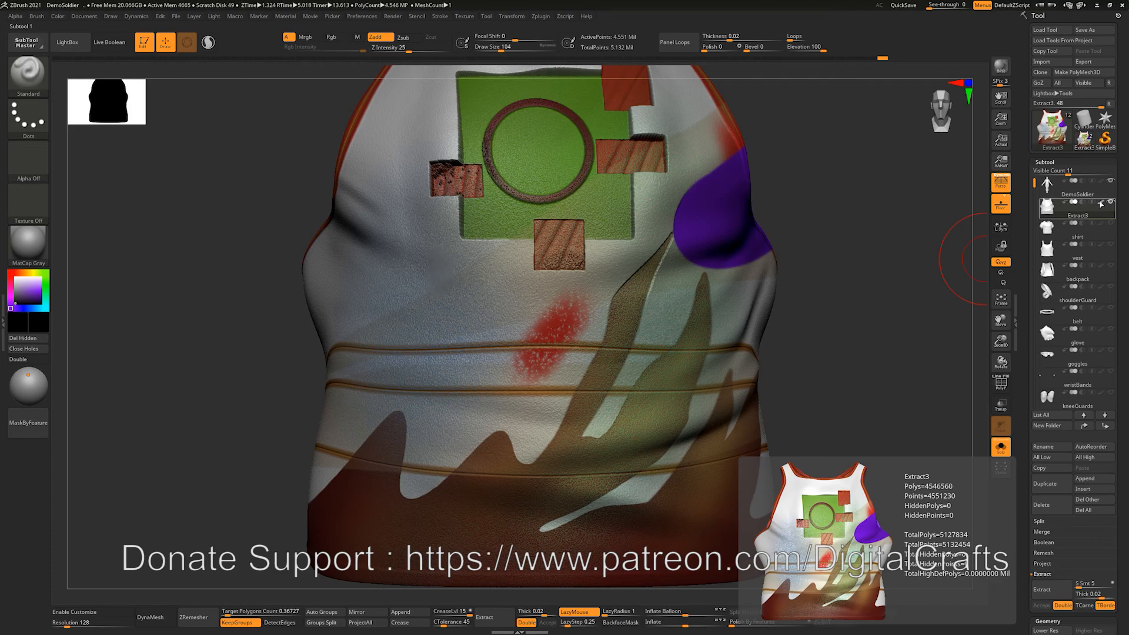
Paint a short black streak on the tank top beside the chest patches with the Paint brush at draw size 51.
alt+drag(870, 282, 854, 308)
key(s)
drag(418, 298, 410, 301)
mouse_move(376, 250)
mouse_down()
mouse_move(391, 333)
mouse_move(382, 302)
mouse_up()
key(ctrl+z)
key(b)
key(p)
key(a)
drag(353, 274, 353, 270)
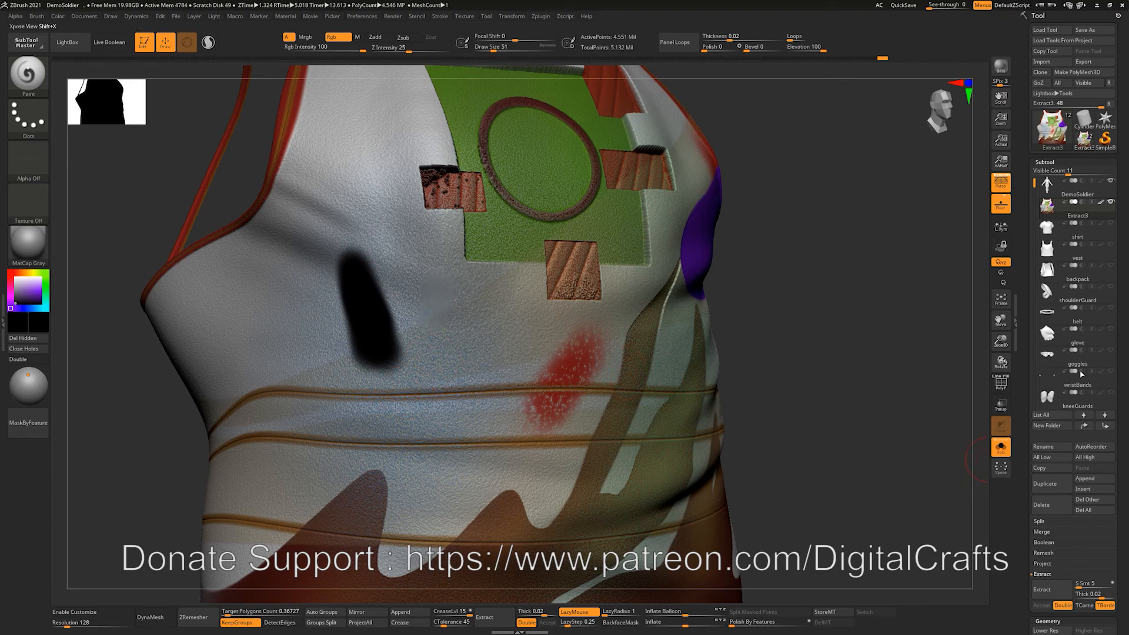
Turn off the tank top's polypaint with white as the colour, and apply Mask By Intensity.
click(1105, 204)
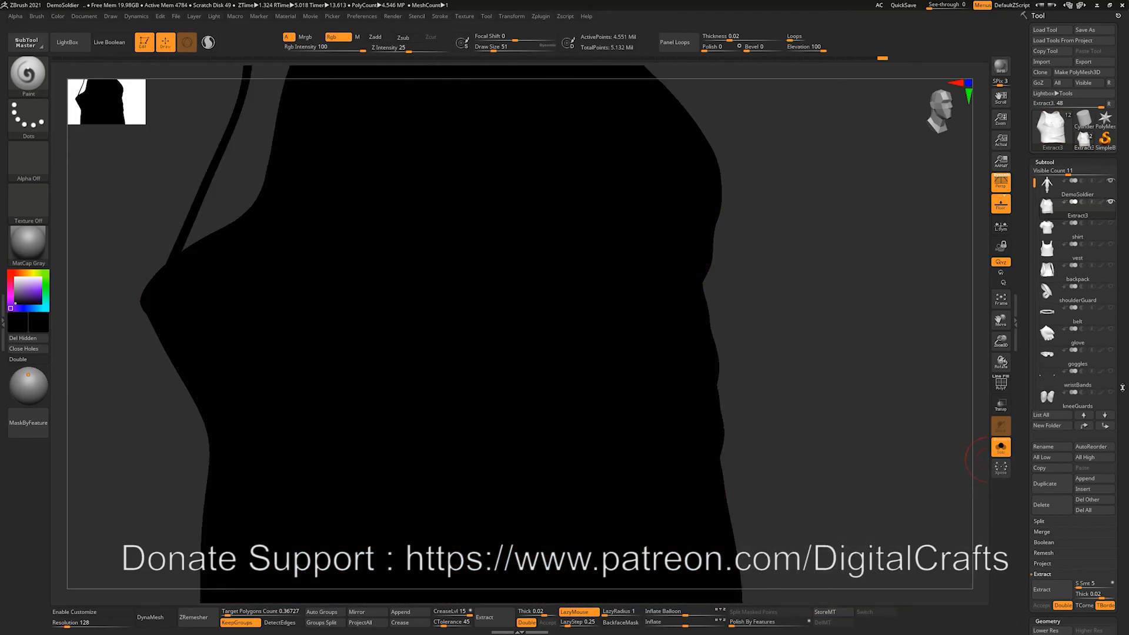
drag(28, 281, 15, 276)
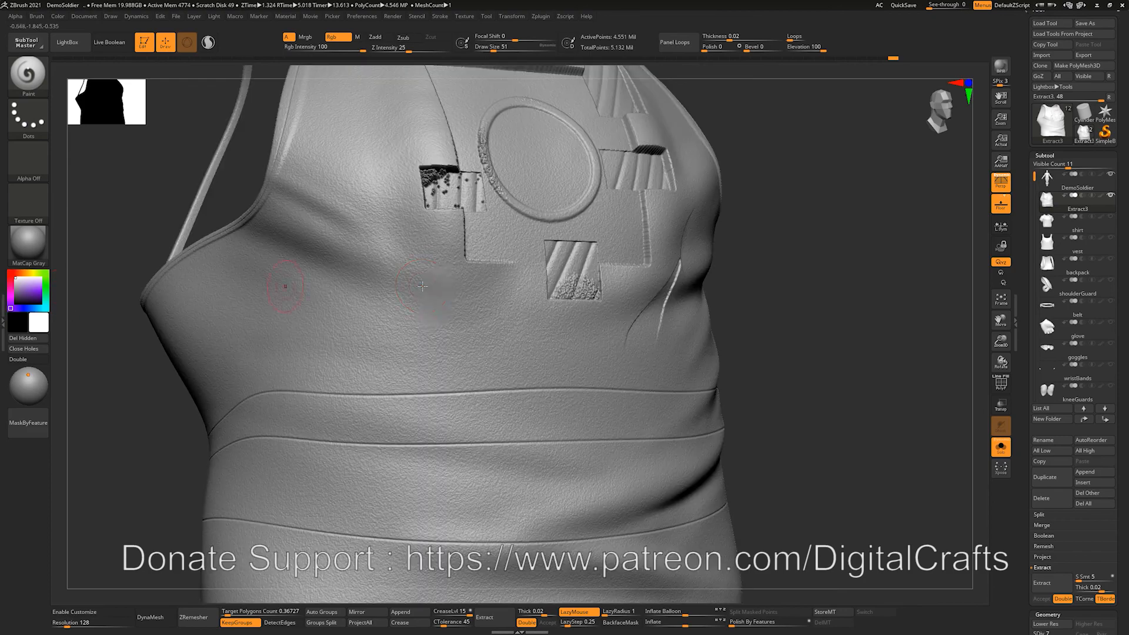
drag(1127, 522, 1125, 282)
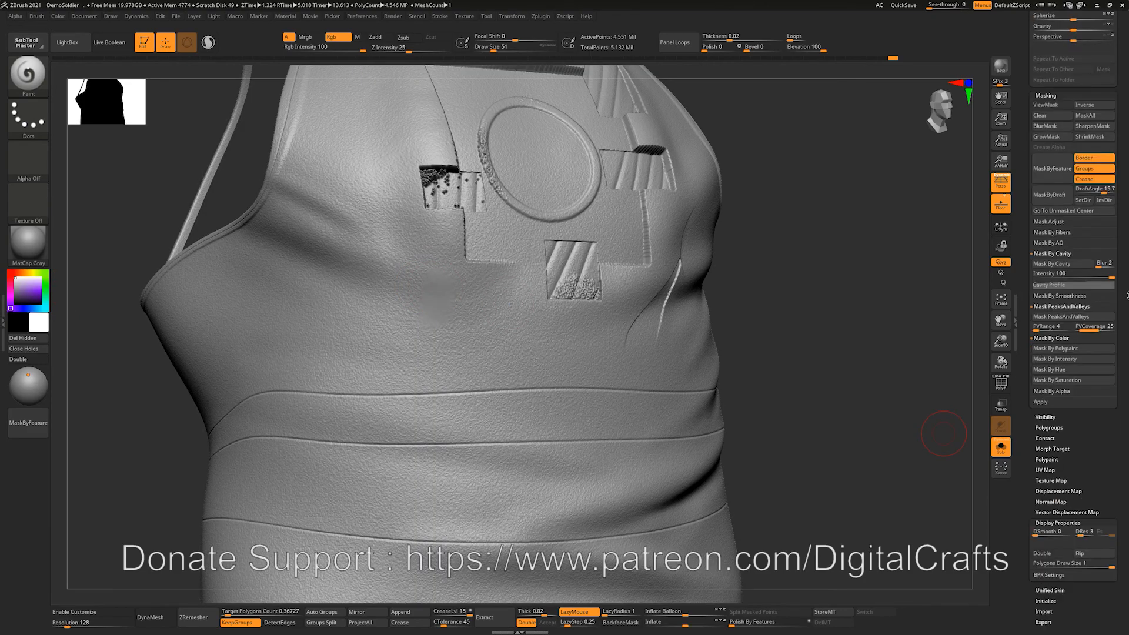
click(1056, 365)
drag(801, 263, 811, 259)
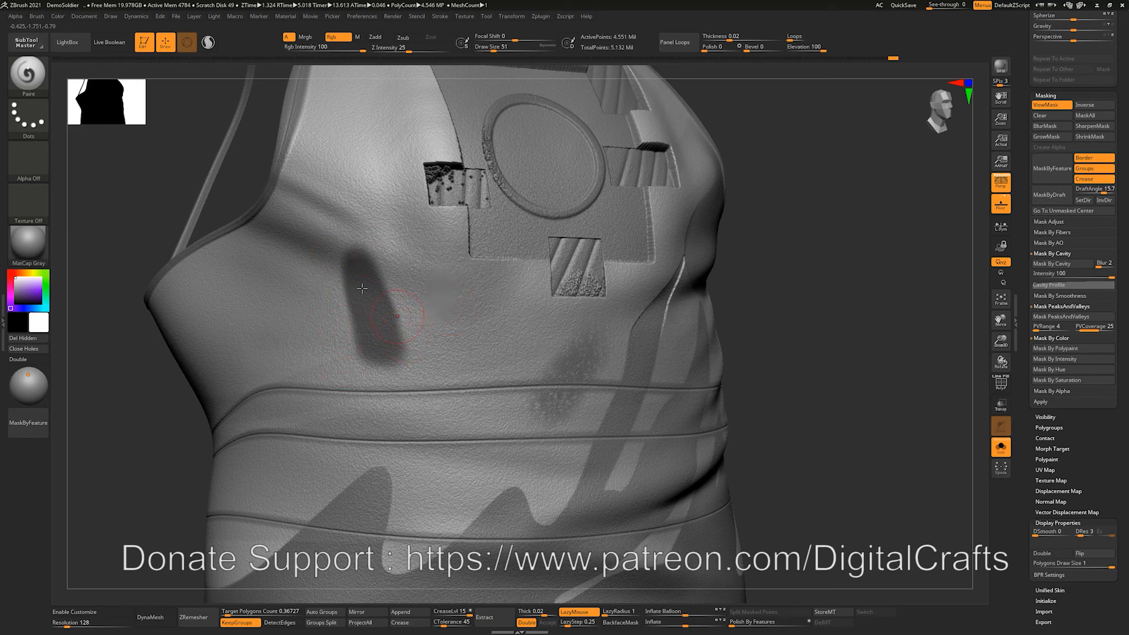
alt+drag(754, 325, 720, 327)
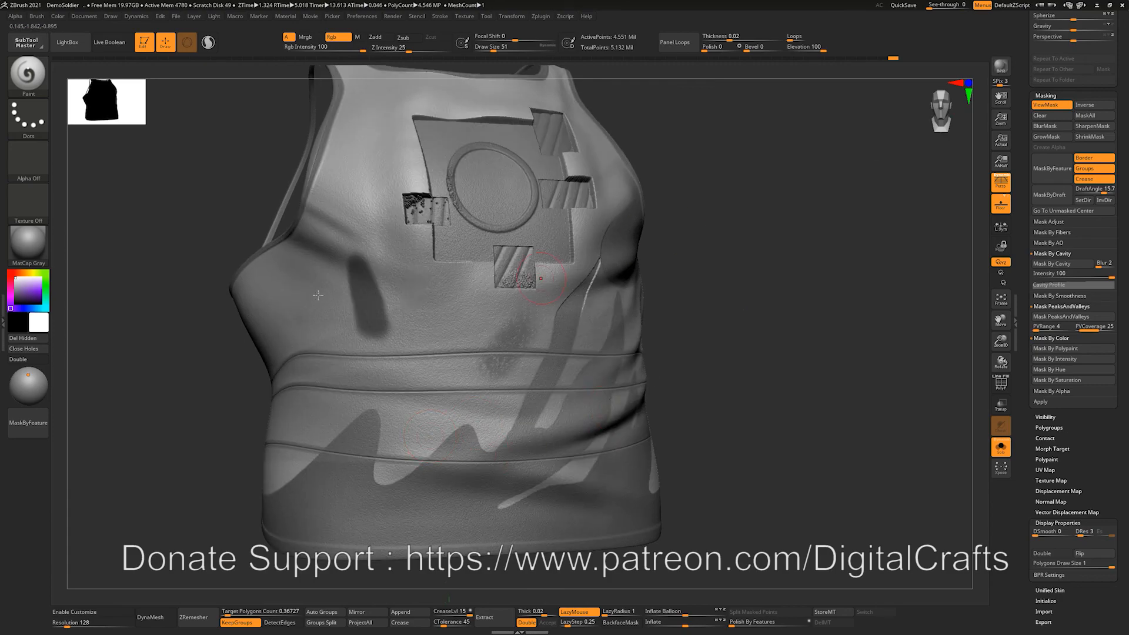
Try painting white over the masked tank top around the black streak with the Paint brush at draw size 101.
click(412, 415)
key(bracketright)
key(bracketright)
key(bracketright)
key(bracketright)
key(bracketright)
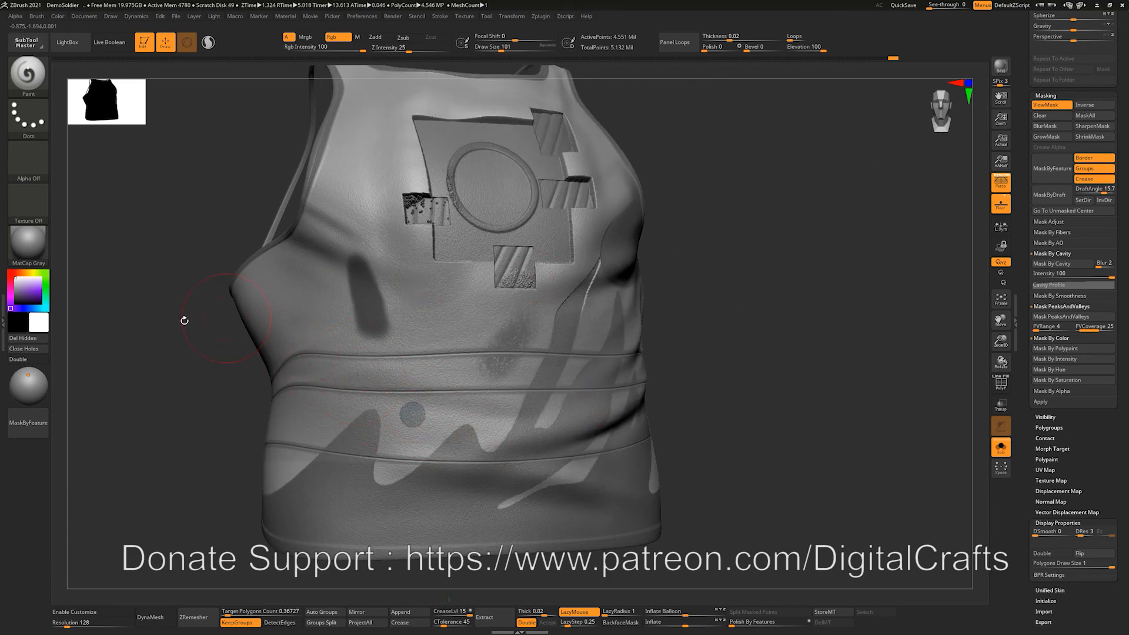
key(b)
key(p)
key(a)
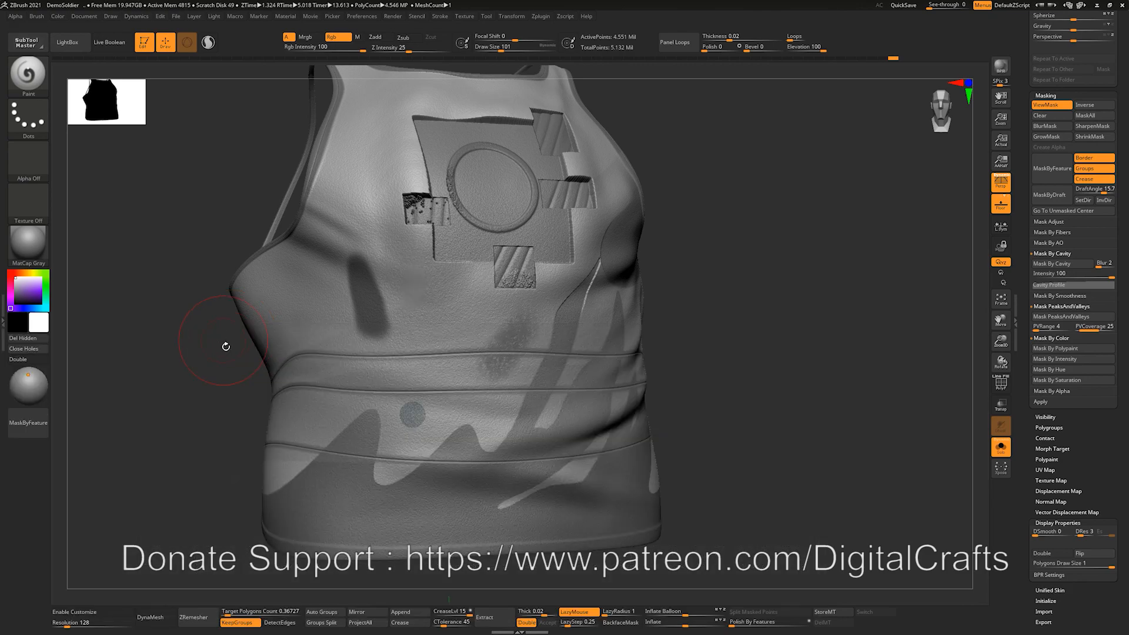
mouse_move(315, 283)
mouse_down()
mouse_move(411, 305)
mouse_move(518, 414)
mouse_move(431, 364)
mouse_move(492, 499)
mouse_move(459, 419)
mouse_up()
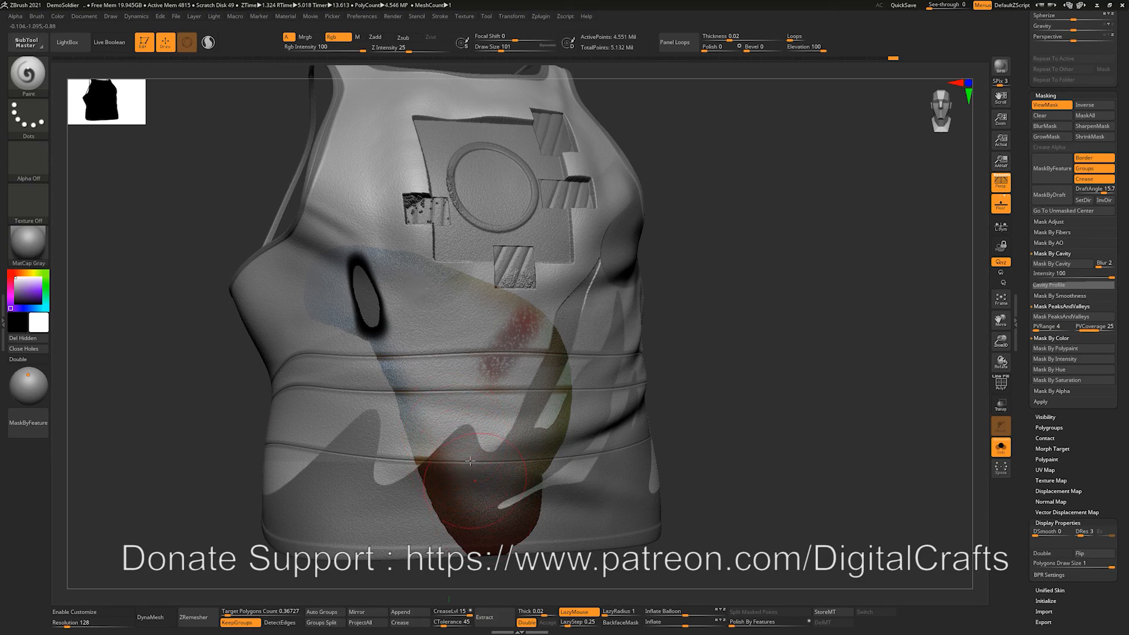
drag(734, 348, 676, 348)
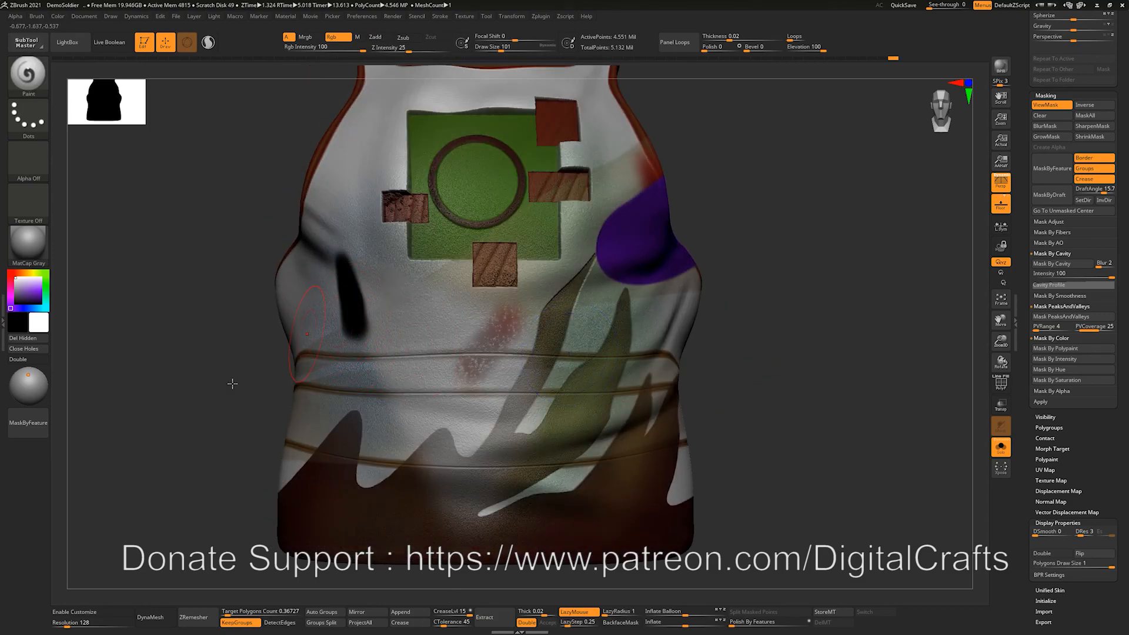
drag(234, 376, 242, 393)
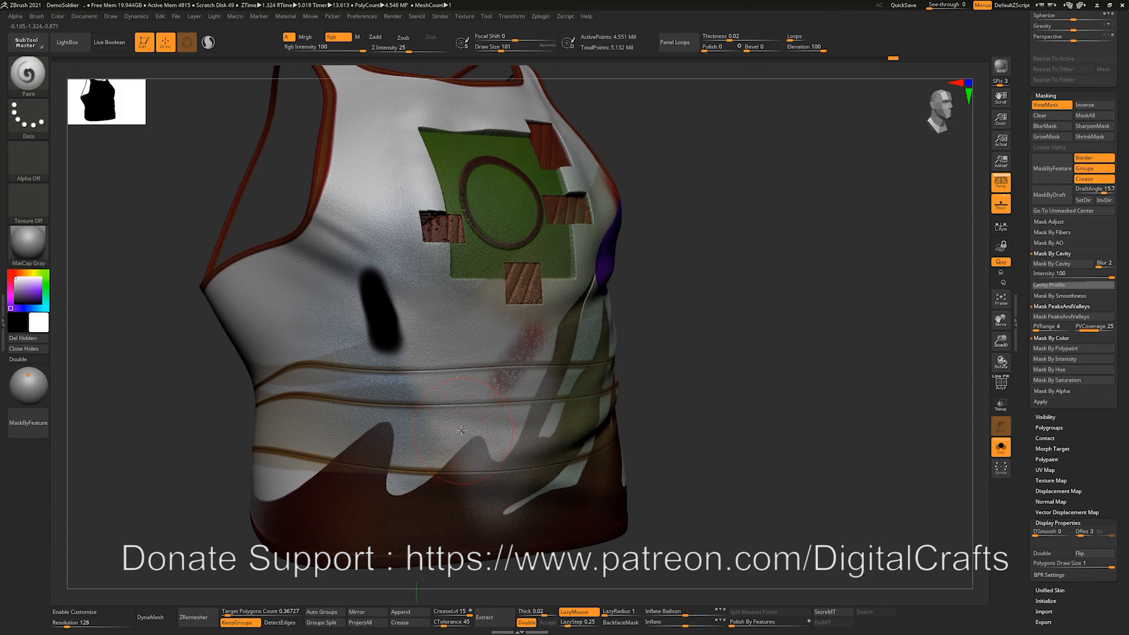
drag(414, 320, 337, 354)
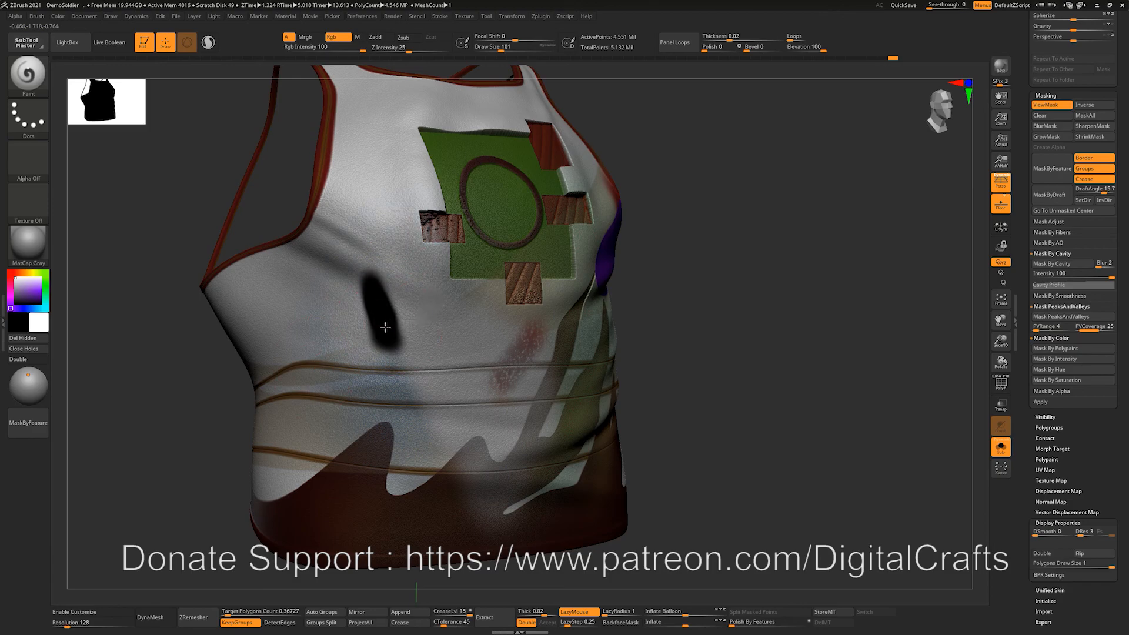
Undo the white painting and clear the mask from the tank top.
key(ctrl)
drag(713, 146, 793, 226)
ctrl+click(766, 296)
ctrl+drag(798, 178, 816, 282)
alt+drag(820, 343, 765, 307)
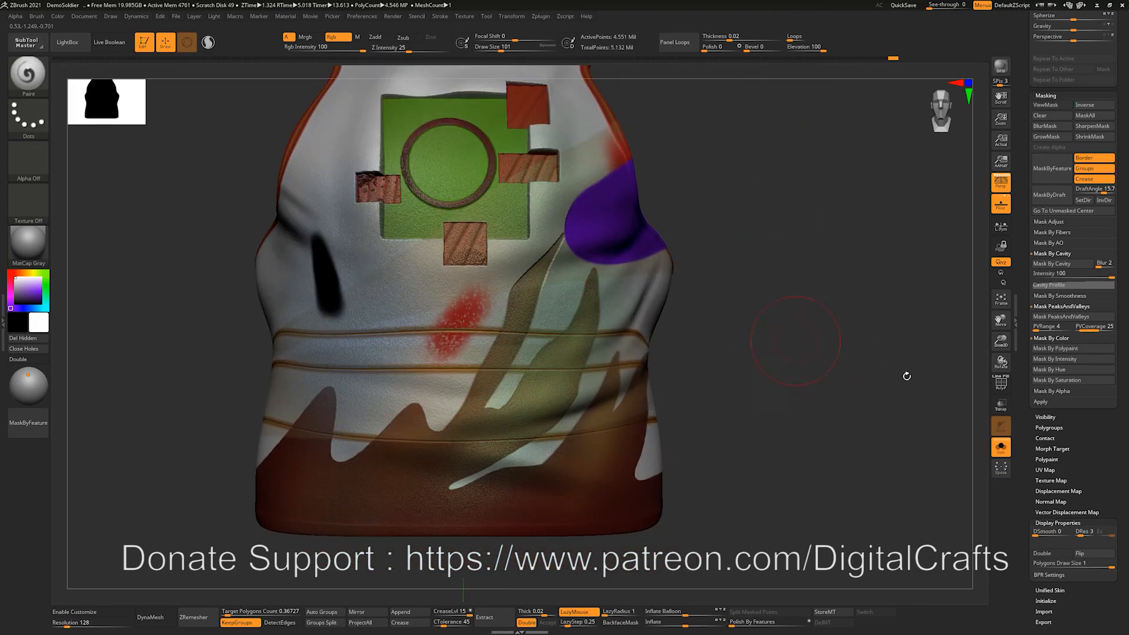
Apply Mask By Hue to the tank top and examine the masked areas from several angles.
click(1057, 369)
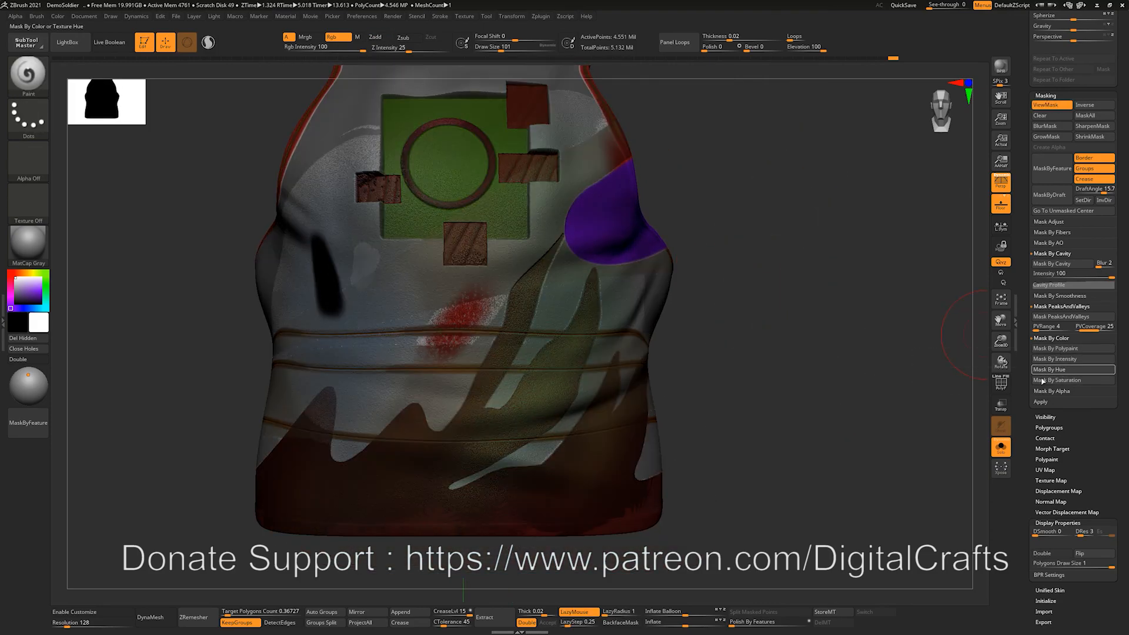
mouse_move(815, 383)
mouse_down()
mouse_move(828, 395)
mouse_move(796, 395)
mouse_move(801, 333)
mouse_up()
drag(797, 385, 811, 382)
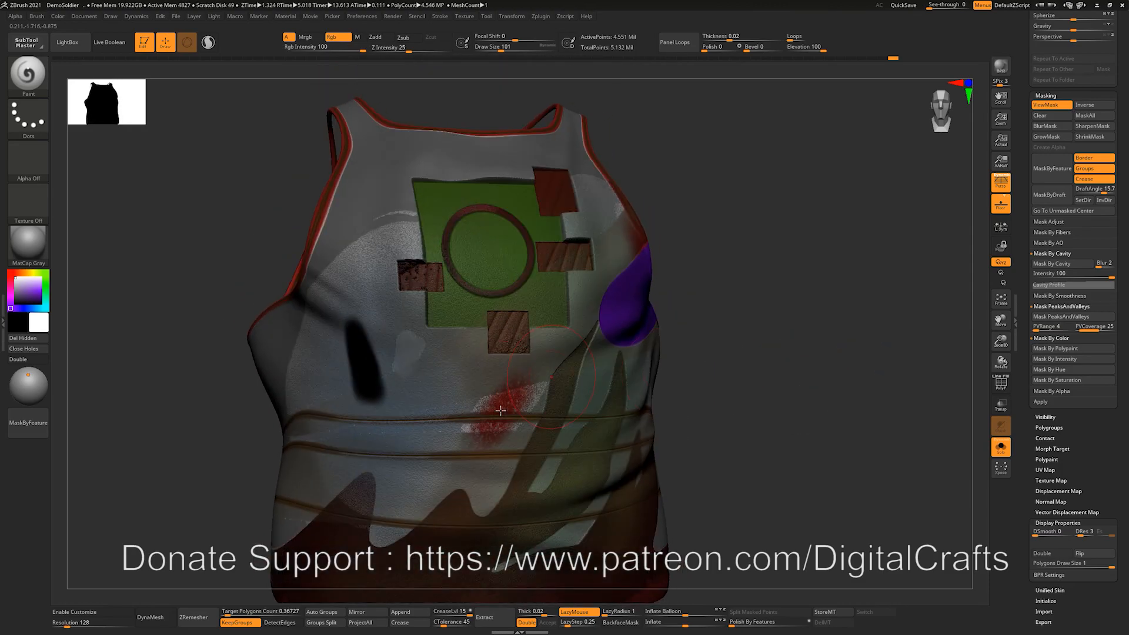
drag(713, 432, 751, 378)
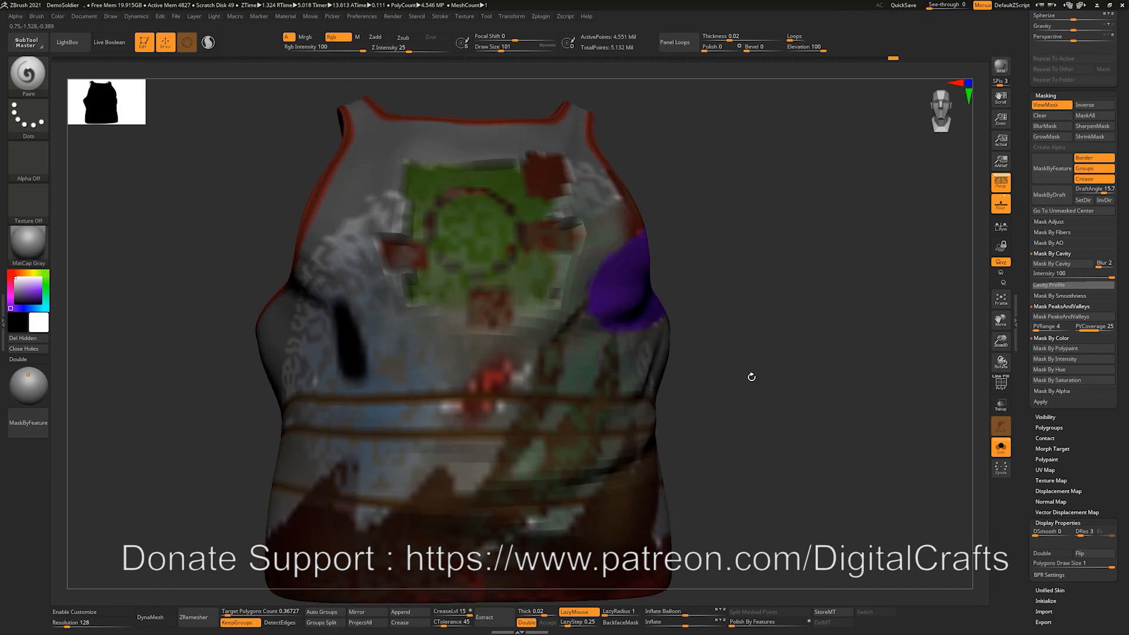
Try painting along the red armhole trim with the draw size at 56, and undo the stroke.
drag(753, 371, 294, 331)
key(s)
click(313, 283)
drag(316, 314, 322, 240)
key(ctrl+z)
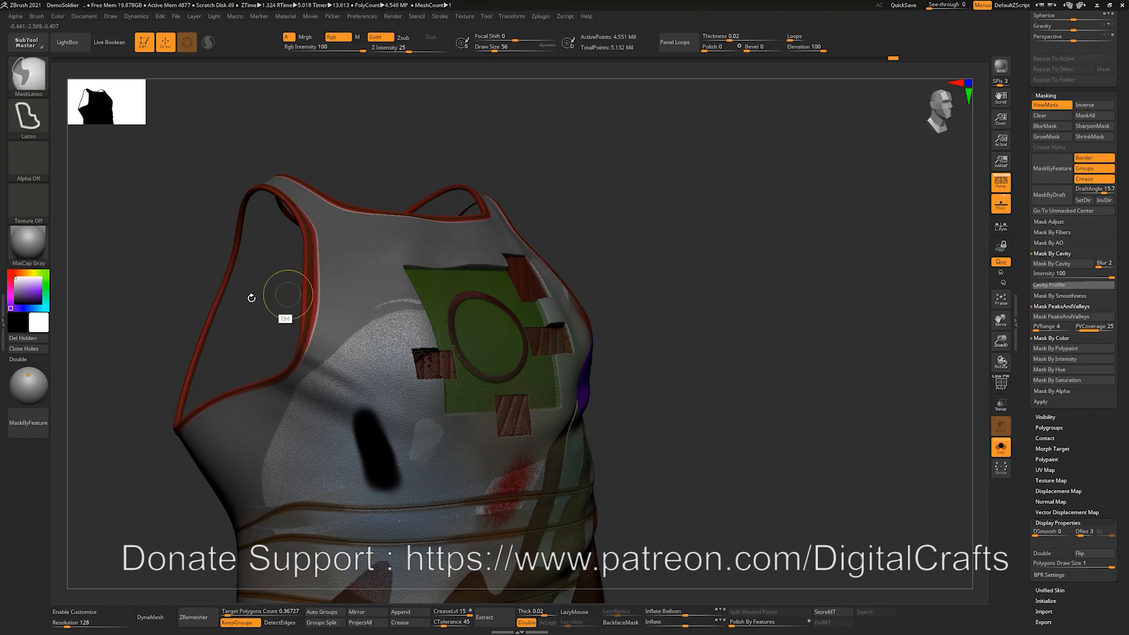
mouse_move(649, 247)
mouse_down()
mouse_move(663, 262)
mouse_move(658, 224)
mouse_move(638, 236)
mouse_up()
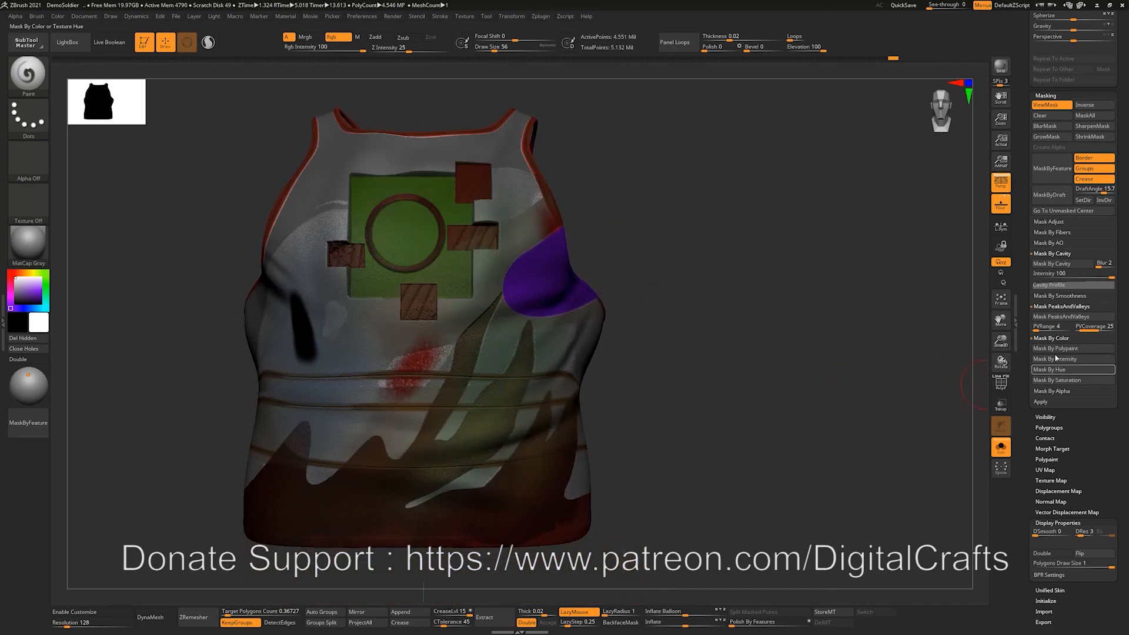
Apply Mask By Saturation to the tank top, and hide the mask display.
click(1054, 380)
alt+drag(734, 384, 801, 376)
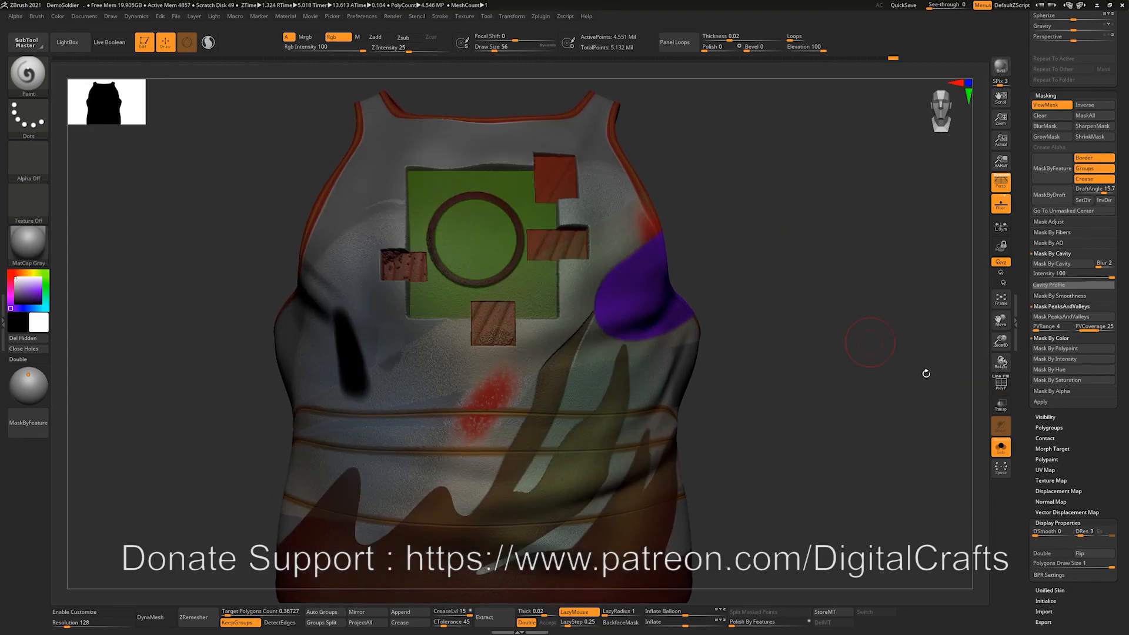
key(ctrl+h)
alt+drag(875, 405, 852, 407)
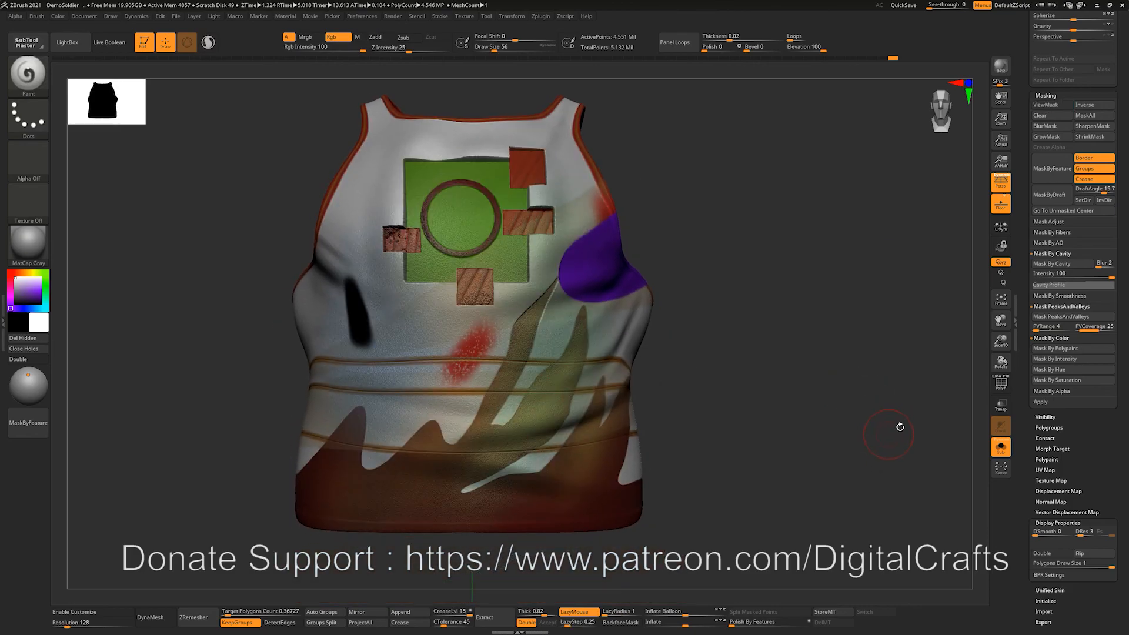
Show the Mask By Alpha settings for the tank top.
click(1064, 391)
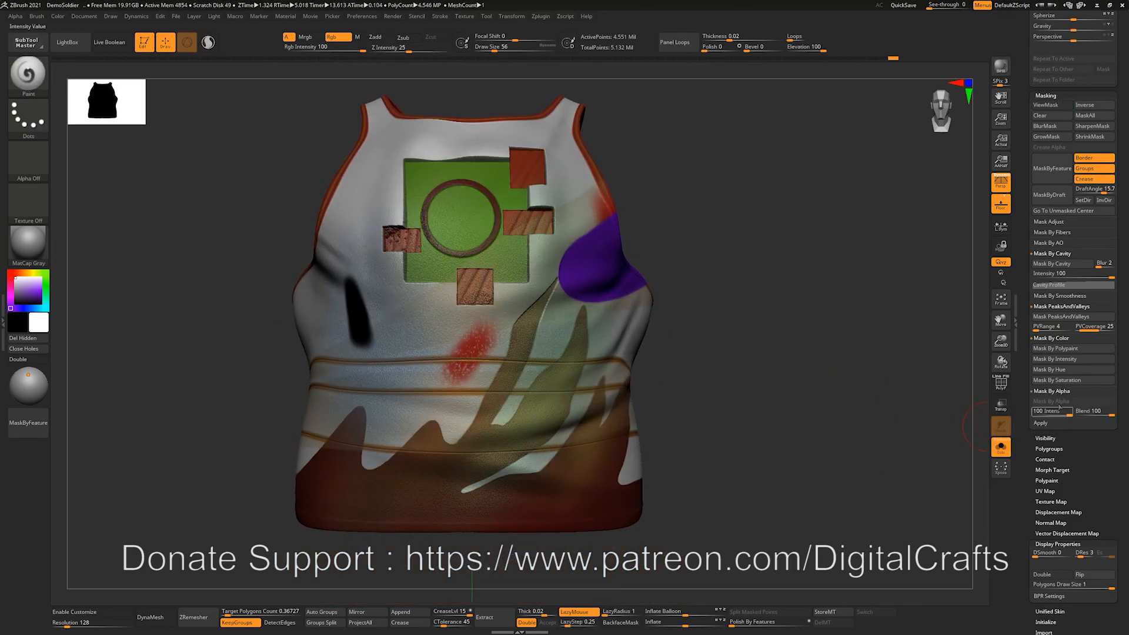
alt+drag(788, 340, 803, 362)
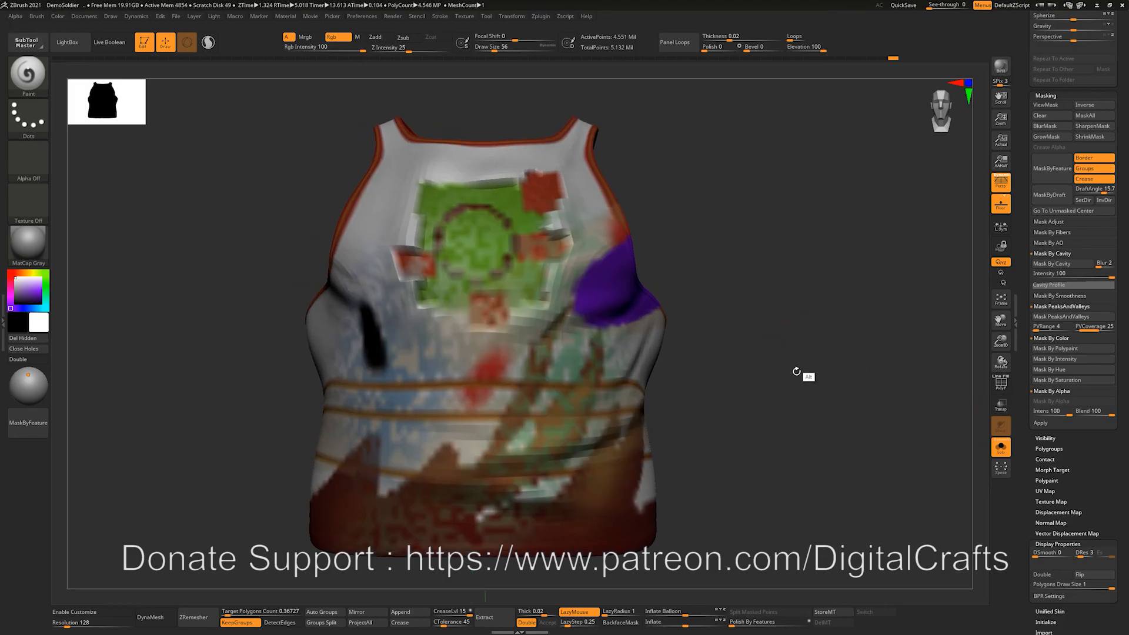
mouse_move(770, 448)
alt+mouse_down()
mouse_move(792, 461)
mouse_move(776, 447)
alt+mouse_up()
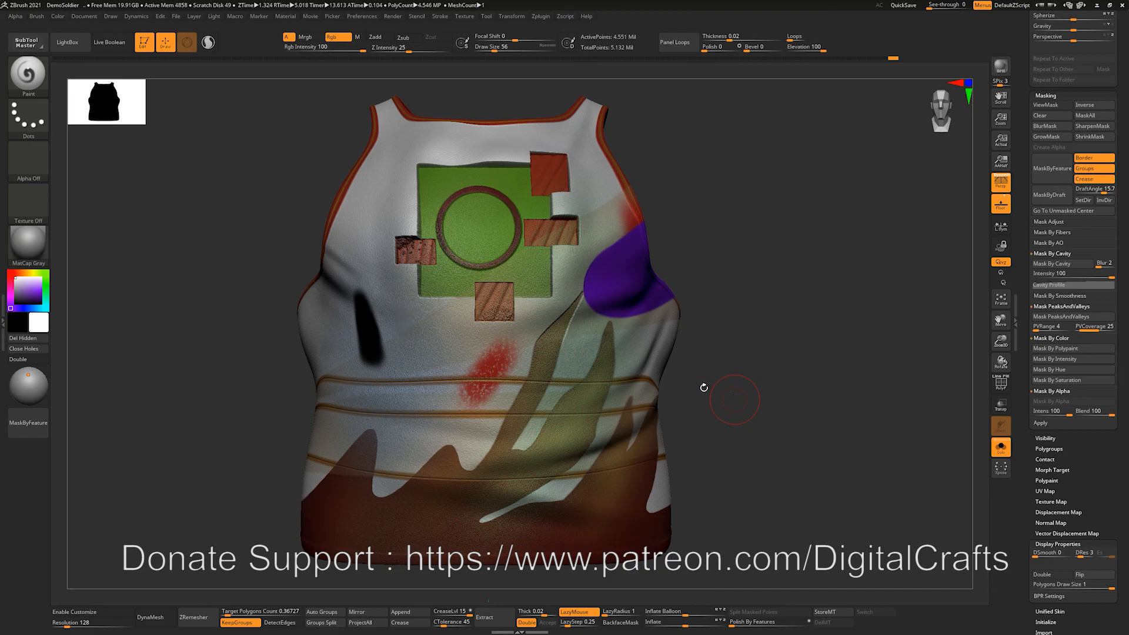